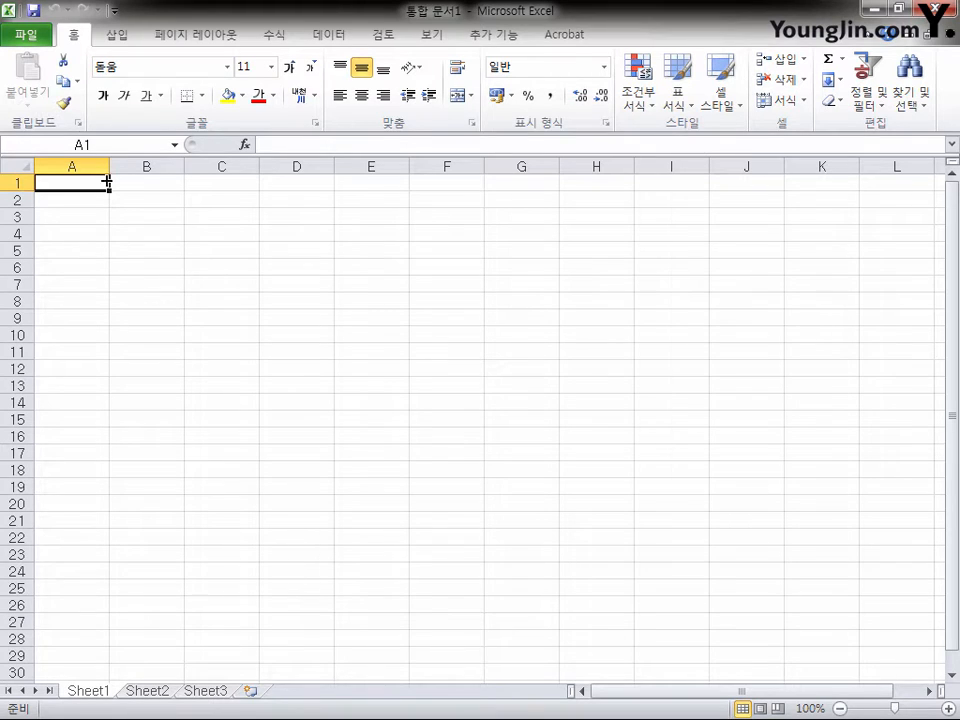
Step: Check the program's default font, font size and sheet count for new workbooks in the general options and accept them
{"action": "left_click", "coordinate": [27, 34]}
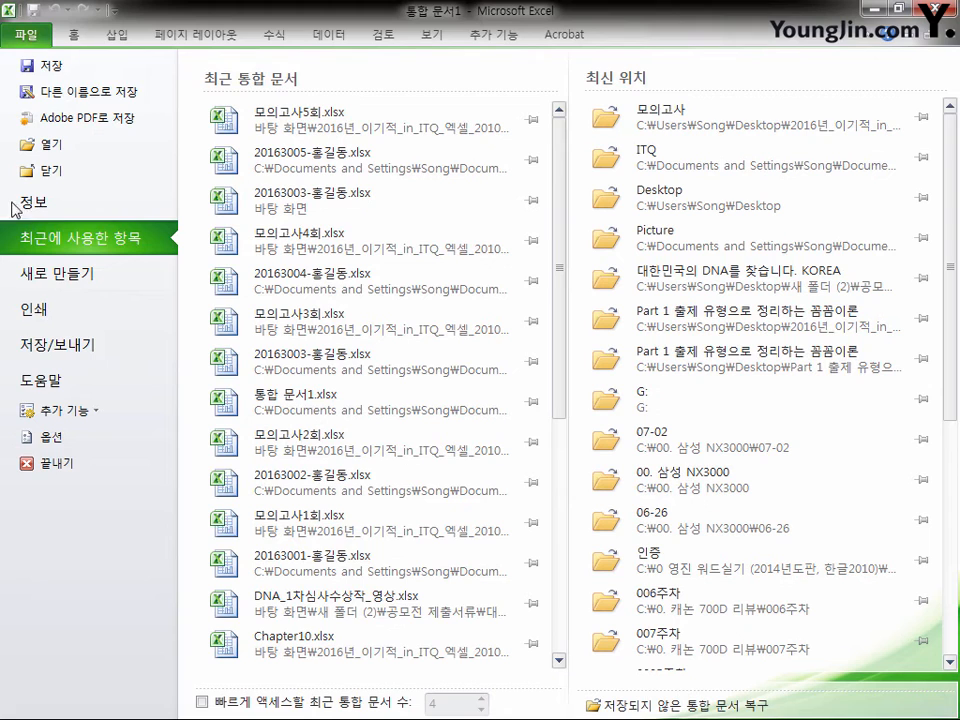
{"action": "left_click", "coordinate": [45, 437]}
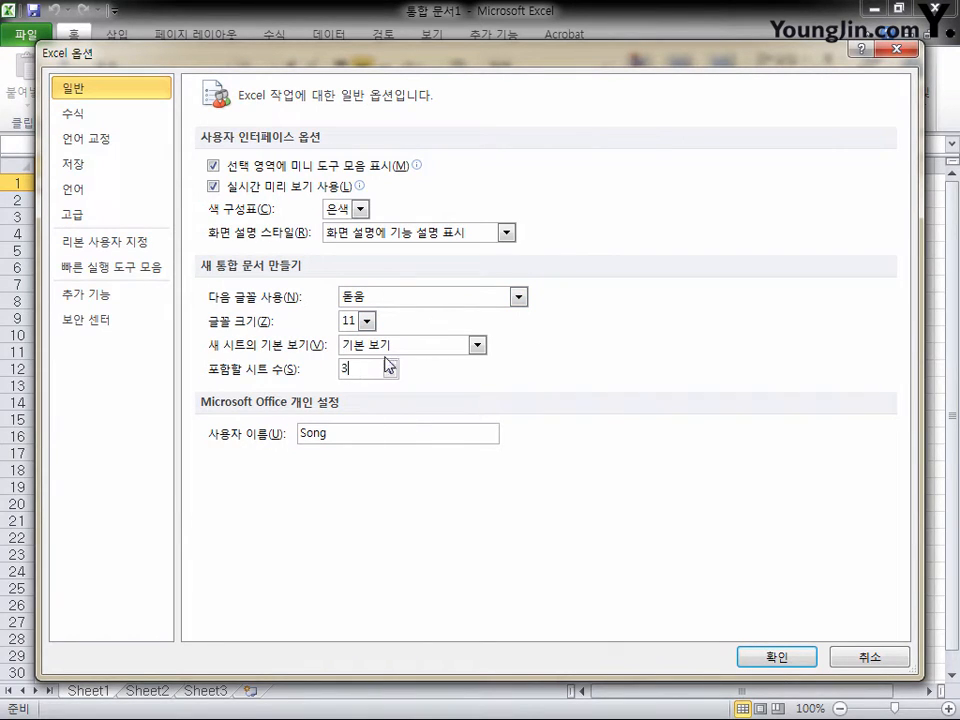
{"action": "left_click", "coordinate": [778, 658]}
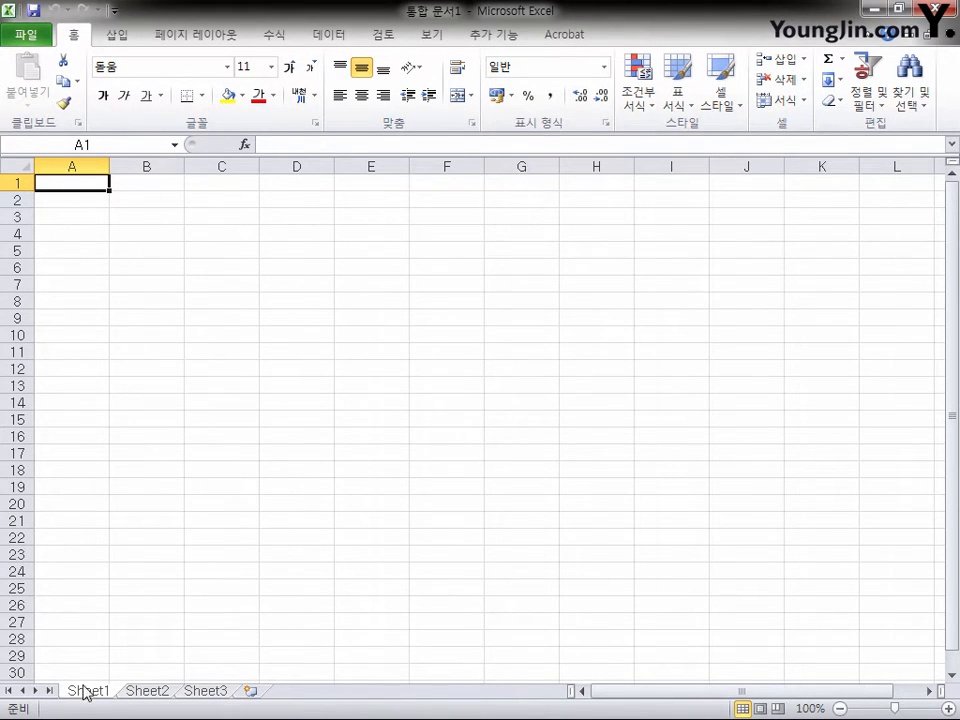
Step: Group Sheet1 through Sheet3 and centre-align all their cells horizontally
{"action": "left_click", "coordinate": [210, 693], "text": "shift"}
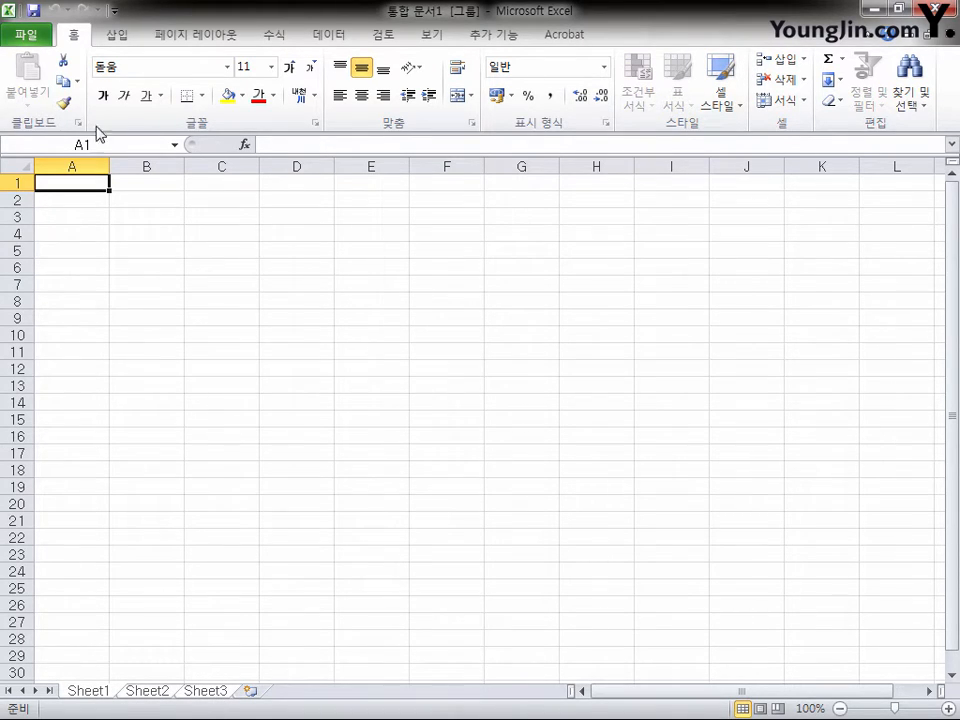
{"action": "left_click", "coordinate": [17, 165]}
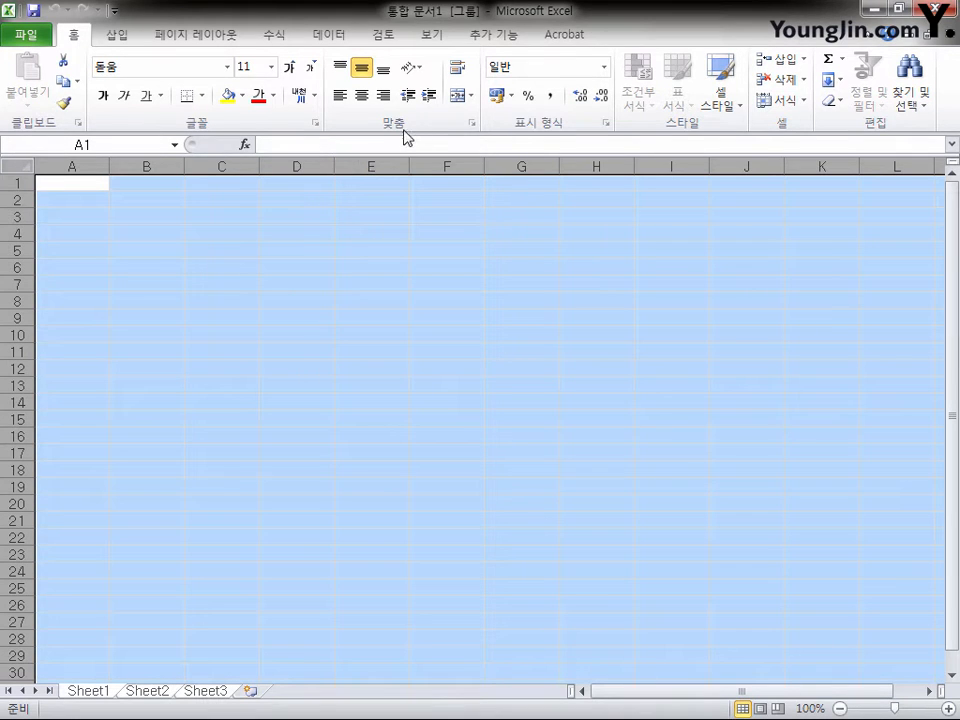
{"action": "left_click", "coordinate": [362, 96]}
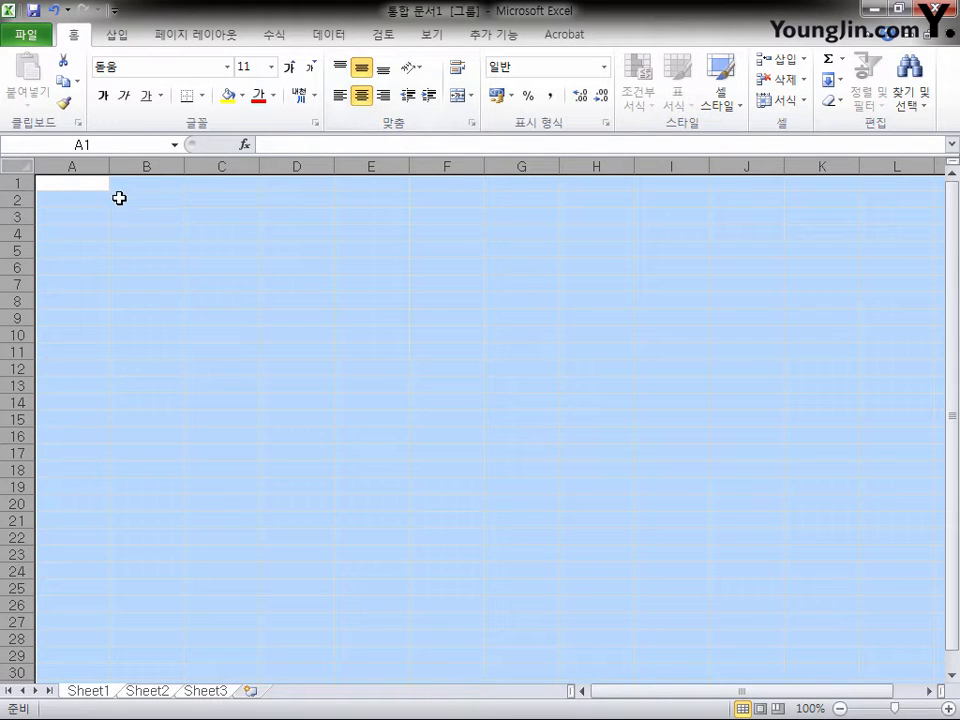
Step: Set the width of column A to 1 on the grouped sheets and check it on Sheet2 and Sheet3
{"action": "left_click", "coordinate": [78, 166]}
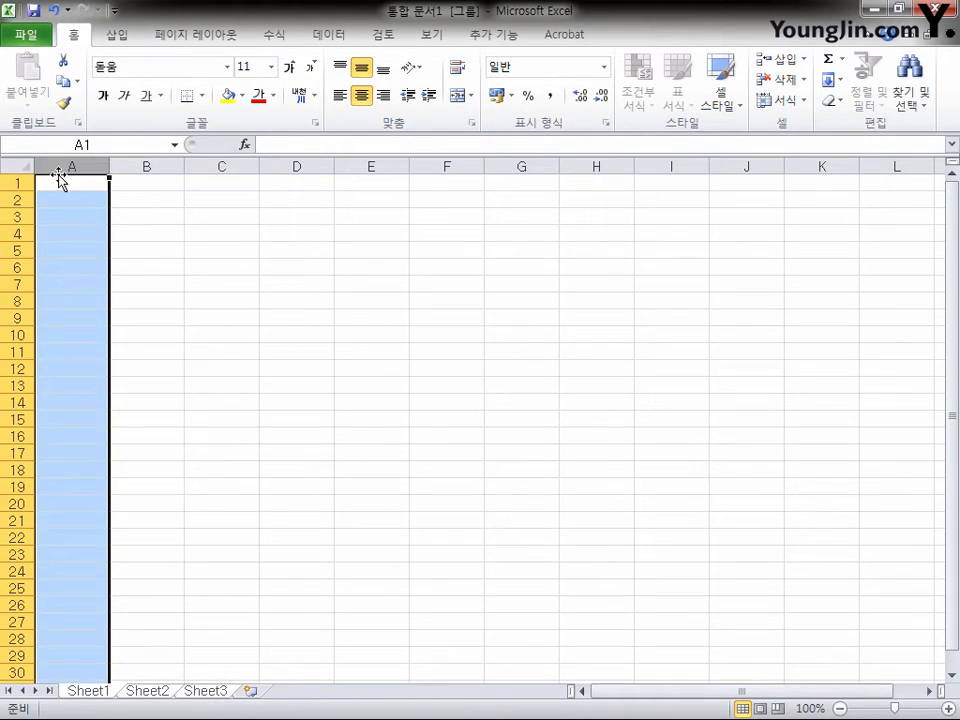
{"action": "right_click", "coordinate": [72, 166]}
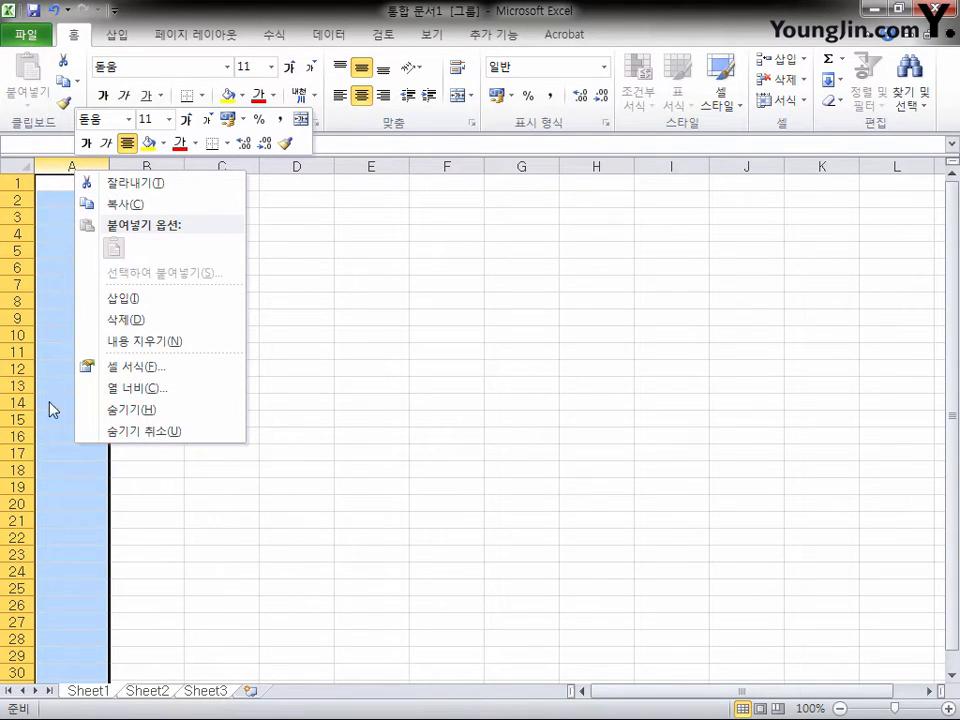
{"action": "left_click", "coordinate": [152, 388]}
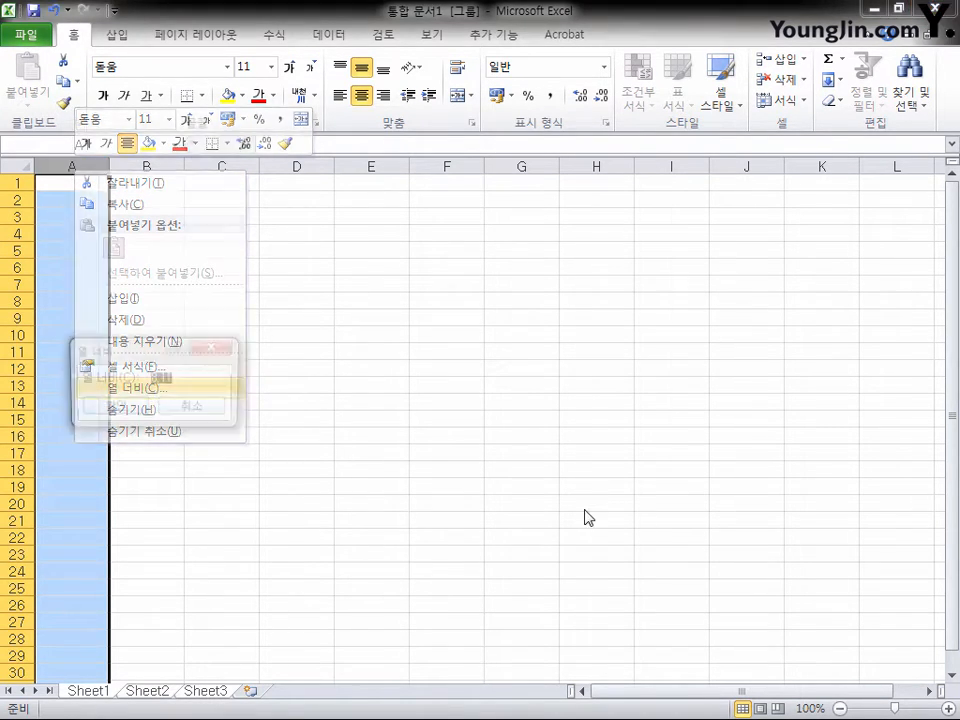
{"action": "left_click_drag", "start_coordinate": [133, 345], "coordinate": [366, 331]}
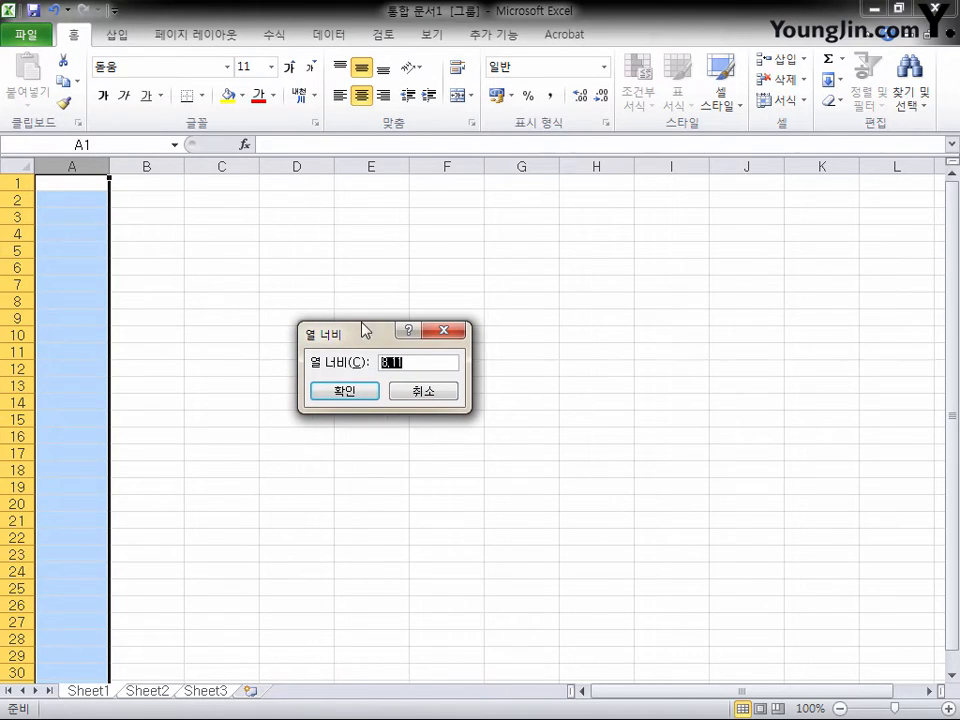
{"action": "type", "text": "1"}
{"action": "left_click", "coordinate": [363, 395]}
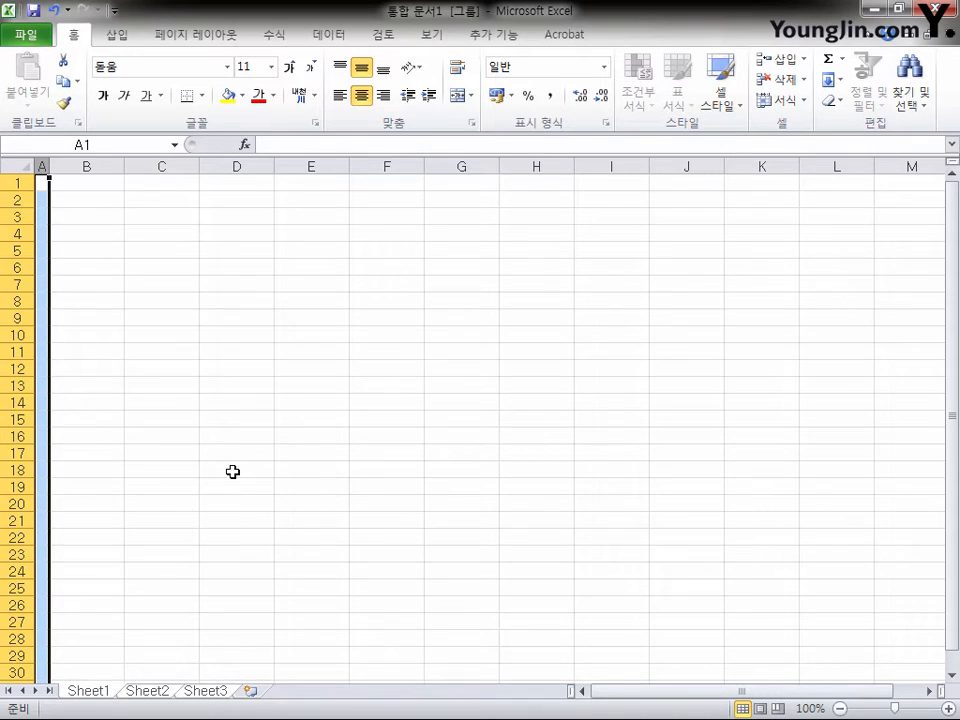
{"action": "left_click", "coordinate": [155, 698]}
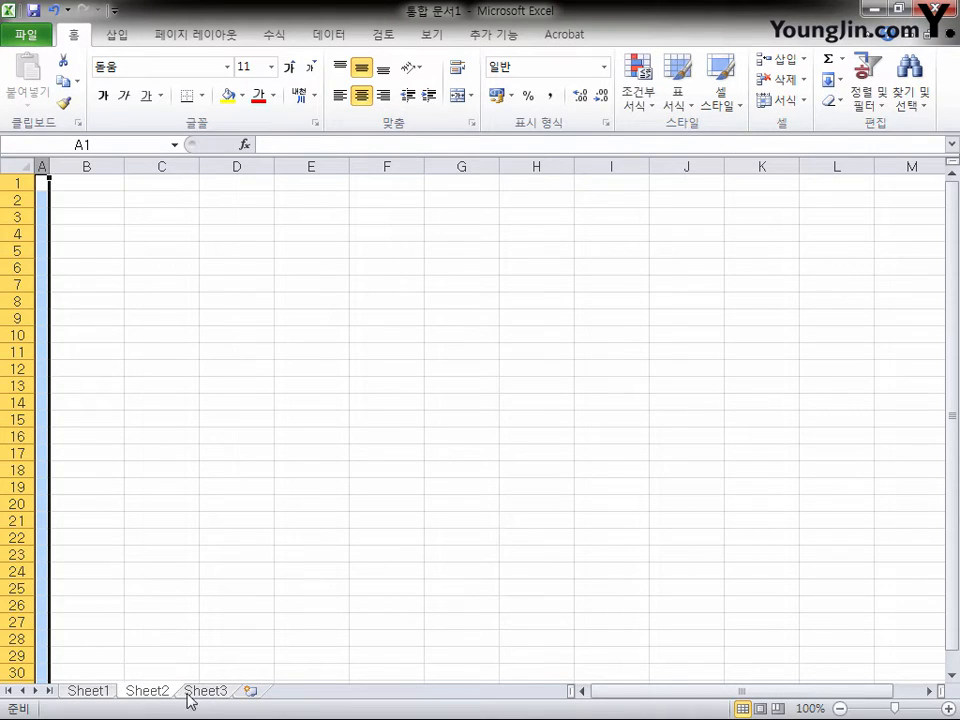
{"action": "left_click", "coordinate": [206, 693]}
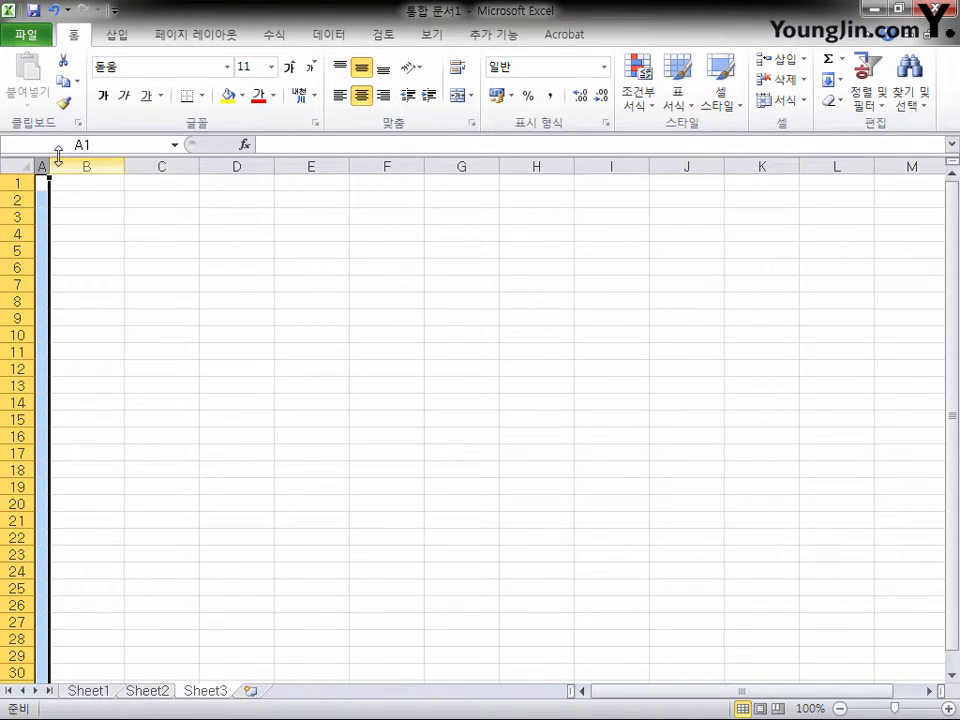
Step: Rename Sheet1, Sheet2 and Sheet3 as 제1작업, 제2작업 and 제3작업
{"action": "left_click", "coordinate": [89, 691]}
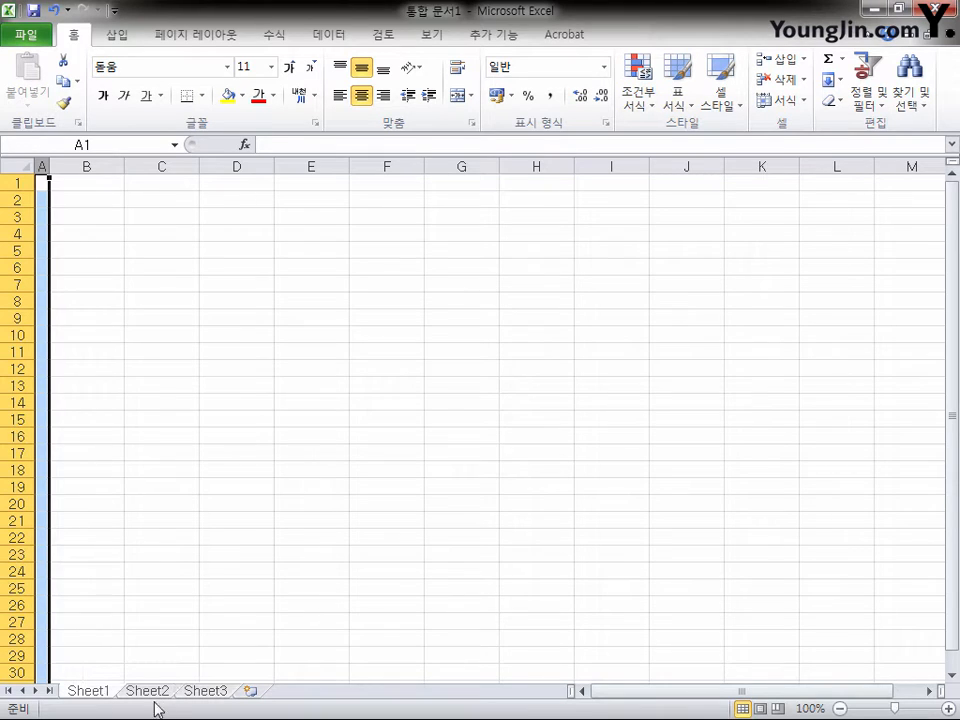
{"action": "double_click", "coordinate": [99, 691]}
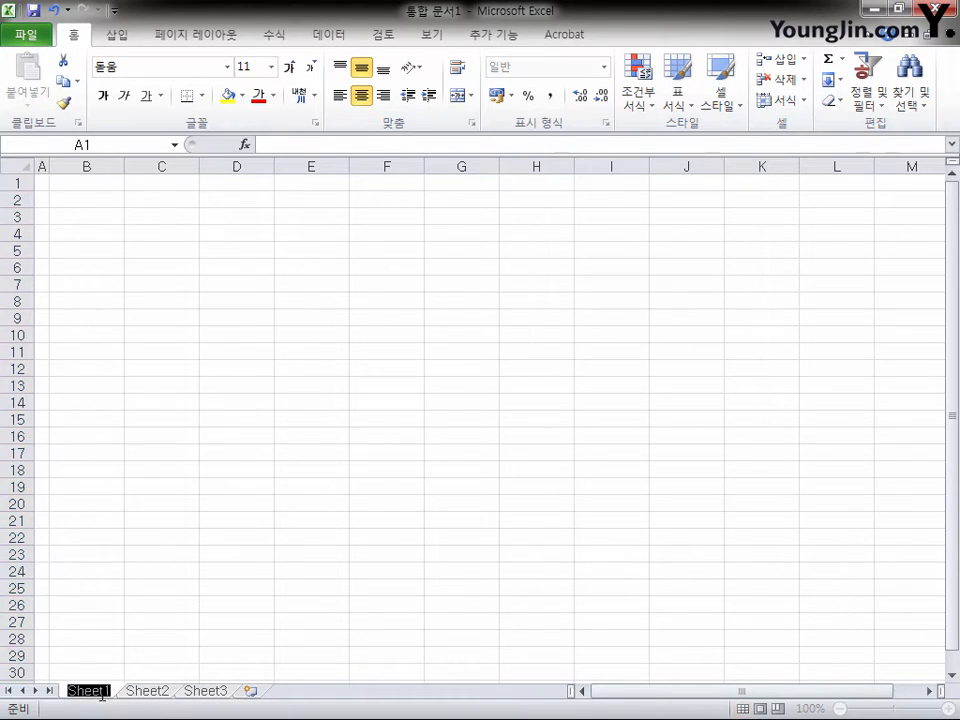
{"action": "type", "text": "제1작업"}
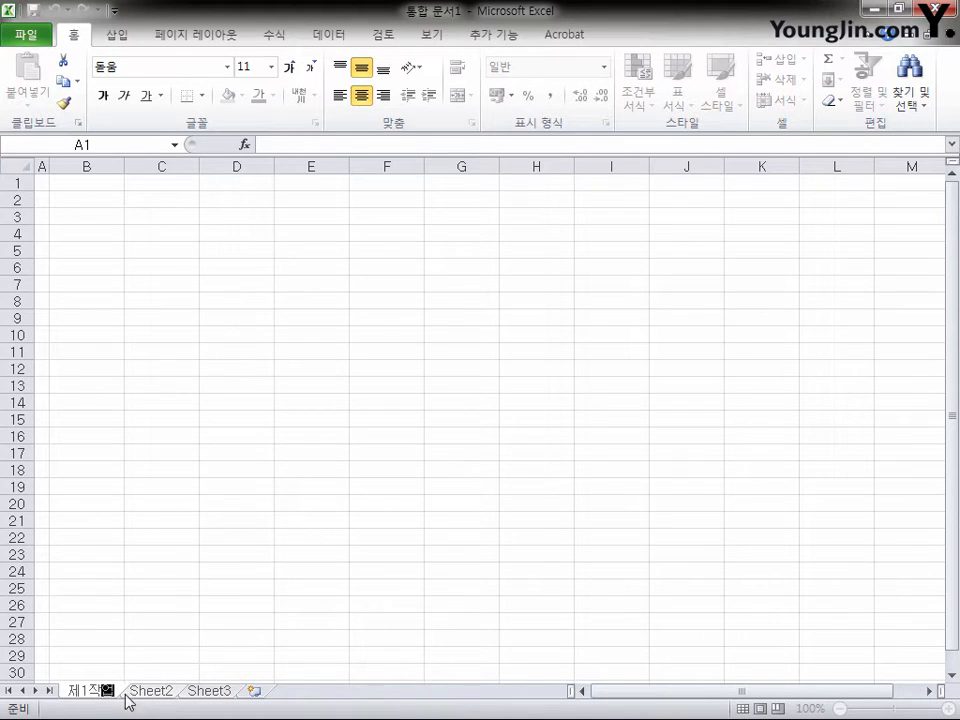
{"action": "double_click", "coordinate": [145, 694]}
{"action": "type", "text": "시"}
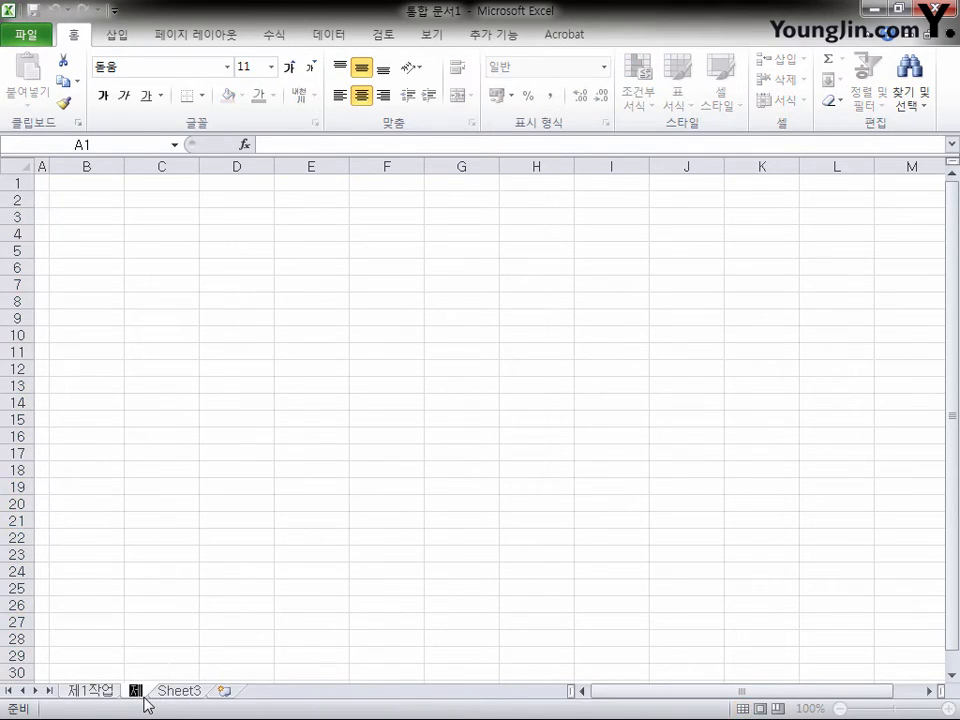
{"action": "type", "text": "2작업"}
{"action": "key", "text": "Return"}
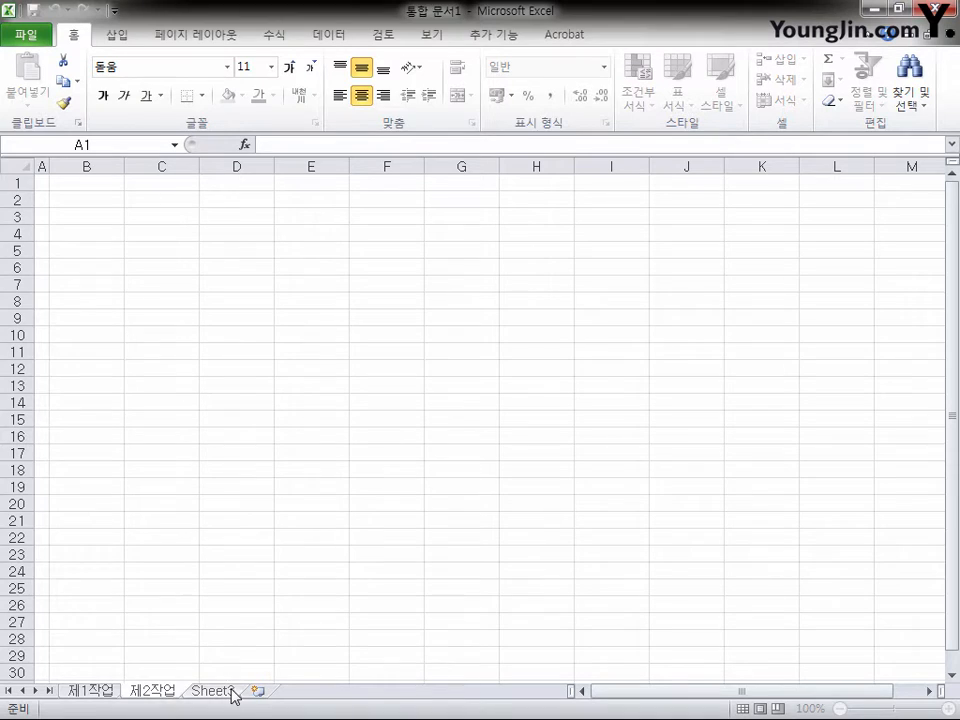
{"action": "double_click", "coordinate": [226, 692]}
{"action": "type", "text": "제3작"}
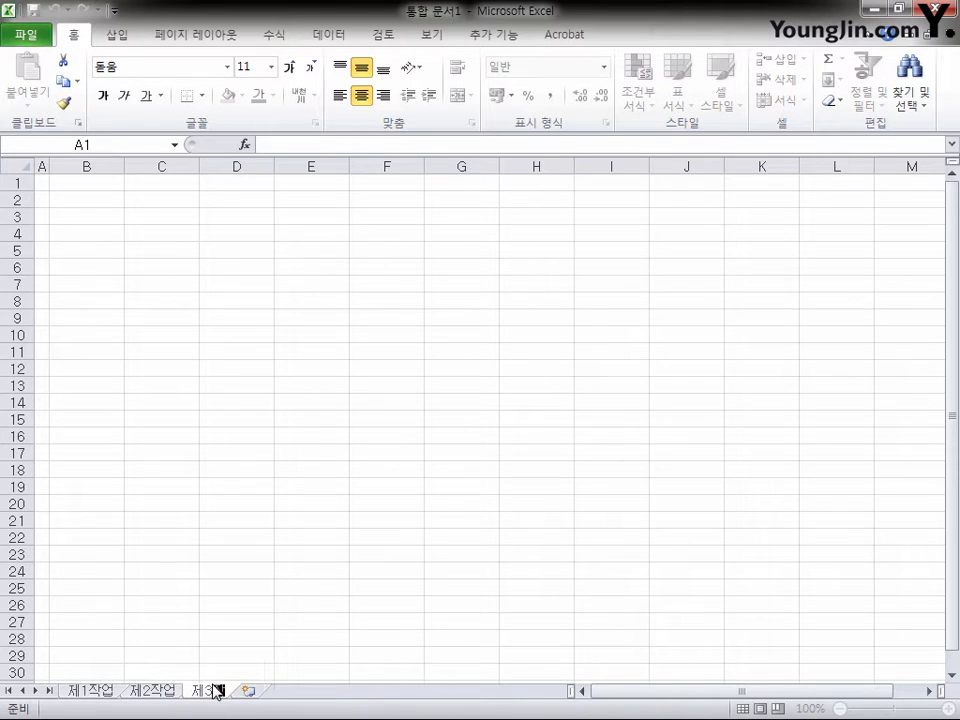
{"action": "type", "text": "업"}
{"action": "key", "text": "Return"}
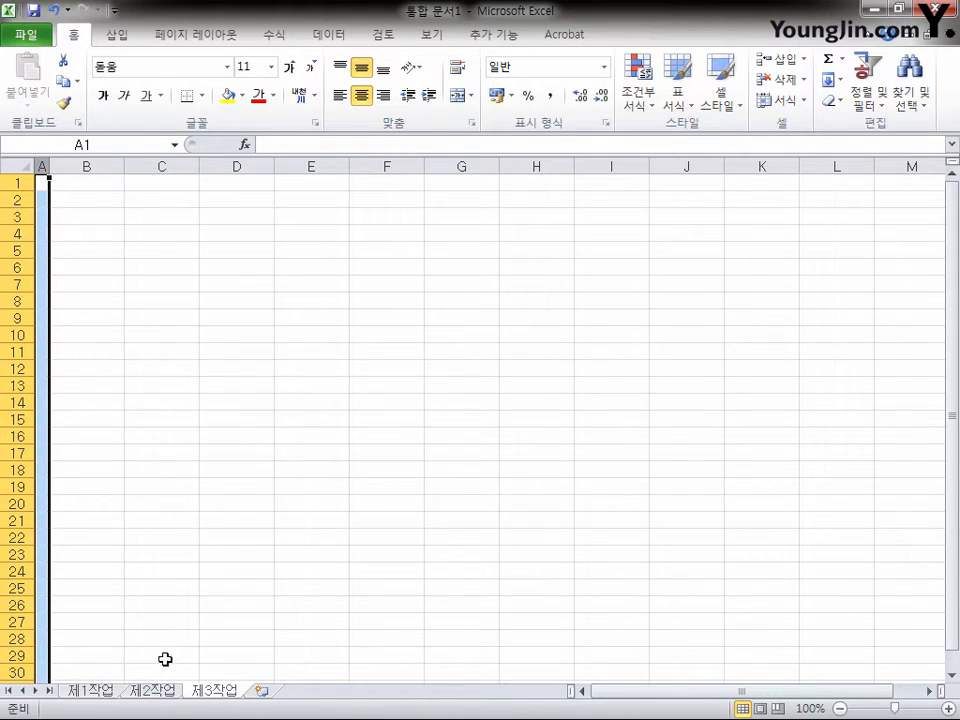
Step: Select cell B4 on the 제1작업 sheet and save the workbook in the ITQ folder, named with the examinee number and full name
{"action": "left_click", "coordinate": [98, 692]}
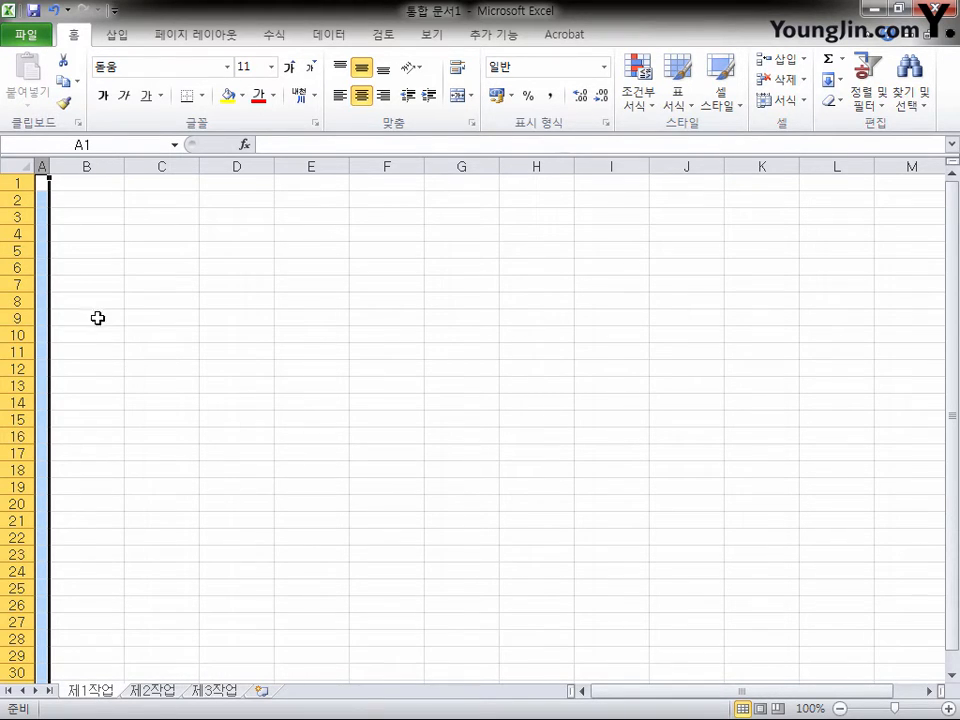
{"action": "left_click", "coordinate": [91, 231]}
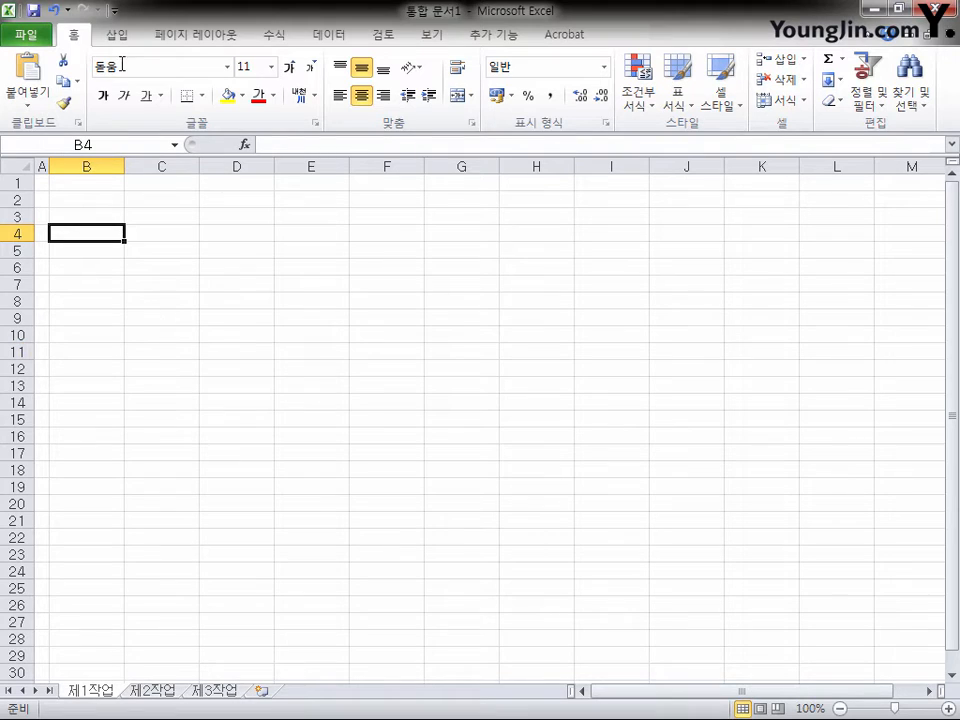
{"action": "left_click", "coordinate": [33, 12]}
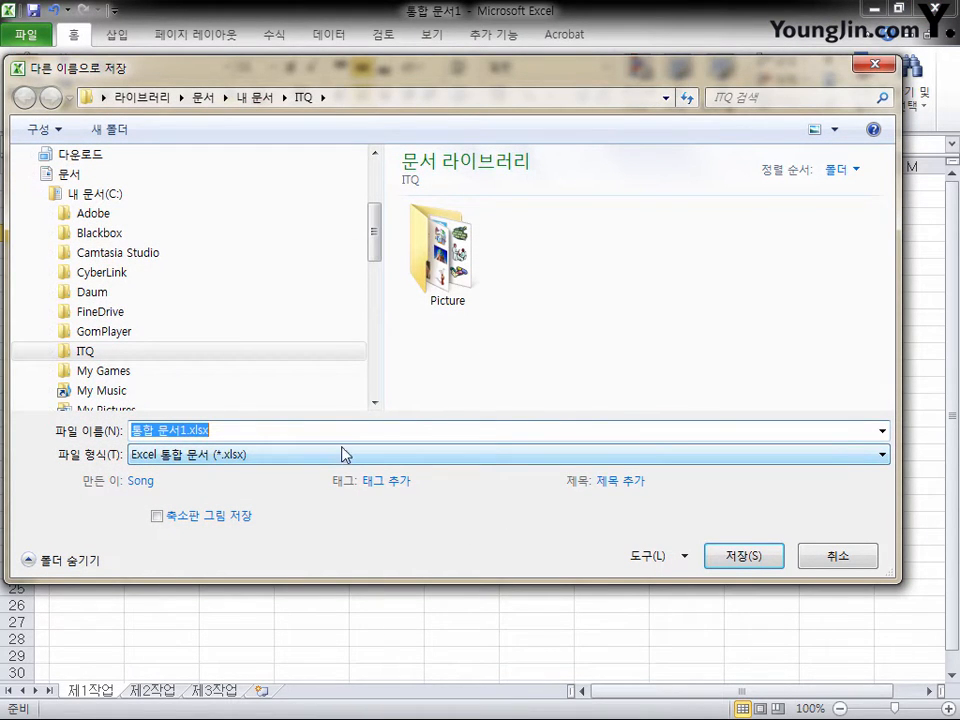
{"action": "type", "text": "20163006-홍길동"}
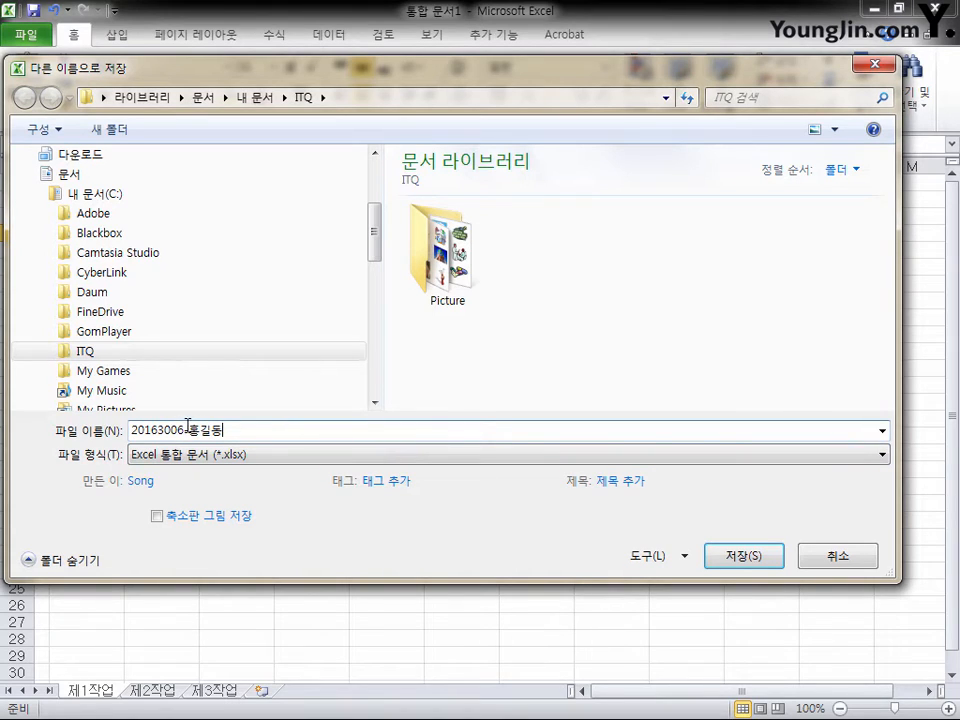
{"action": "left_click_drag", "start_coordinate": [90, 435], "coordinate": [20, 447]}
{"action": "left_click_drag", "start_coordinate": [184, 430], "coordinate": [84, 434]}
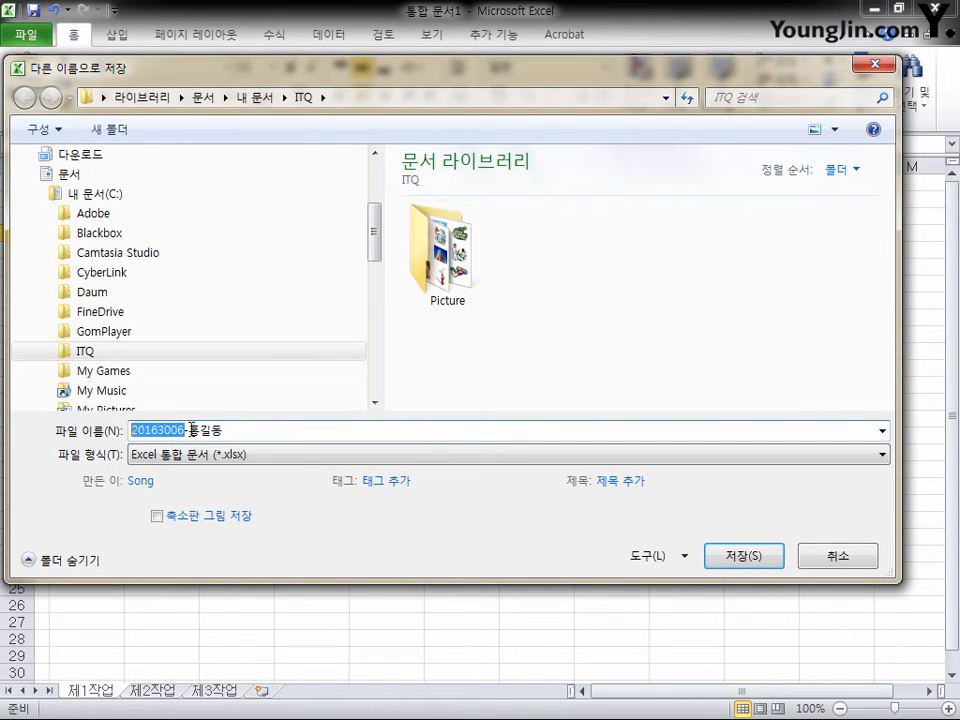
{"action": "left_click", "coordinate": [186, 430]}
{"action": "left_click_drag", "start_coordinate": [186, 430], "coordinate": [224, 431]}
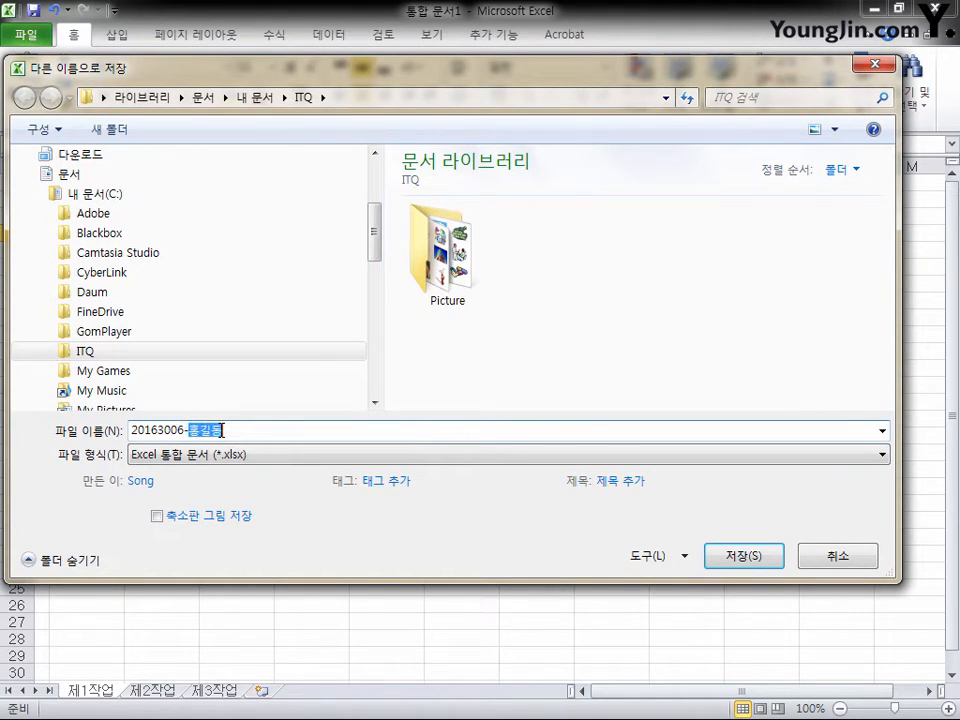
{"action": "left_click", "coordinate": [770, 560]}
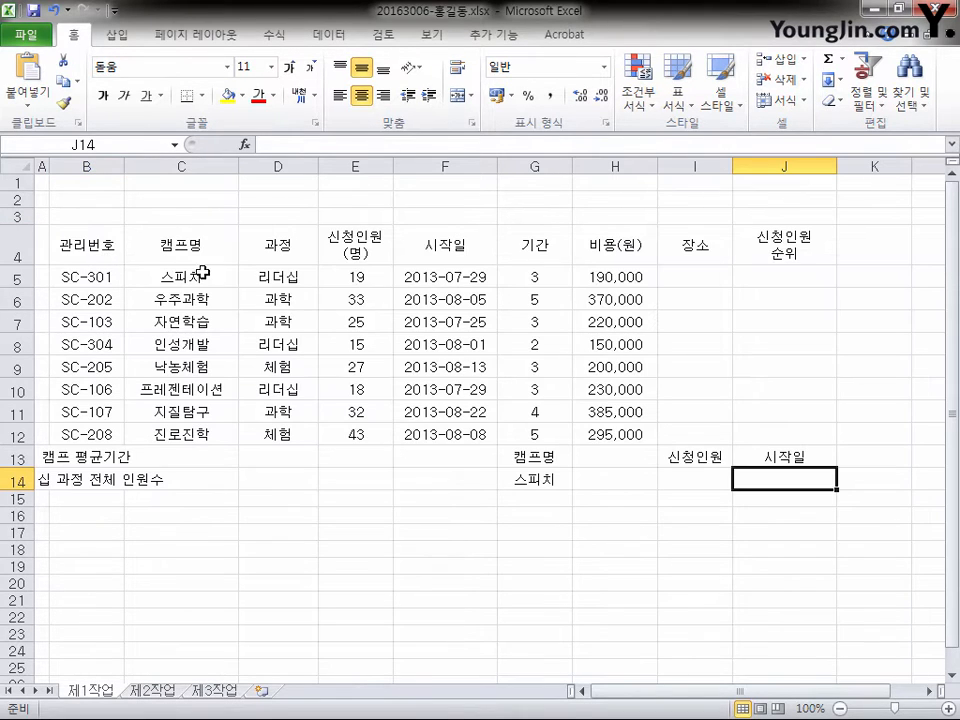
Step: Check the row heights and header cells of the camp table and slightly narrow the 시작일 column
{"action": "left_click", "coordinate": [18, 257]}
{"action": "left_click_drag", "start_coordinate": [18, 277], "coordinate": [18, 480]}
{"action": "left_click_drag", "start_coordinate": [20, 311], "coordinate": [20, 311]}
{"action": "left_click", "coordinate": [182, 242]}
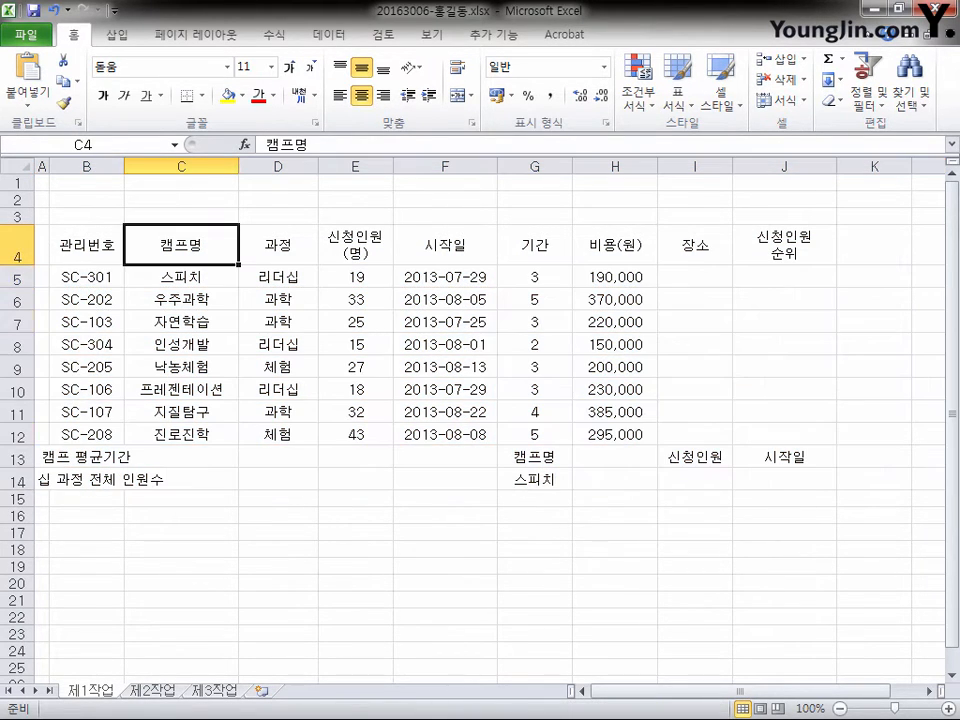
{"action": "left_click", "coordinate": [612, 251]}
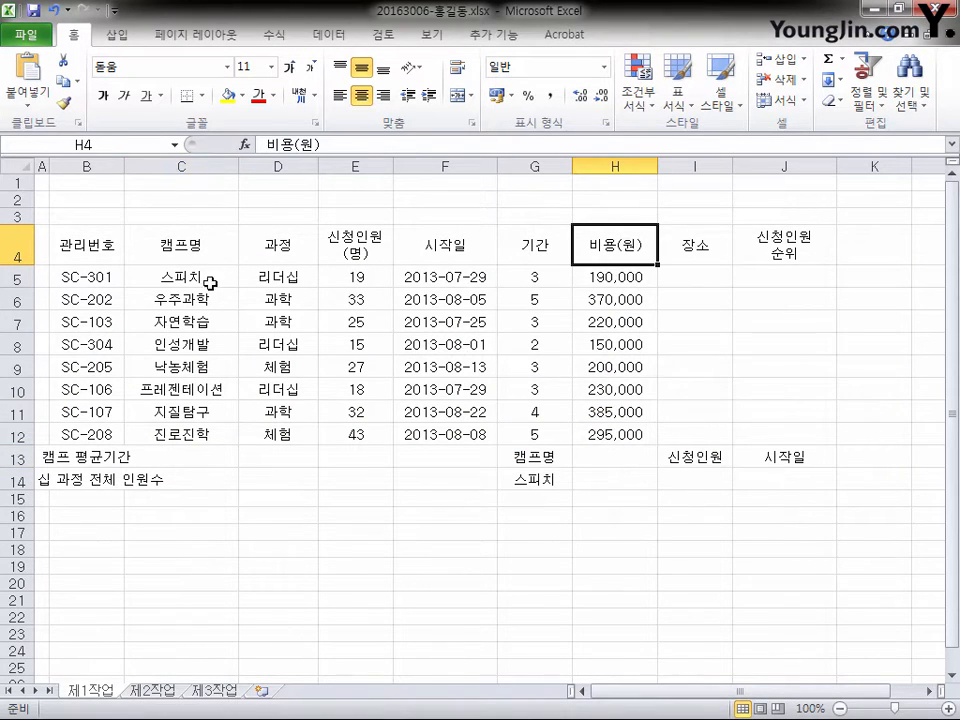
{"action": "left_click", "coordinate": [457, 277]}
{"action": "left_click", "coordinate": [463, 250]}
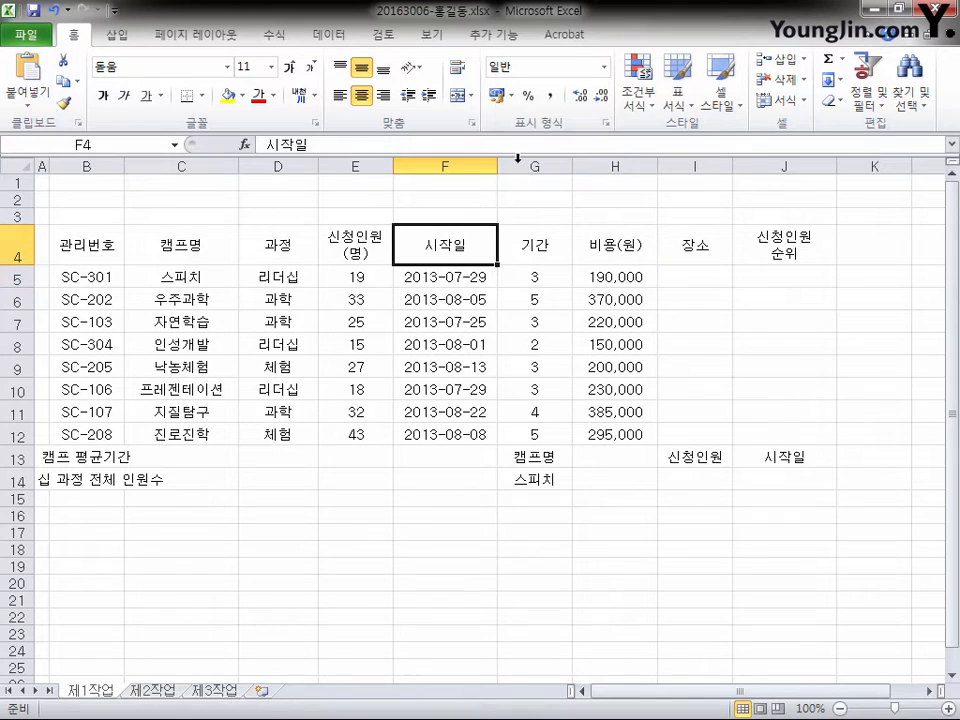
{"action": "mouse_move", "coordinate": [497, 166]}
{"action": "left_mouse_down"}
{"action": "mouse_move", "coordinate": [482, 166]}
{"action": "mouse_move", "coordinate": [497, 166]}
{"action": "left_mouse_up"}
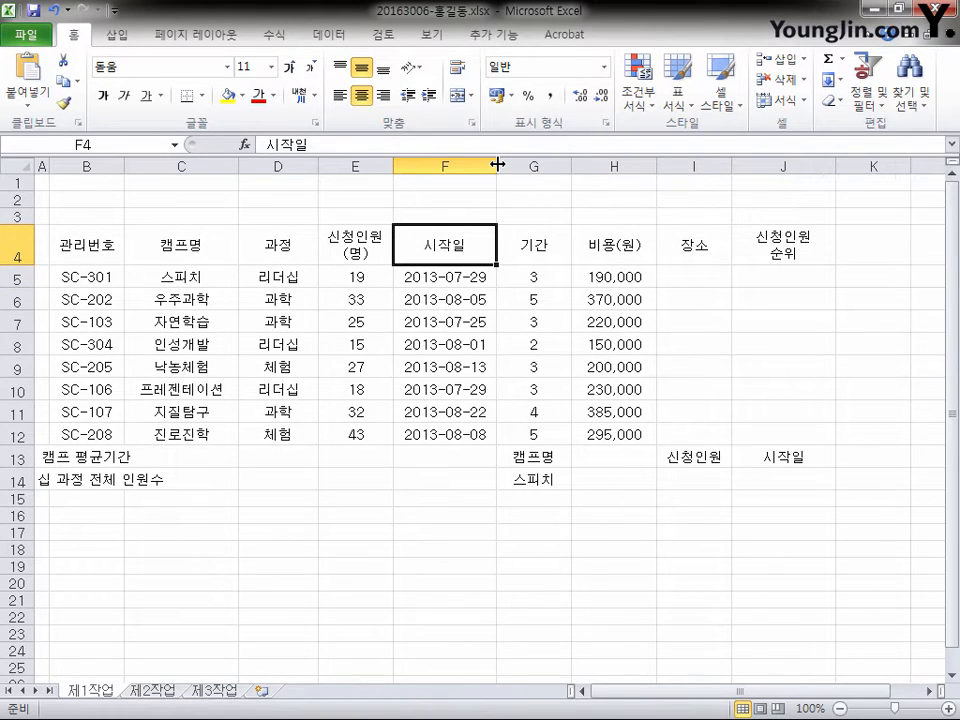
{"action": "left_click", "coordinate": [407, 277]}
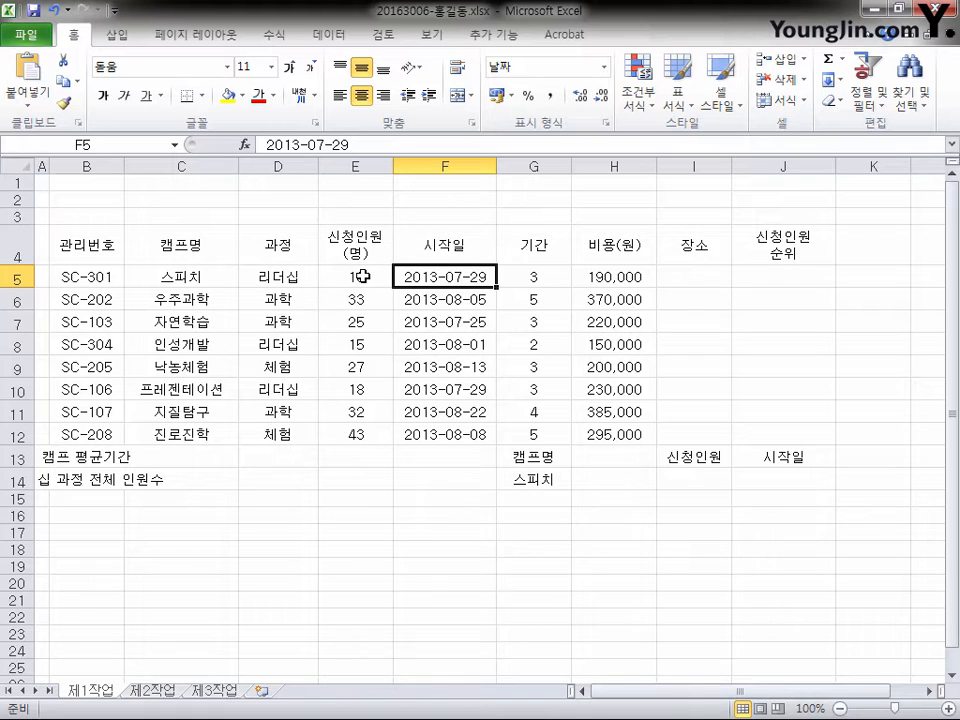
Step: Right-align the numbers in the 신청인원, 기간 and 비용 columns, cells E5:E12, G5:G12 and H5:H12
{"action": "left_click_drag", "start_coordinate": [362, 276], "coordinate": [364, 428]}
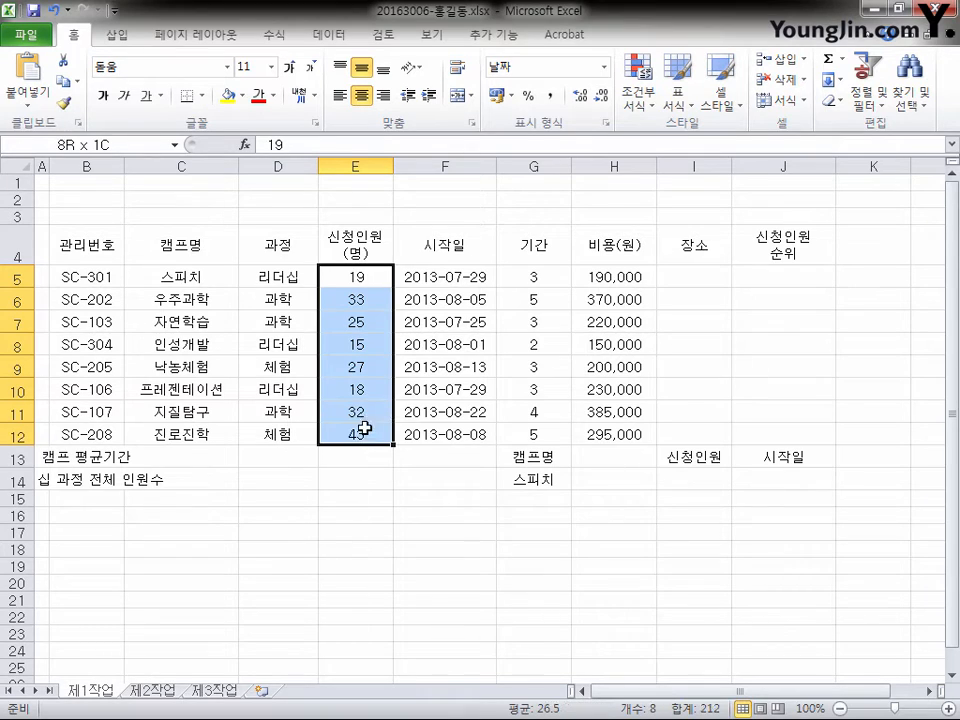
{"action": "left_click_drag", "start_coordinate": [553, 276], "coordinate": [548, 431]}
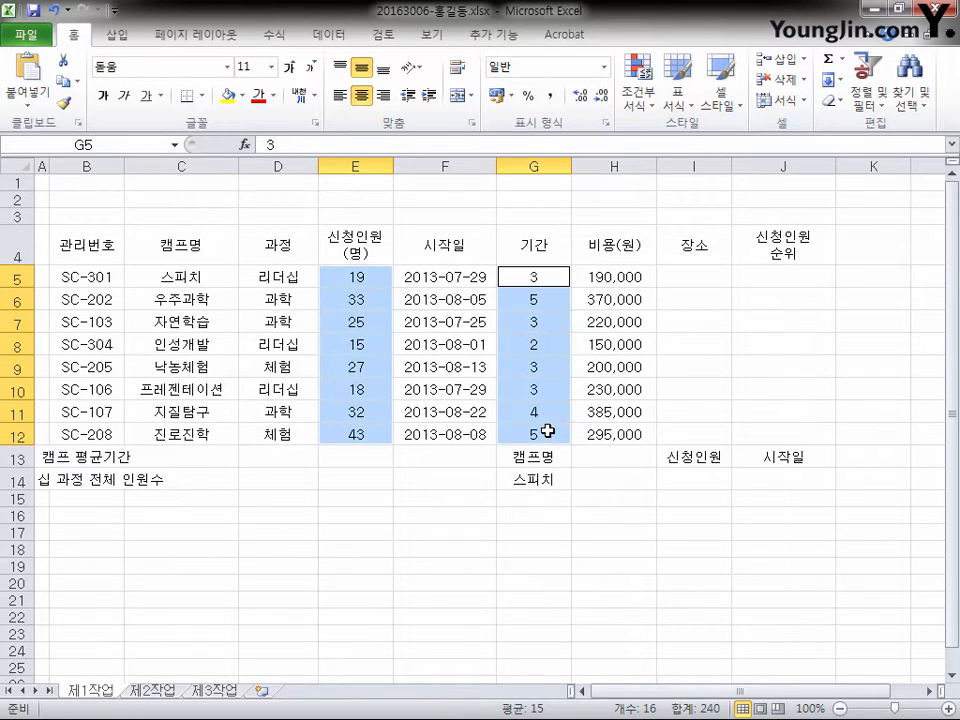
{"action": "left_click_drag", "start_coordinate": [639, 287], "coordinate": [641, 432]}
{"action": "left_click", "coordinate": [383, 95]}
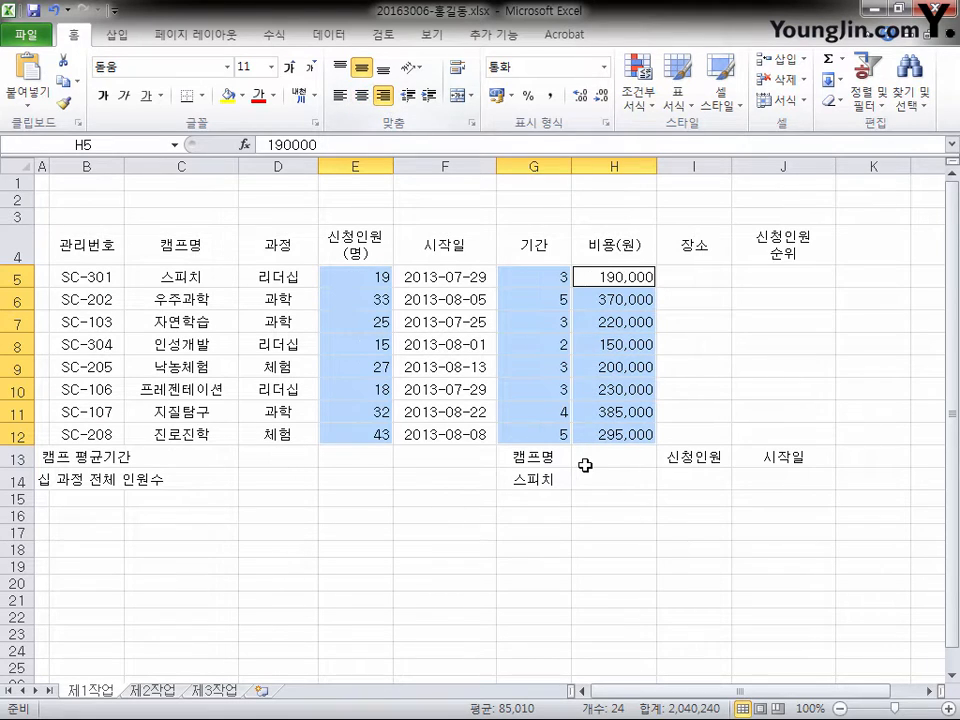
Step: Format the 비용 values in H5:H12 with the 회계 (accounting) number format, using 0 decimal places and no currency symbol
{"action": "left_click", "coordinate": [369, 279]}
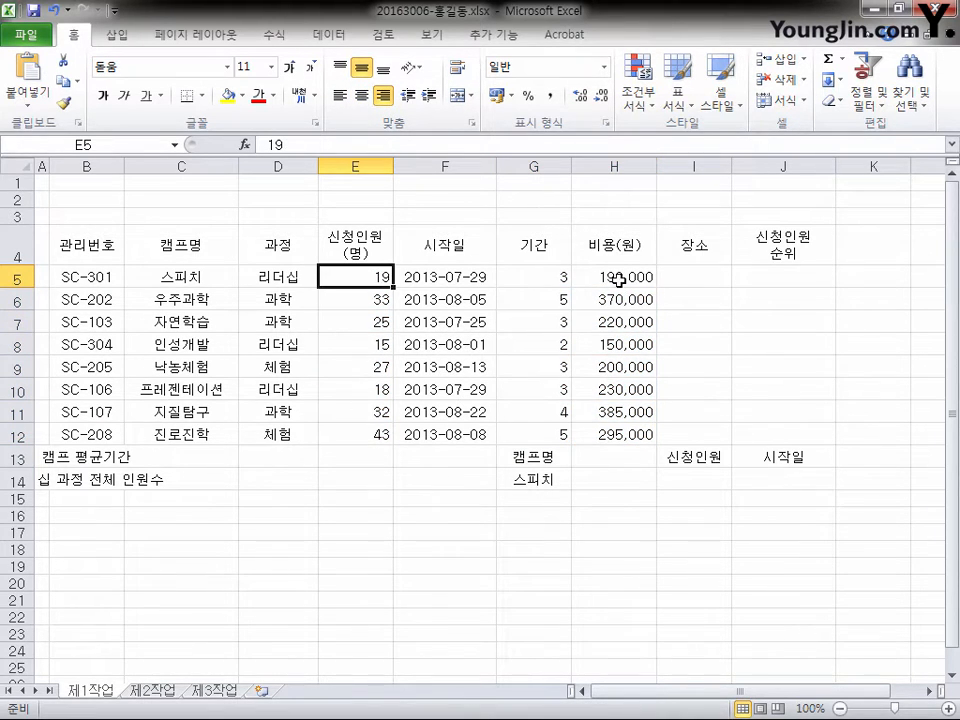
{"action": "left_click_drag", "start_coordinate": [627, 282], "coordinate": [621, 429]}
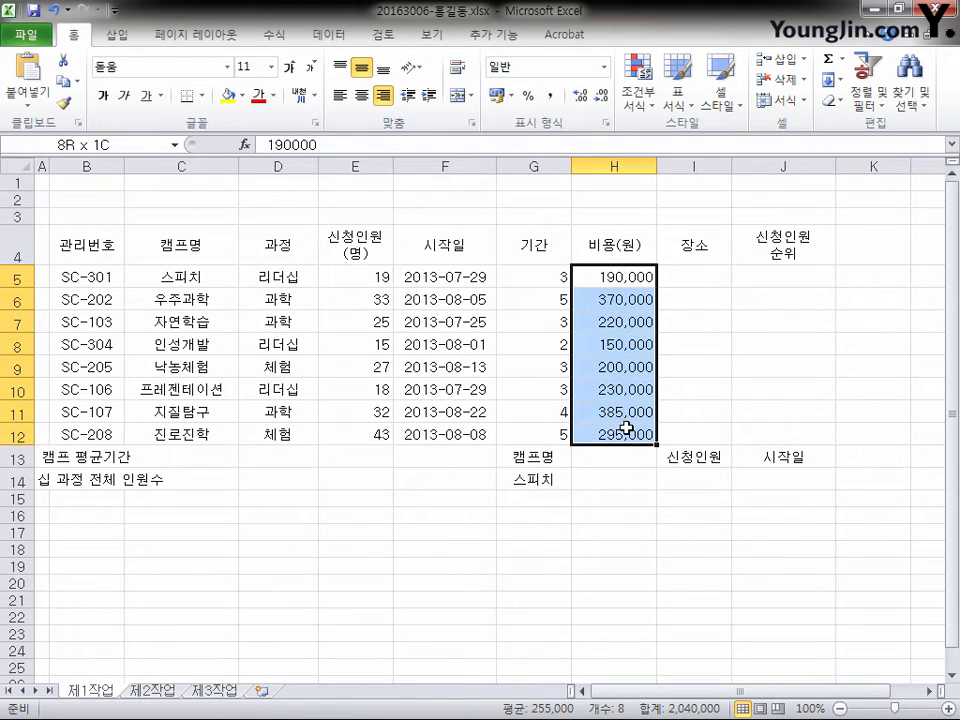
{"action": "key", "text": "ctrl+1"}
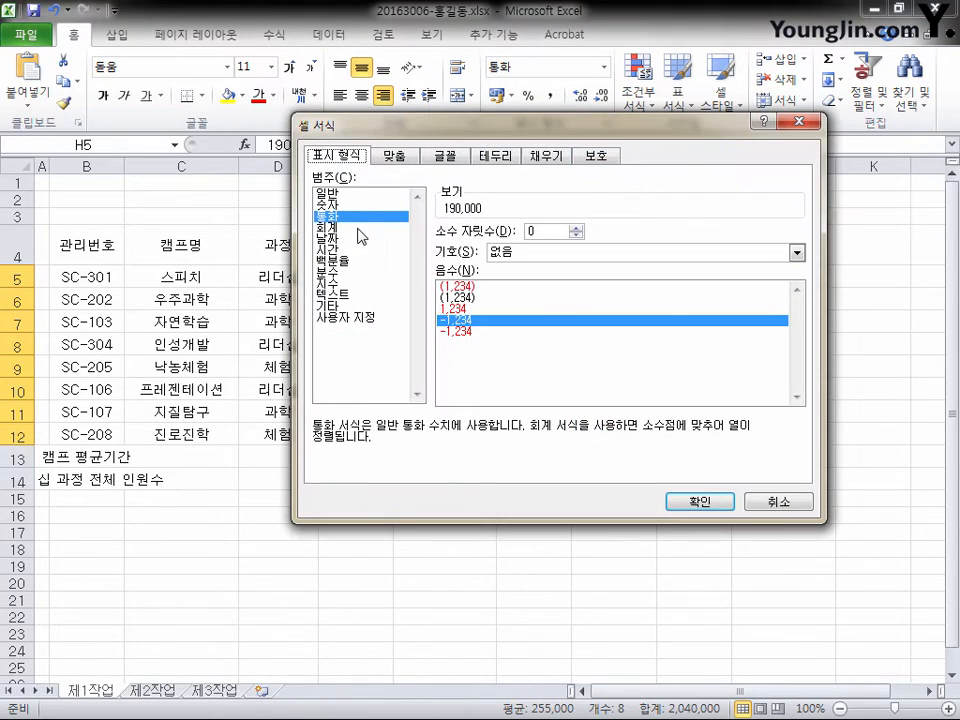
{"action": "left_click", "coordinate": [359, 228]}
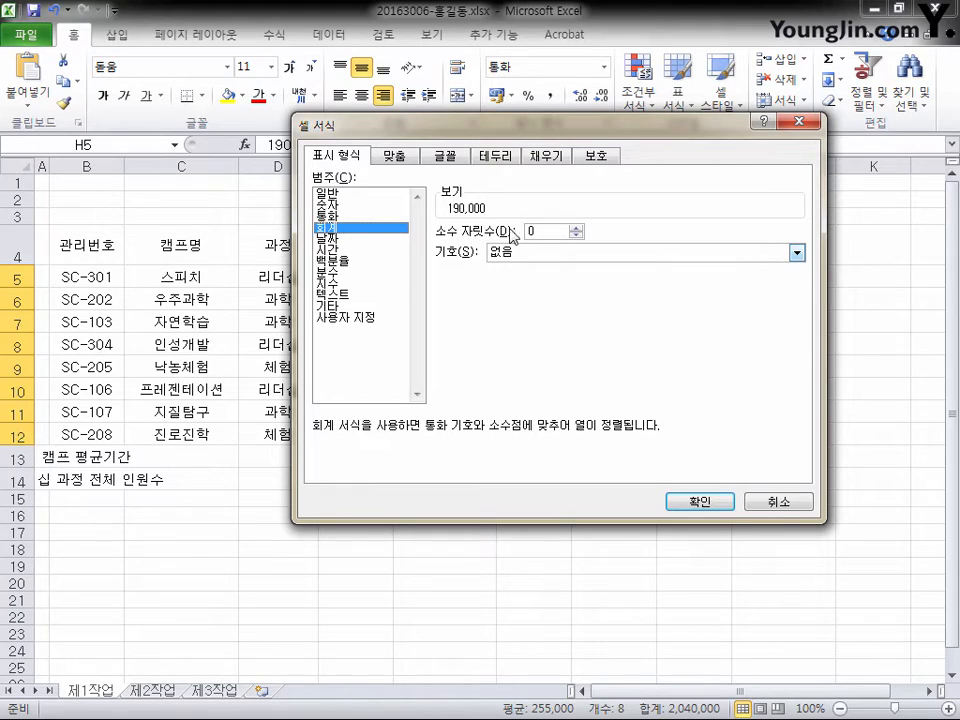
{"action": "left_click", "coordinate": [698, 503]}
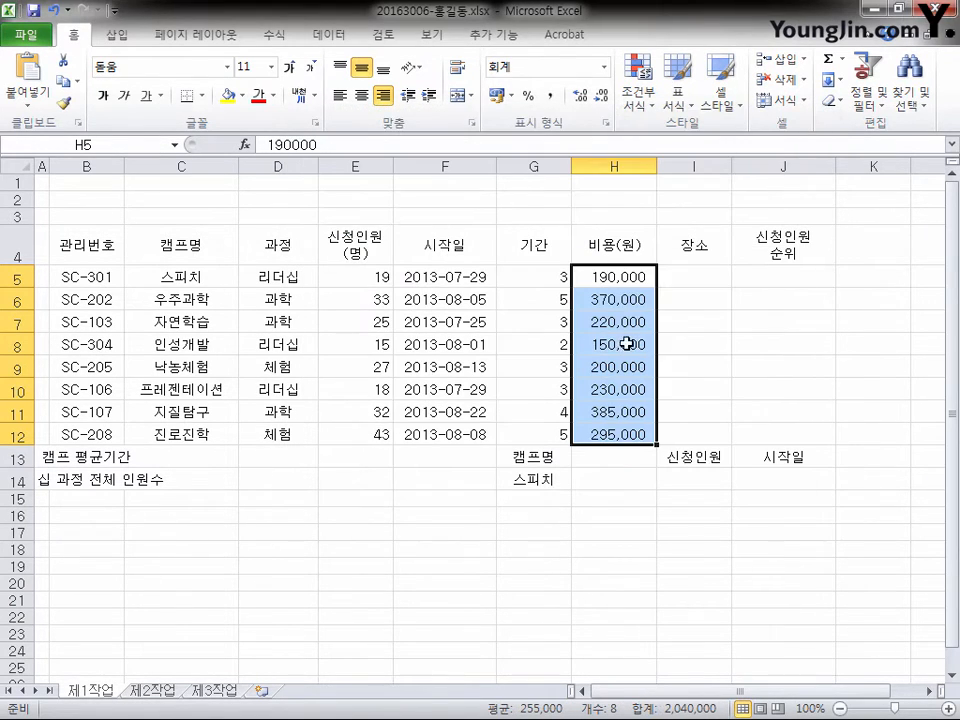
{"action": "left_click", "coordinate": [628, 279]}
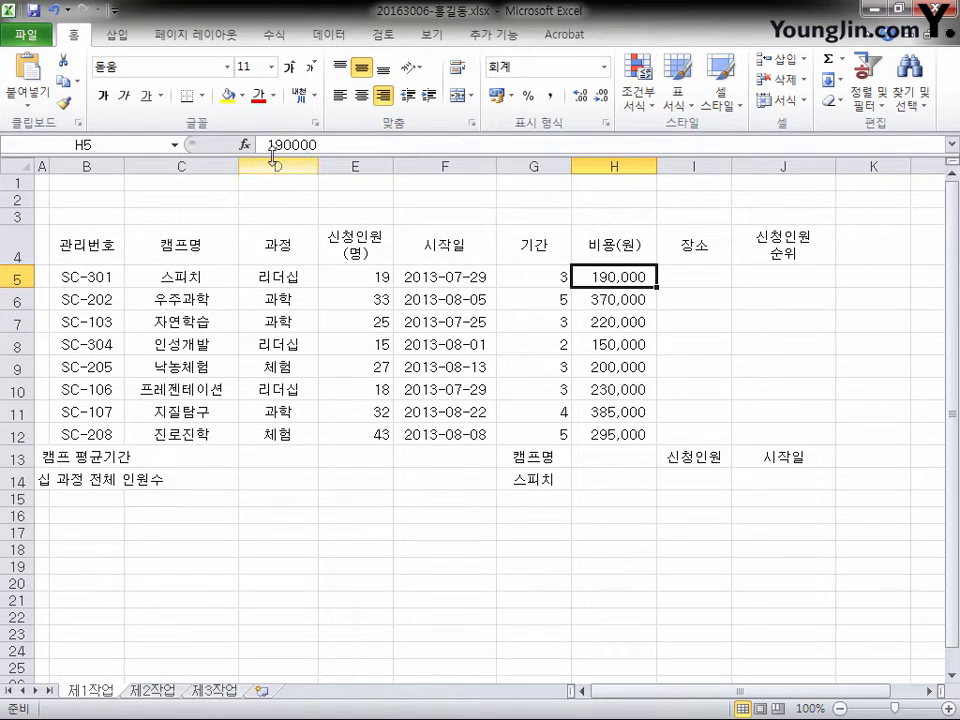
{"action": "left_click", "coordinate": [634, 297]}
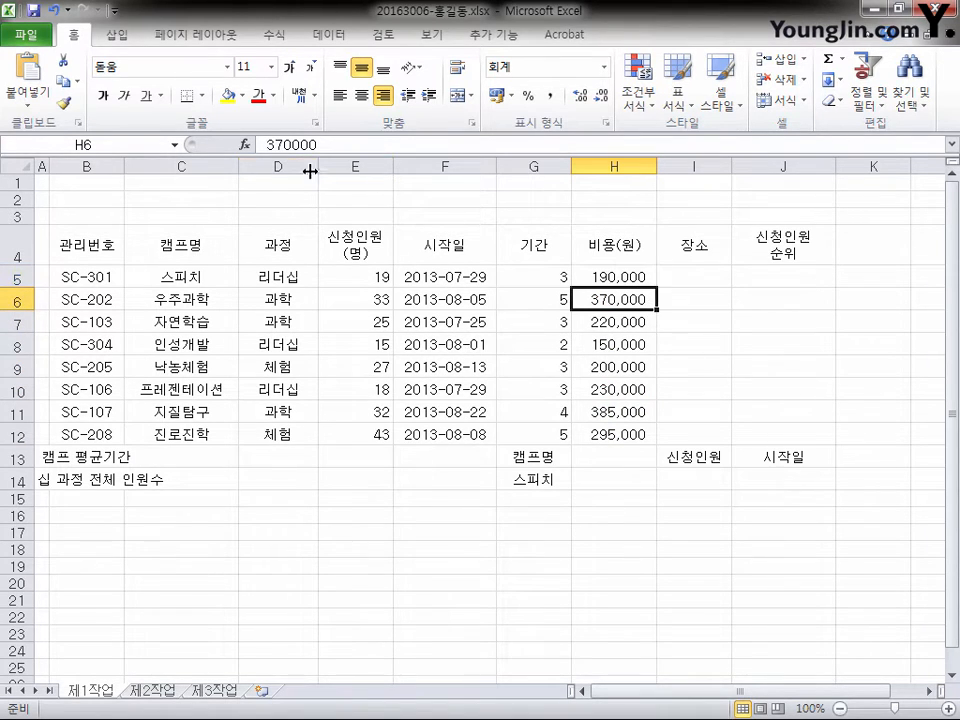
Step: Check the date format applied to the 시작일 values in cells F5:F12
{"action": "left_click", "coordinate": [449, 282]}
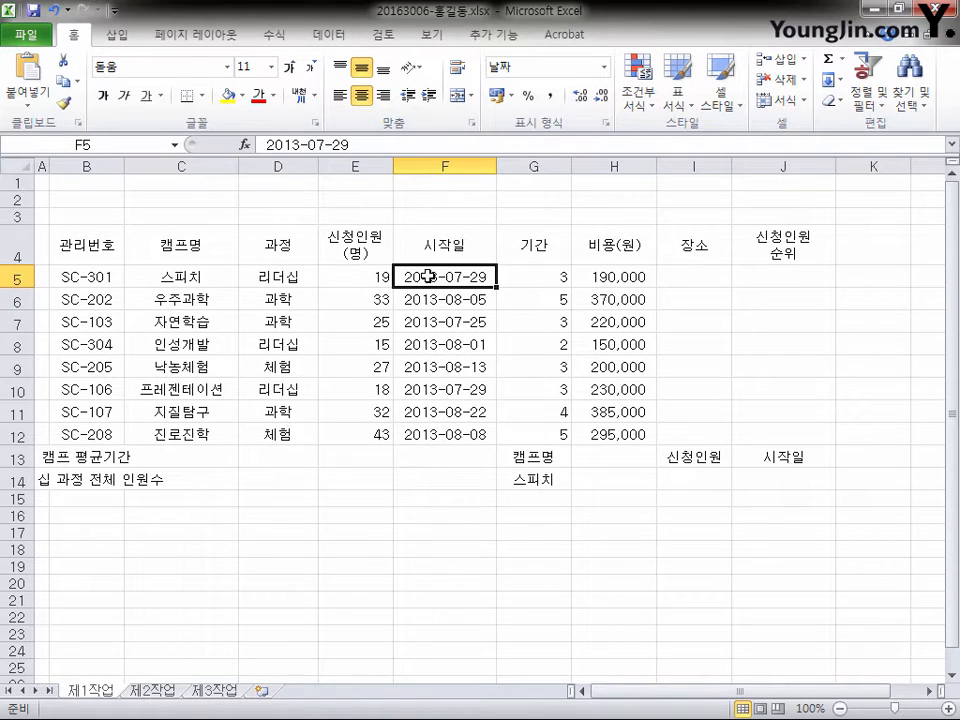
{"action": "left_click", "coordinate": [474, 432], "text": "shift"}
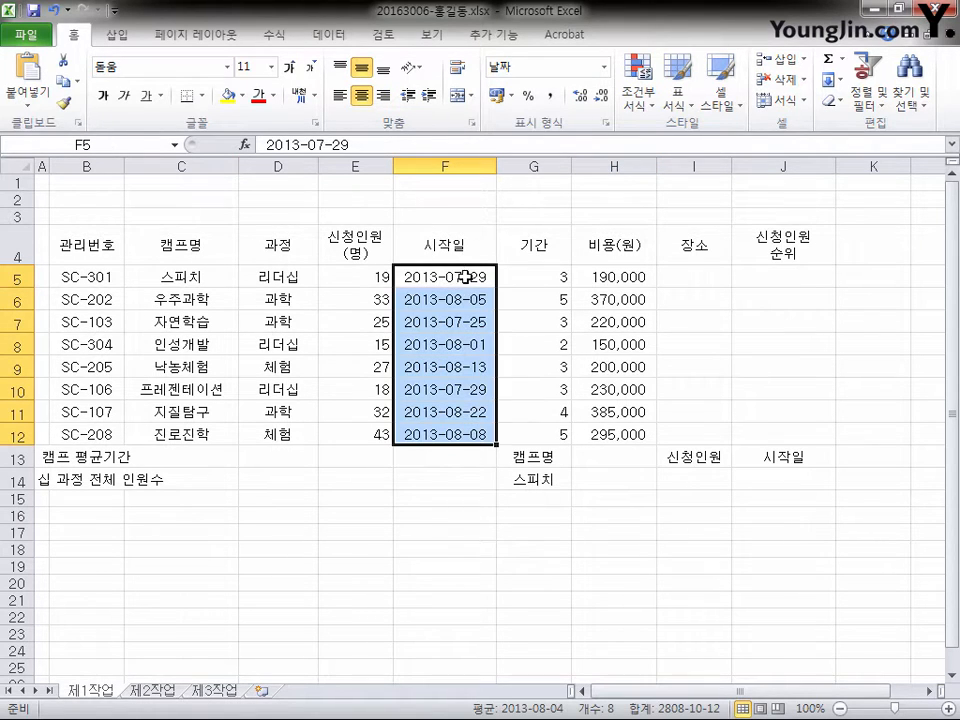
{"action": "key", "text": "ctrl+1"}
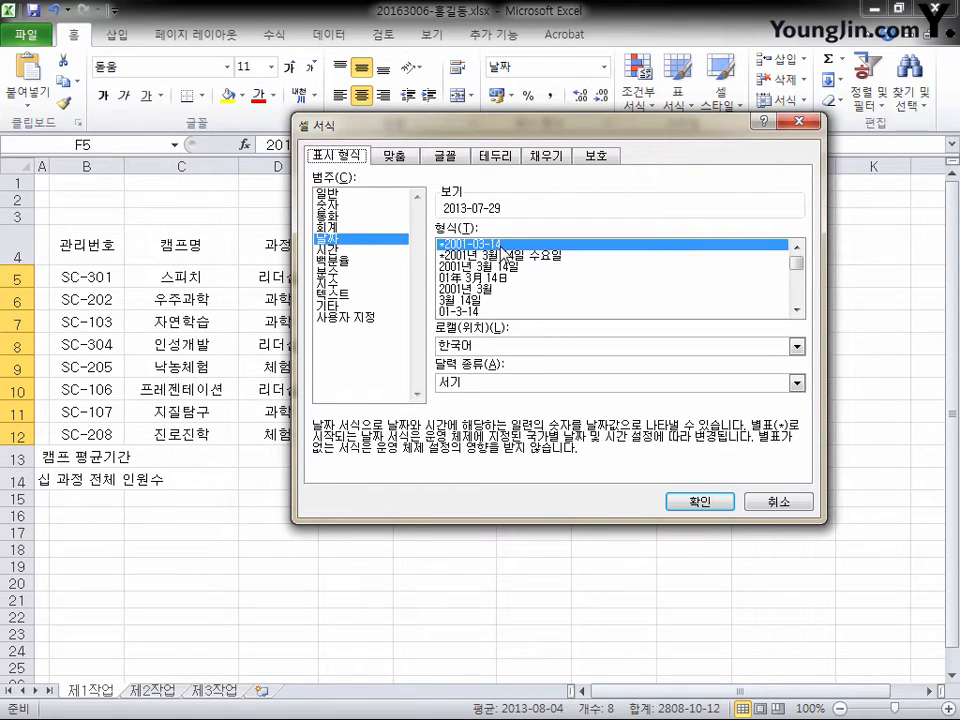
{"action": "left_click", "coordinate": [718, 500]}
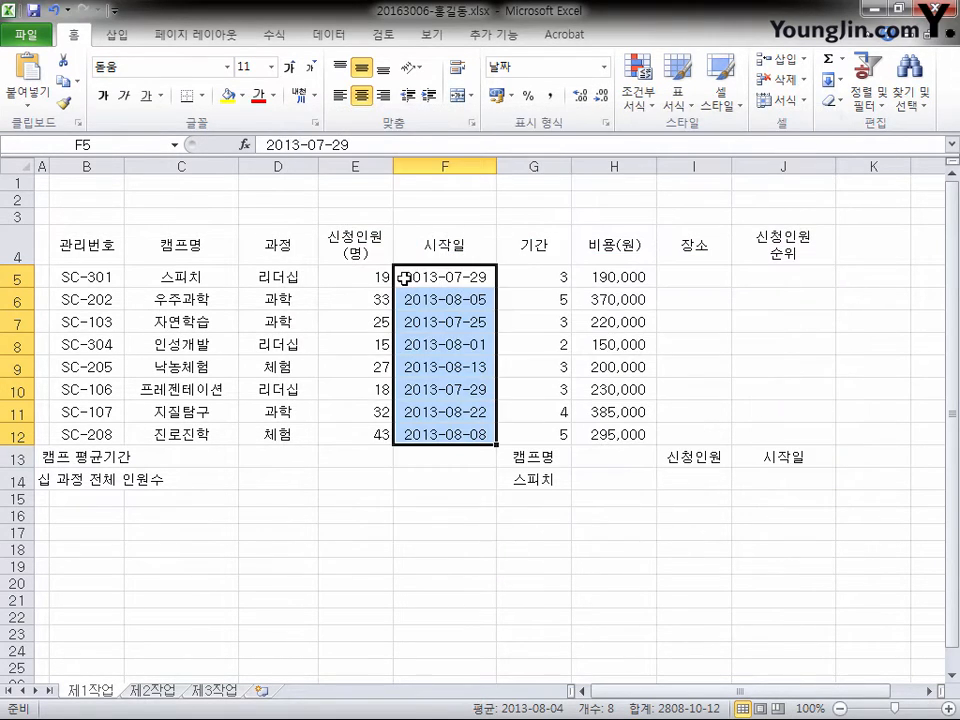
Step: Merge and center each of the ranges B13:D13, B14:D14, G13:H13 and F13:F14, and check the merged cells
{"action": "left_click", "coordinate": [81, 457]}
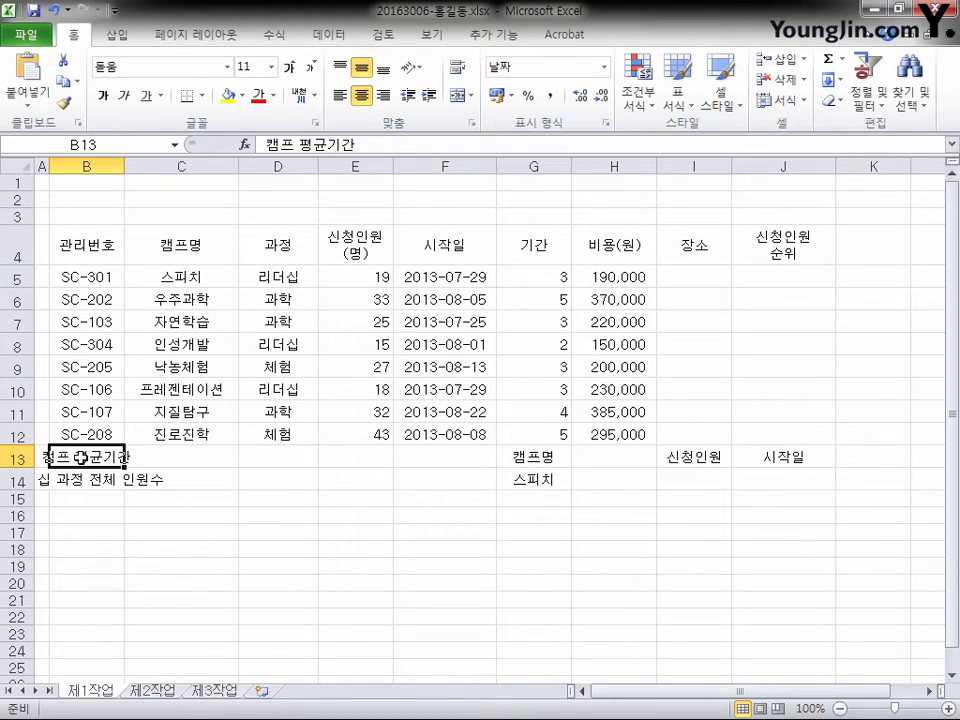
{"action": "left_click_drag", "start_coordinate": [81, 457], "coordinate": [288, 459]}
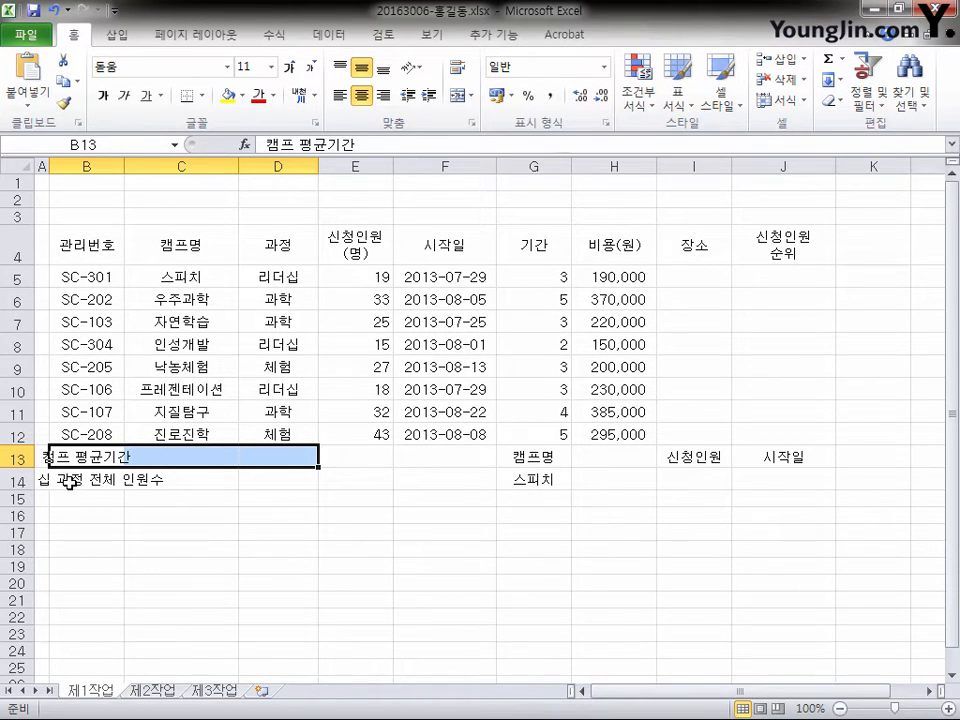
{"action": "left_click_drag", "start_coordinate": [69, 481], "coordinate": [269, 479]}
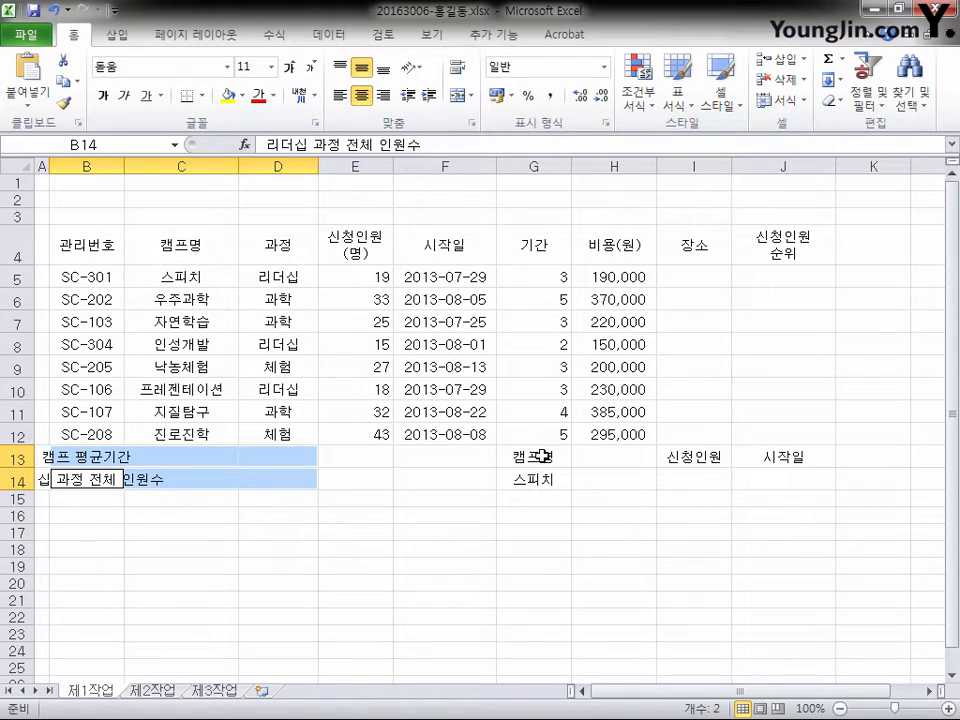
{"action": "left_click_drag", "start_coordinate": [538, 456], "coordinate": [619, 454]}
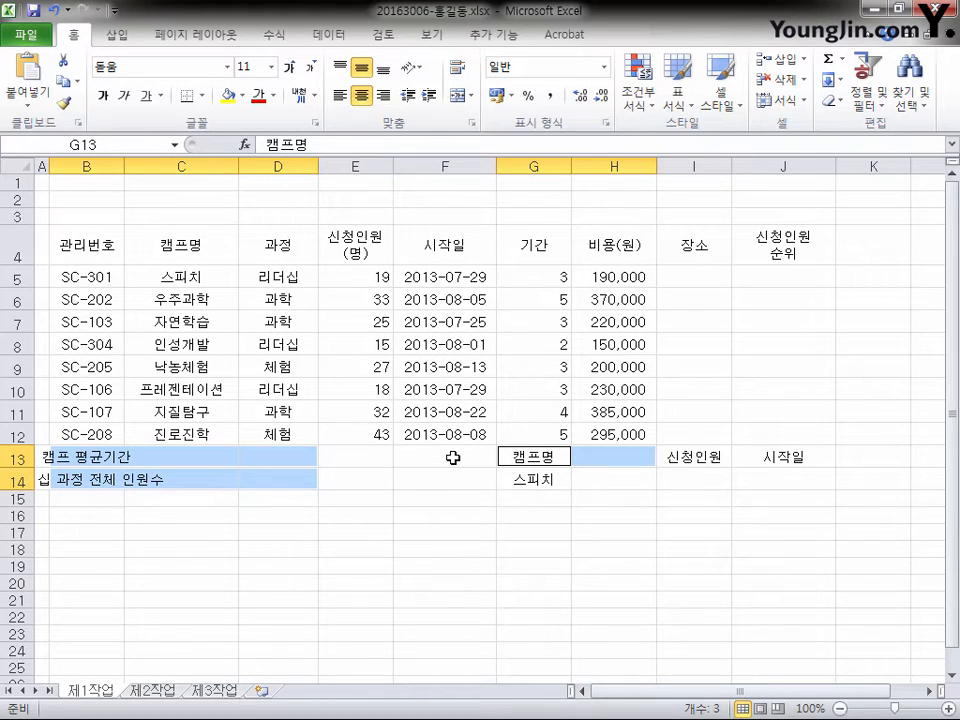
{"action": "left_click_drag", "start_coordinate": [453, 457], "coordinate": [452, 476]}
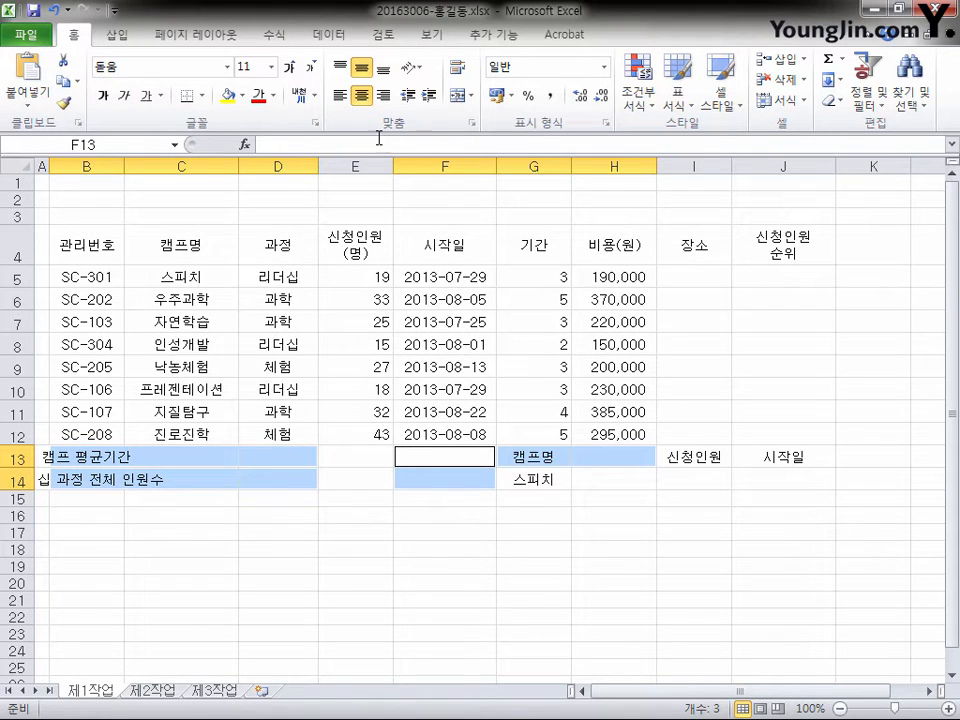
{"action": "left_click", "coordinate": [466, 97]}
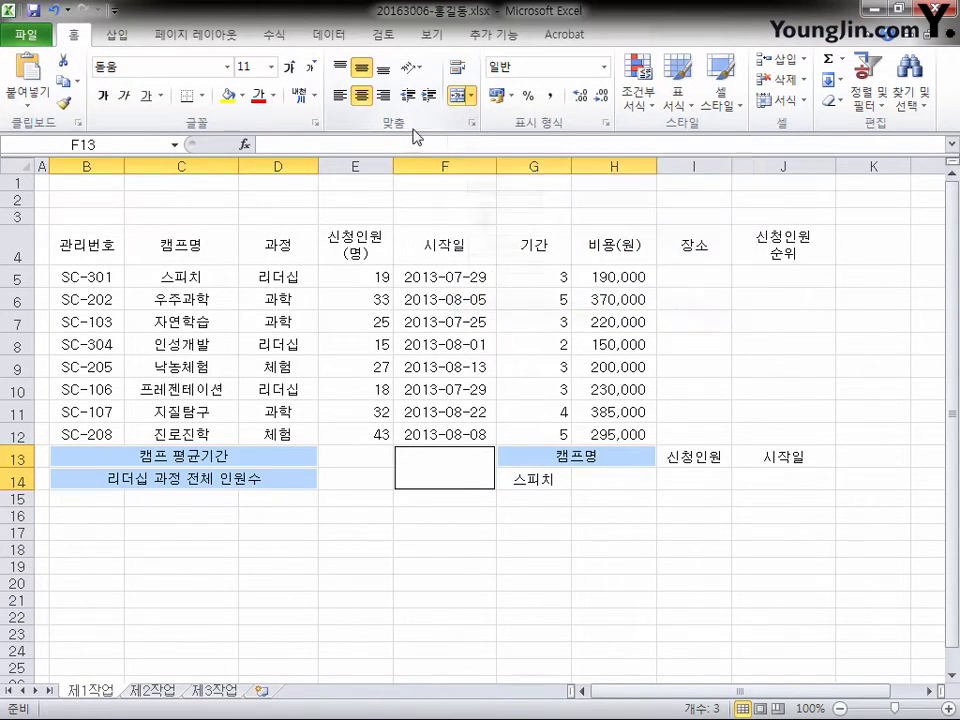
{"action": "left_click", "coordinate": [471, 467]}
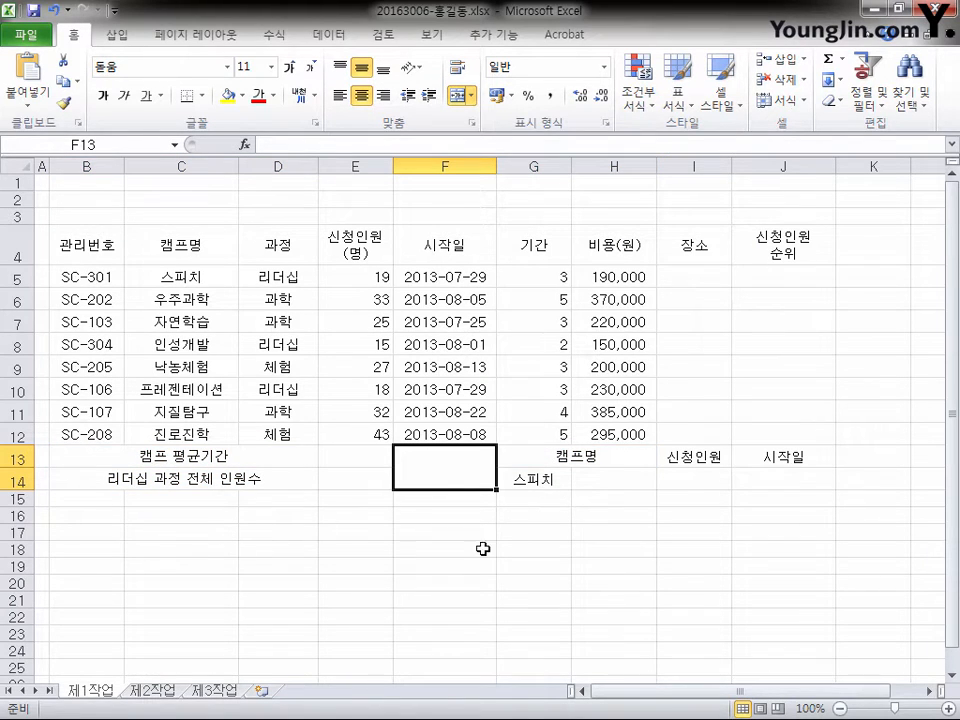
{"action": "left_click", "coordinate": [199, 460]}
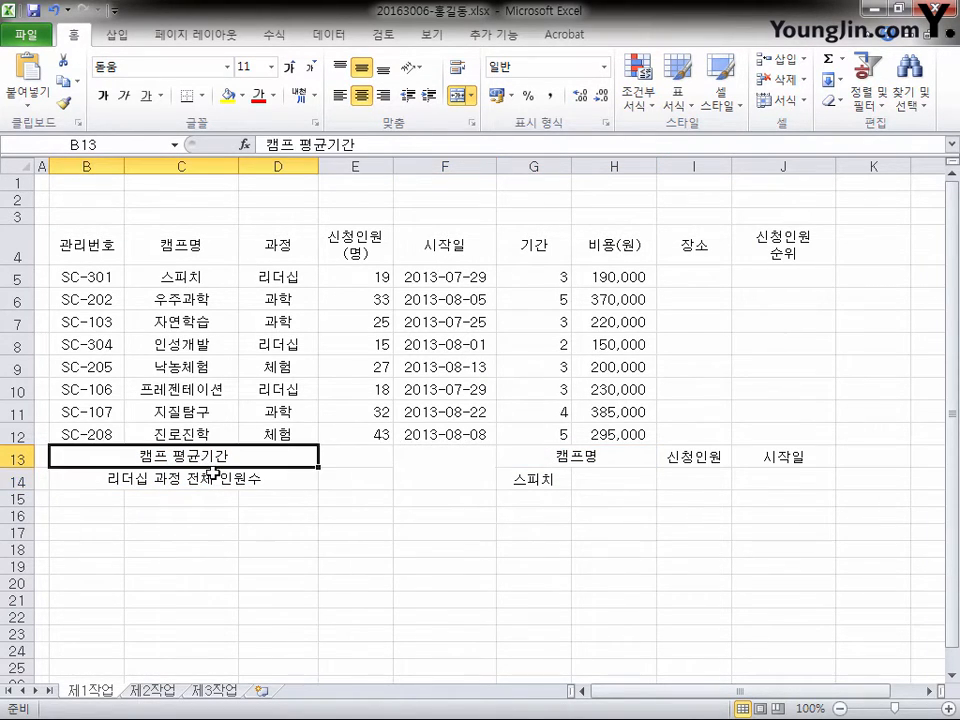
{"action": "left_click", "coordinate": [214, 476]}
{"action": "left_click", "coordinate": [453, 476]}
{"action": "left_click", "coordinate": [578, 457]}
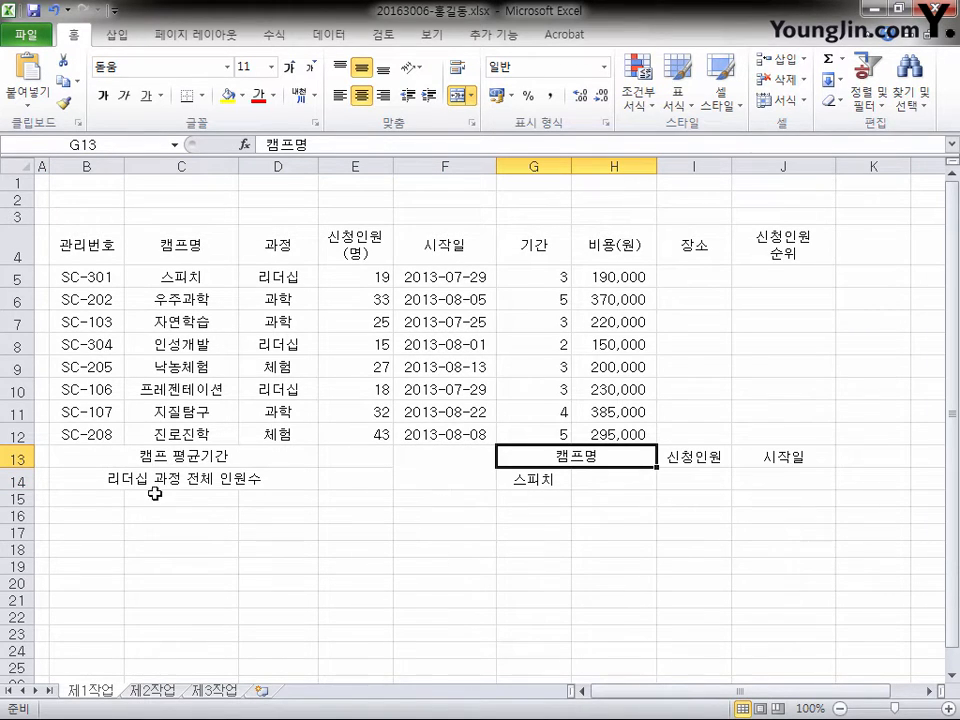
Step: Fill the header cells B4:J4 and the label cells G13:J13 with the standard orange color
{"action": "left_click", "coordinate": [78, 245]}
{"action": "left_click_drag", "start_coordinate": [80, 243], "coordinate": [776, 254]}
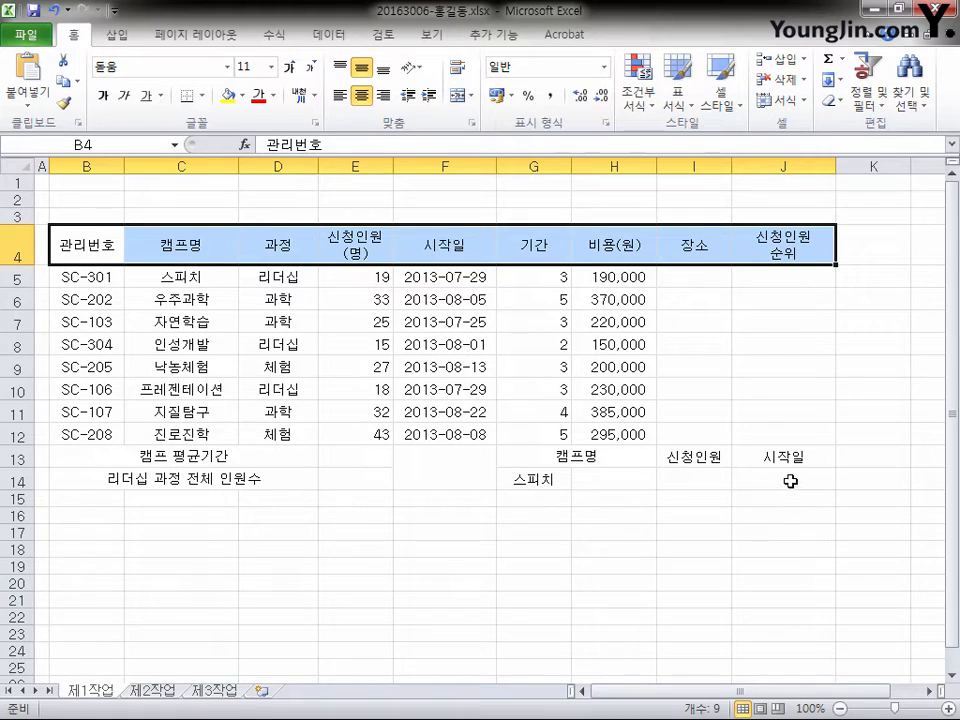
{"action": "left_click", "coordinate": [572, 458]}
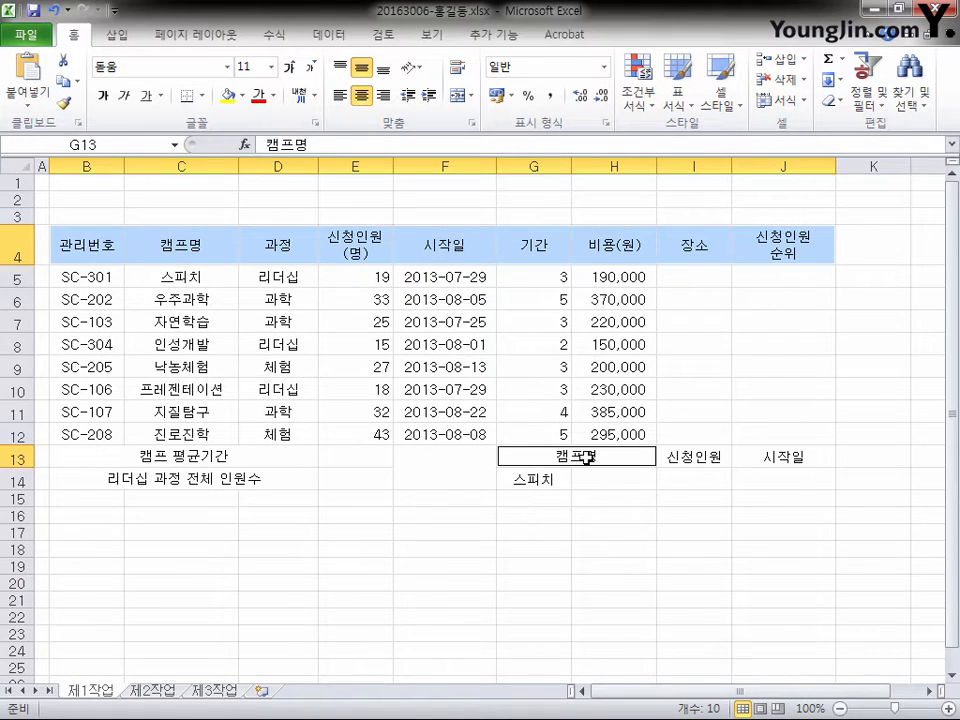
{"action": "left_click_drag", "start_coordinate": [597, 457], "coordinate": [770, 457]}
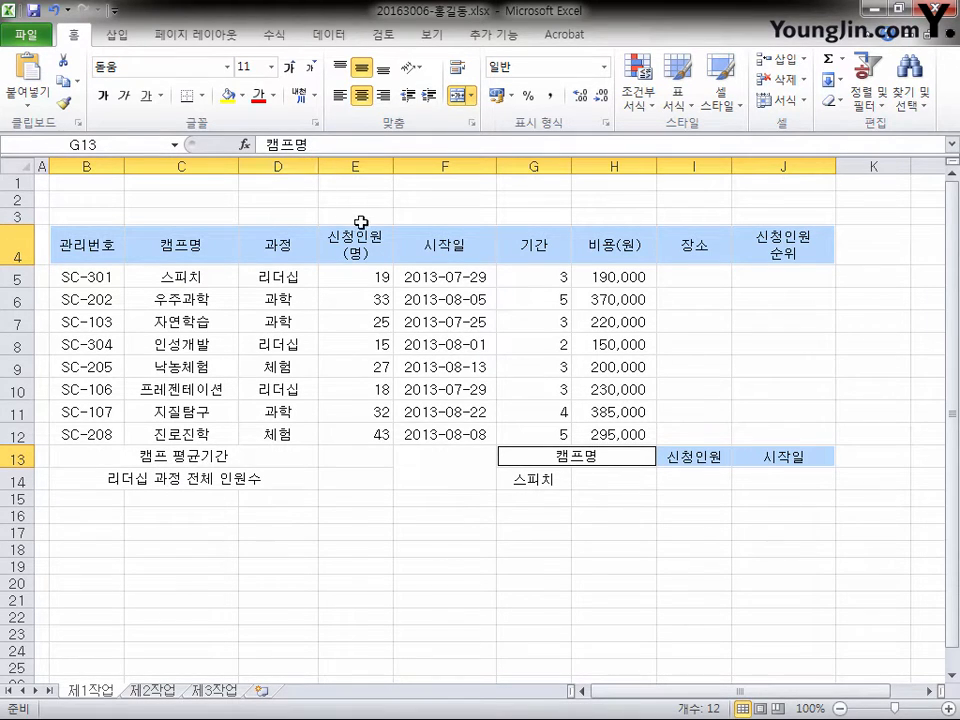
{"action": "left_click", "coordinate": [245, 98]}
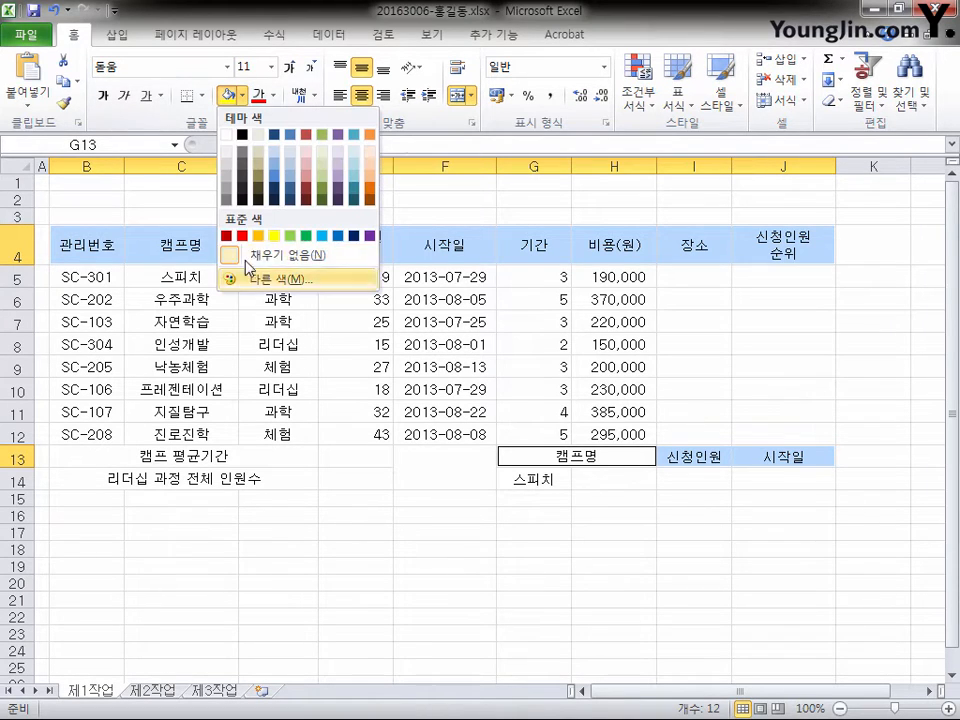
{"action": "left_click", "coordinate": [258, 237]}
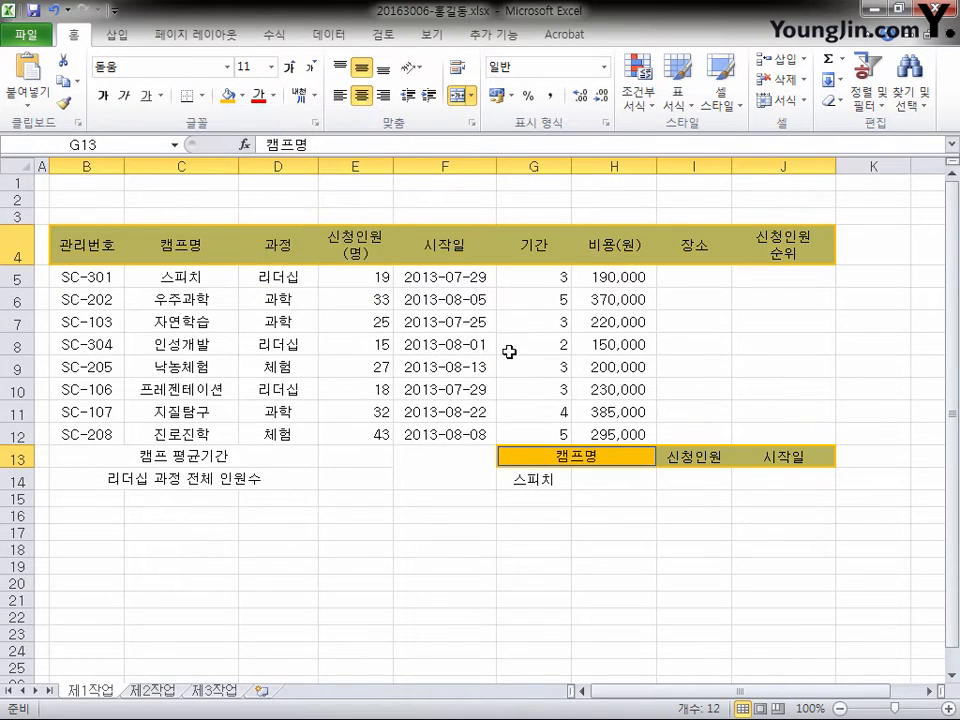
{"action": "left_click", "coordinate": [335, 252]}
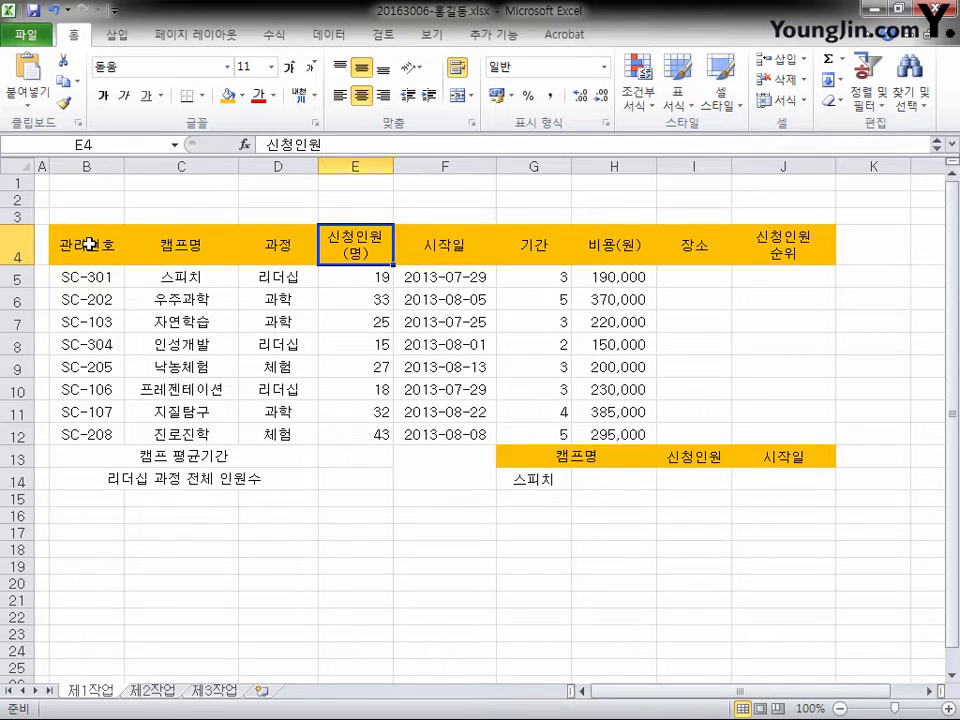
Step: Apply all borders to the header row B4:J4, the data rows B5:J12 and the summary rows B13:J14 as separate selected ranges
{"action": "left_click_drag", "start_coordinate": [89, 244], "coordinate": [741, 253]}
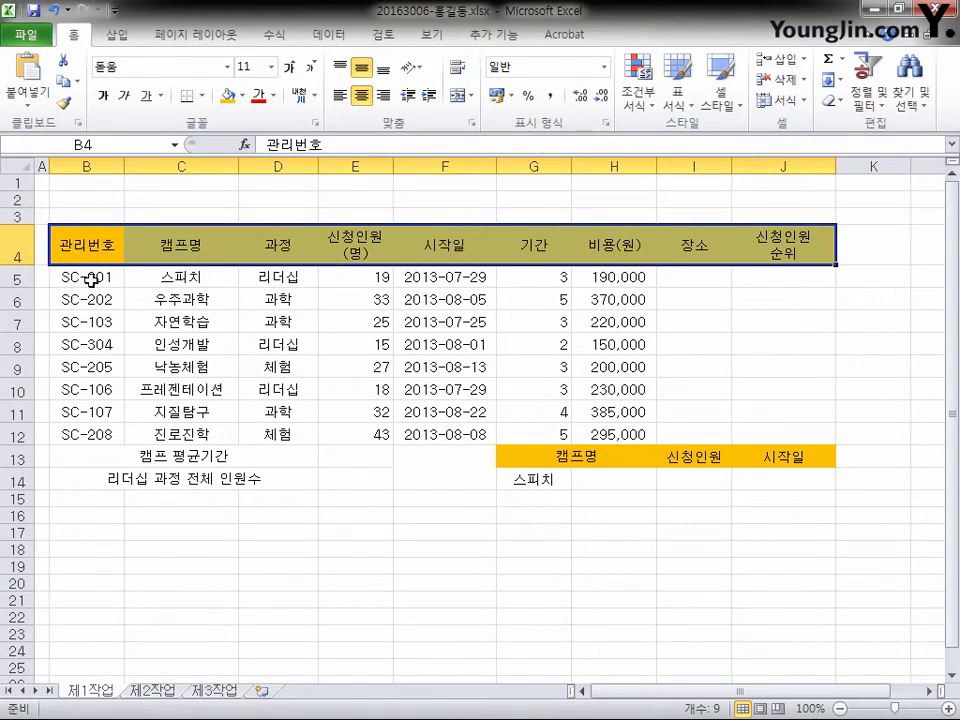
{"action": "left_click_drag", "start_coordinate": [90, 280], "coordinate": [786, 435]}
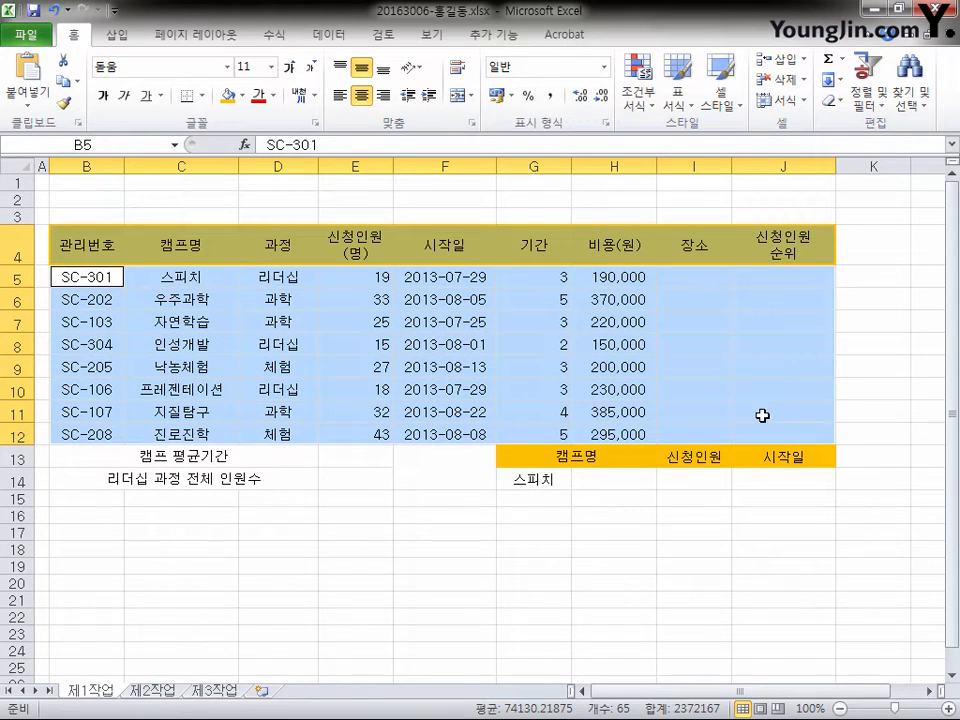
{"action": "left_click", "coordinate": [90, 457], "text": "ctrl"}
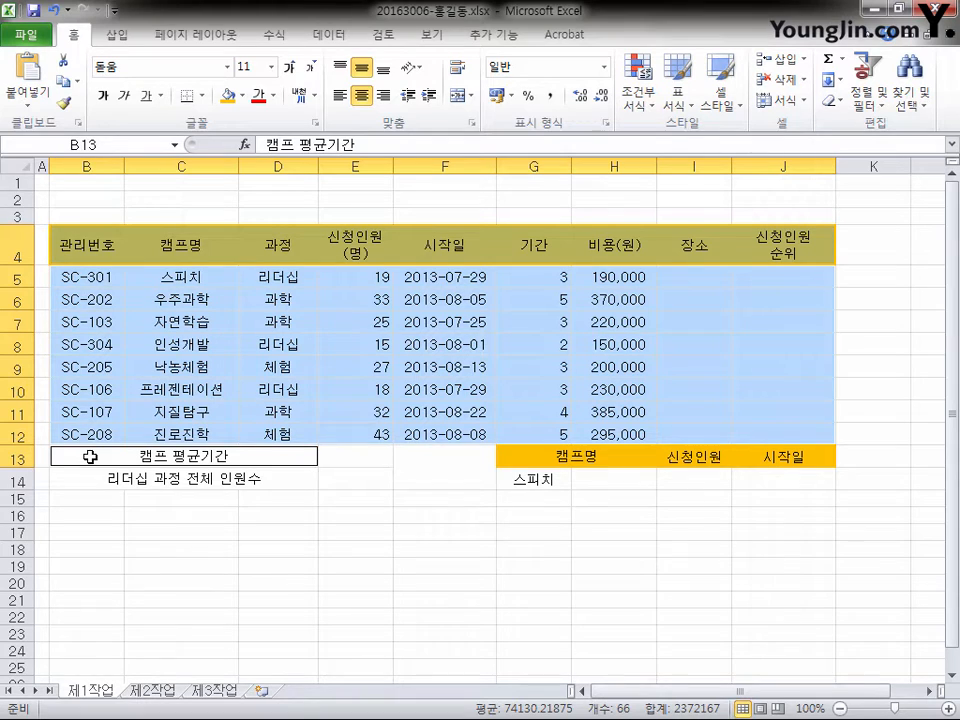
{"action": "left_click_drag", "start_coordinate": [90, 457], "coordinate": [827, 479]}
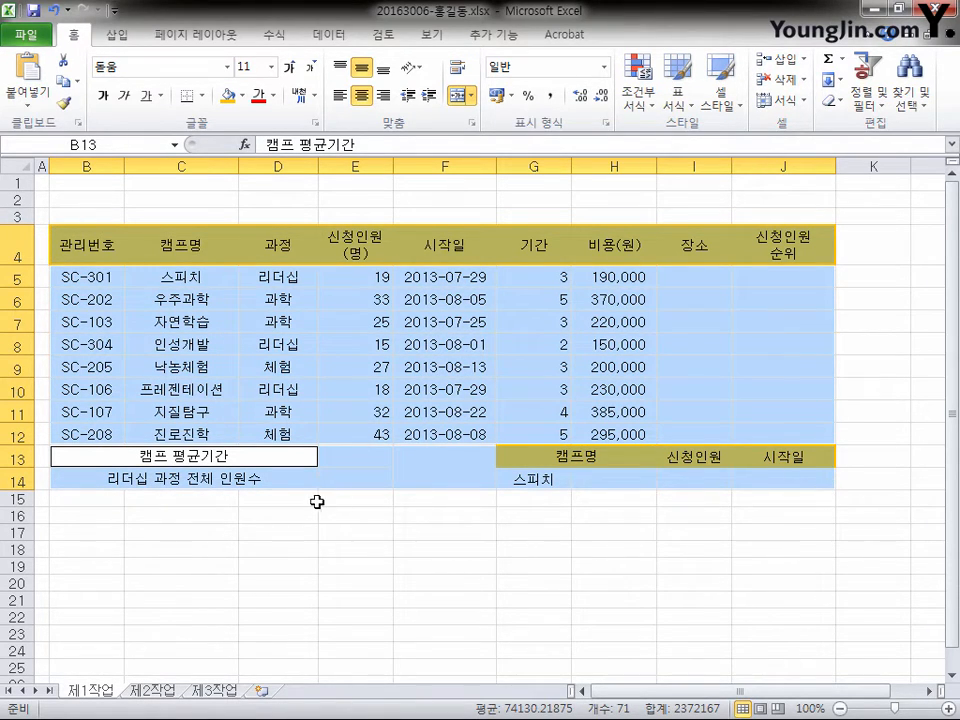
{"action": "left_click", "coordinate": [203, 96]}
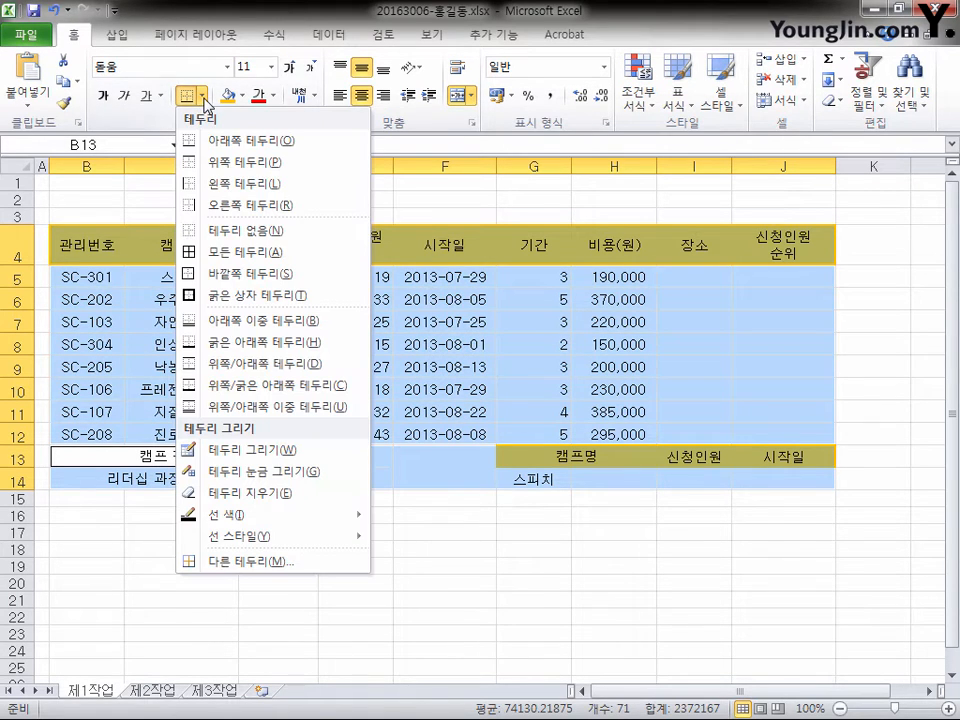
{"action": "left_click", "coordinate": [250, 256]}
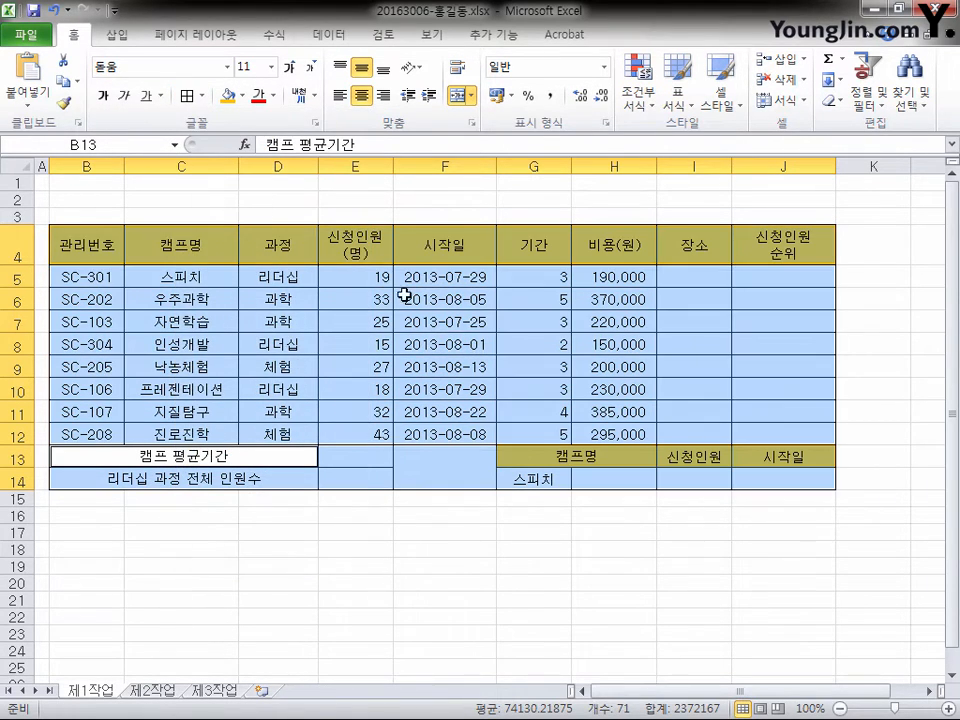
Step: Add a thick box border around each of the selected ranges B4:J4, B5:J12 and B13:J14
{"action": "left_click", "coordinate": [202, 97]}
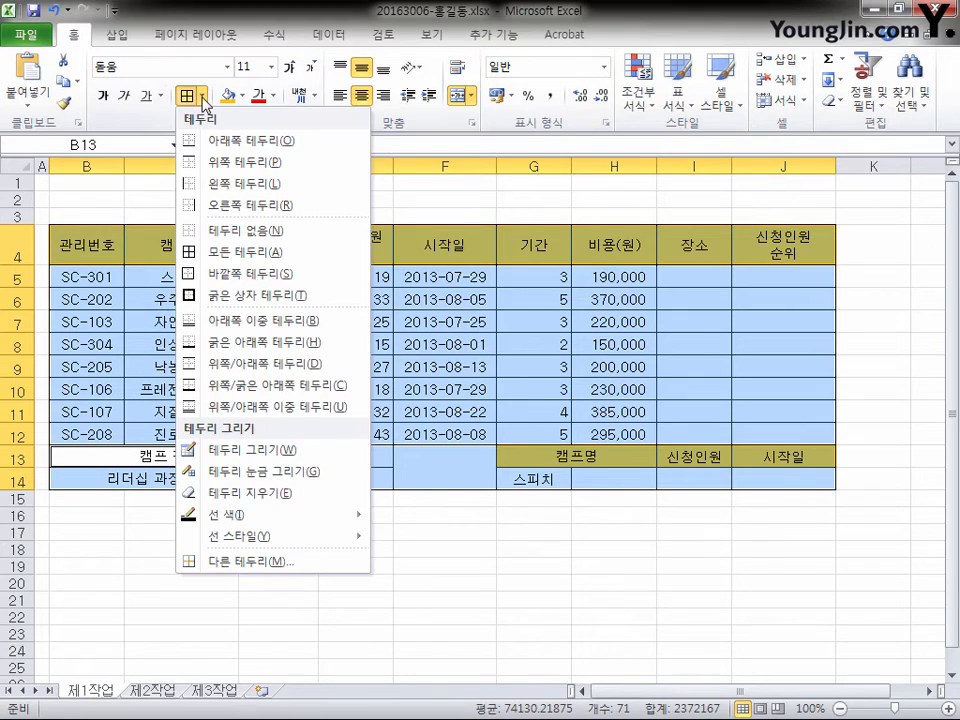
{"action": "left_click", "coordinate": [296, 298]}
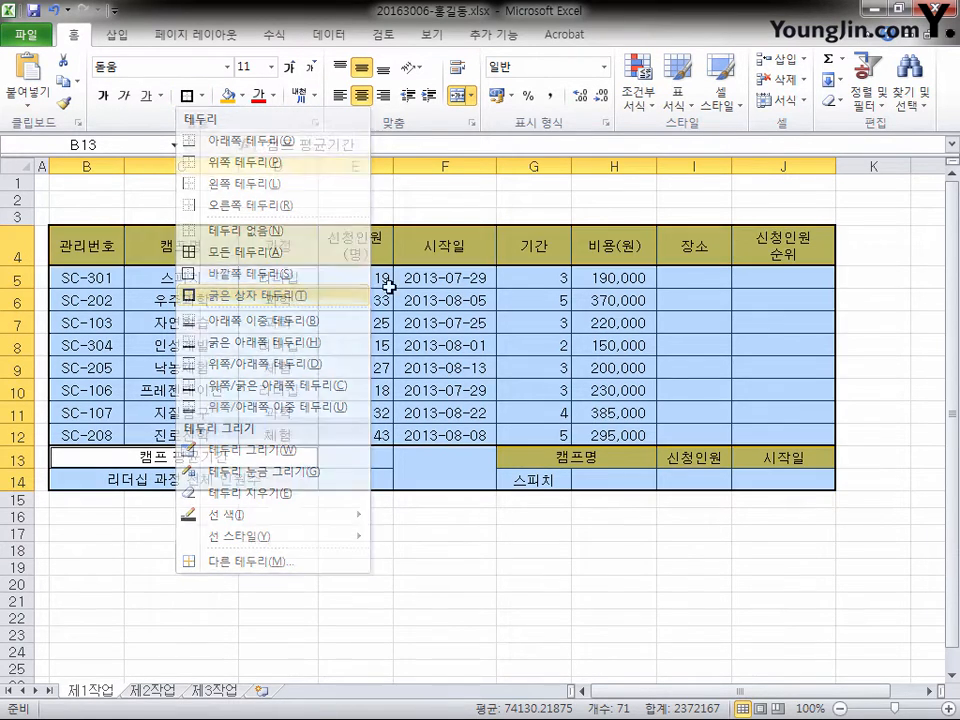
{"action": "left_click", "coordinate": [476, 476]}
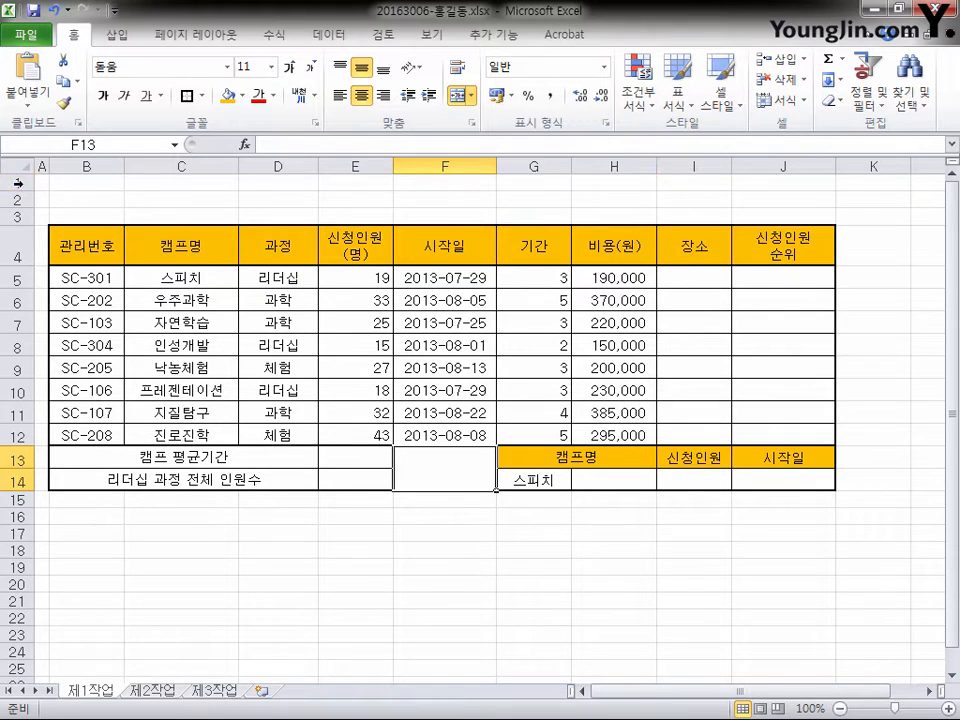
Step: Make rows 1 to 3 taller and draw a rounded rectangle about 14.98 cm wide and 2.25 cm high above the table from column B
{"action": "left_click_drag", "start_coordinate": [16, 183], "coordinate": [17, 223]}
{"action": "left_click", "coordinate": [105, 201]}
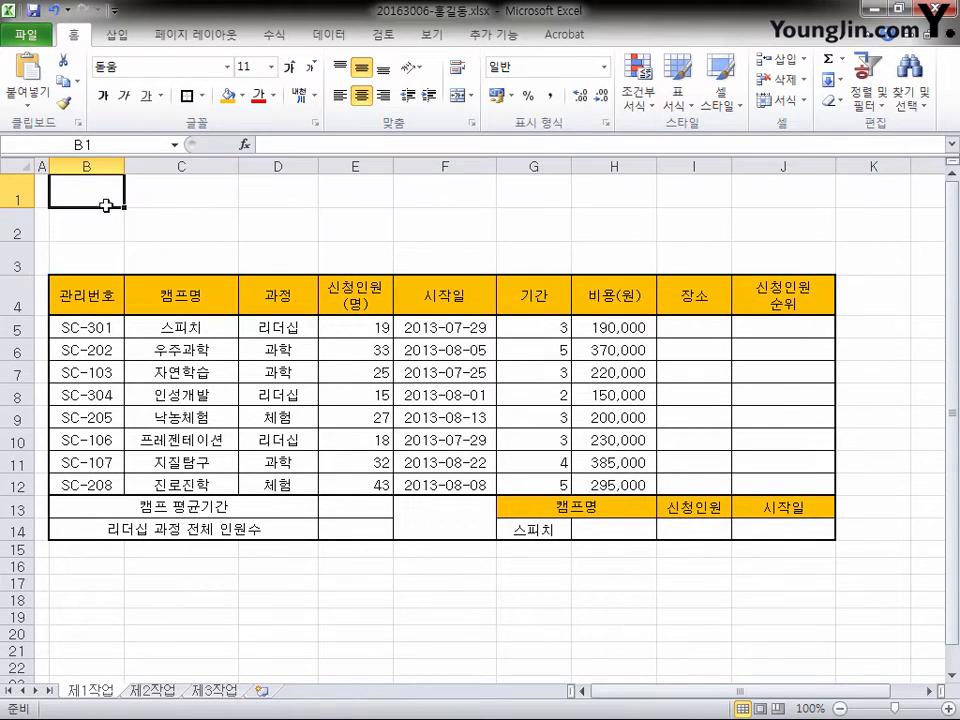
{"action": "left_click", "coordinate": [119, 35]}
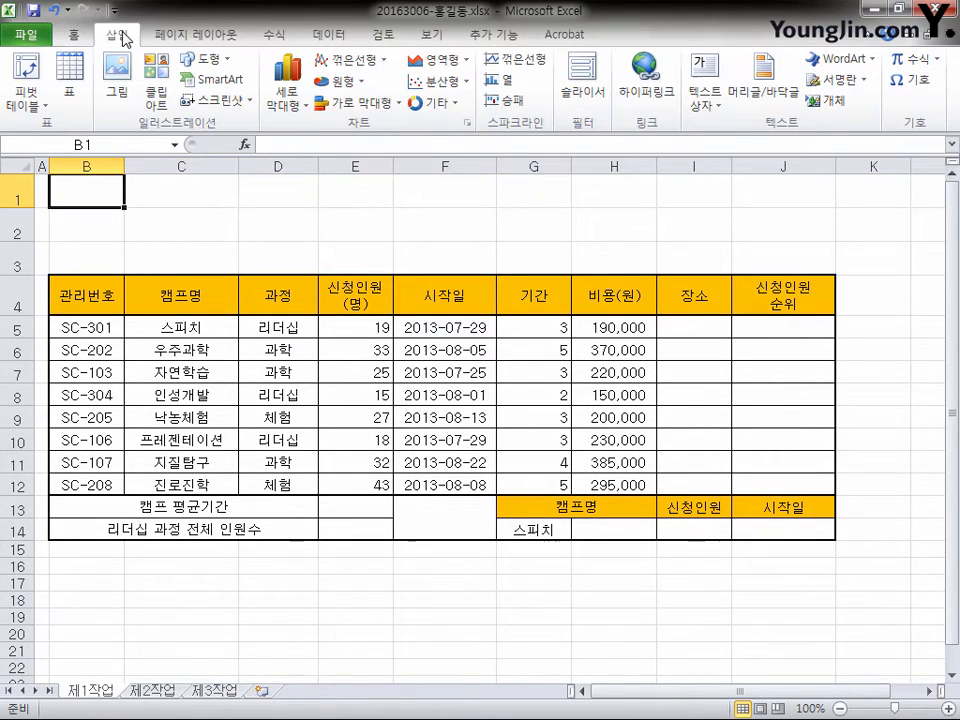
{"action": "left_click", "coordinate": [222, 62]}
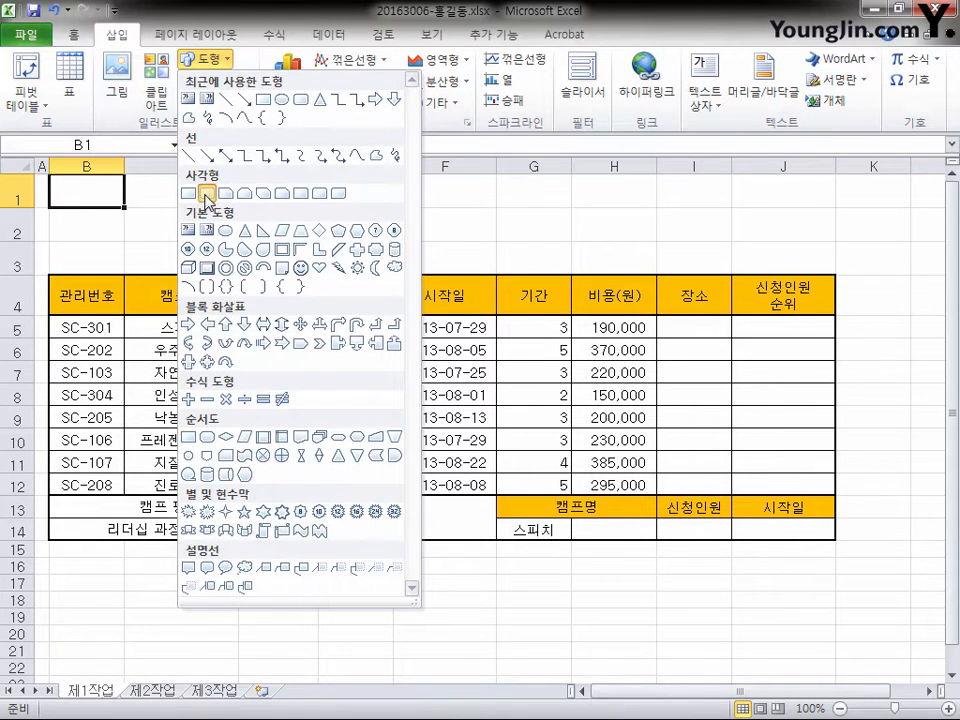
{"action": "left_click", "coordinate": [207, 192]}
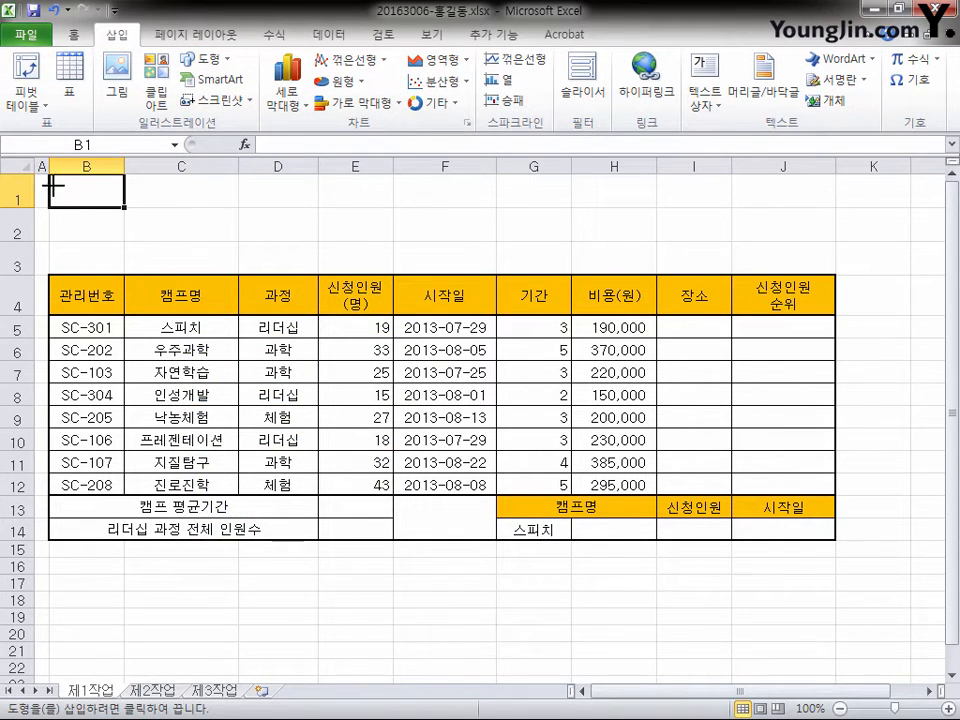
{"action": "left_click_drag", "start_coordinate": [52, 184], "coordinate": [578, 260]}
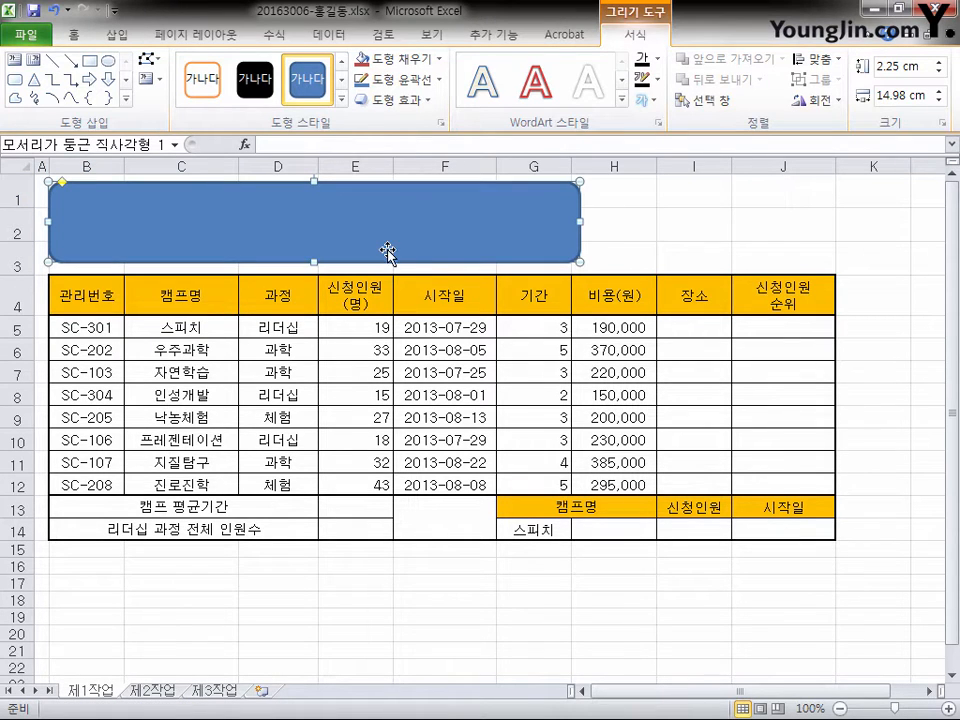
Step: Enter the title text 나래중학교 방학캠프 참가 현황 inside the rounded rectangle
{"action": "right_click", "coordinate": [260, 229]}
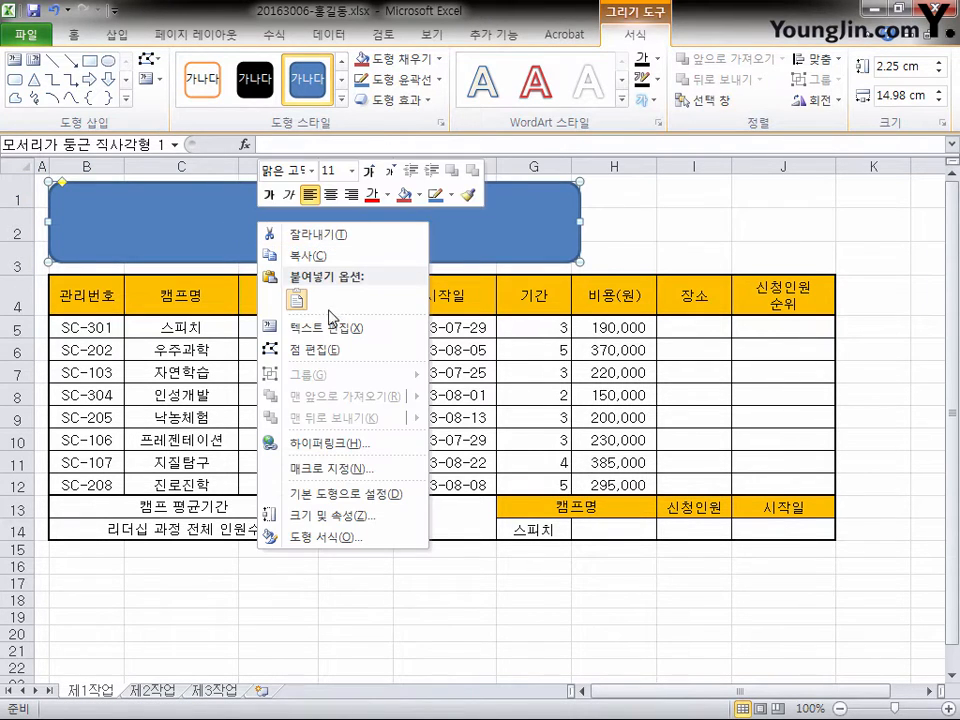
{"action": "left_click", "coordinate": [170, 225]}
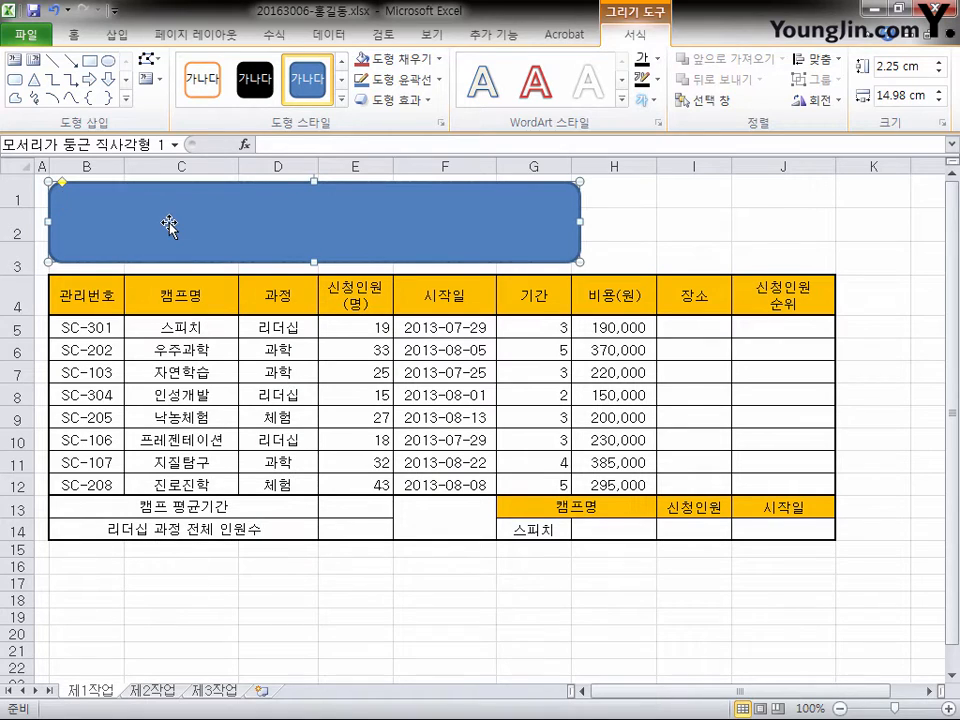
{"action": "right_click", "coordinate": [264, 240]}
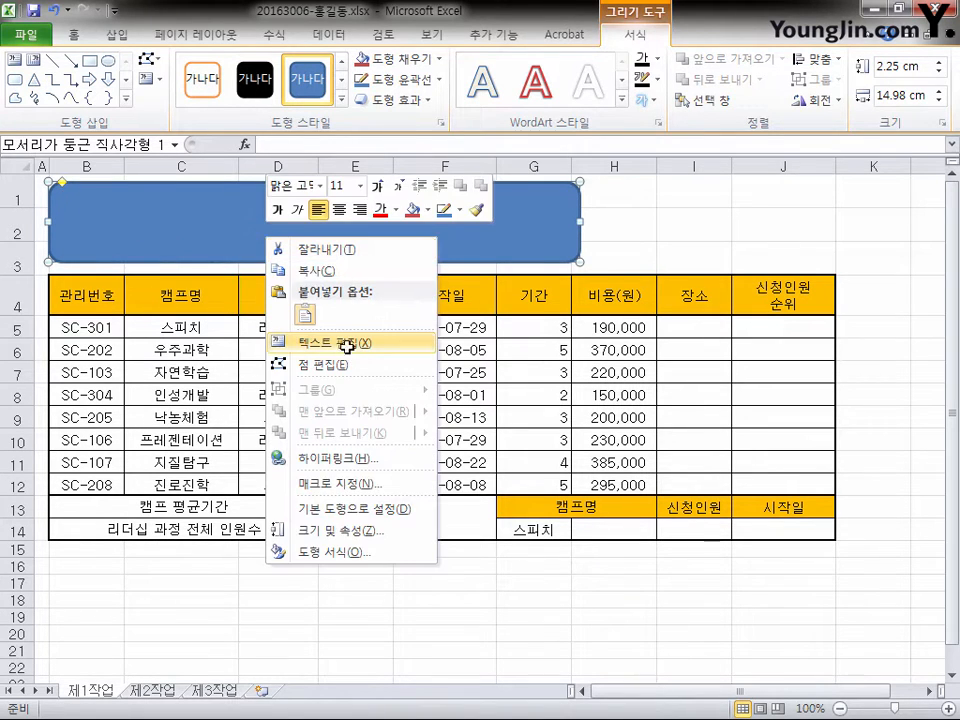
{"action": "left_click", "coordinate": [321, 339]}
{"action": "type", "text": "나래중학교 방학캠프 참가 현황"}
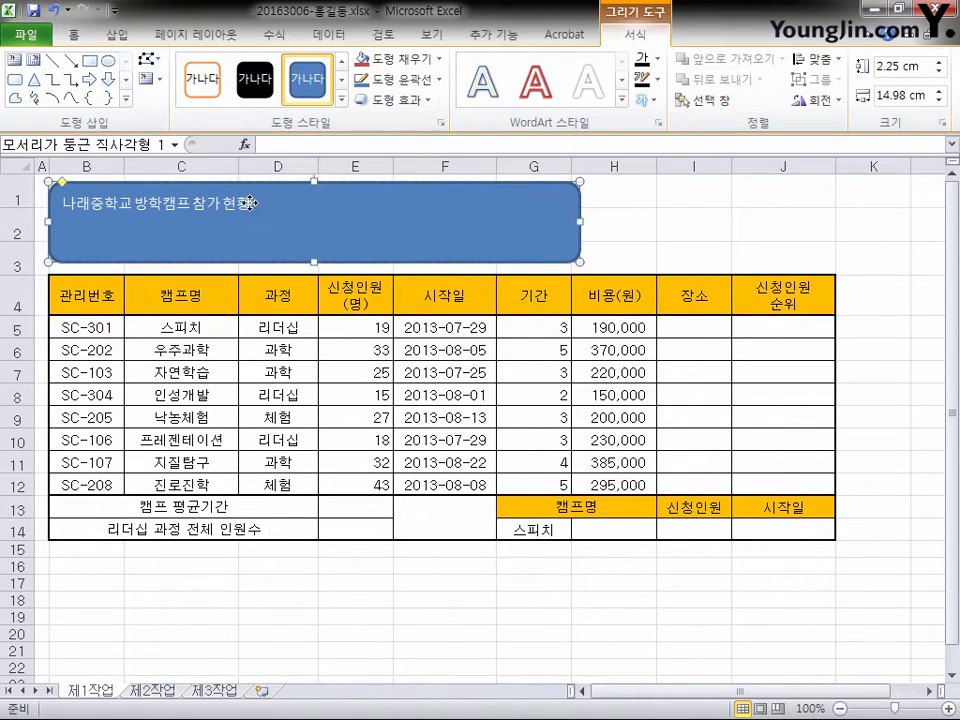
Step: Center the rounded rectangle's title text both vertically and horizontally
{"action": "left_click", "coordinate": [73, 33]}
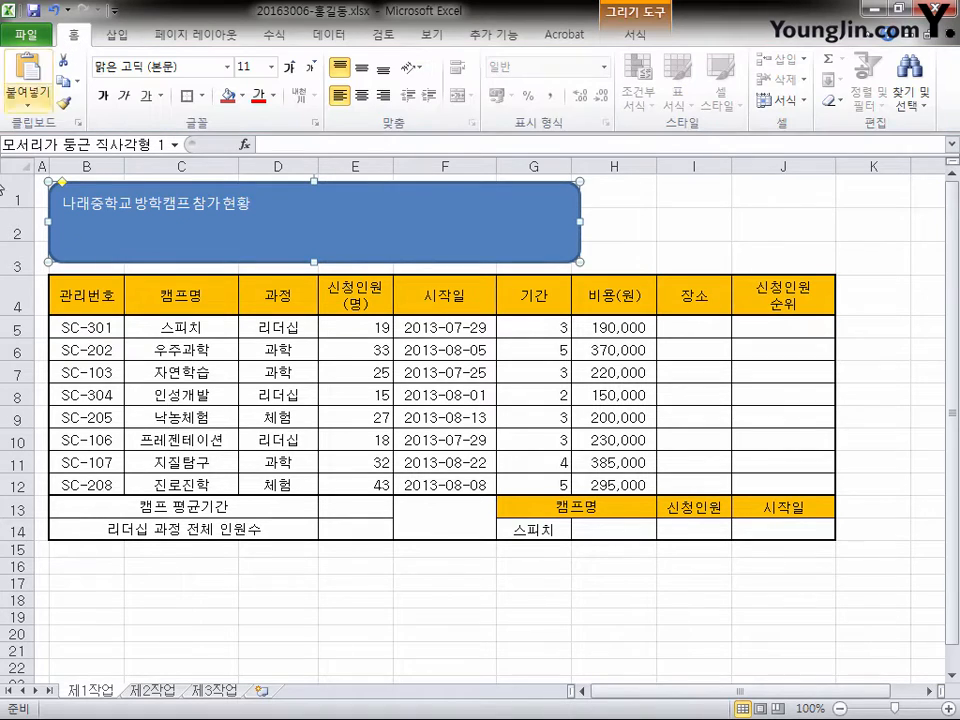
{"action": "left_click", "coordinate": [362, 68]}
{"action": "left_click", "coordinate": [362, 95]}
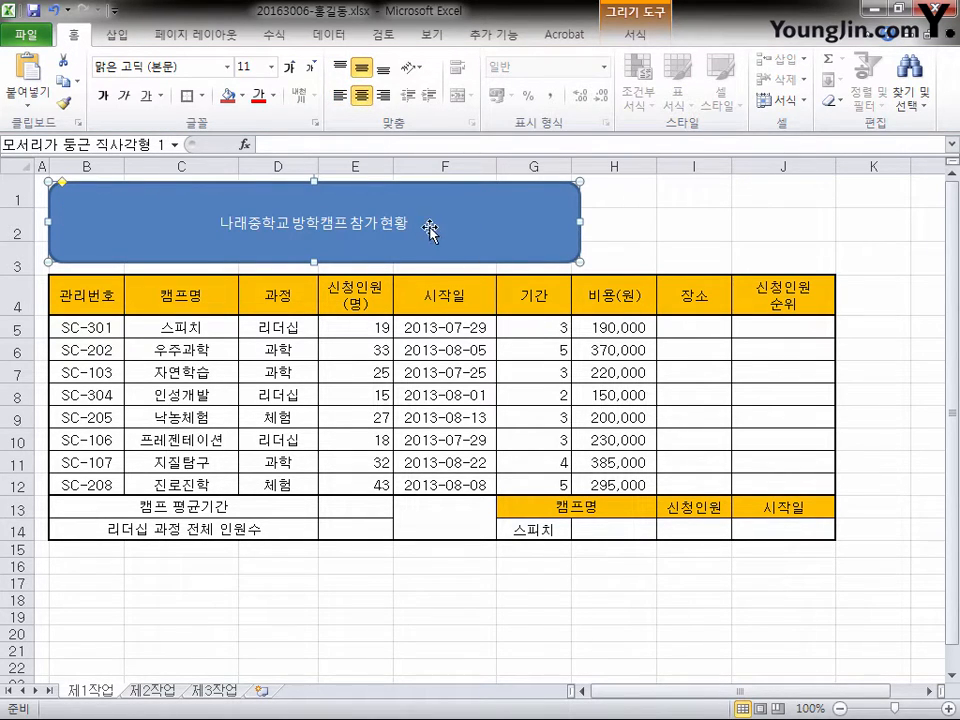
Step: Set the title shape's font to 돋움
{"action": "left_click", "coordinate": [227, 67]}
{"action": "type", "text": "돋우"}
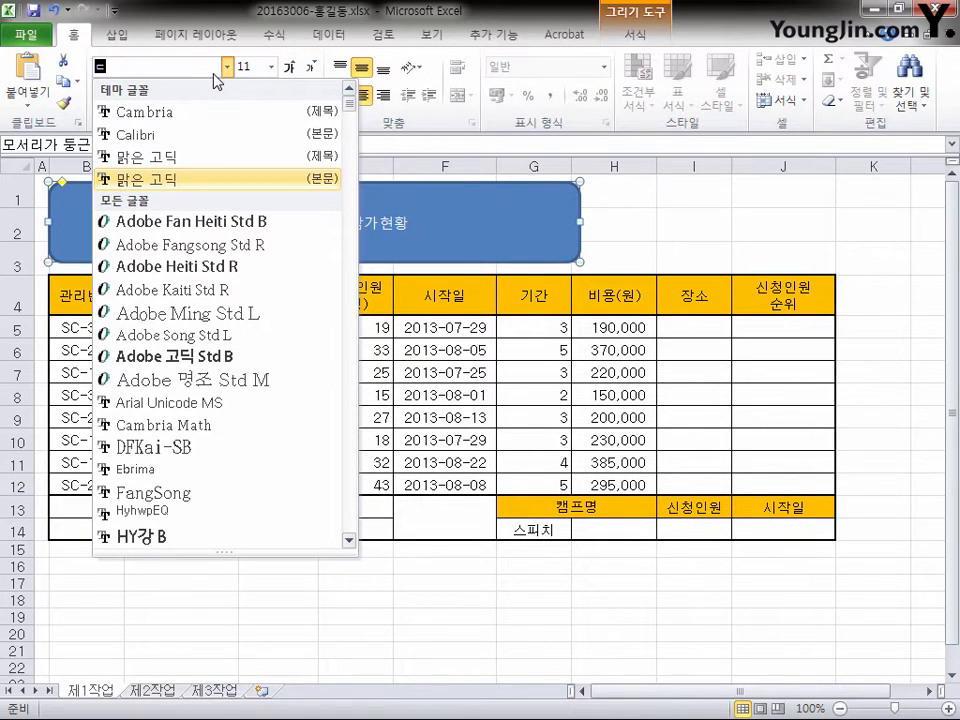
{"action": "type", "text": "ㅜㅁ"}
{"action": "key", "text": "BackSpace"}
{"action": "key", "text": "BackSpace"}
{"action": "key", "text": "BackSpace"}
{"action": "type", "text": "움"}
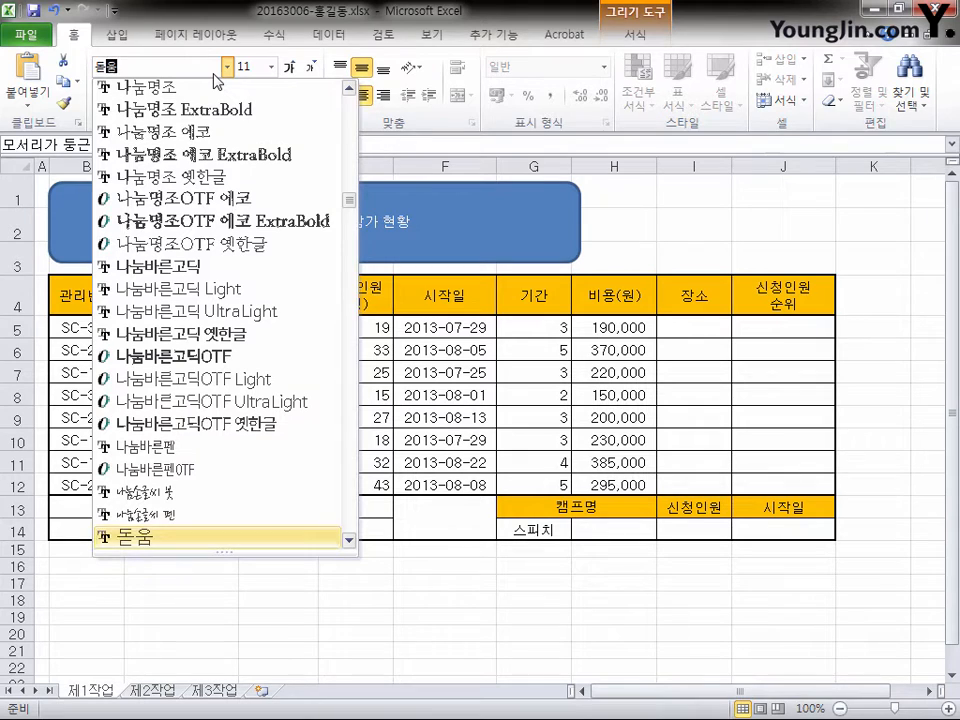
{"action": "left_click", "coordinate": [163, 540]}
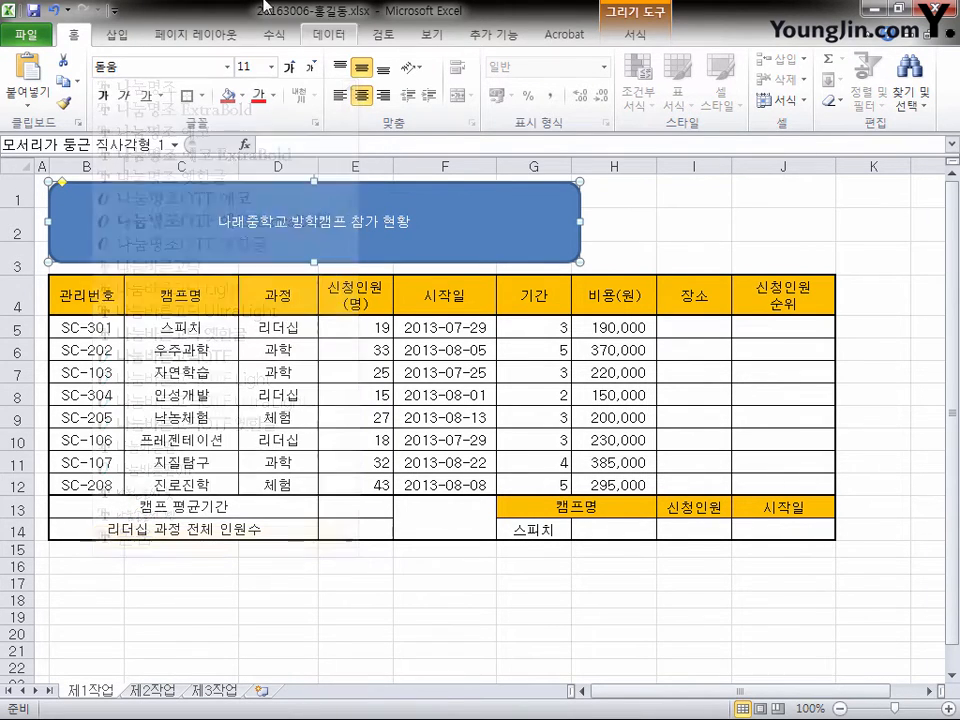
Step: Format the shape's title text as 24 pt, black and bold
{"action": "left_click", "coordinate": [271, 67]}
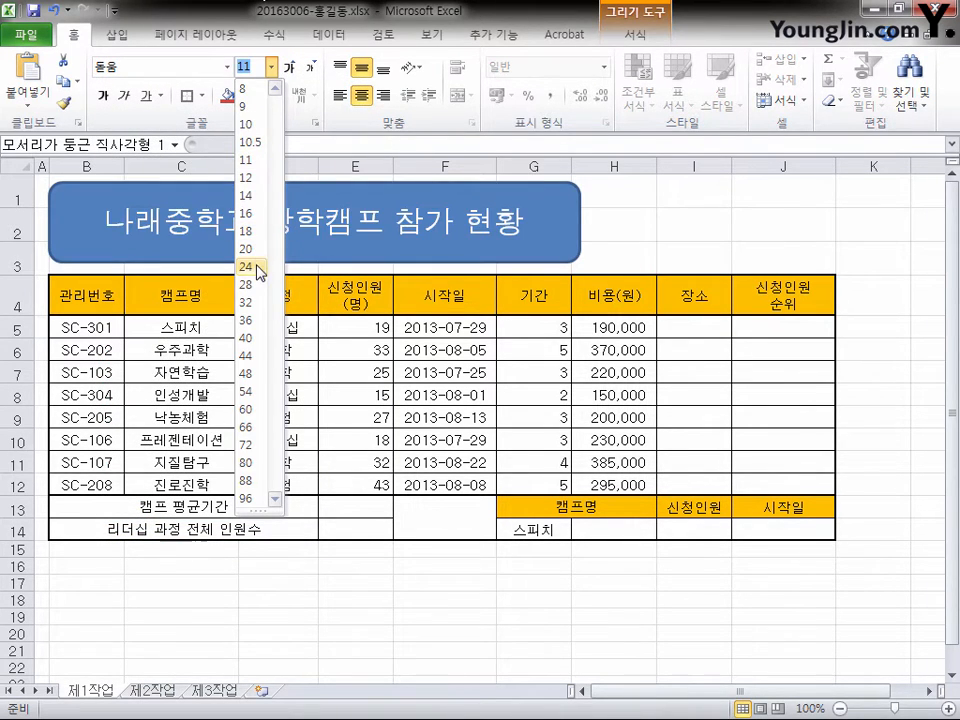
{"action": "left_click", "coordinate": [255, 266]}
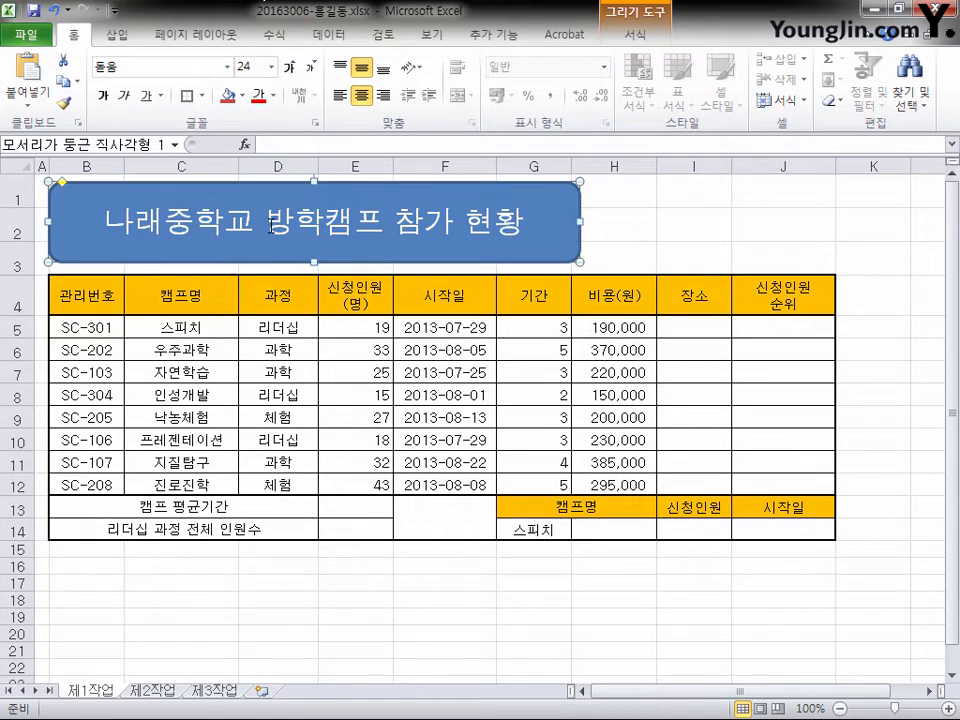
{"action": "left_click", "coordinate": [272, 96]}
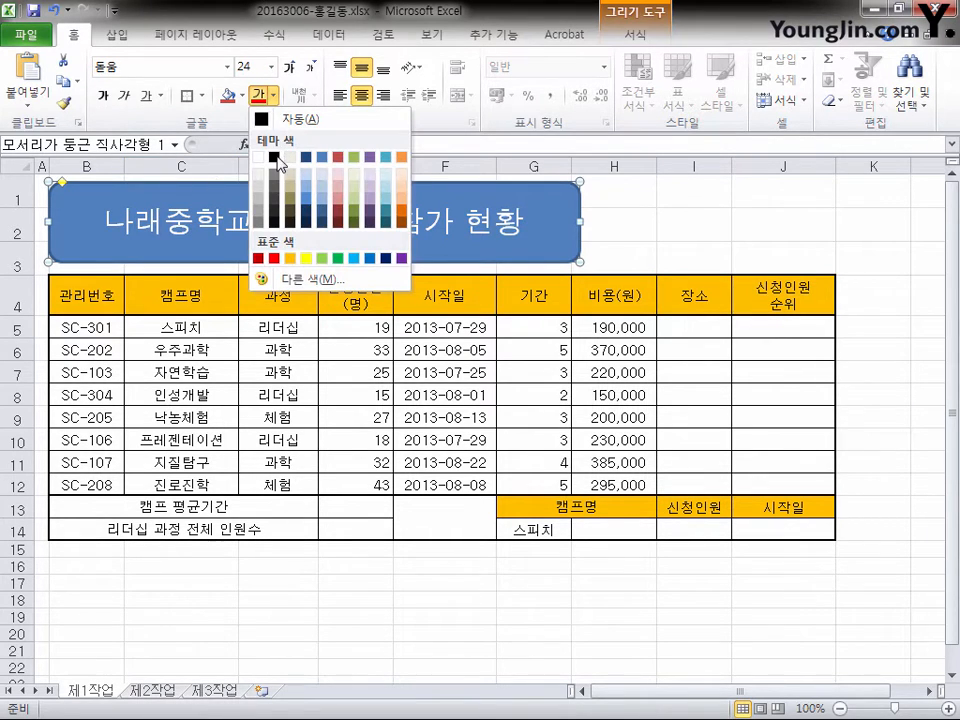
{"action": "left_click", "coordinate": [276, 158]}
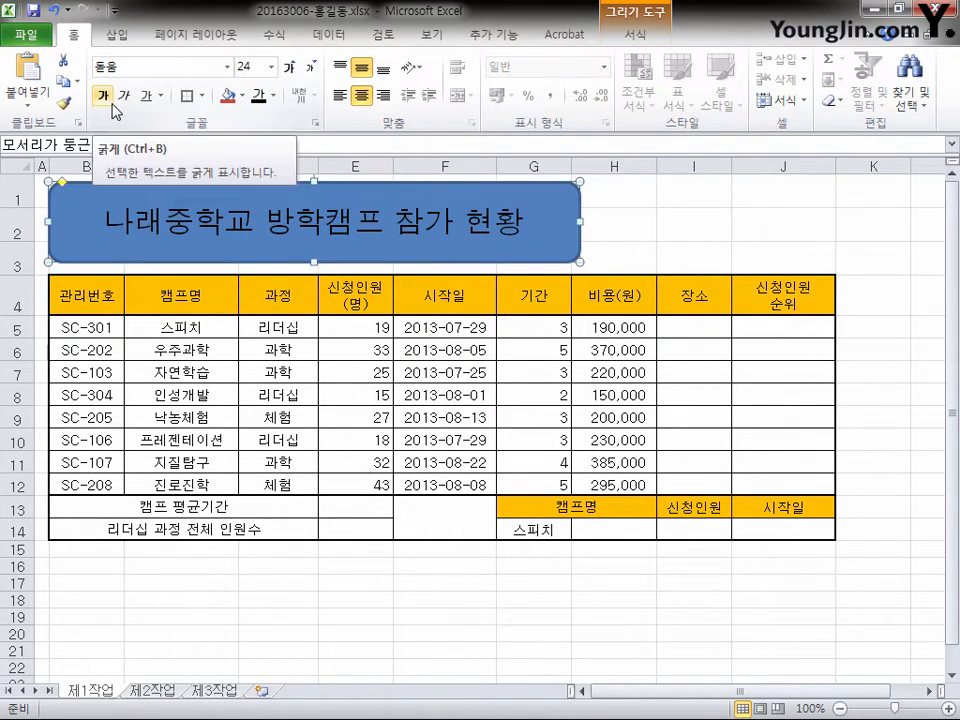
{"action": "left_click", "coordinate": [106, 97]}
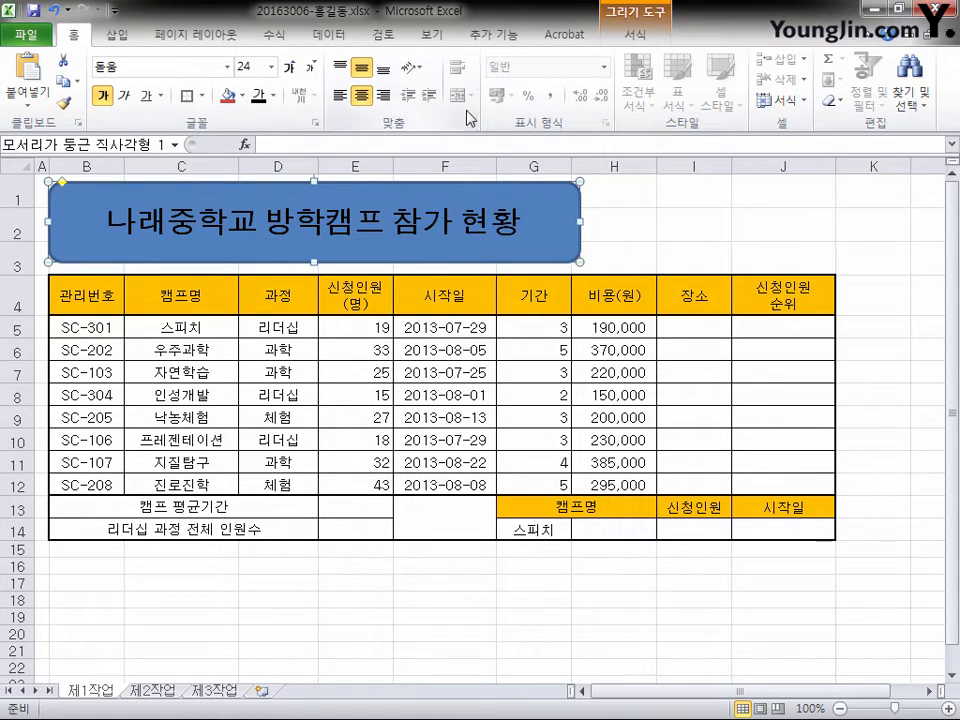
Step: Fill the title shape with standard yellow and apply the centered outer shadow effect
{"action": "left_click", "coordinate": [242, 96]}
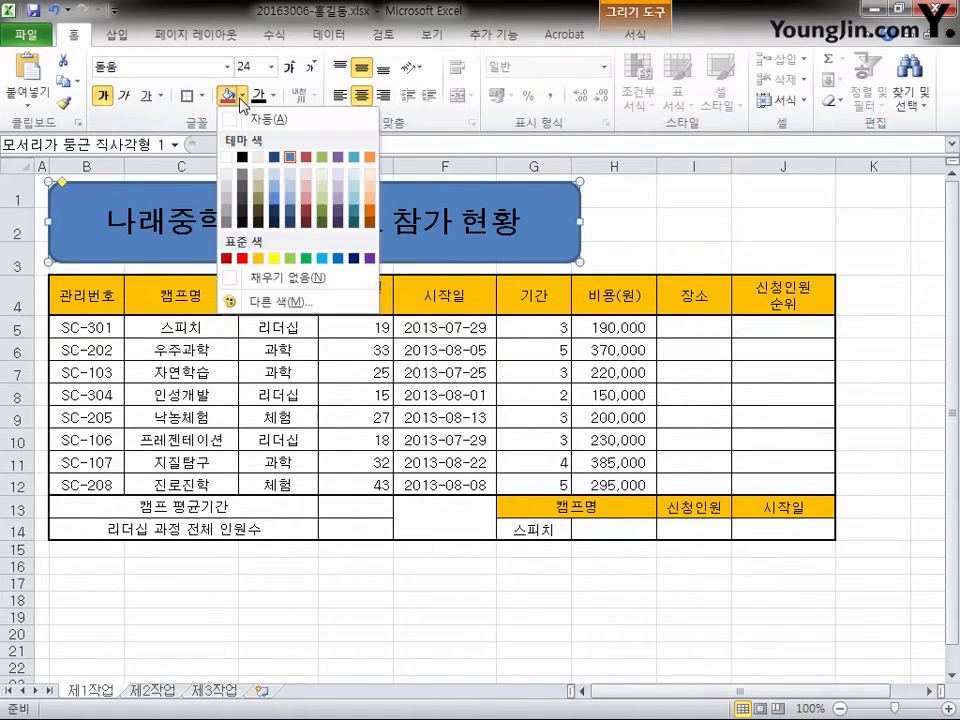
{"action": "left_click", "coordinate": [282, 259]}
{"action": "left_click", "coordinate": [650, 40]}
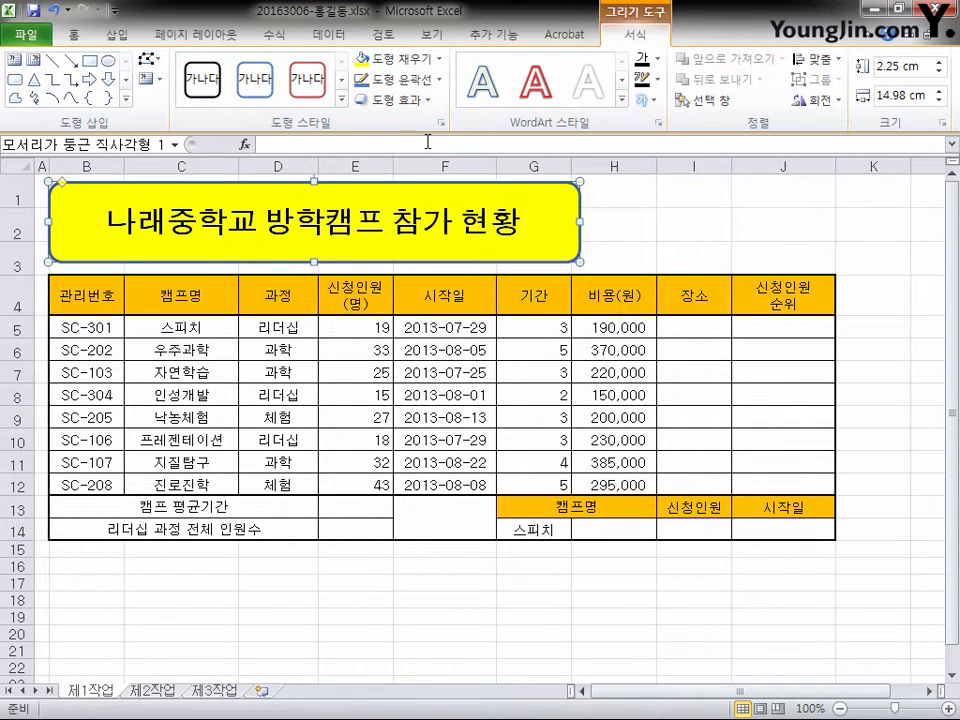
{"action": "left_click", "coordinate": [424, 100]}
{"action": "mouse_move", "coordinate": [437, 184]}
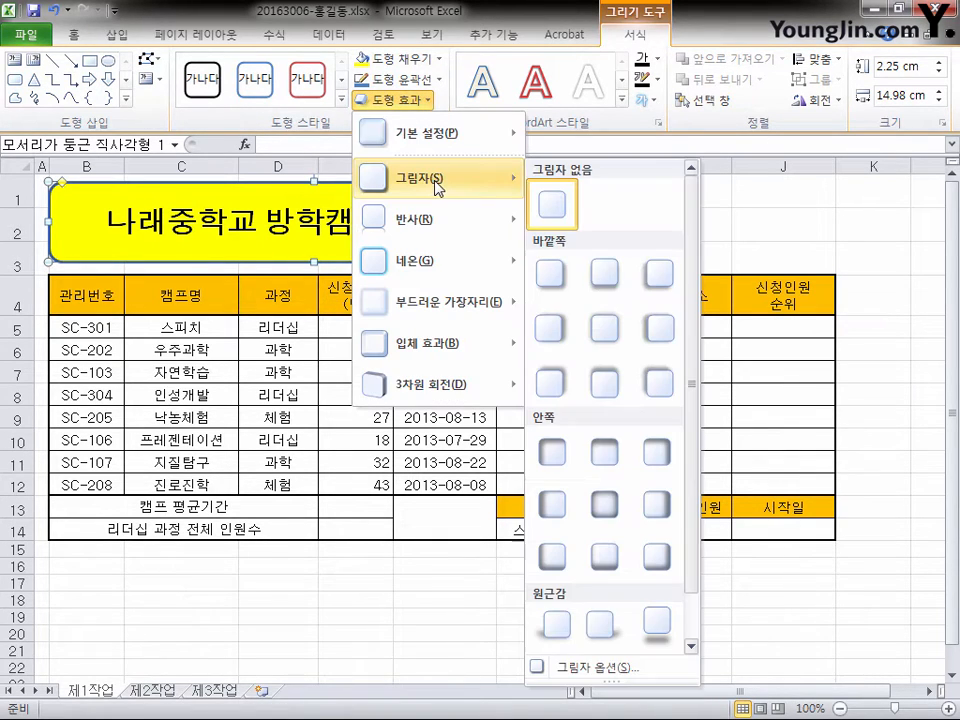
{"action": "left_click", "coordinate": [608, 324]}
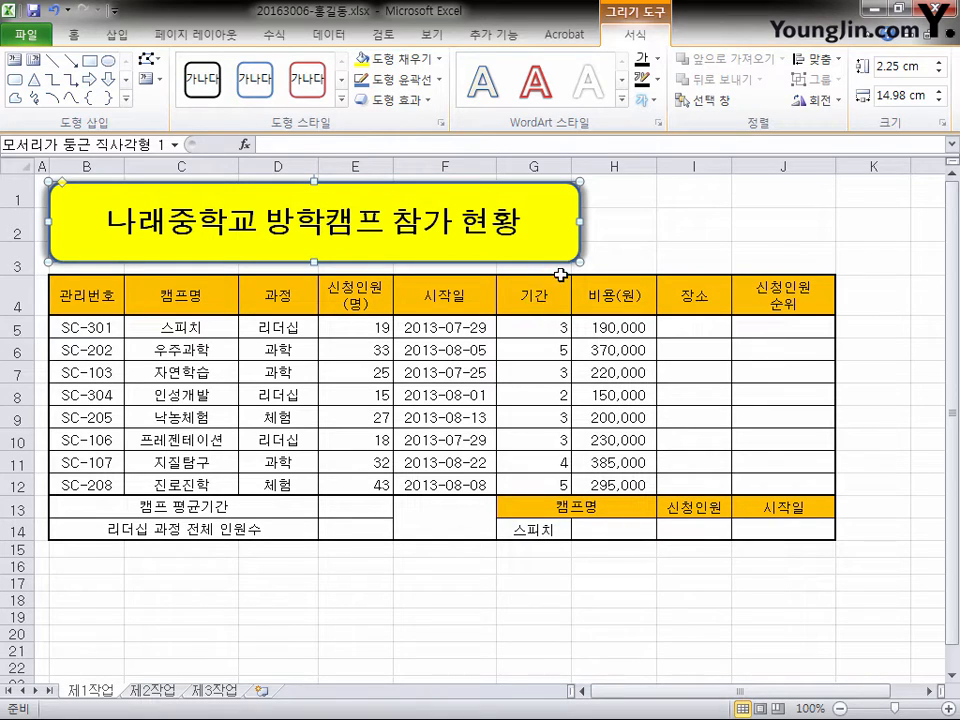
{"action": "left_click", "coordinate": [712, 229]}
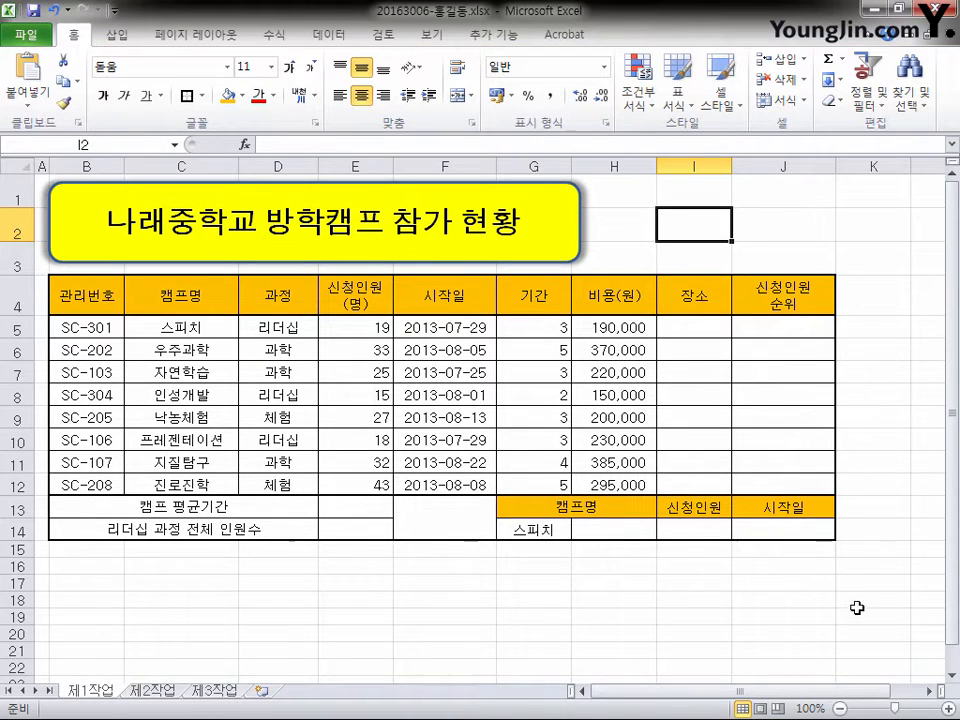
Step: Enter the approval labels 결재, 담당, 팀장 and 부장 in L17:O17 and increase the height of row 18
{"action": "left_click_drag", "start_coordinate": [857, 691], "coordinate": [889, 691]}
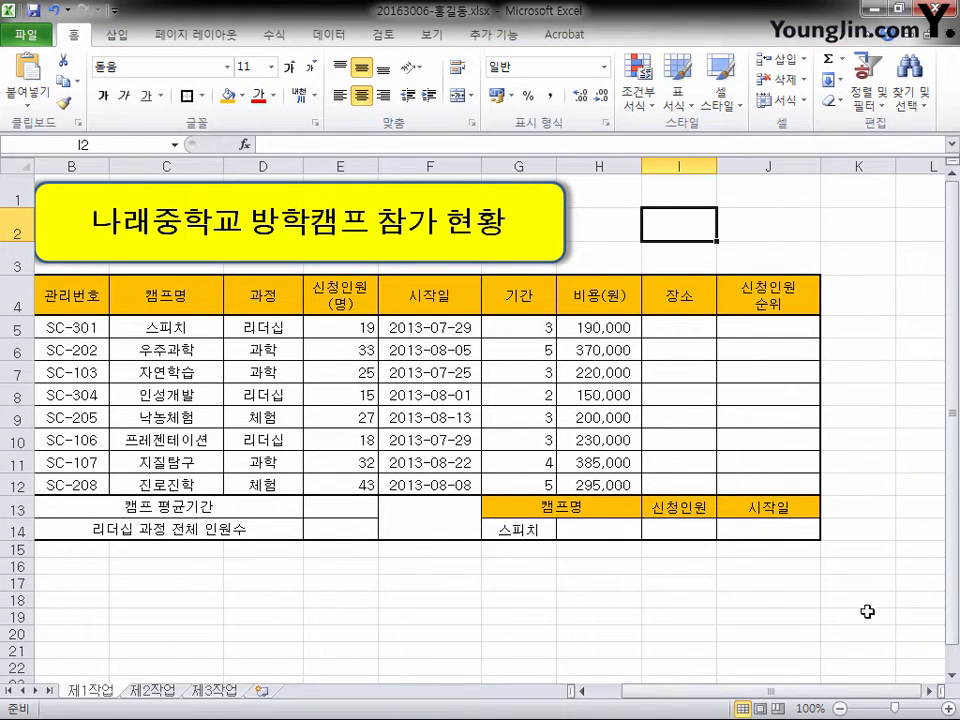
{"action": "left_click", "coordinate": [911, 585]}
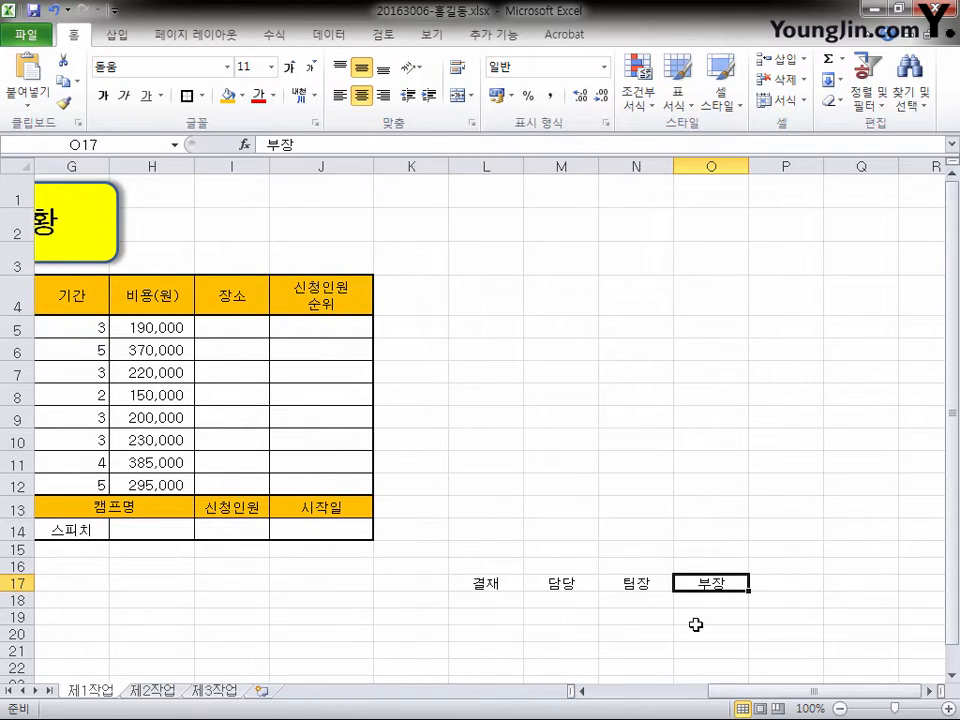
{"action": "left_click", "coordinate": [18, 599]}
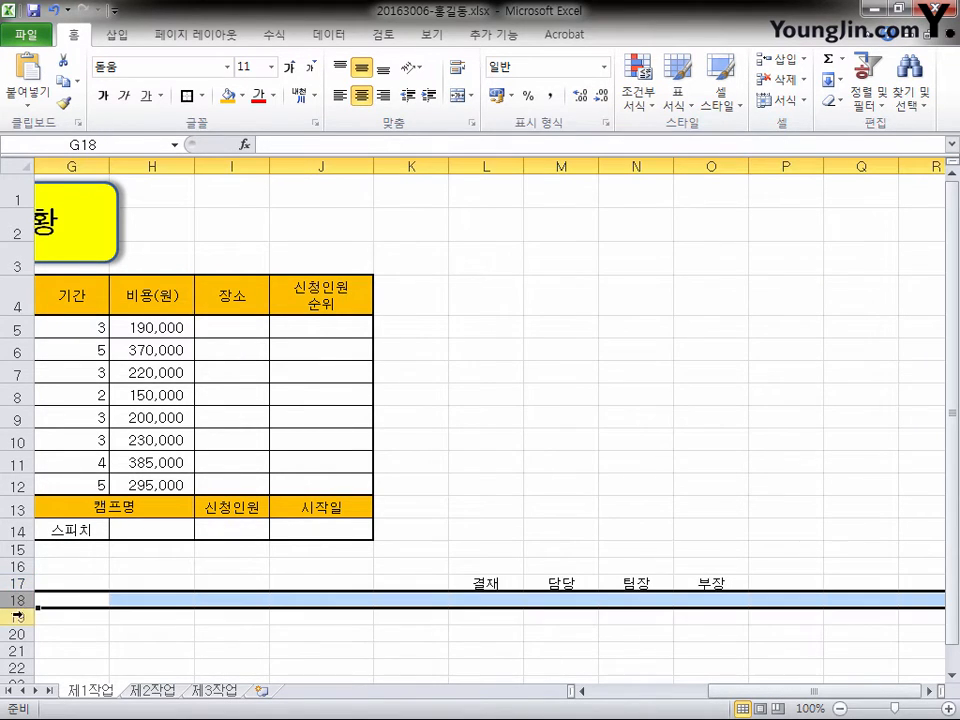
{"action": "left_click_drag", "start_coordinate": [21, 607], "coordinate": [20, 628]}
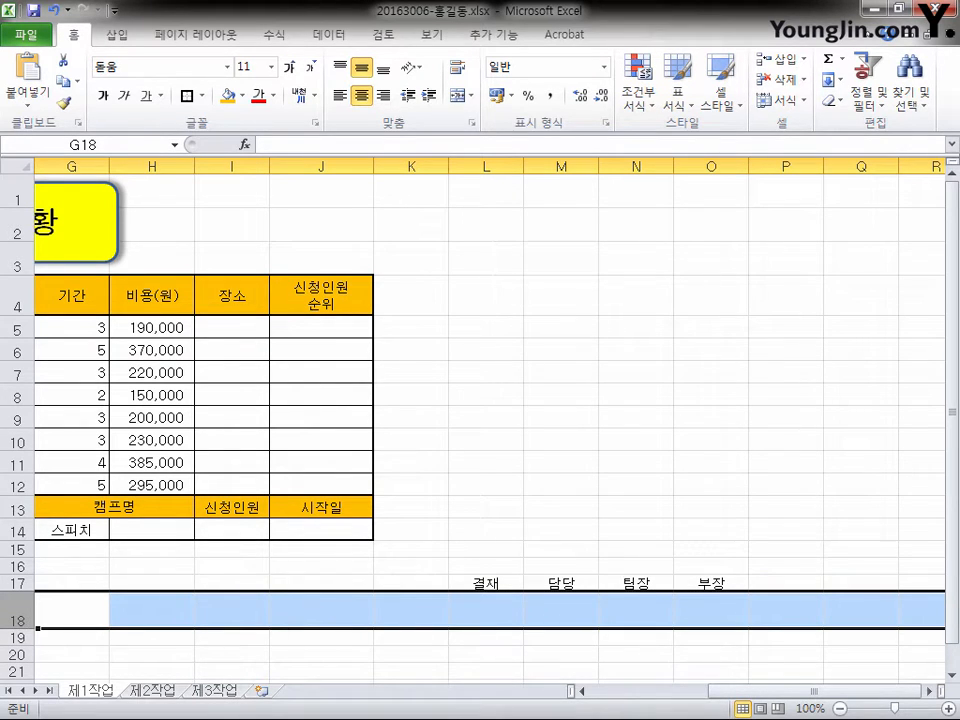
{"action": "left_click_drag", "start_coordinate": [10, 627], "coordinate": [10, 632]}
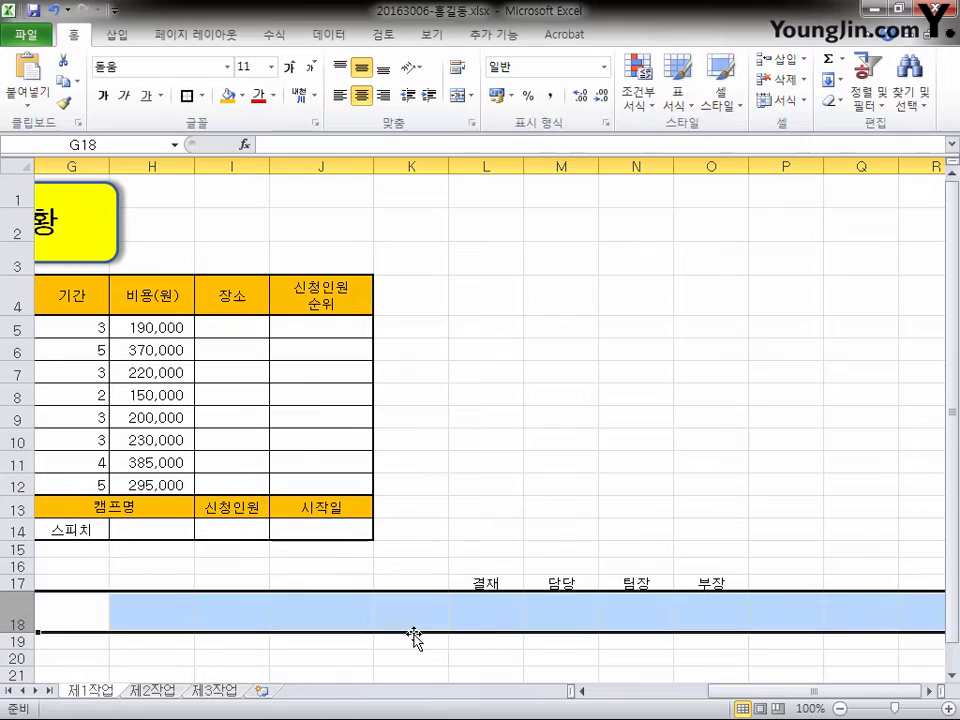
{"action": "left_click", "coordinate": [530, 605]}
Step: Merge cells L17:L18 and set the 결재 label to vertical text orientation
{"action": "left_click", "coordinate": [501, 584]}
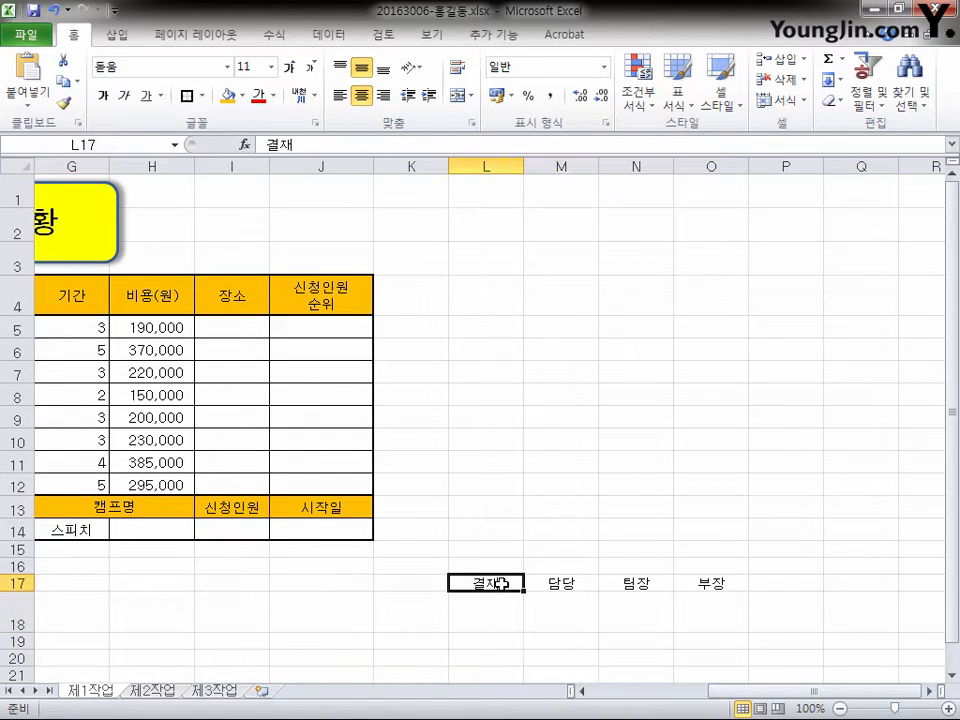
{"action": "left_click_drag", "start_coordinate": [501, 596], "coordinate": [503, 612]}
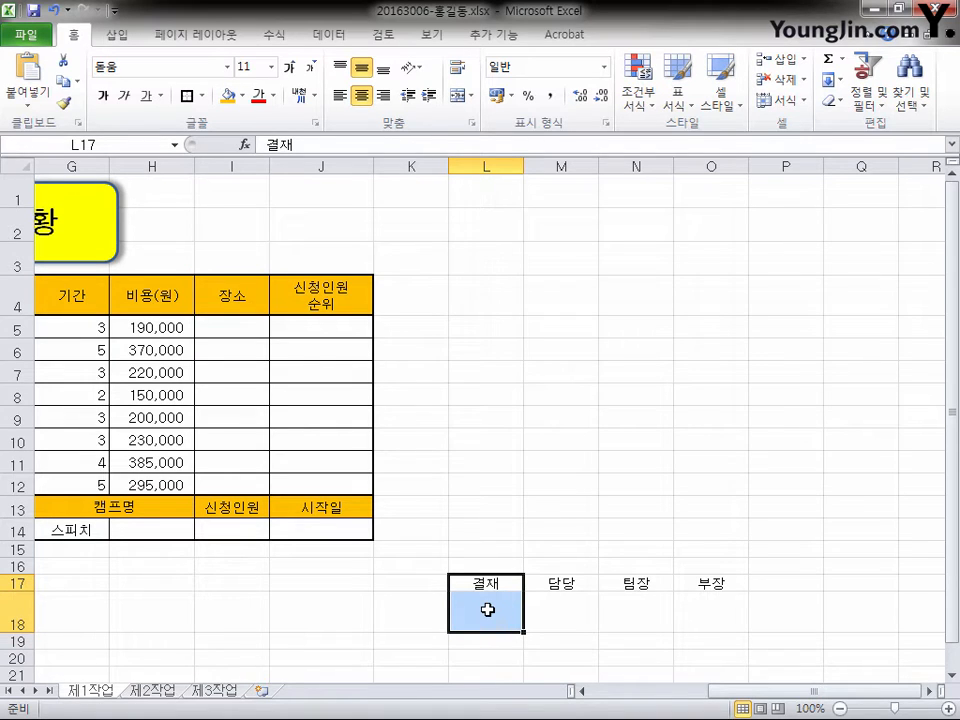
{"action": "key", "text": "ctrl+1"}
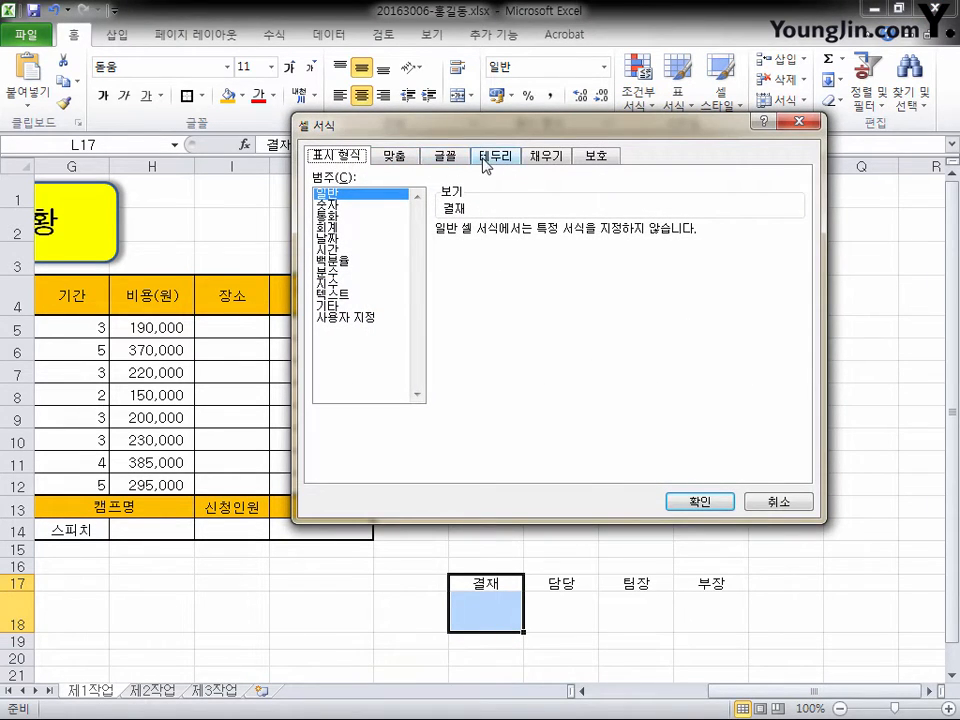
{"action": "left_click", "coordinate": [496, 157]}
{"action": "left_click", "coordinate": [553, 160]}
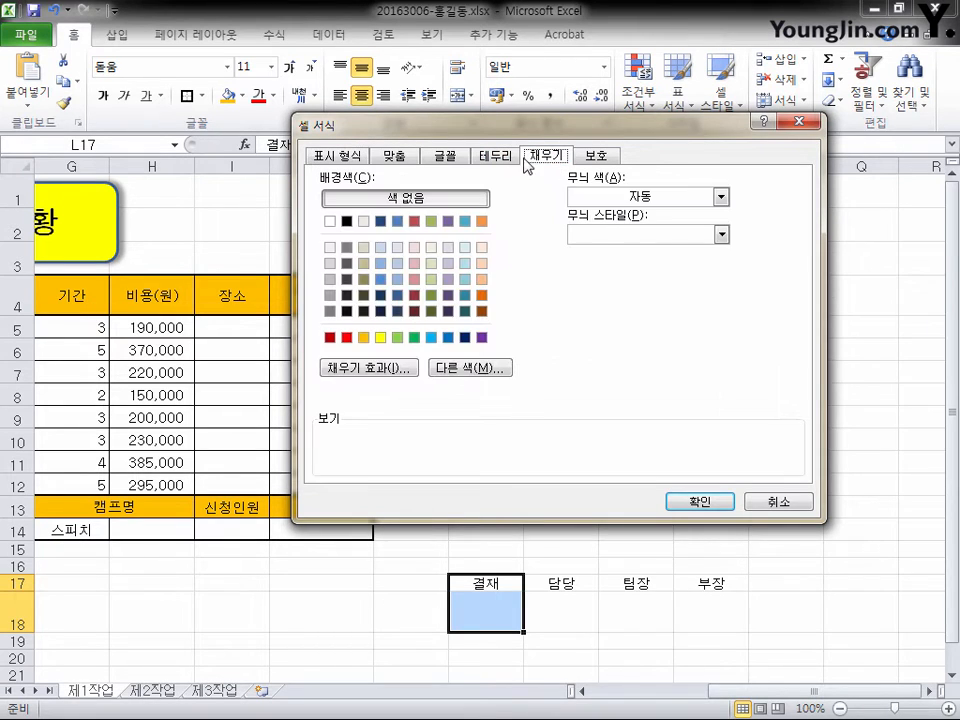
{"action": "left_click", "coordinate": [418, 158]}
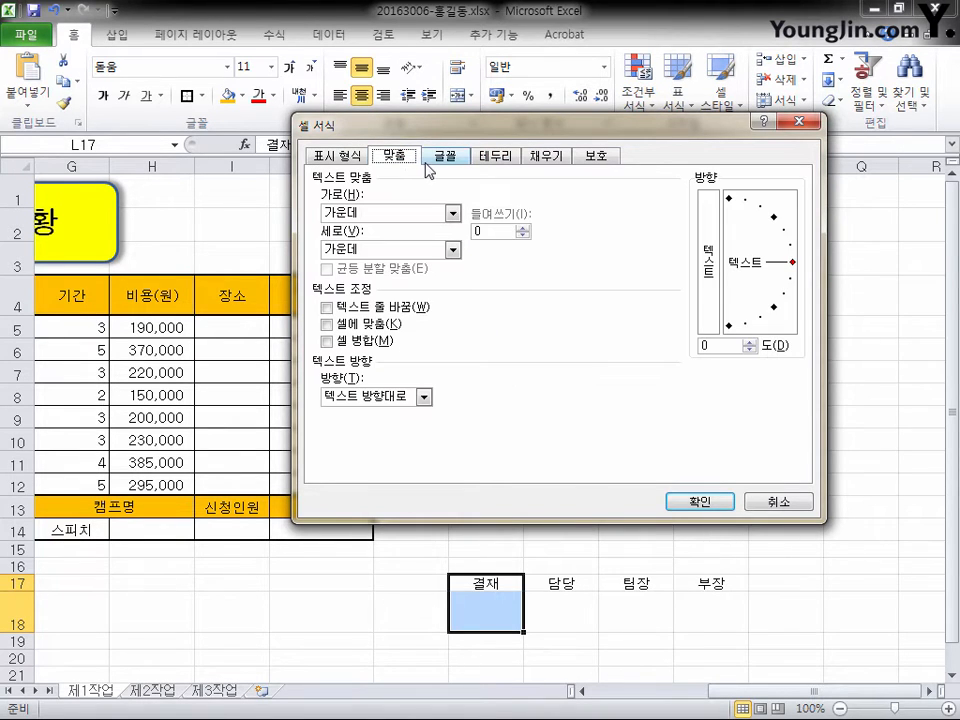
{"action": "left_click", "coordinate": [365, 342]}
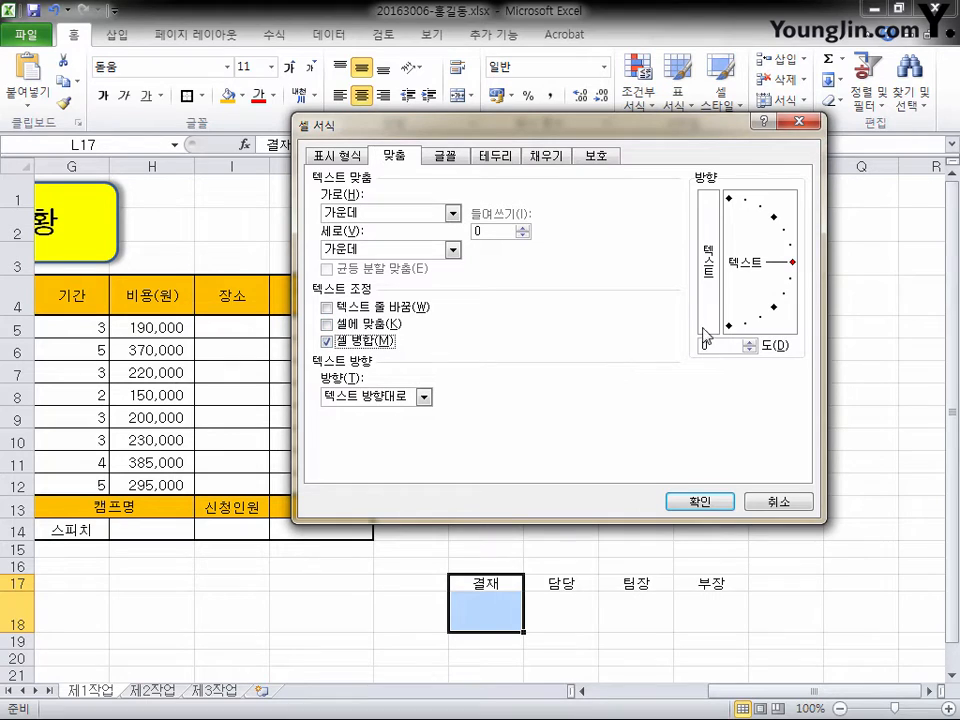
{"action": "left_click", "coordinate": [713, 260]}
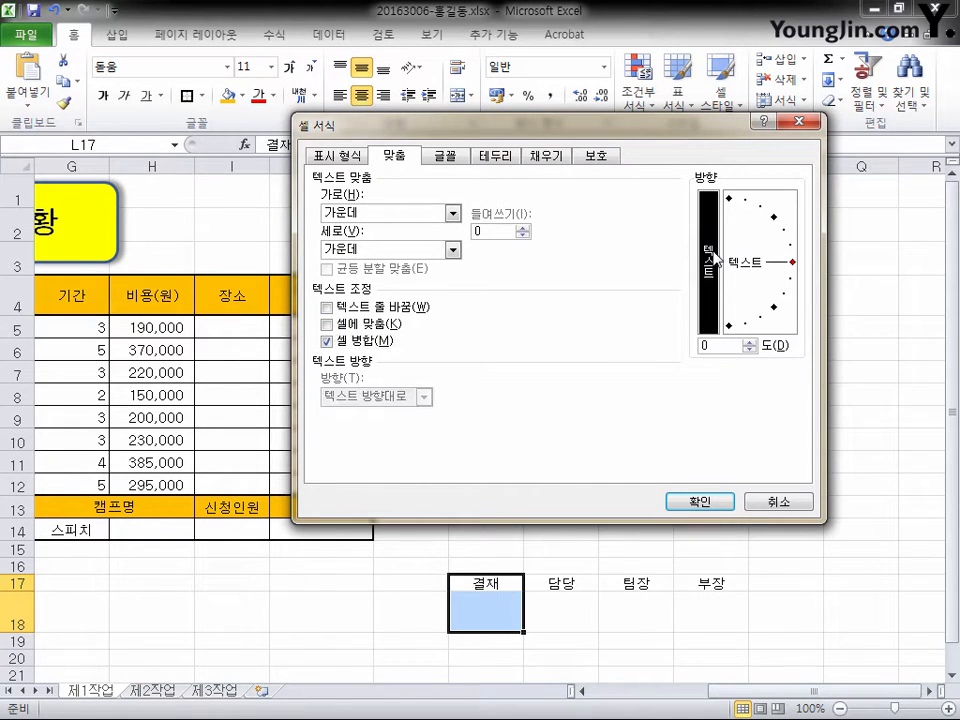
{"action": "left_click", "coordinate": [700, 501]}
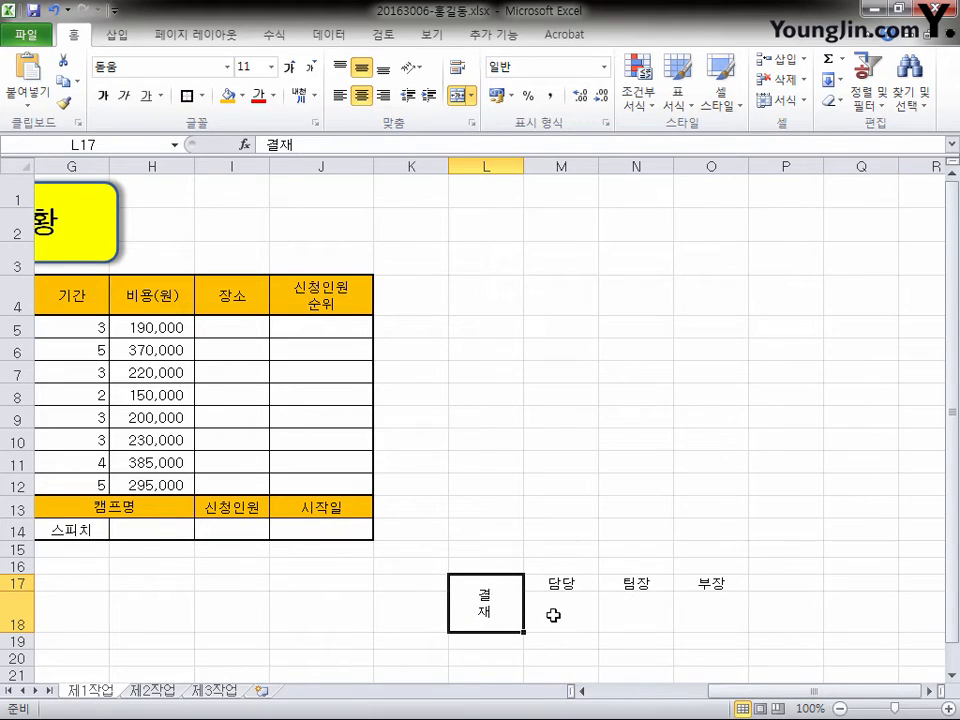
Step: Apply all borders (모든 테두리) to the approval box in L17:O18
{"action": "left_click", "coordinate": [729, 616], "text": "shift"}
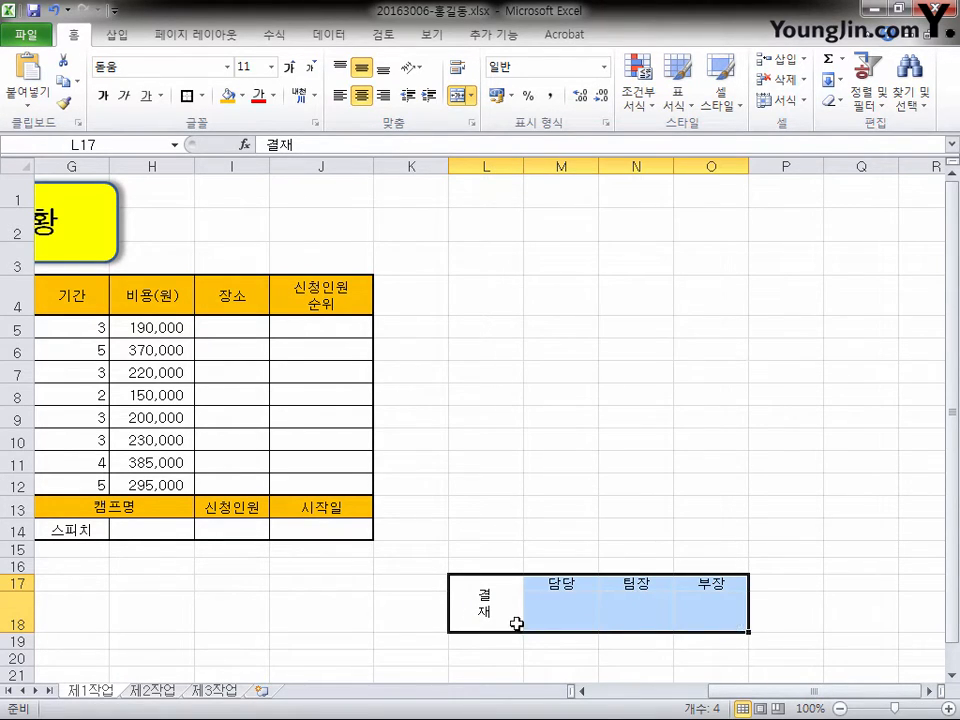
{"action": "left_click", "coordinate": [202, 96]}
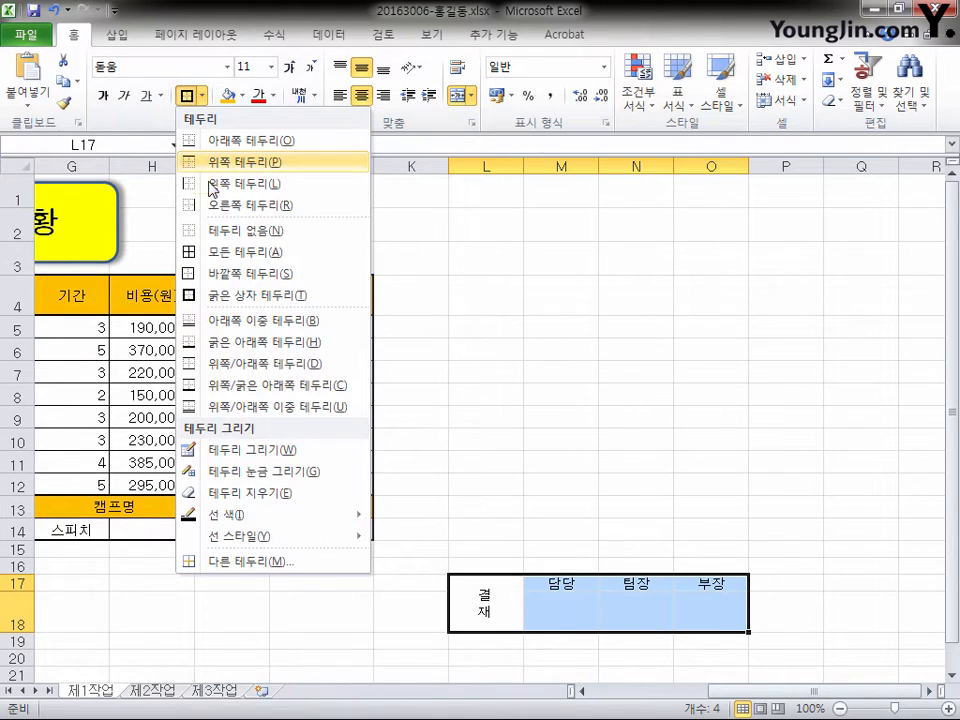
{"action": "left_click", "coordinate": [220, 256]}
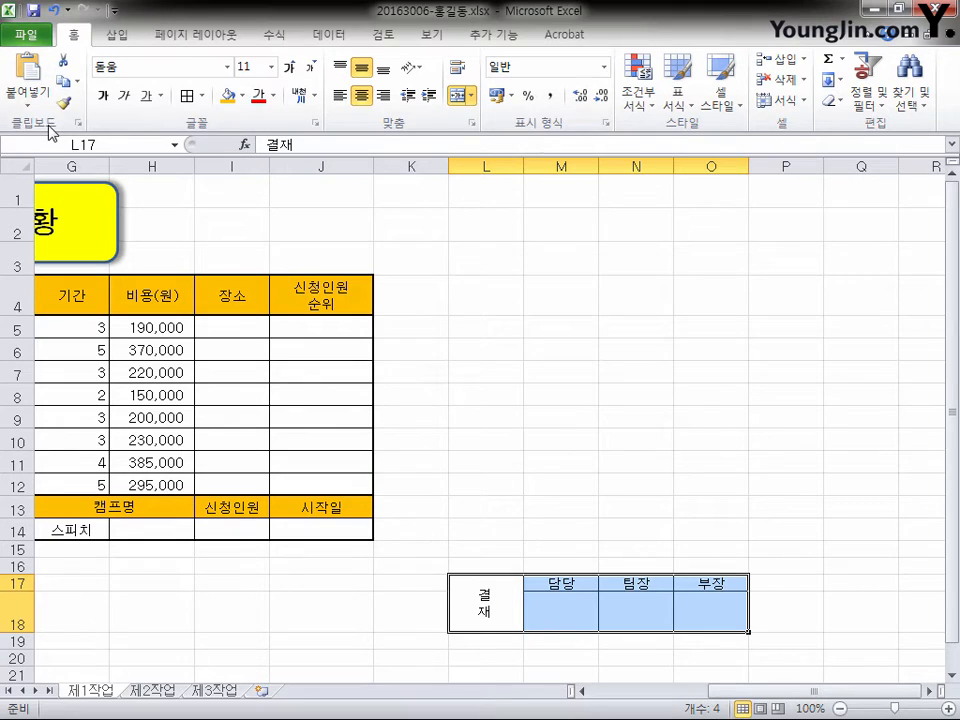
Step: Copy the approval box as a picture, as shown on screen, and paste and fit it above the table across H1:J3
{"action": "left_click", "coordinate": [77, 80]}
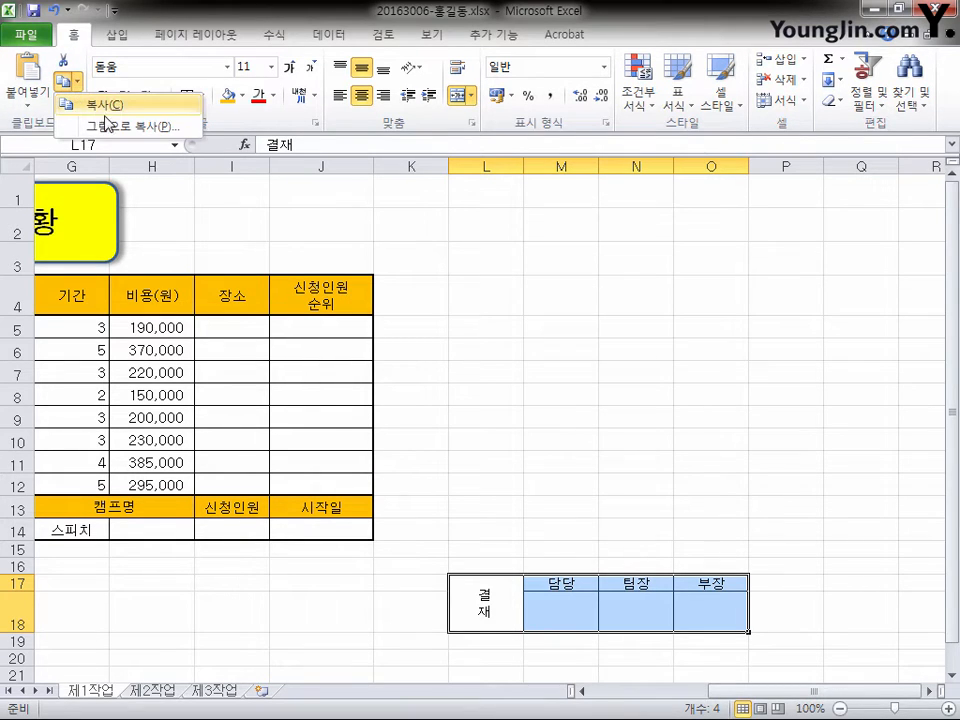
{"action": "left_click", "coordinate": [163, 128]}
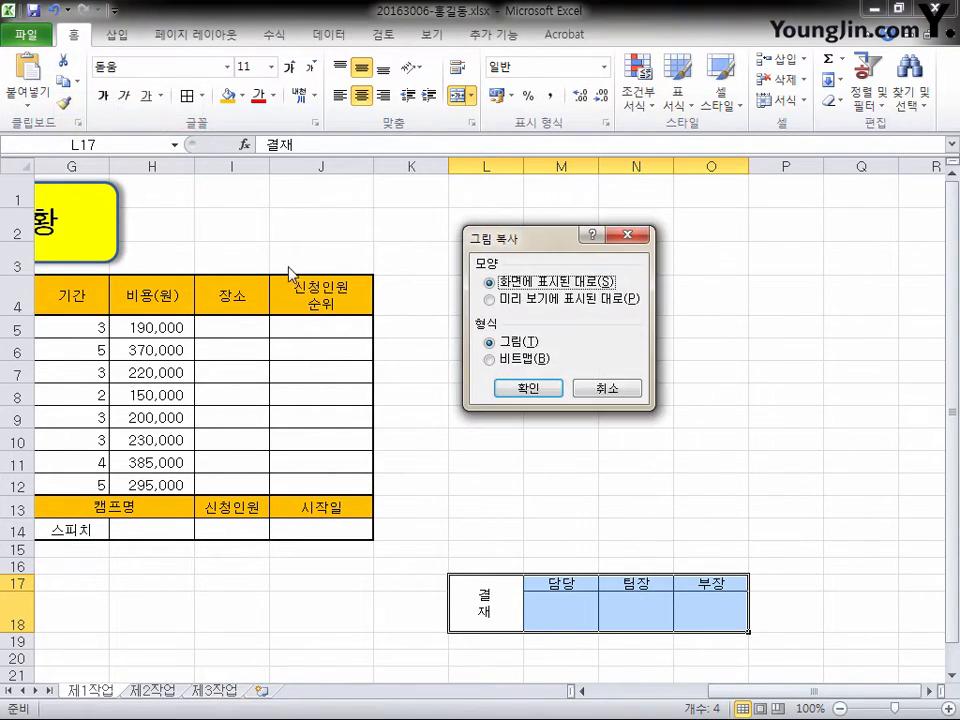
{"action": "left_click", "coordinate": [540, 392]}
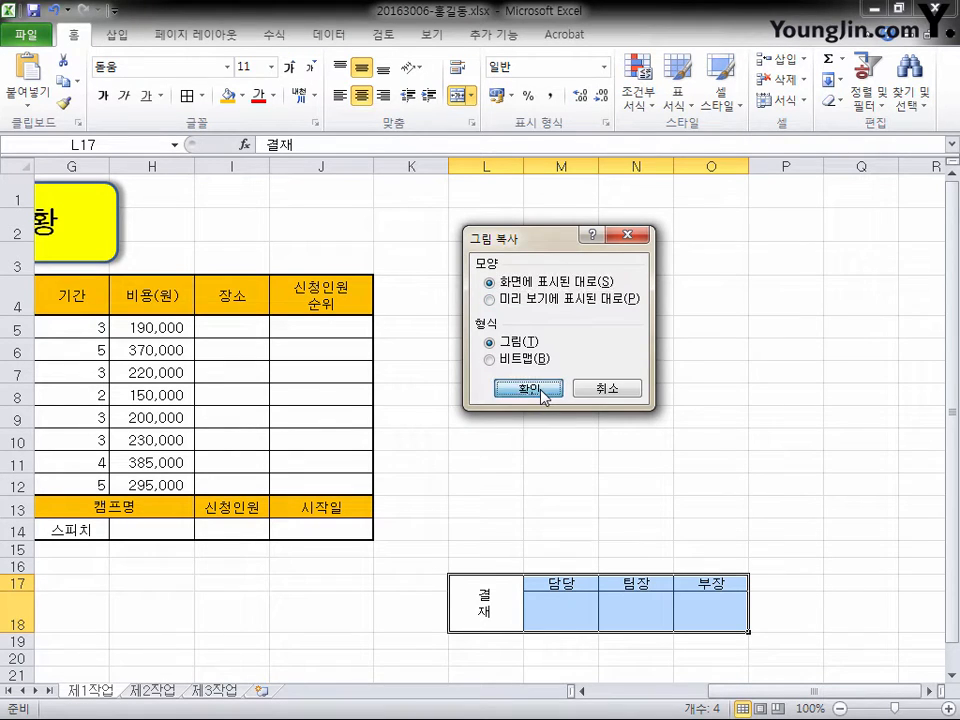
{"action": "left_click", "coordinate": [184, 193]}
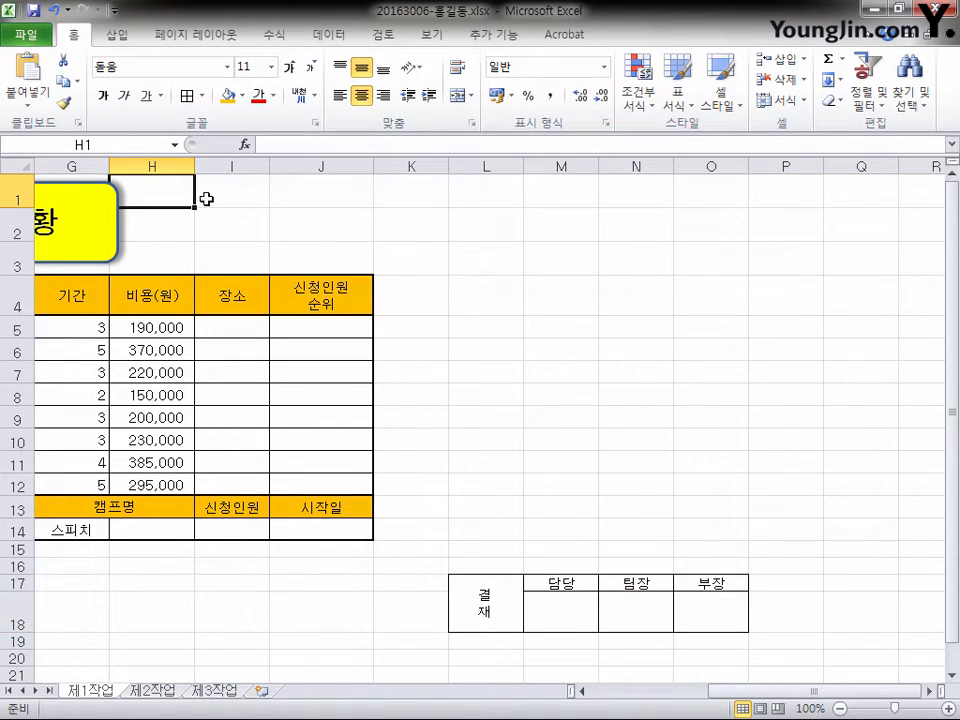
{"action": "key", "text": "ctrl+v"}
{"action": "left_click_drag", "start_coordinate": [306, 231], "coordinate": [376, 229]}
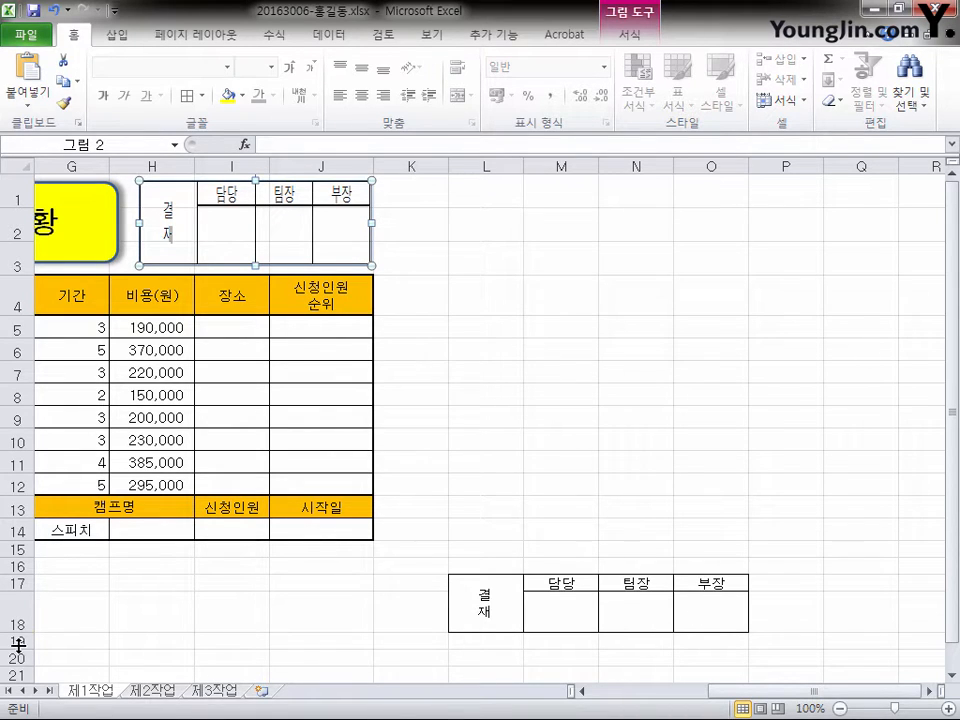
Step: Delete rows 17 and 18, which hold the original approval cells
{"action": "left_click_drag", "start_coordinate": [17, 583], "coordinate": [18, 620]}
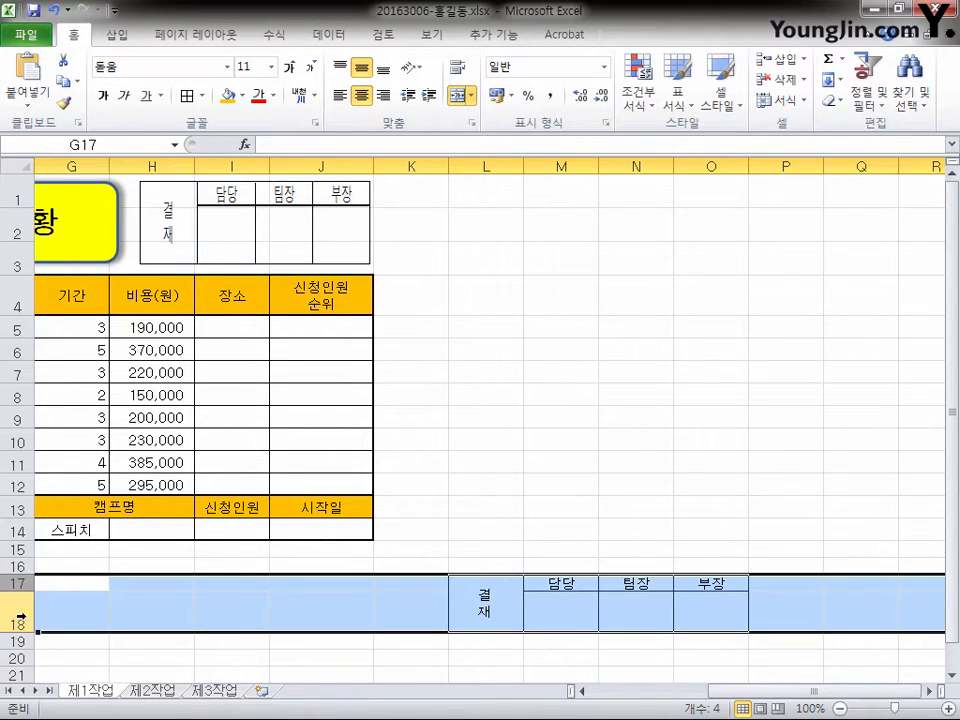
{"action": "right_click", "coordinate": [12, 611]}
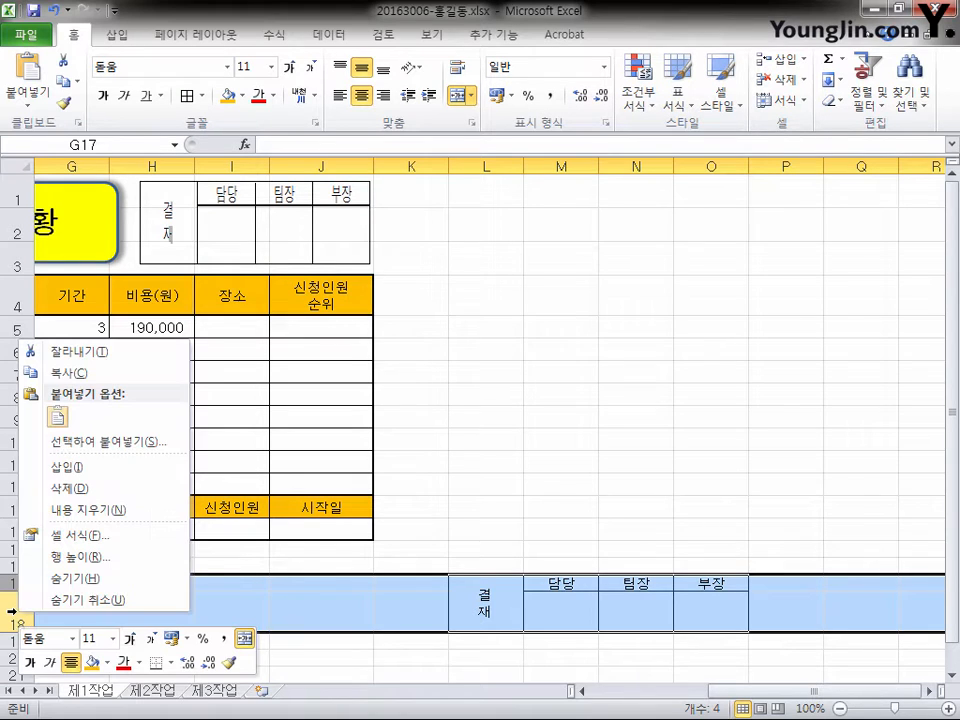
{"action": "left_click", "coordinate": [113, 490]}
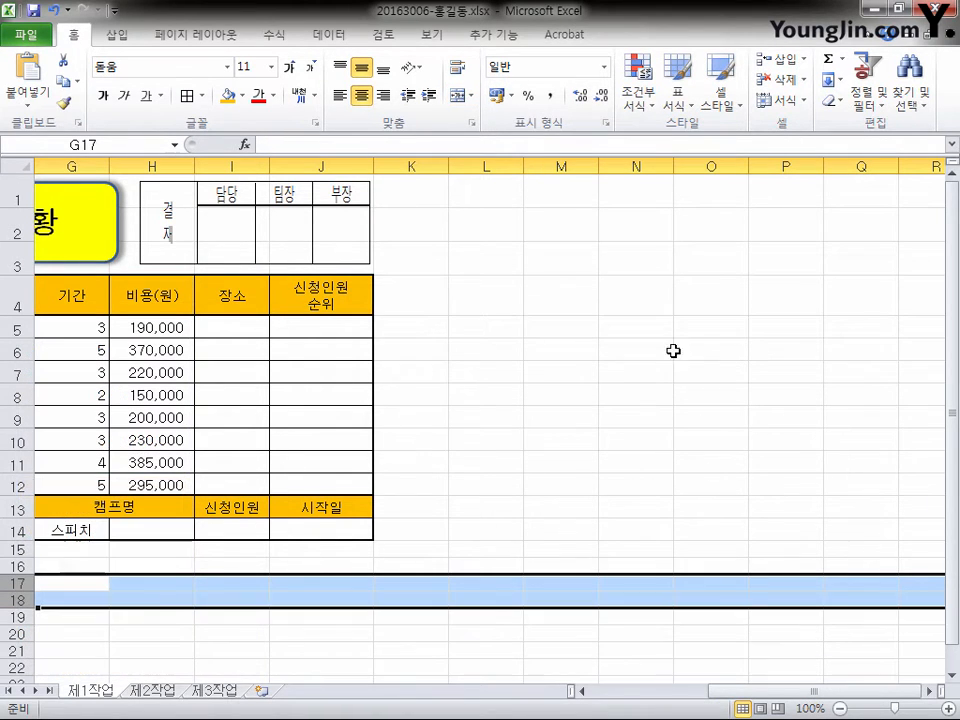
{"action": "left_click", "coordinate": [560, 600]}
{"action": "left_click_drag", "start_coordinate": [812, 700], "coordinate": [694, 700]}
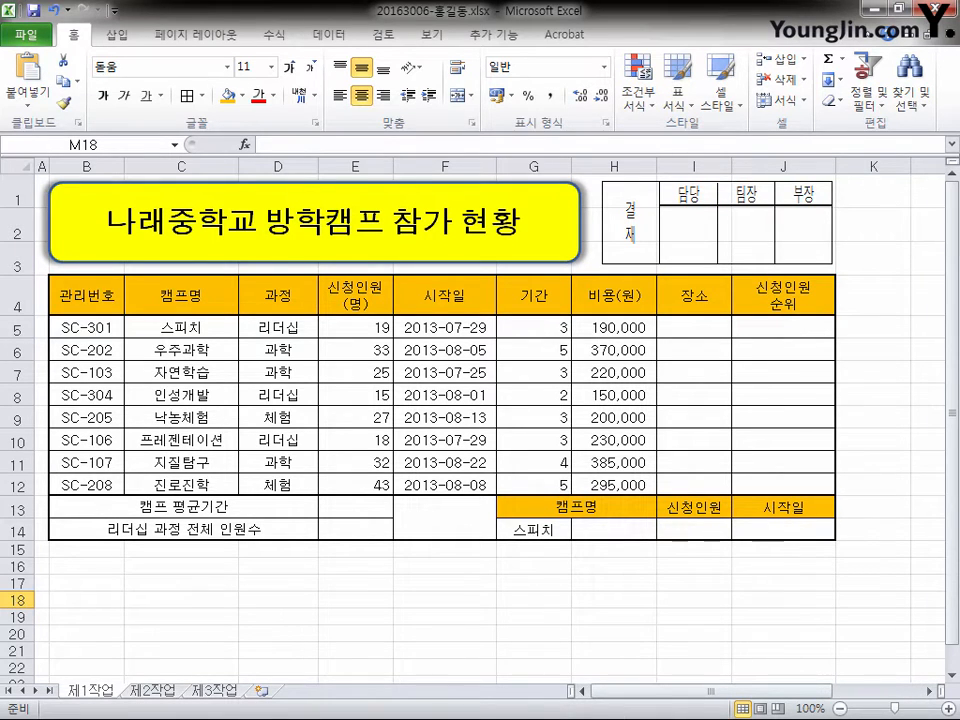
Step: Merge and center cells G14:H14, which hold 스피치
{"action": "left_click", "coordinate": [329, 35]}
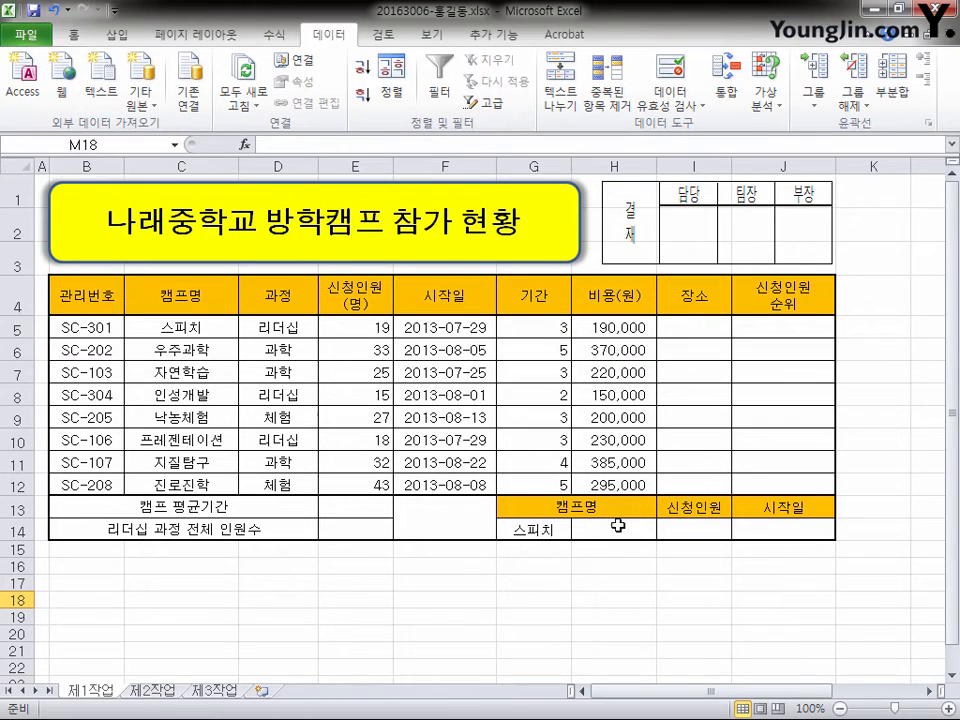
{"action": "left_click_drag", "start_coordinate": [536, 532], "coordinate": [611, 536]}
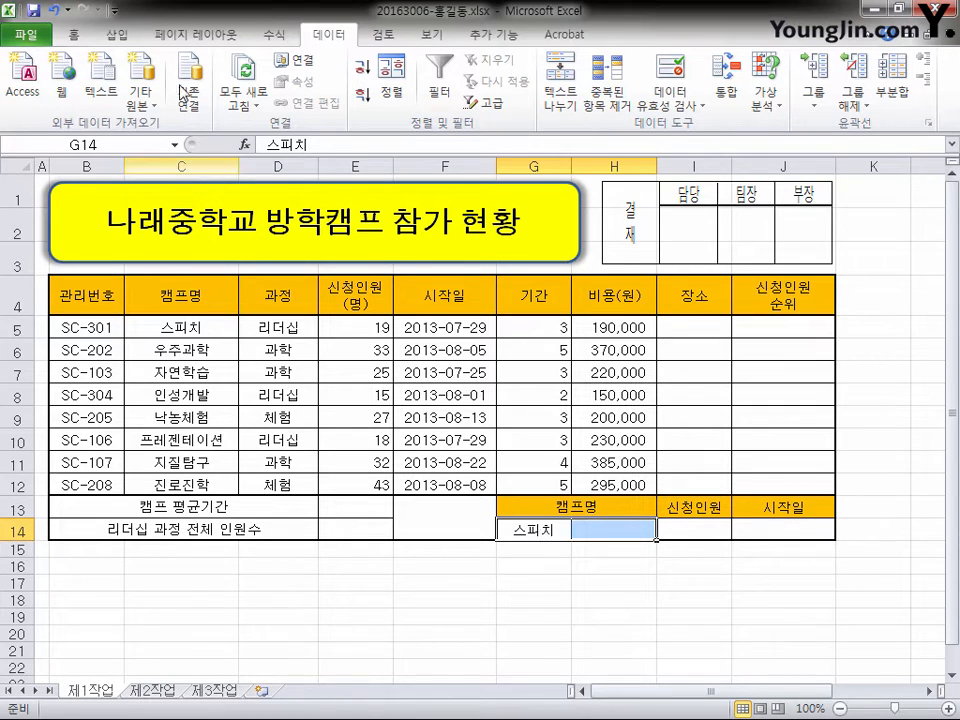
{"action": "left_click", "coordinate": [76, 34]}
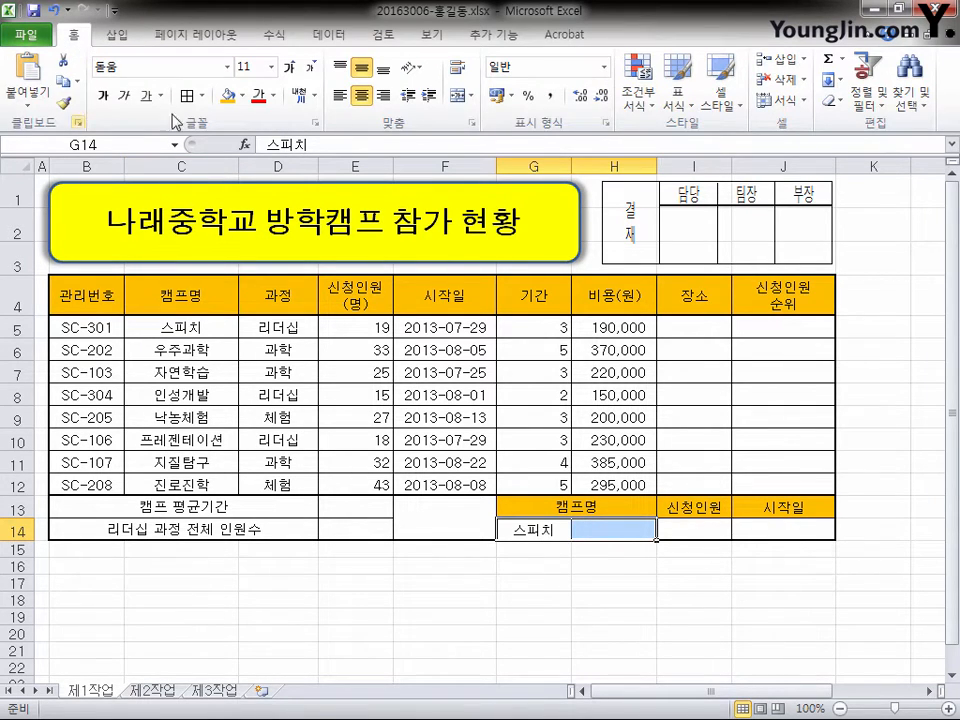
{"action": "left_click", "coordinate": [458, 96]}
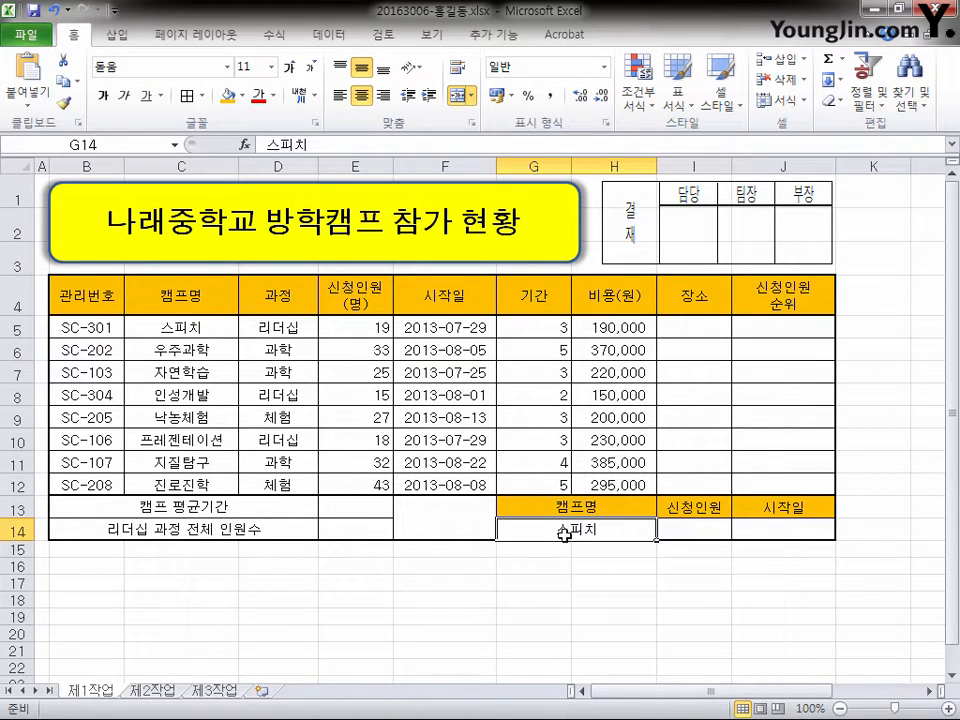
Step: Add list (목록) data validation to G14 with the camp names in =$C$5:$C$12 as the source, and check its dropdown
{"action": "left_click", "coordinate": [330, 36]}
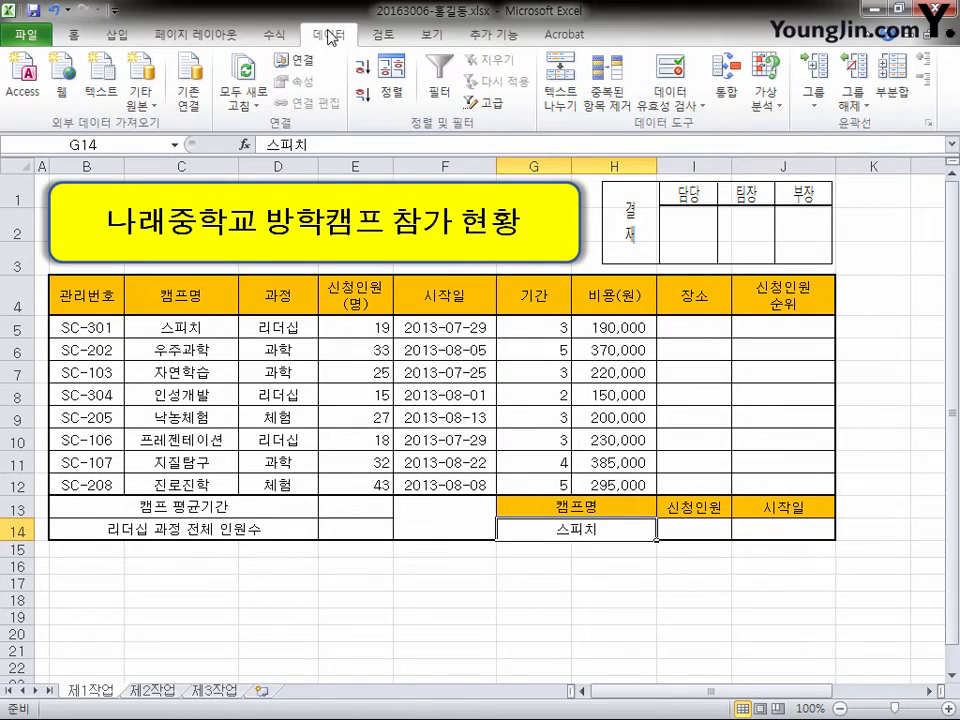
{"action": "left_click", "coordinate": [694, 110]}
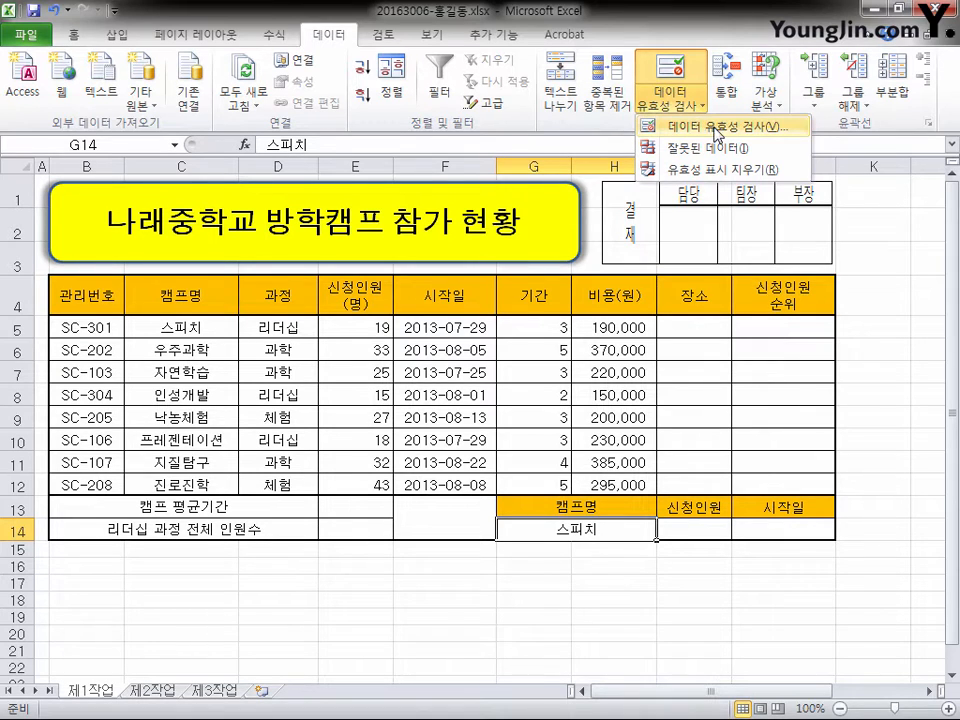
{"action": "left_click", "coordinate": [716, 133]}
{"action": "left_click_drag", "start_coordinate": [460, 188], "coordinate": [580, 164]}
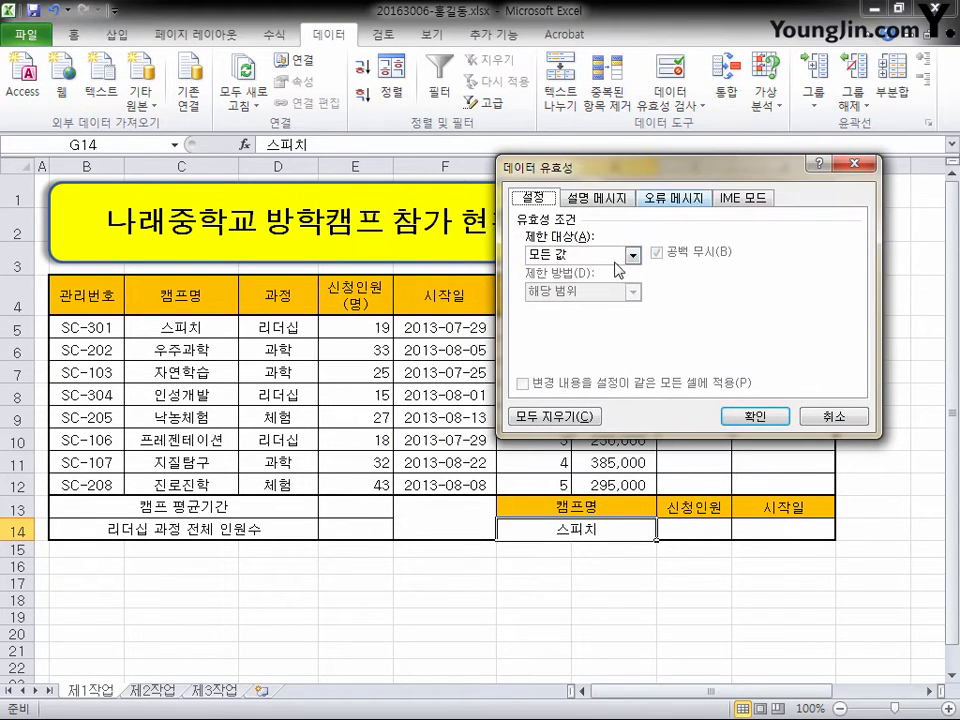
{"action": "left_click", "coordinate": [632, 255]}
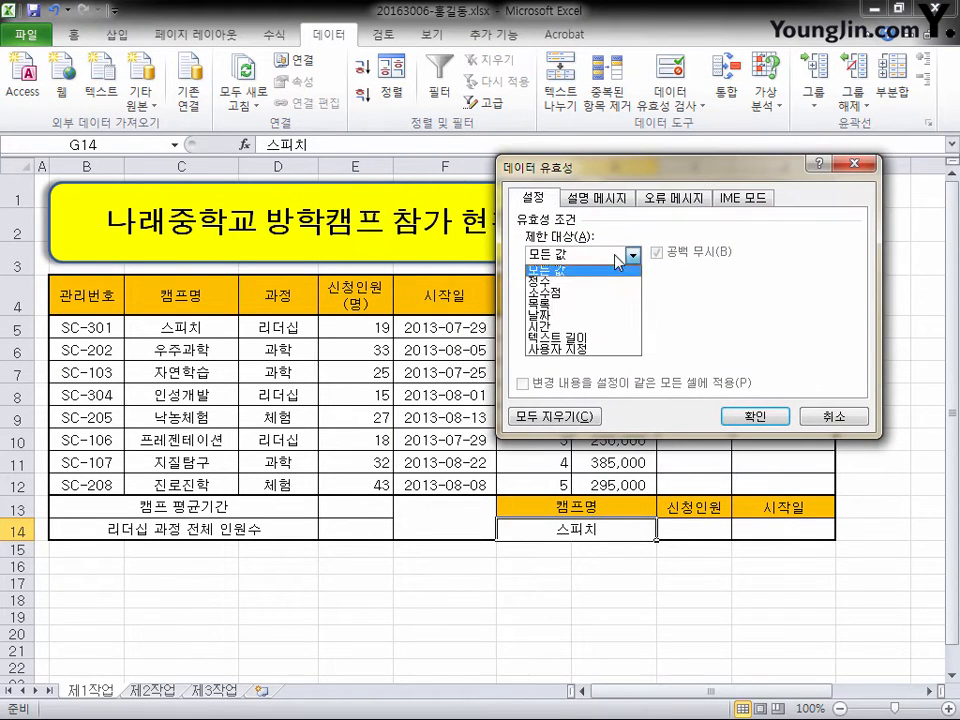
{"action": "left_click", "coordinate": [593, 309]}
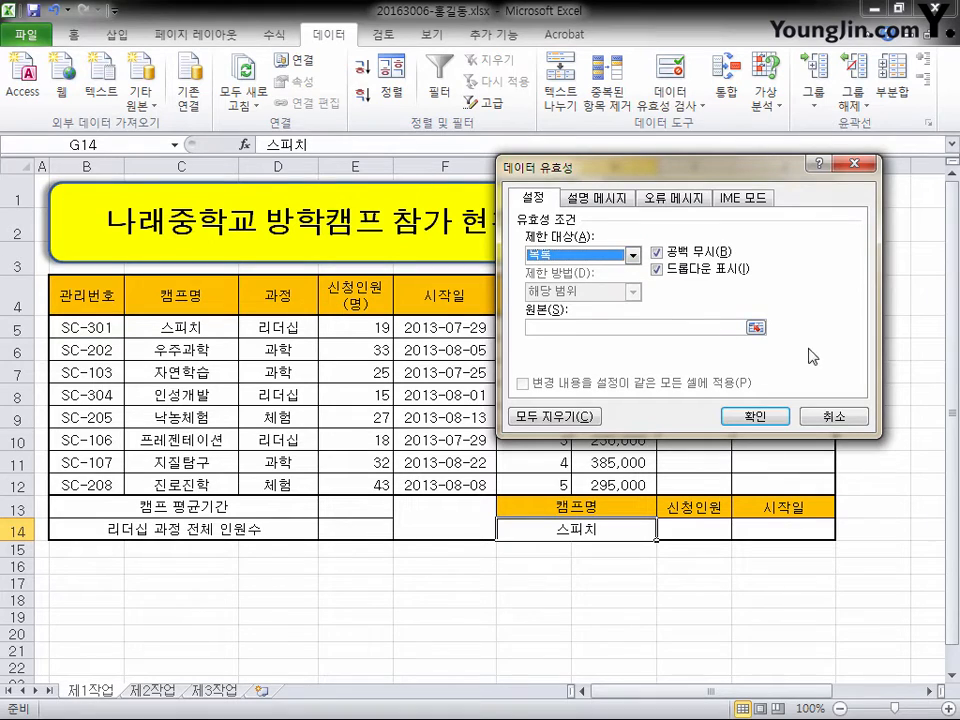
{"action": "left_click", "coordinate": [558, 324]}
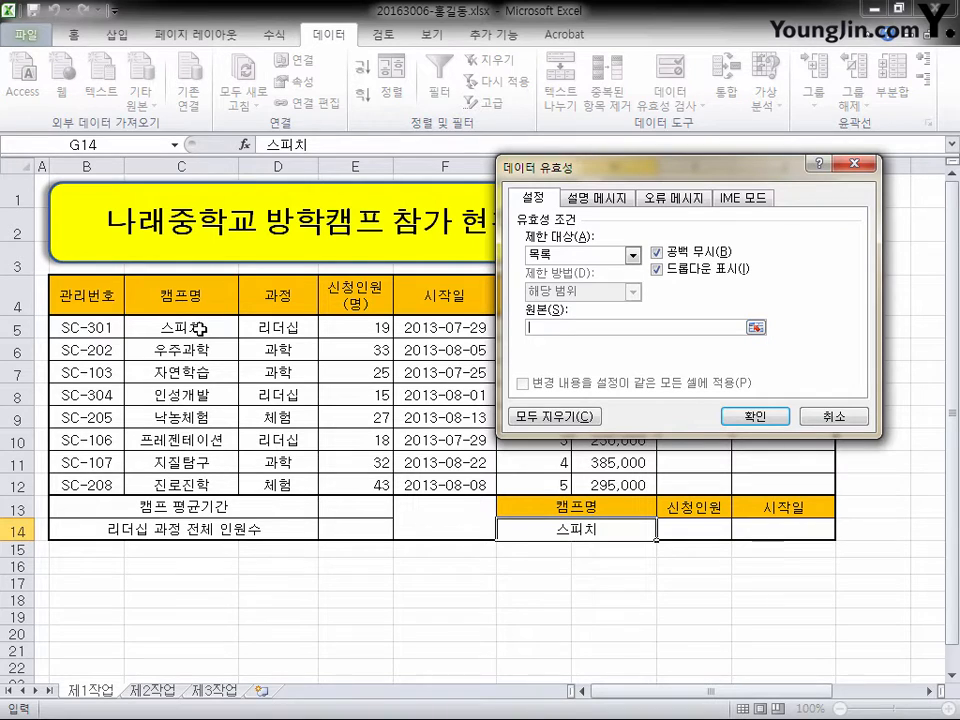
{"action": "left_click_drag", "start_coordinate": [167, 270], "coordinate": [200, 487]}
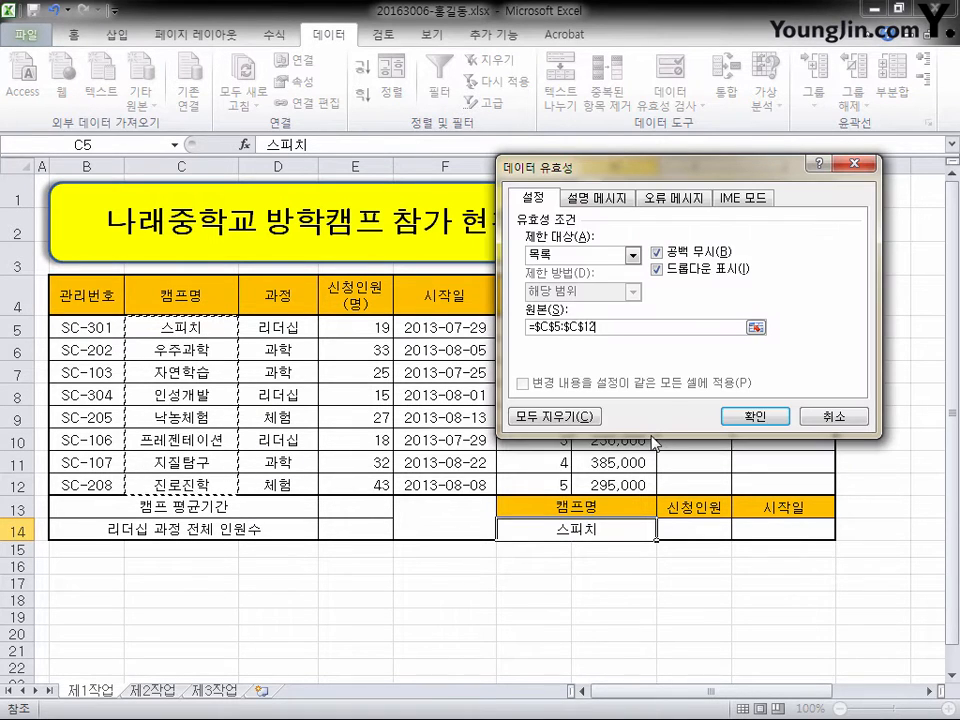
{"action": "left_click", "coordinate": [776, 418]}
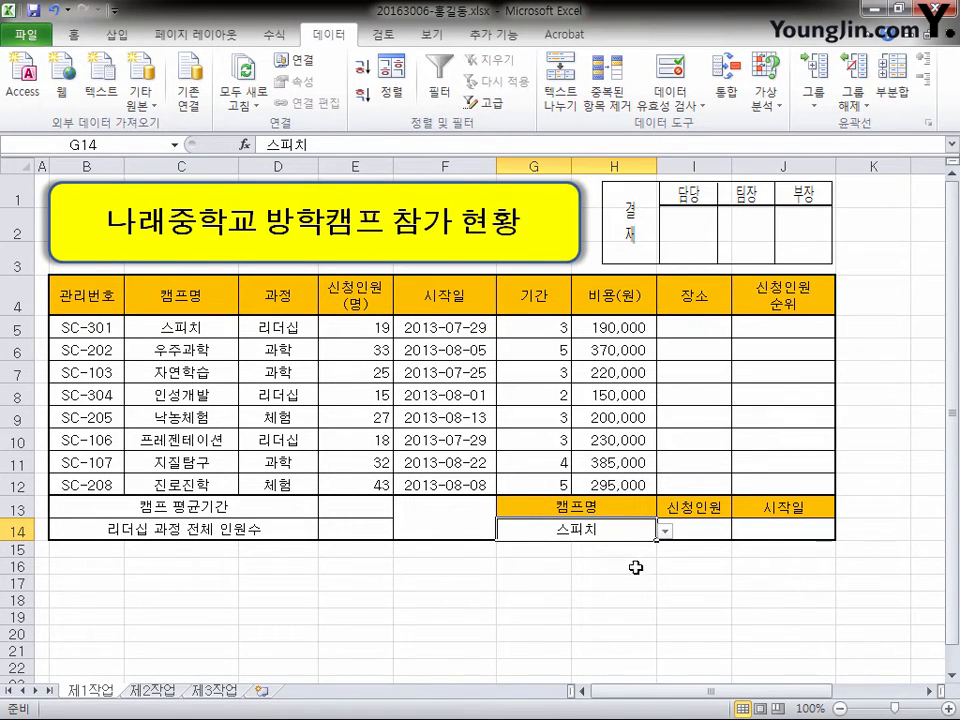
{"action": "left_click", "coordinate": [664, 533]}
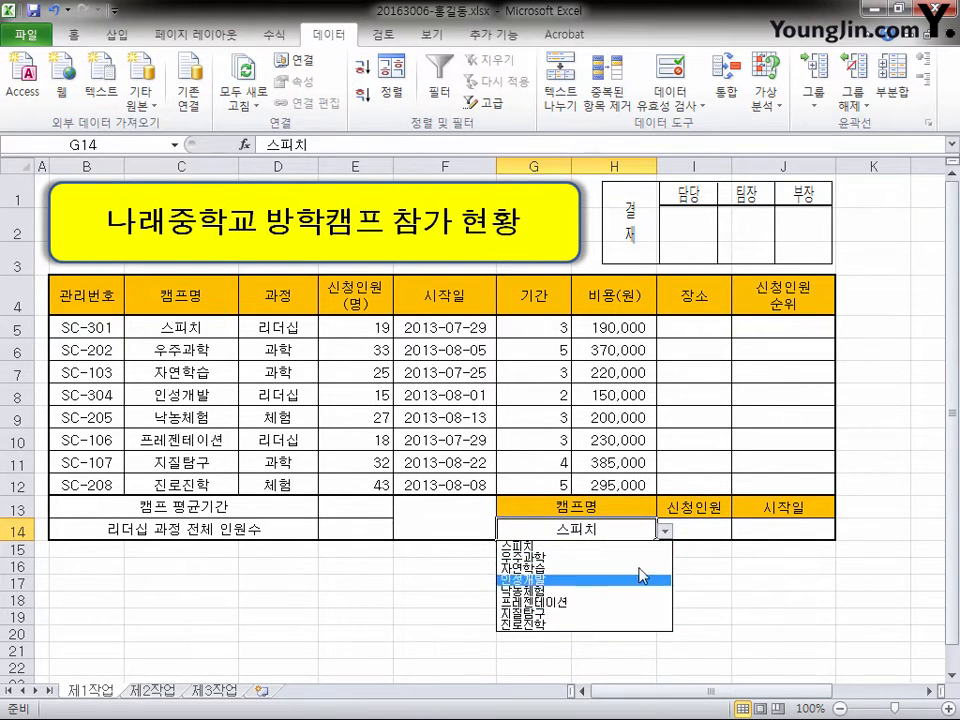
{"action": "left_click", "coordinate": [649, 522]}
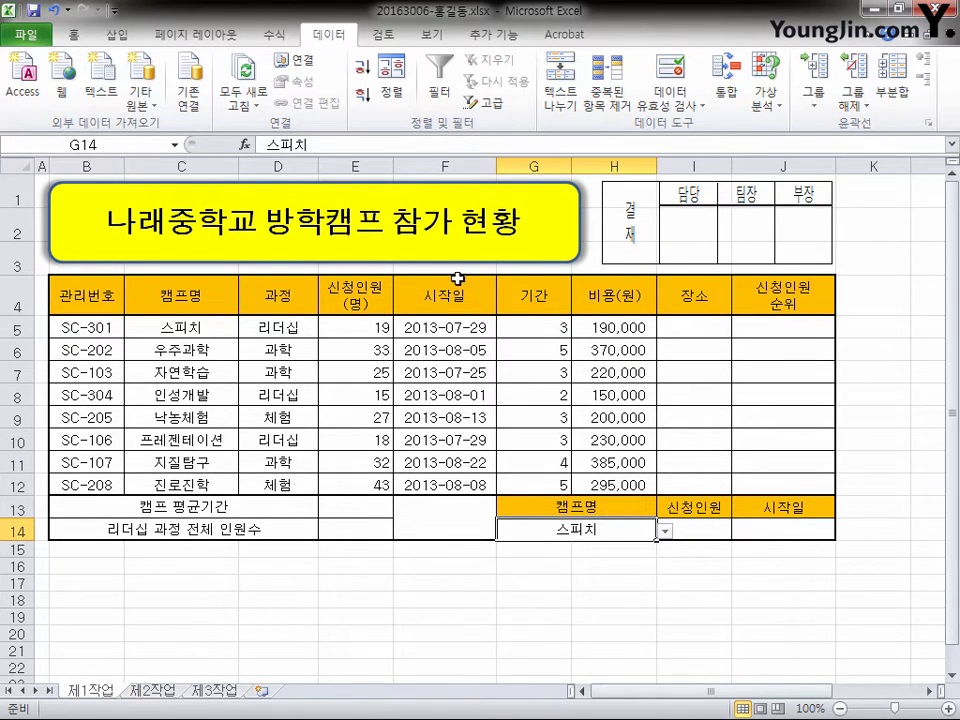
Step: Apply the custom number format G/표준"일" to the 기간 values in G5:G12
{"action": "left_click_drag", "start_coordinate": [546, 326], "coordinate": [557, 463]}
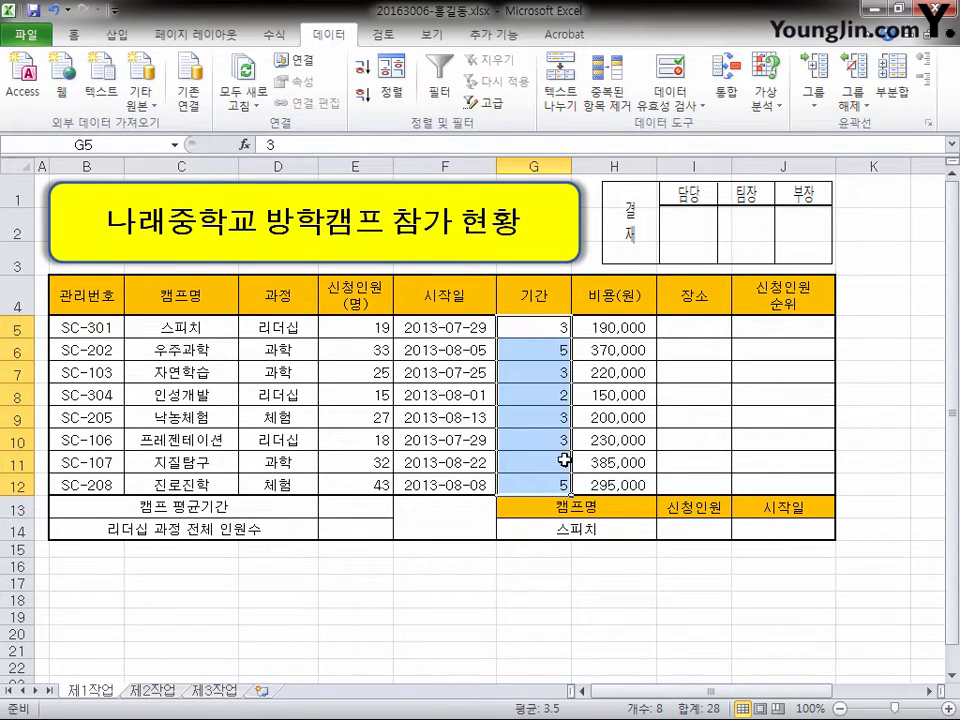
{"action": "key", "text": "ctrl+1"}
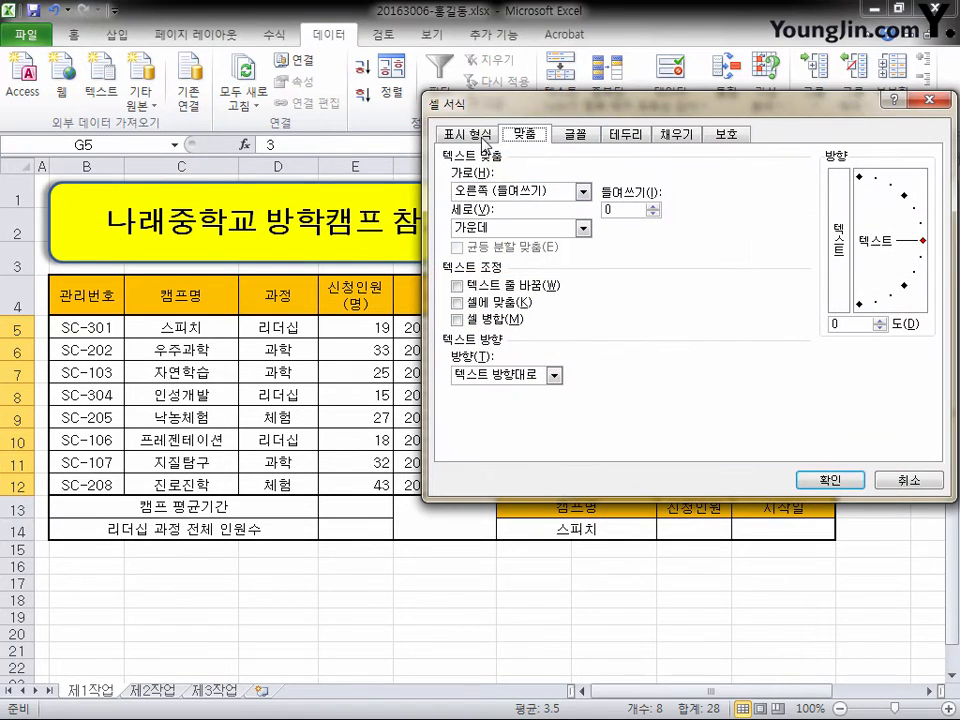
{"action": "left_click", "coordinate": [474, 136]}
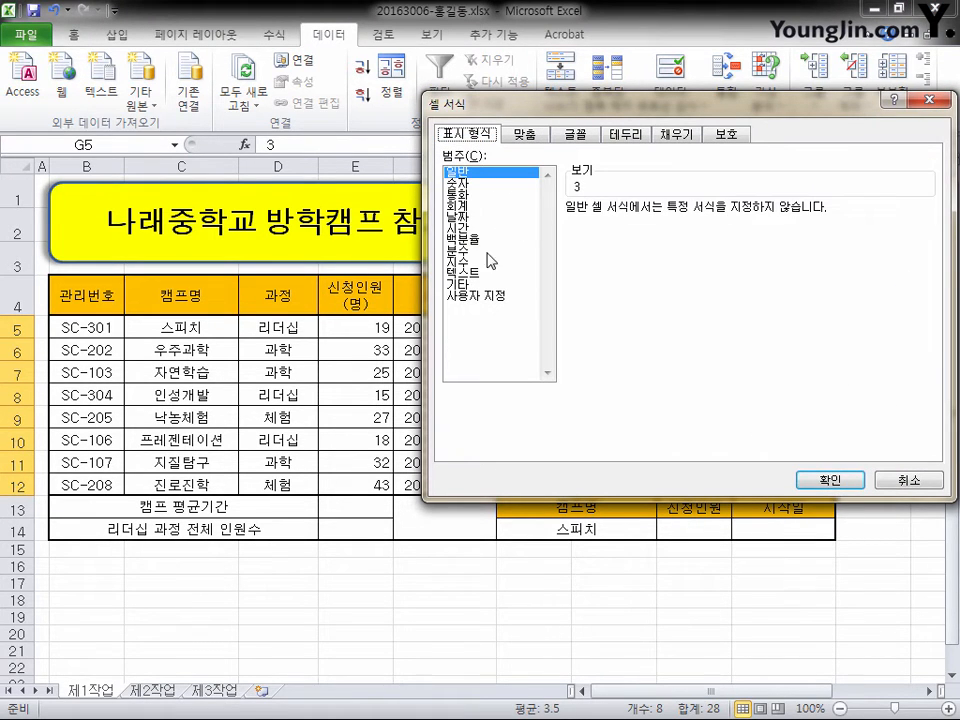
{"action": "left_click", "coordinate": [480, 296]}
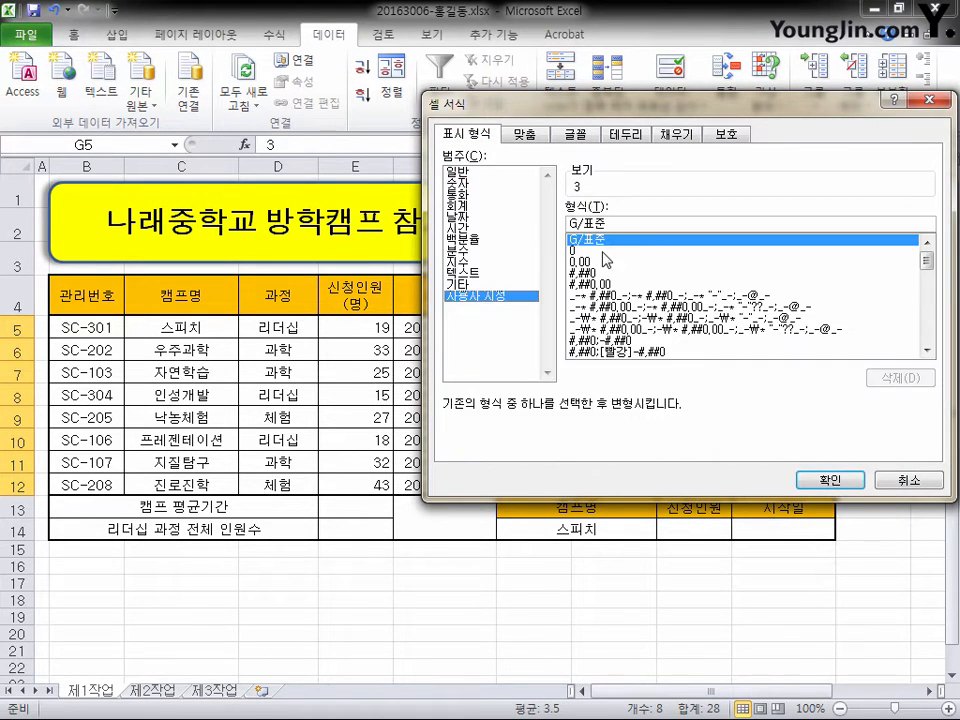
{"action": "type", "text": "\"일"}
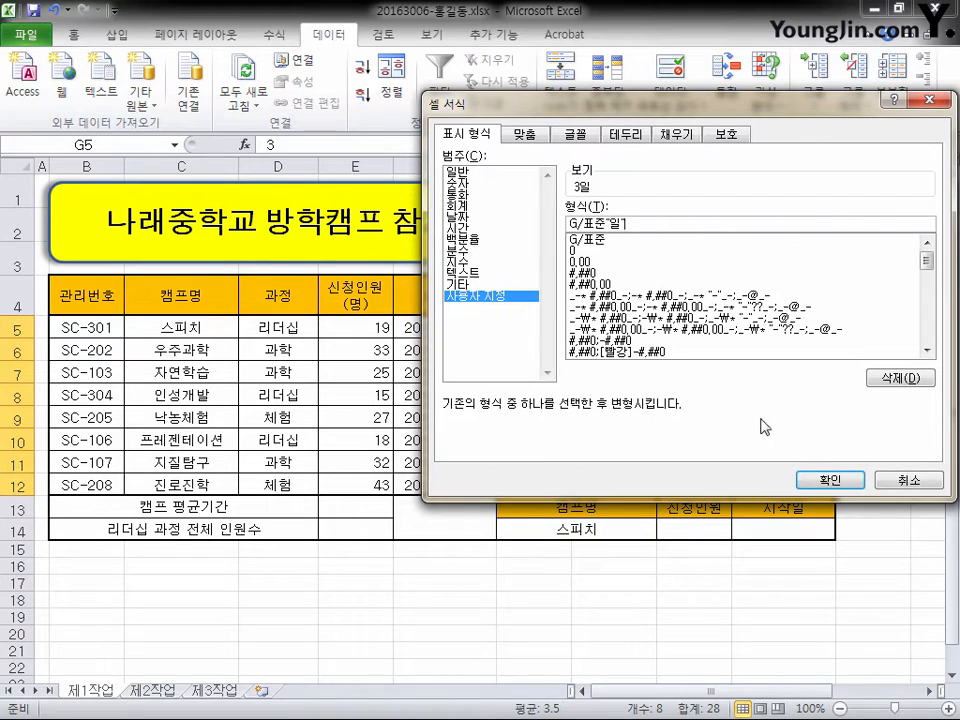
{"action": "left_click", "coordinate": [822, 480]}
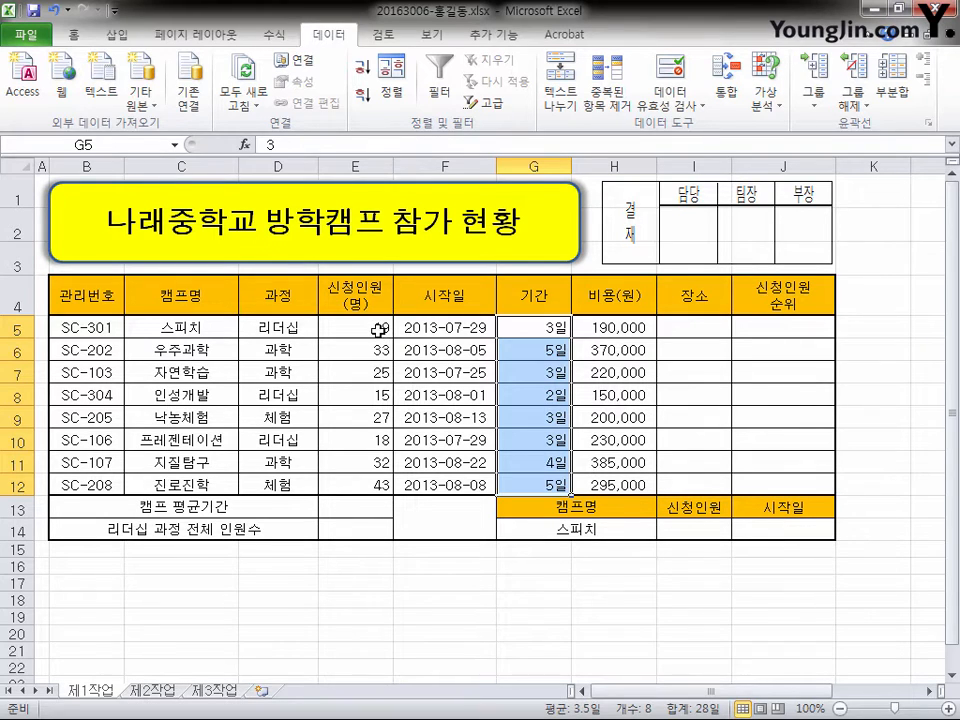
Step: Define the name 신청인원 for the applicant counts in E5:E12, with the workbook (통합 문서) as scope
{"action": "left_click_drag", "start_coordinate": [378, 329], "coordinate": [378, 481]}
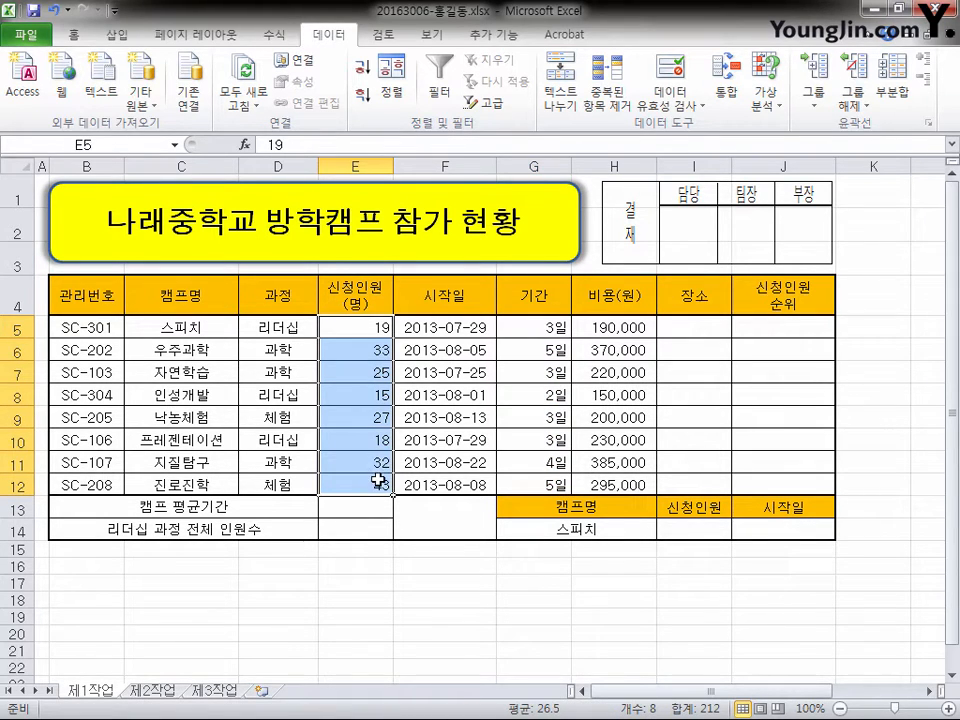
{"action": "right_click", "coordinate": [368, 349]}
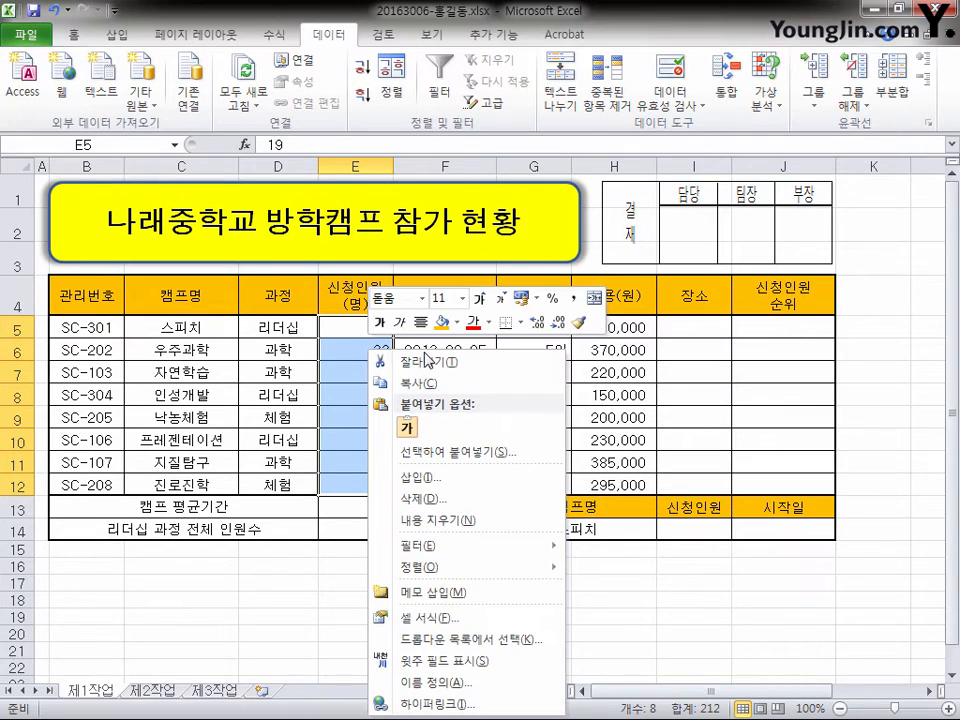
{"action": "left_click", "coordinate": [444, 688]}
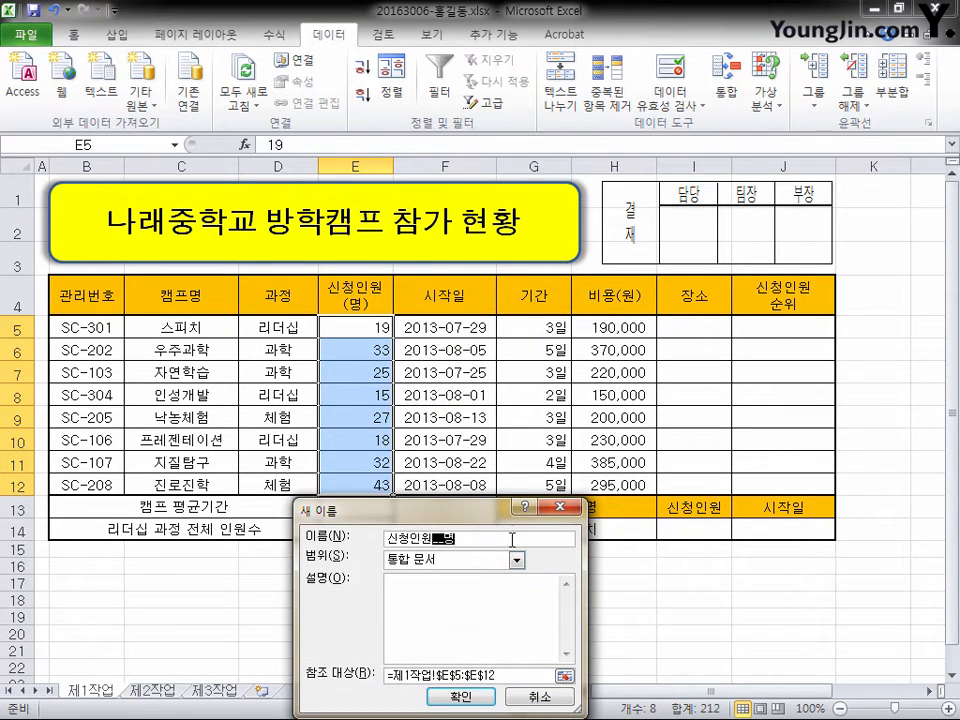
{"action": "key", "text": "BackSpace"}
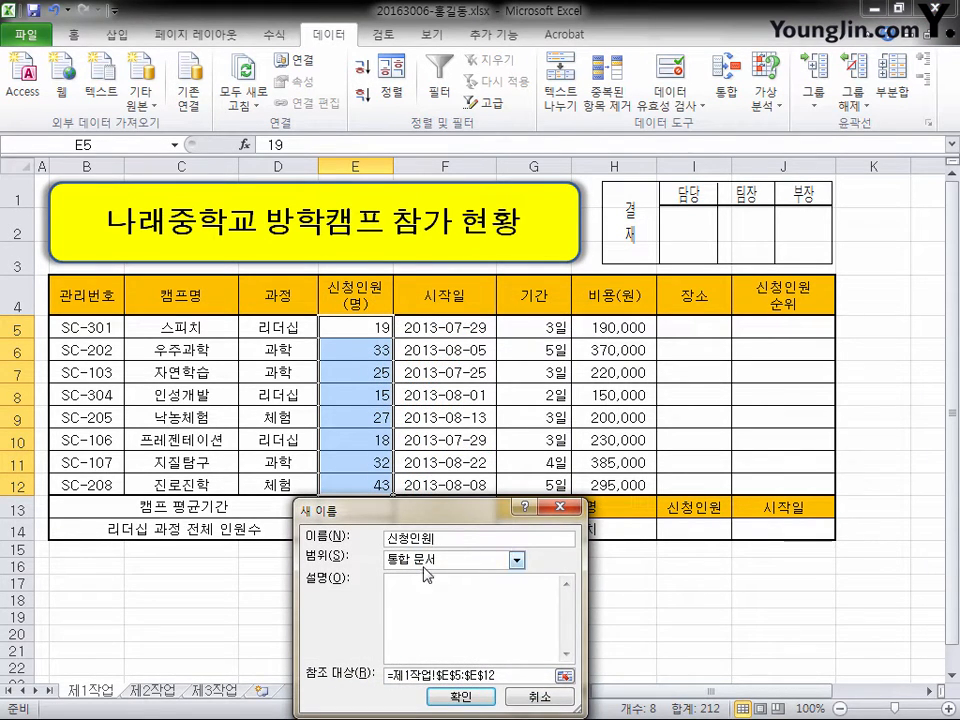
{"action": "left_click", "coordinate": [472, 699]}
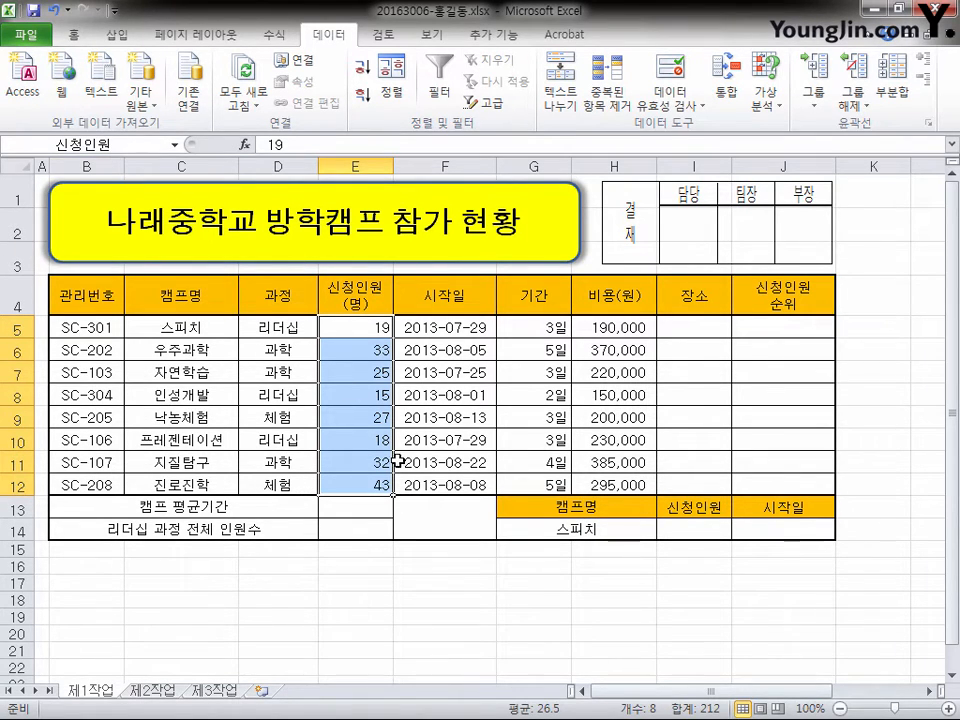
{"action": "left_click", "coordinate": [468, 487]}
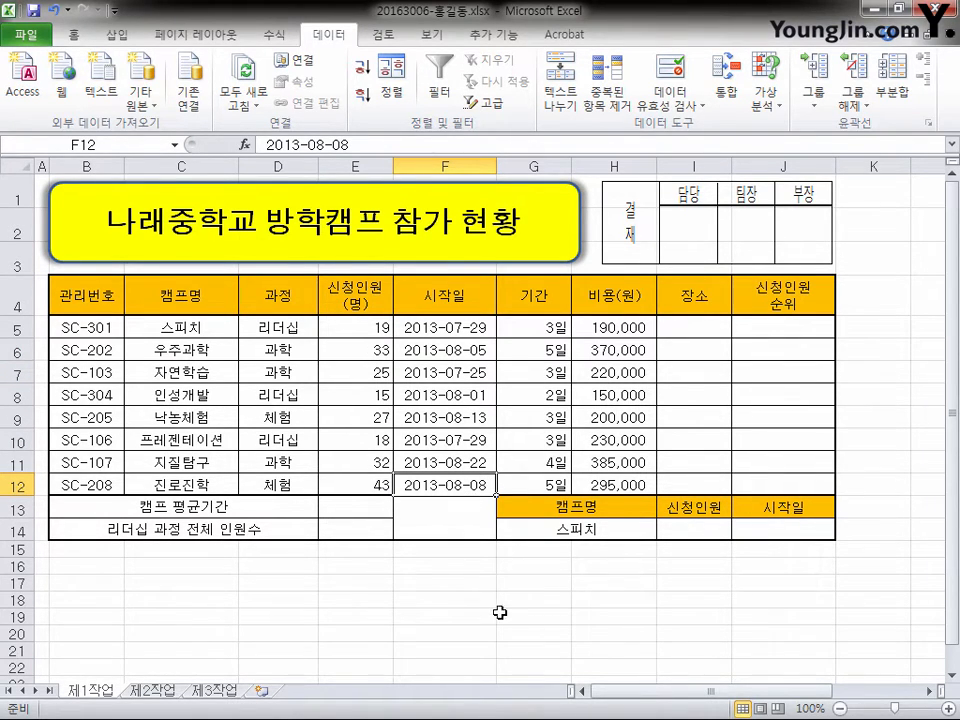
Step: Add both diagonal borders to the empty merged cell F13:F14 so they form an X
{"action": "left_click", "coordinate": [460, 518]}
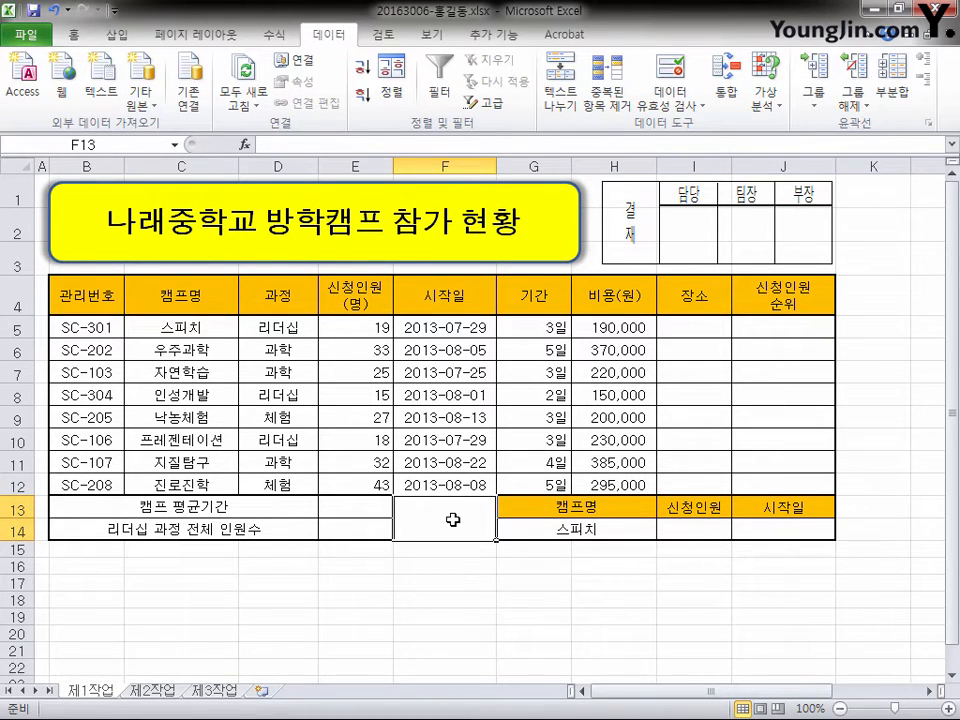
{"action": "key", "text": "ctrl+1"}
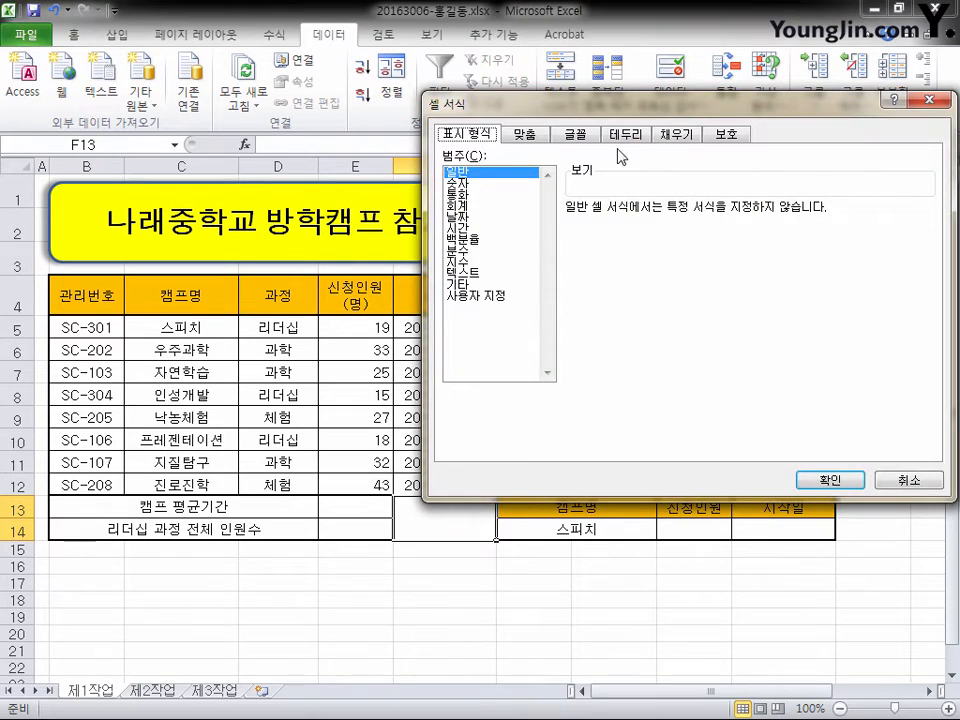
{"action": "left_click_drag", "start_coordinate": [619, 97], "coordinate": [561, 84]}
{"action": "left_click", "coordinate": [569, 119]}
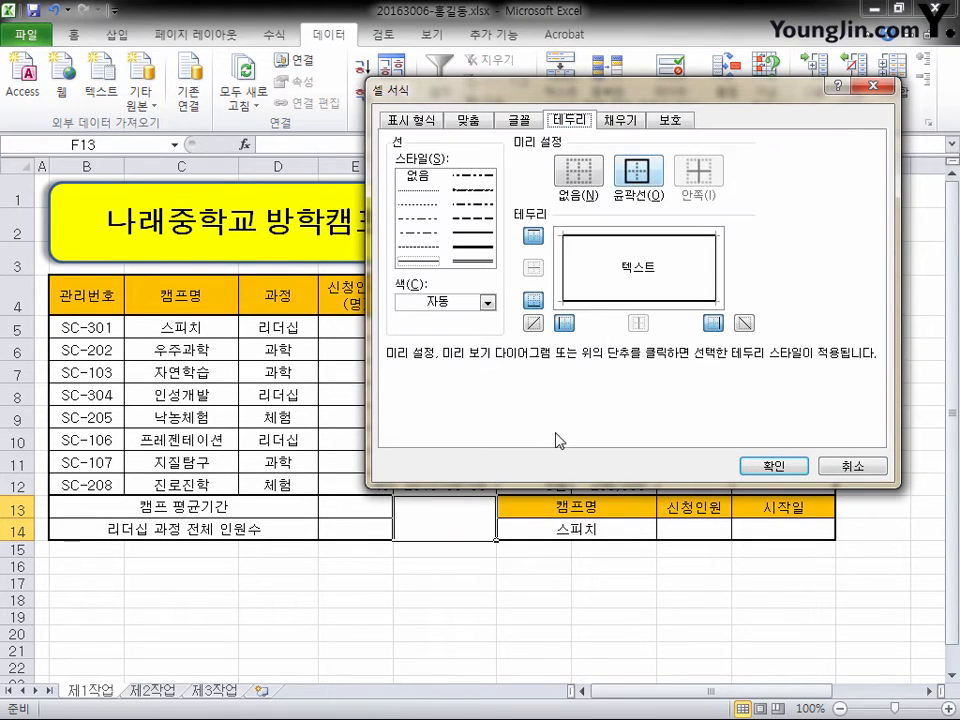
{"action": "left_click", "coordinate": [533, 323]}
{"action": "left_click", "coordinate": [744, 323]}
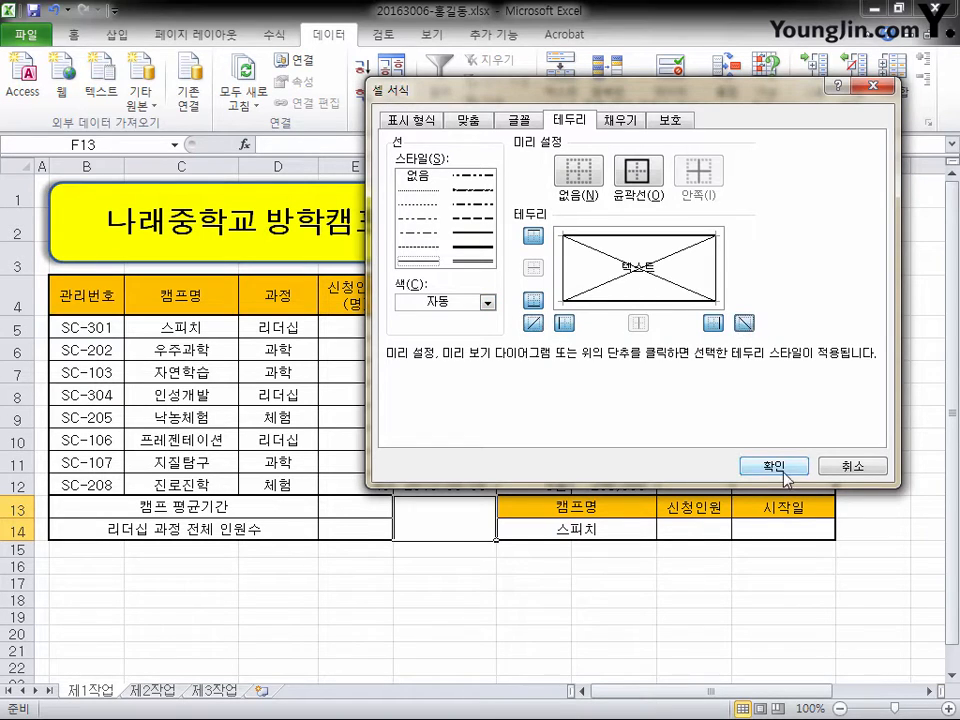
{"action": "left_click", "coordinate": [773, 466]}
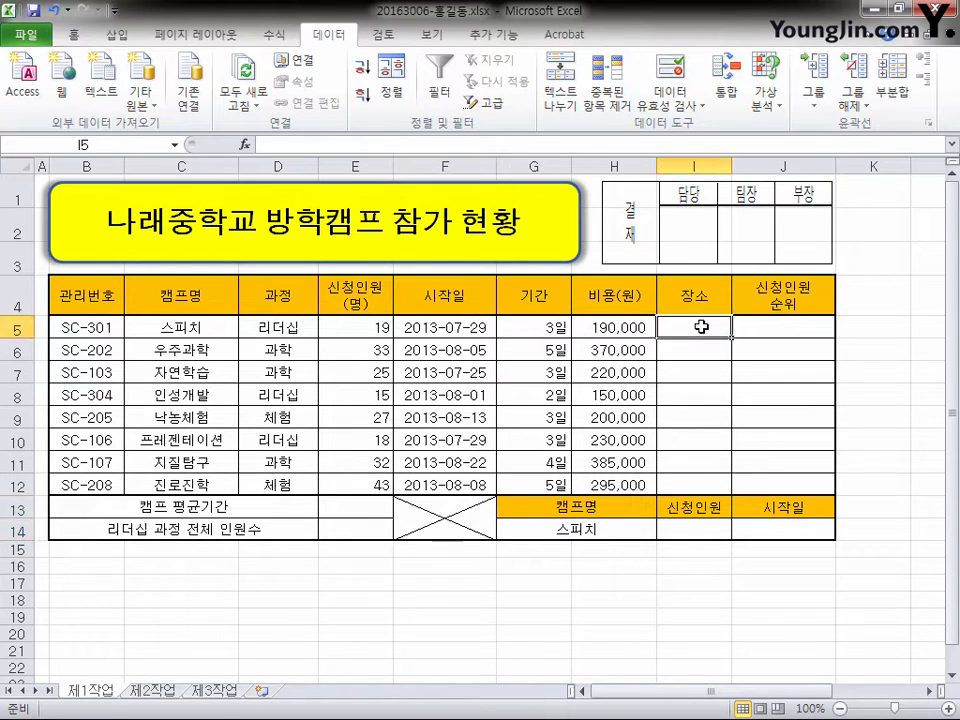
Step: Fill the 장소 cells I5:I12 with =CHOOSE(MID(B5,4,1),"경기도","대전","서울")
{"action": "left_click_drag", "start_coordinate": [701, 327], "coordinate": [709, 477]}
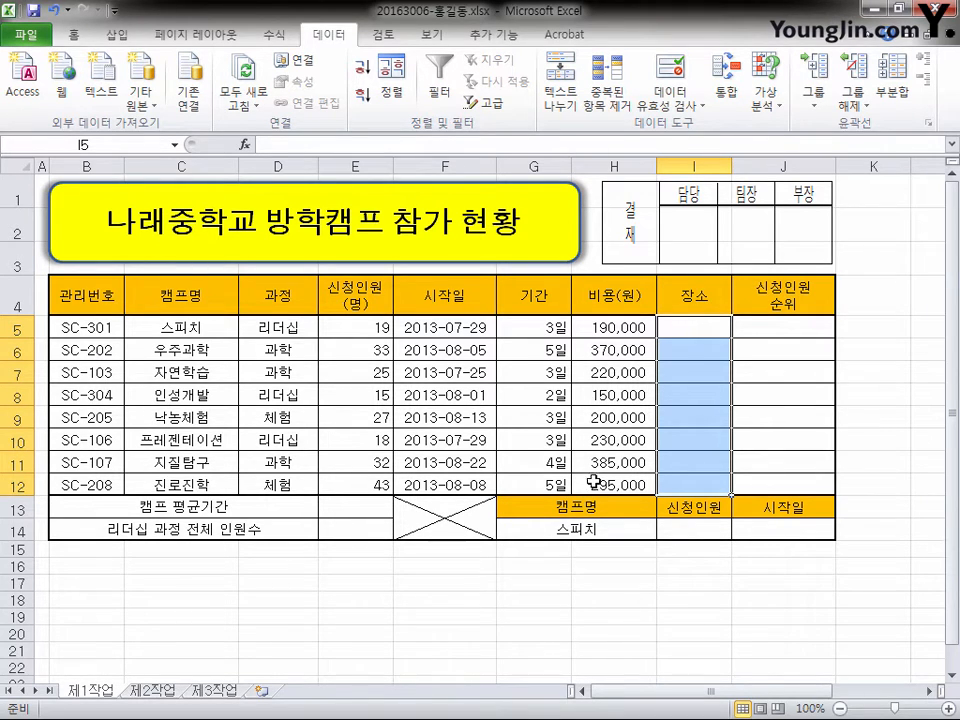
{"action": "left_click", "coordinate": [387, 148]}
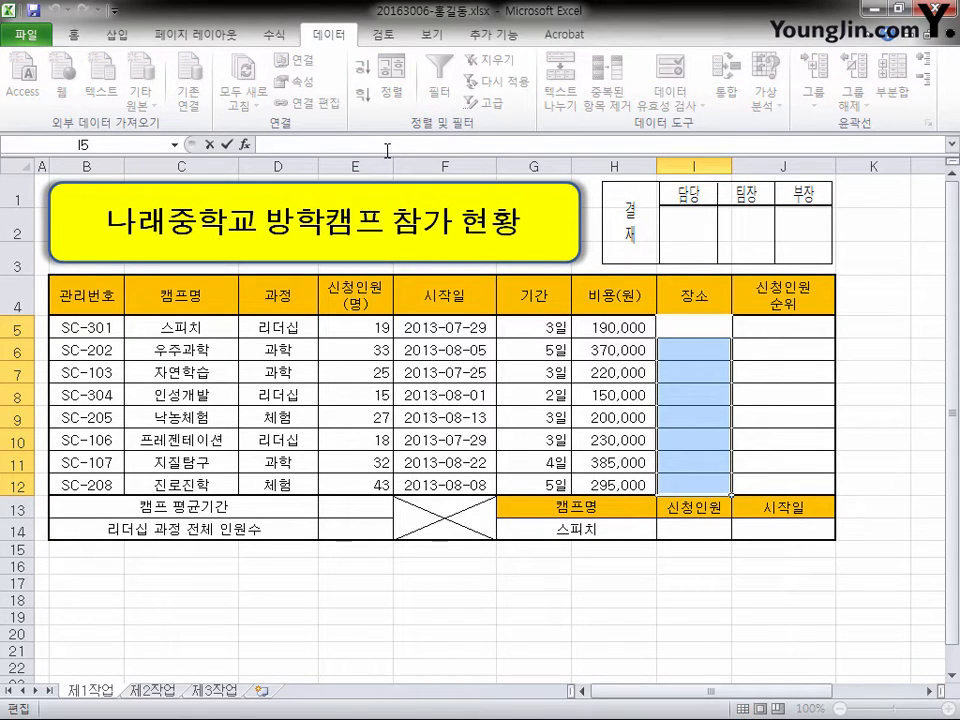
{"action": "type", "text": "="}
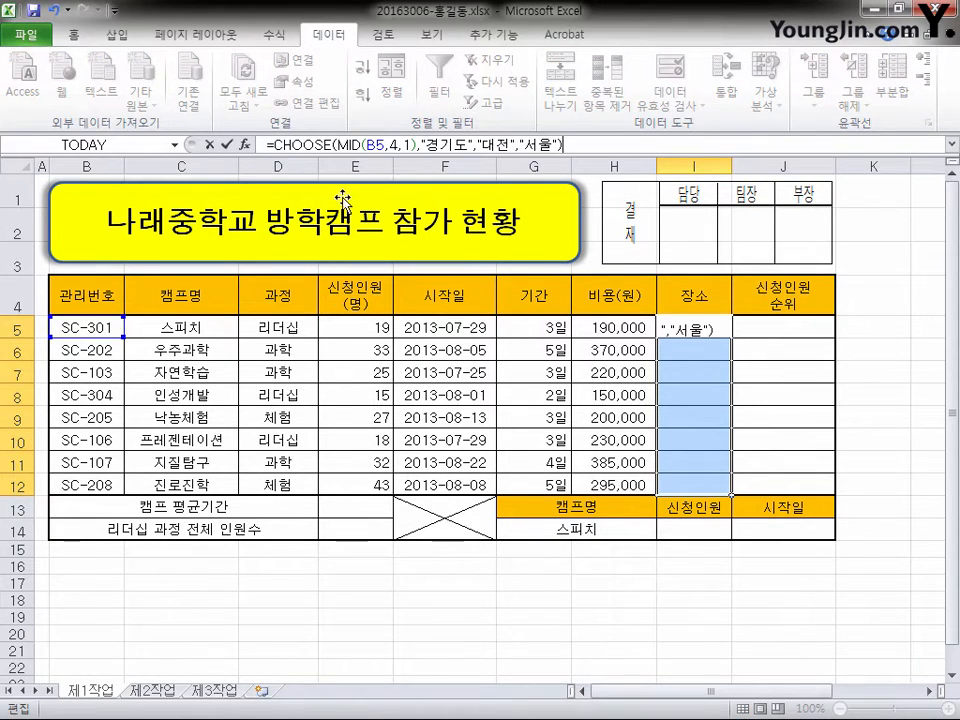
{"action": "left_click", "coordinate": [415, 148]}
{"action": "type", "text": ")"}
{"action": "left_click", "coordinate": [568, 146]}
{"action": "key", "text": "ctrl+Return"}
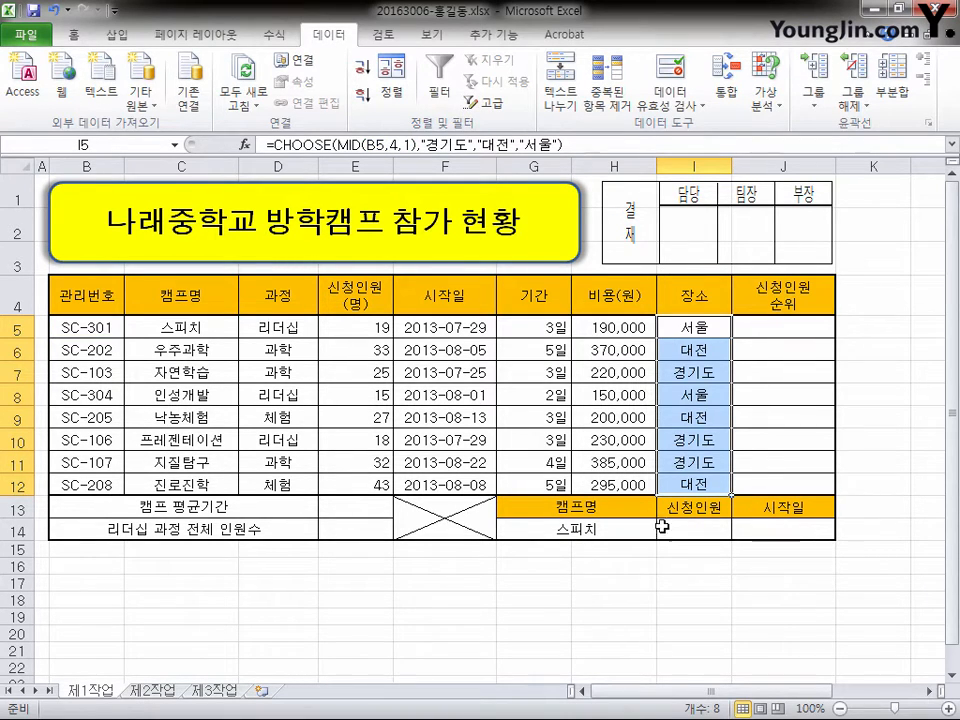
Step: Fill the 신청인원 순위 cells J5:J12 with =RANK(E5,신청인원)
{"action": "left_click", "coordinate": [783, 327]}
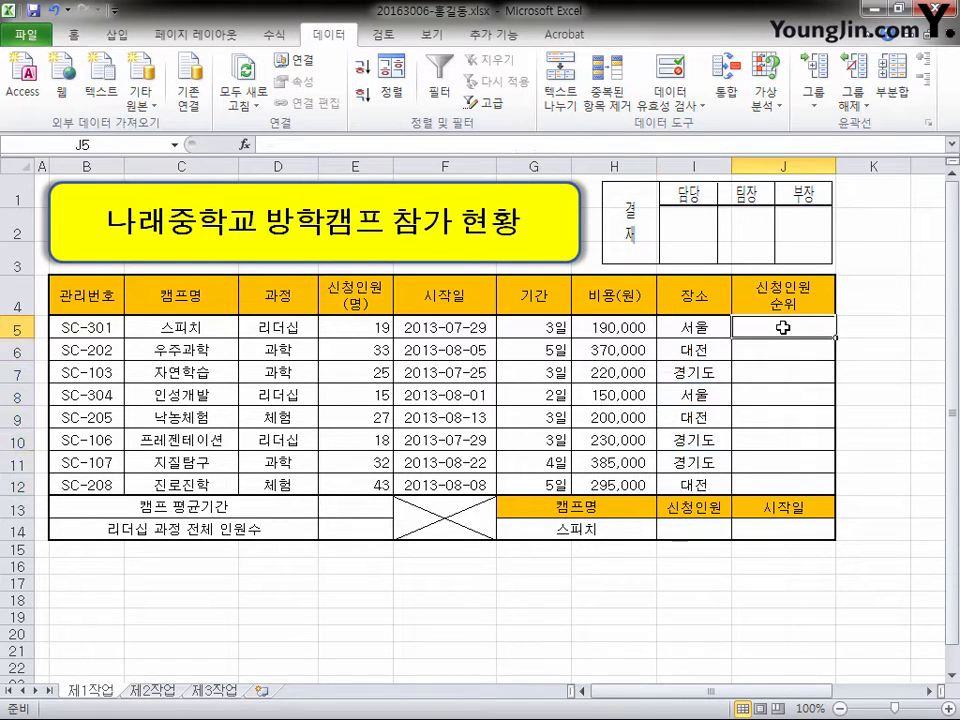
{"action": "left_click_drag", "start_coordinate": [783, 327], "coordinate": [793, 484]}
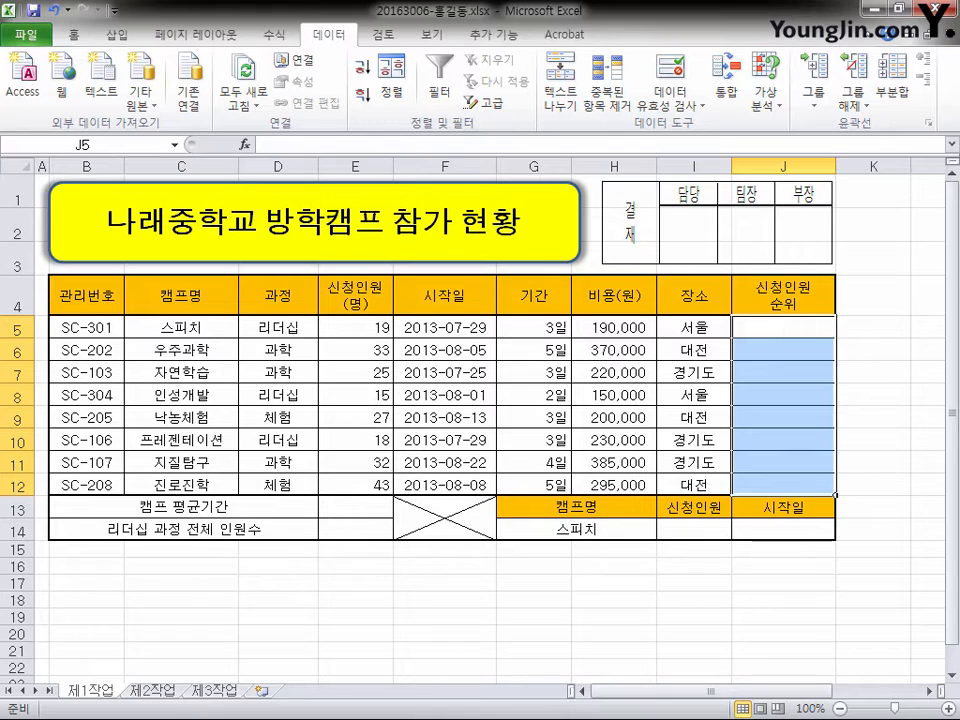
{"action": "left_click", "coordinate": [376, 145]}
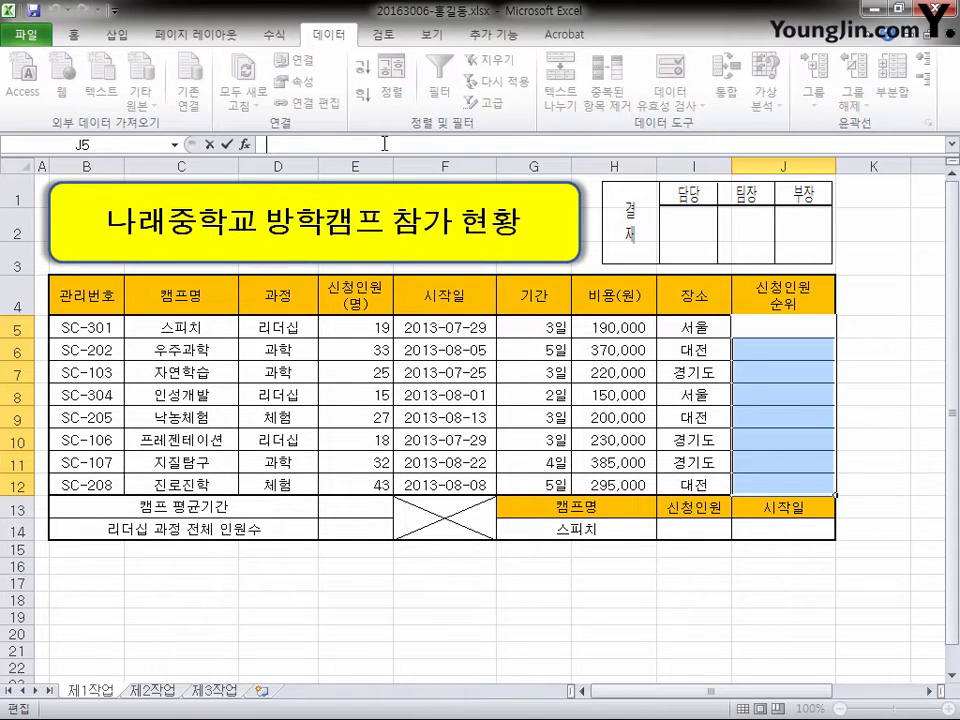
{"action": "type", "text": "=RANK(E5,신청인원"}
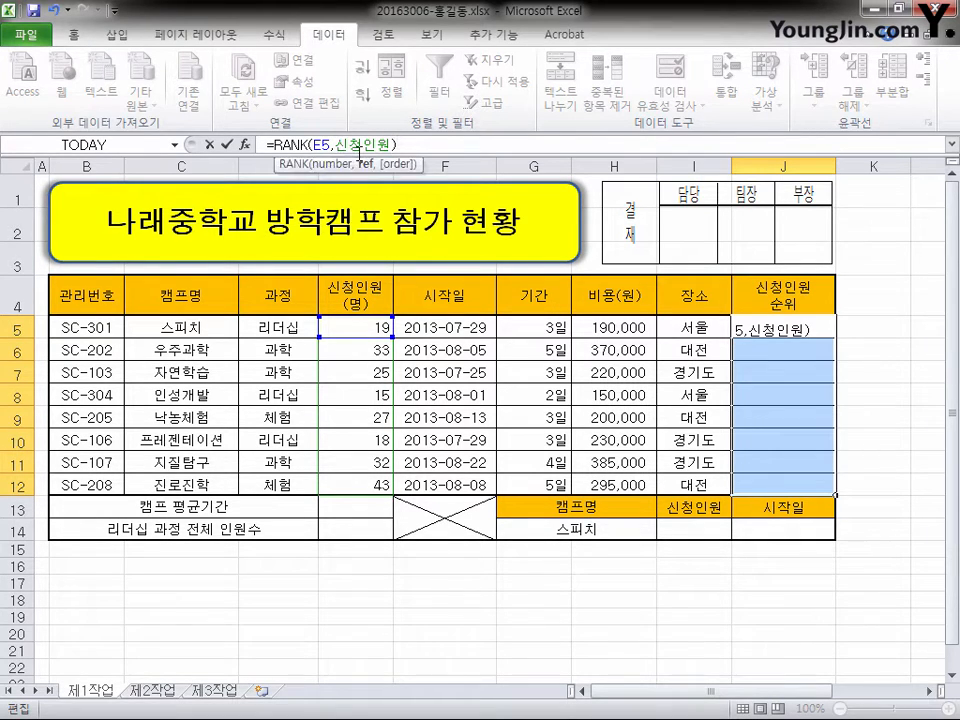
{"action": "key", "text": "ctrl+Return"}
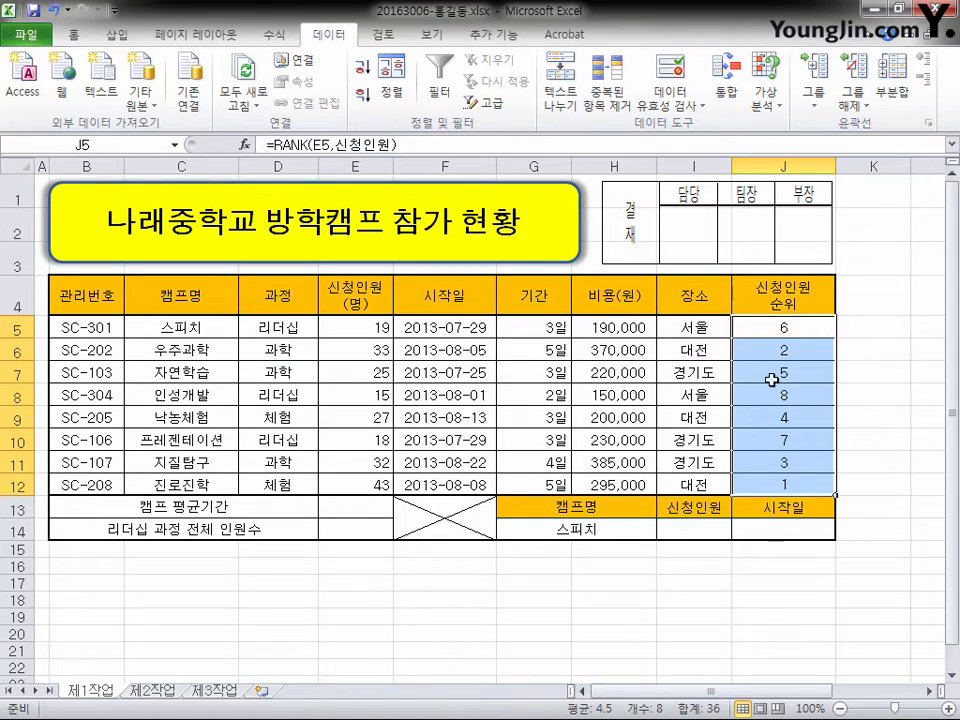
{"action": "left_click", "coordinate": [798, 485]}
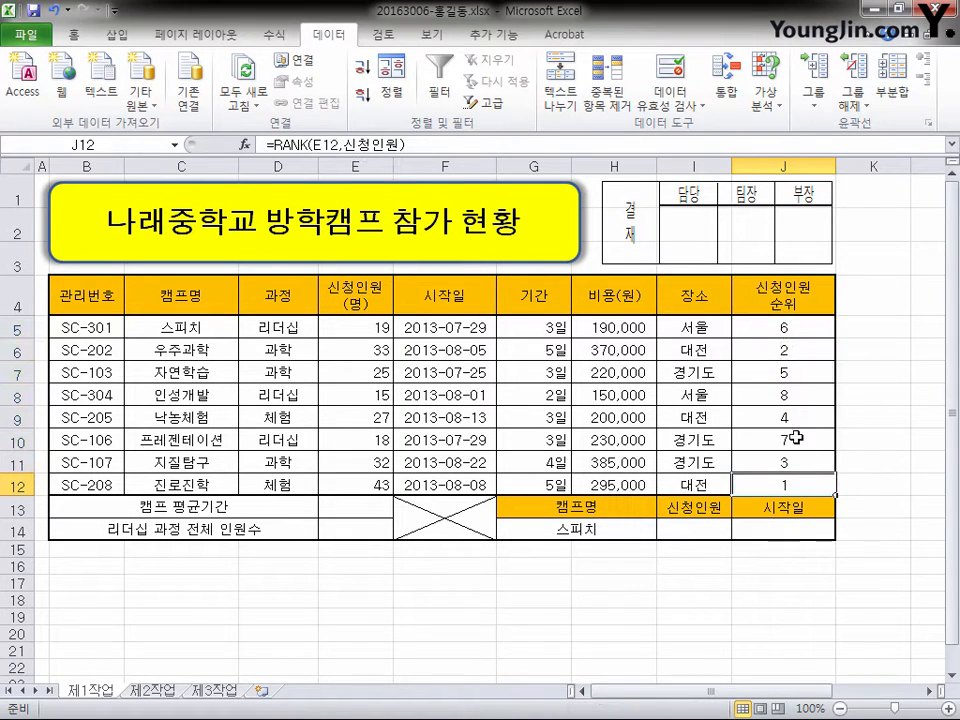
Step: Calculate the 캠프 평균기간 in E13 with =AVERAGE(G5:G12)
{"action": "left_click", "coordinate": [368, 509]}
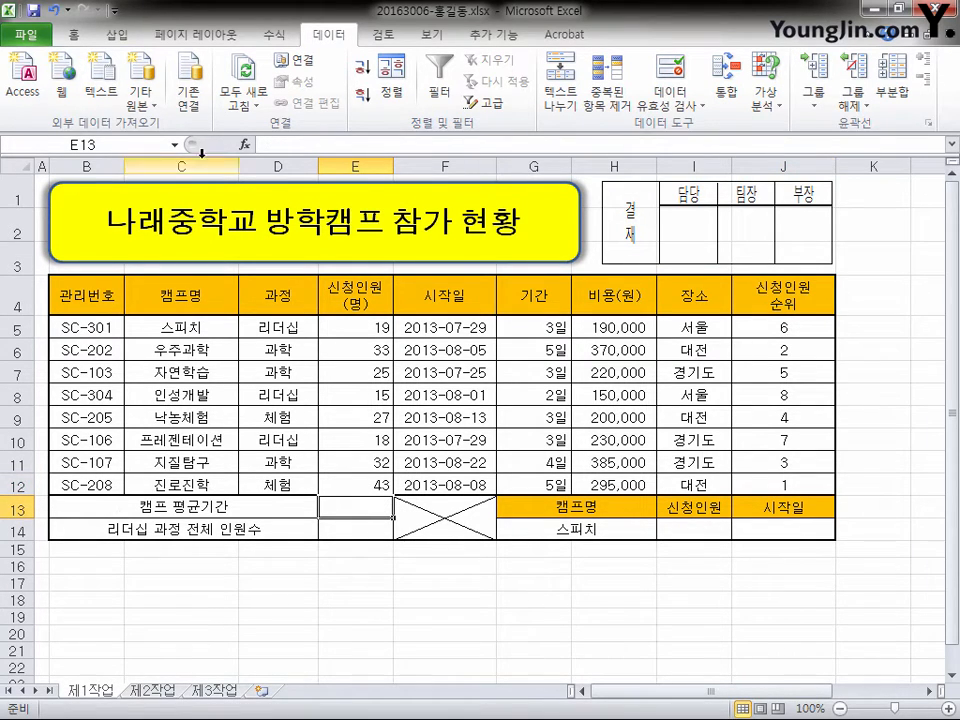
{"action": "type", "text": "="}
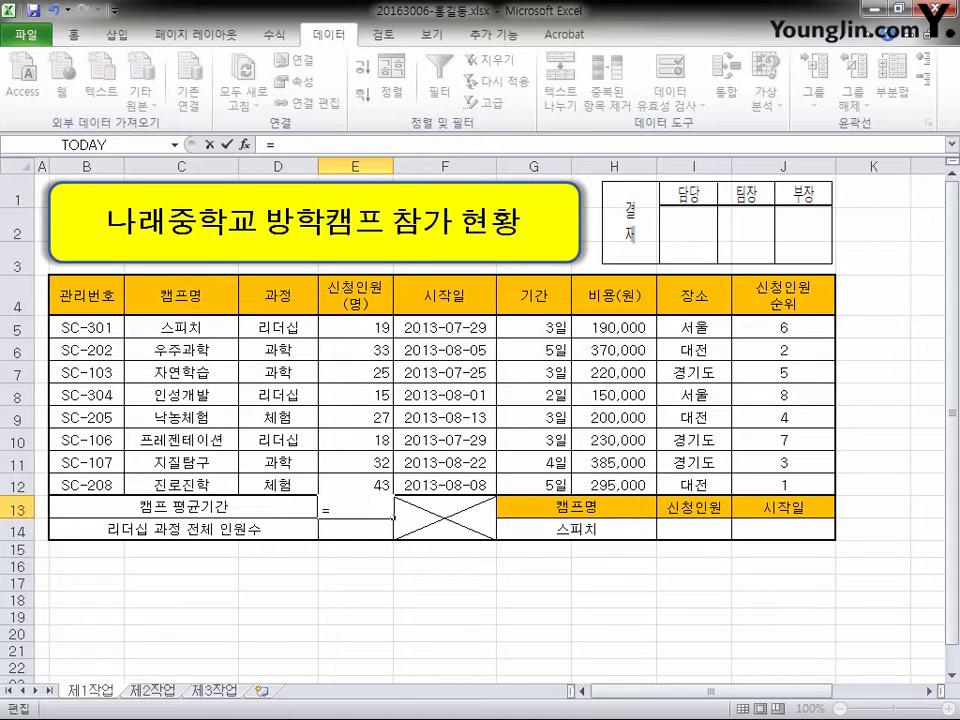
{"action": "type", "text": "AVERAGE(G5:G12)"}
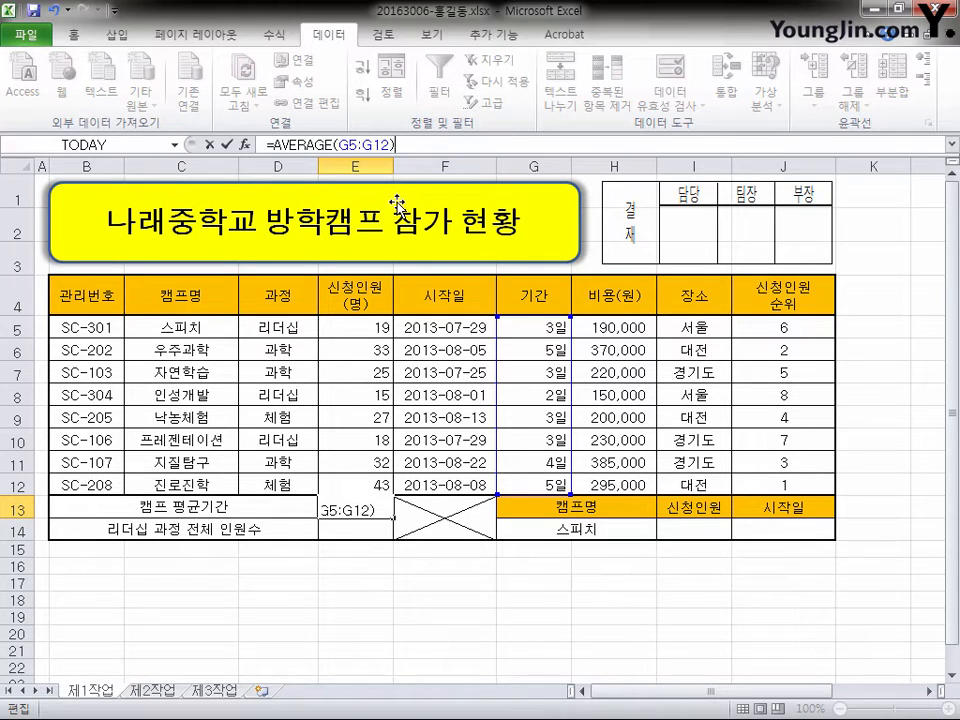
{"action": "key", "text": "Return"}
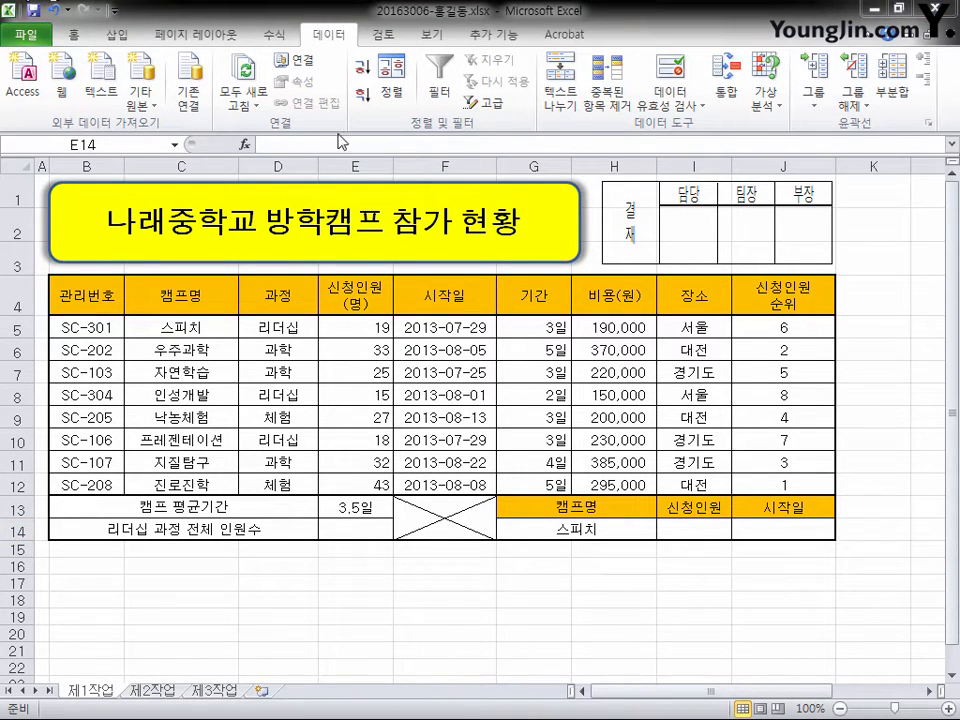
Step: Calculate the 리더십 과정 전체 인원수 in E14 with =DSUM(B4:H12,4,D4:D5)&"명"
{"action": "type", "text": "="}
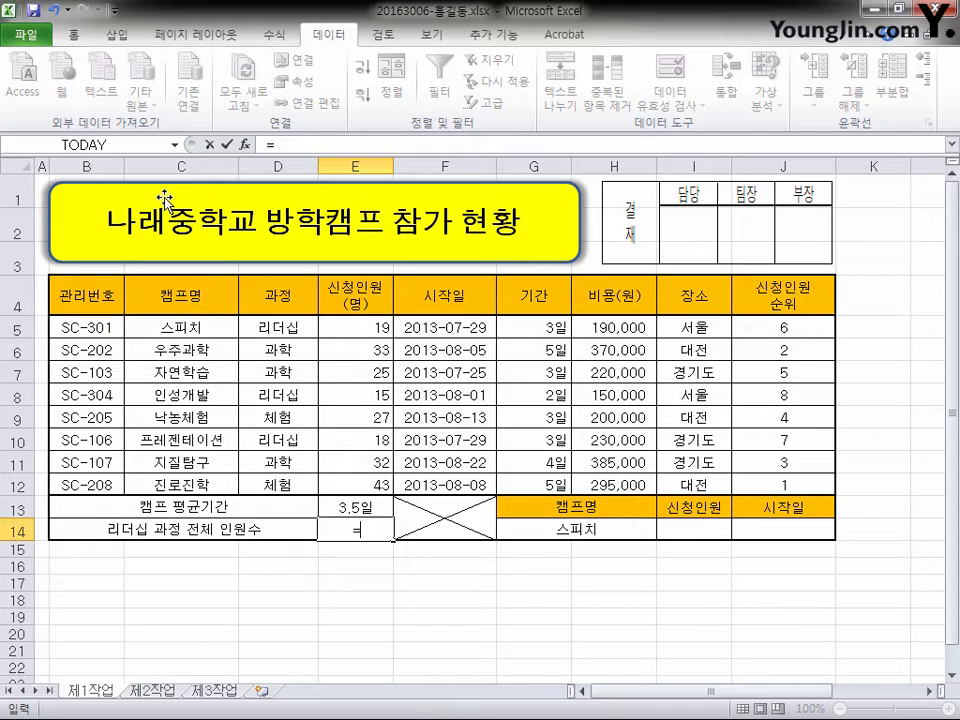
{"action": "left_click", "coordinate": [313, 150]}
{"action": "type", "text": "DSUM(B4:H12,4,D4:D5)&\"명\""}
{"action": "key", "text": "Left"}
{"action": "key", "text": "Left"}
{"action": "key", "text": "Left"}
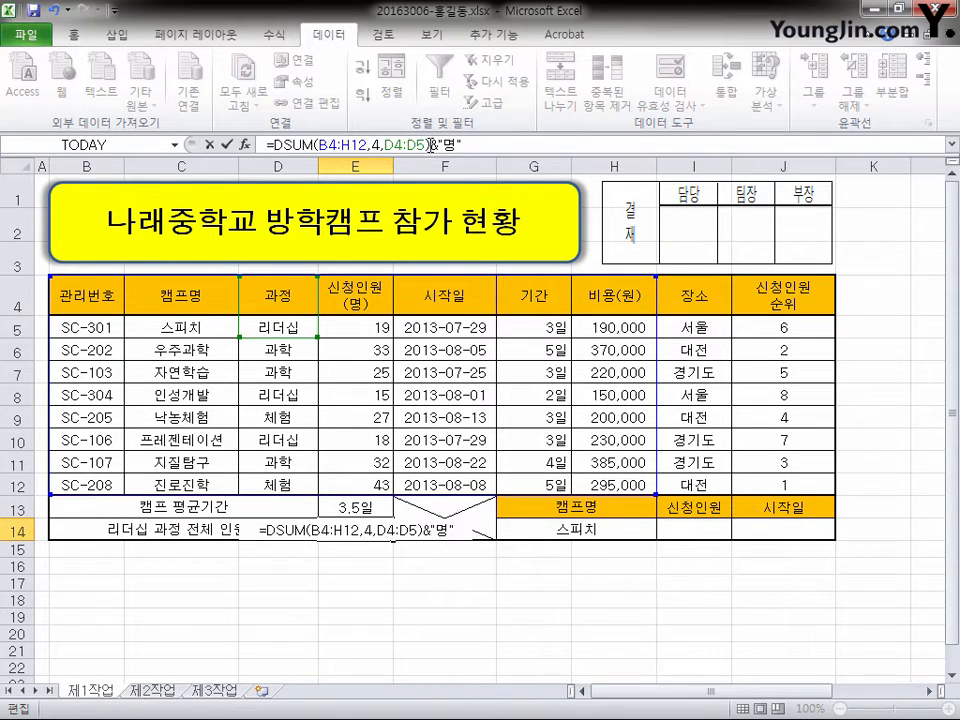
{"action": "key", "text": "shift+Left"}
{"action": "key", "text": "Return"}
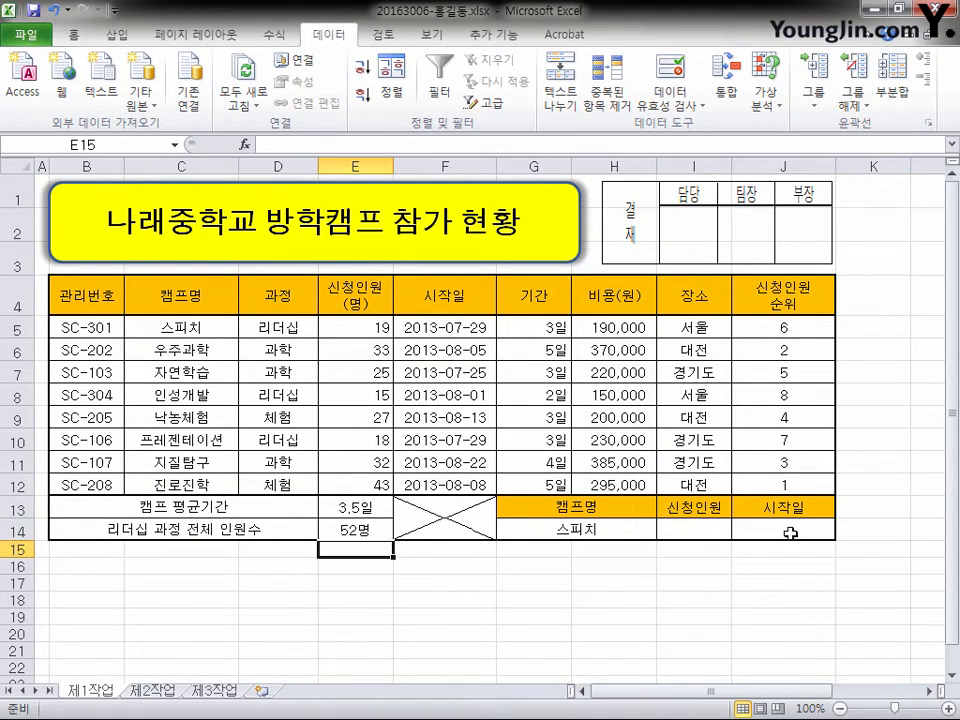
Step: Look up the 신청인원 for the selected camp in I14 with =VLOOKUP(G14,C5:H12,3,FALSE)
{"action": "left_click", "coordinate": [712, 526]}
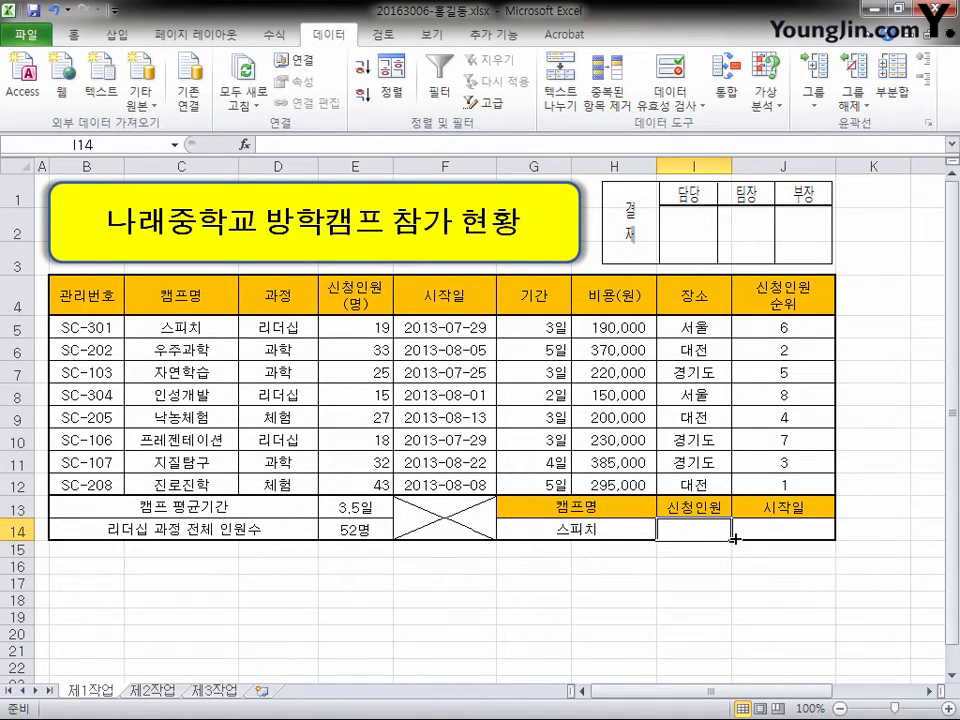
{"action": "left_click", "coordinate": [303, 146]}
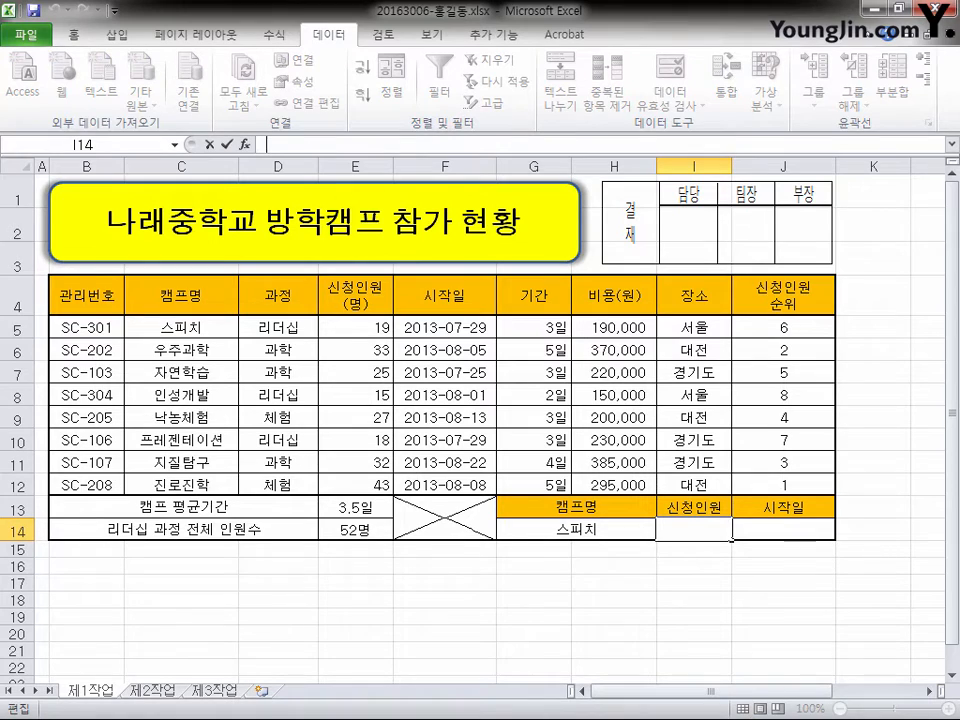
{"action": "type", "text": "="}
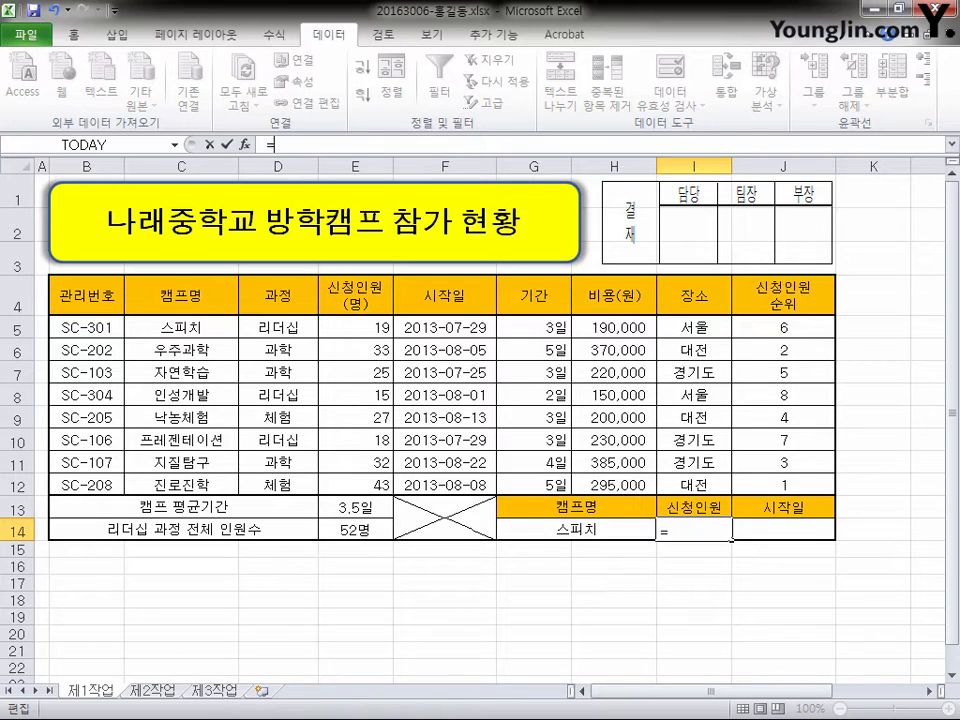
{"action": "type", "text": "VLOOKUP(G14,C5:H12,3,FALSE)"}
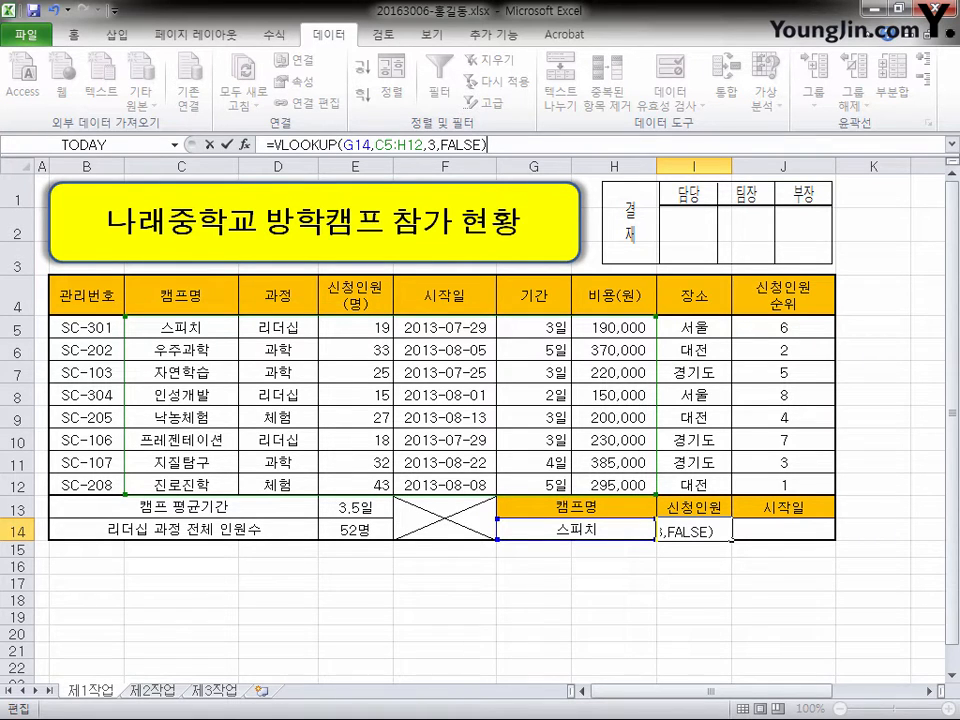
{"action": "key", "text": "Return"}
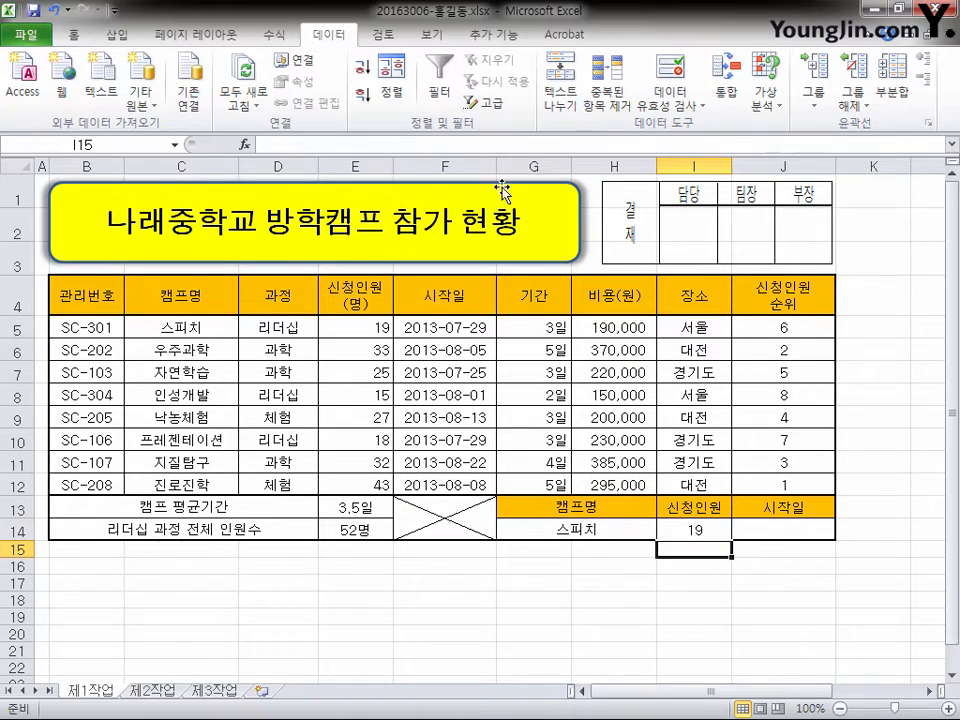
{"action": "left_click", "coordinate": [716, 535]}
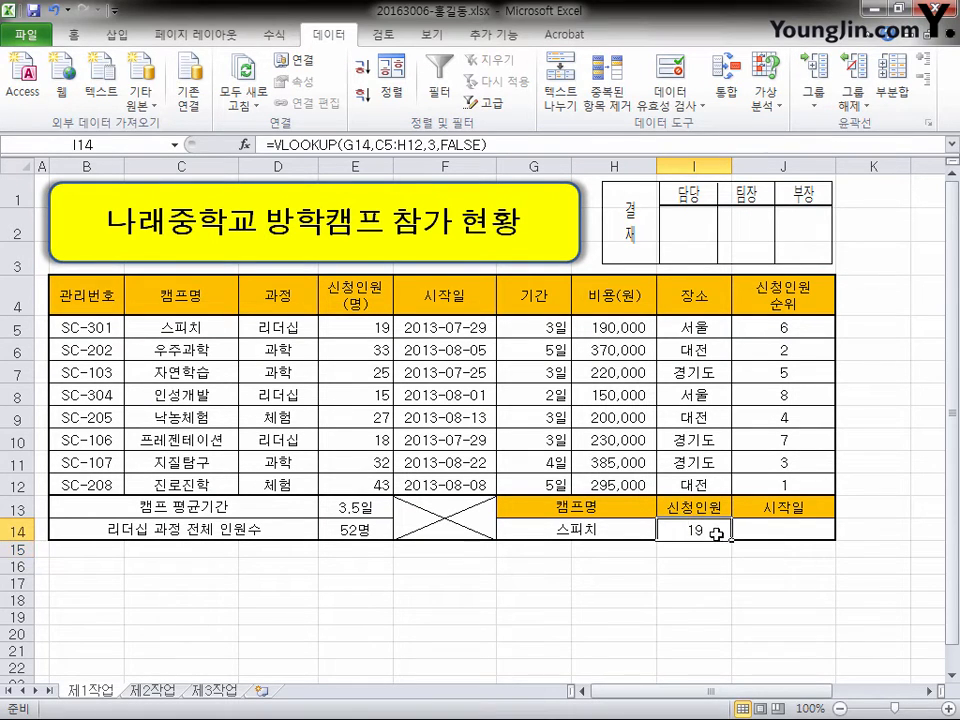
Step: Look up the 시작일 for the selected camp in J14 with =INDEX(F5:F12,MATCH(G14,C5:C12,0))
{"action": "left_click", "coordinate": [792, 531]}
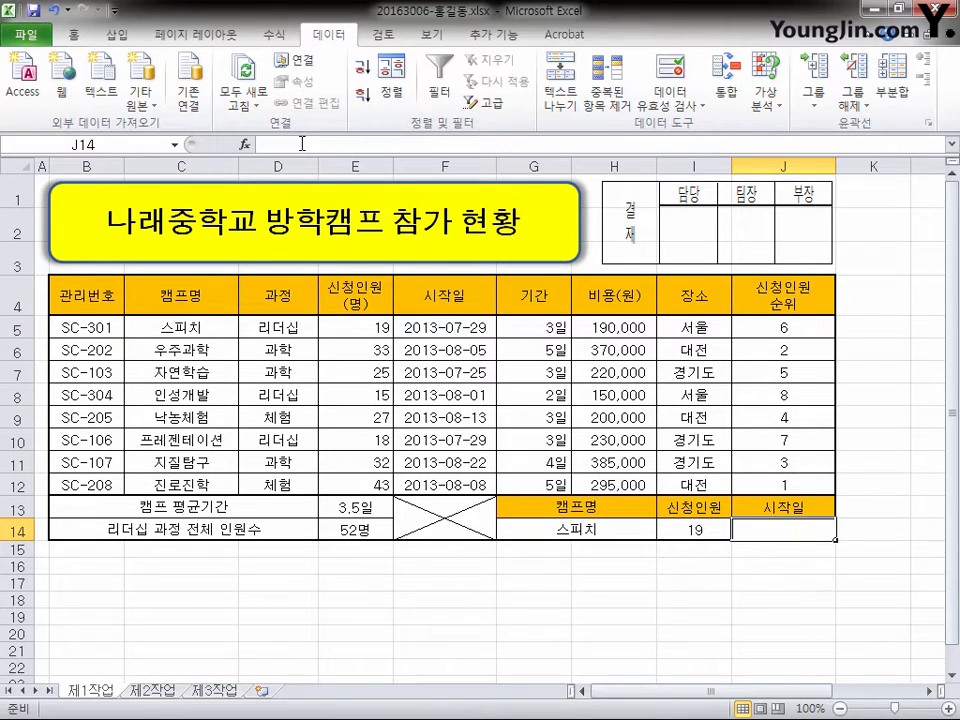
{"action": "left_click", "coordinate": [270, 145]}
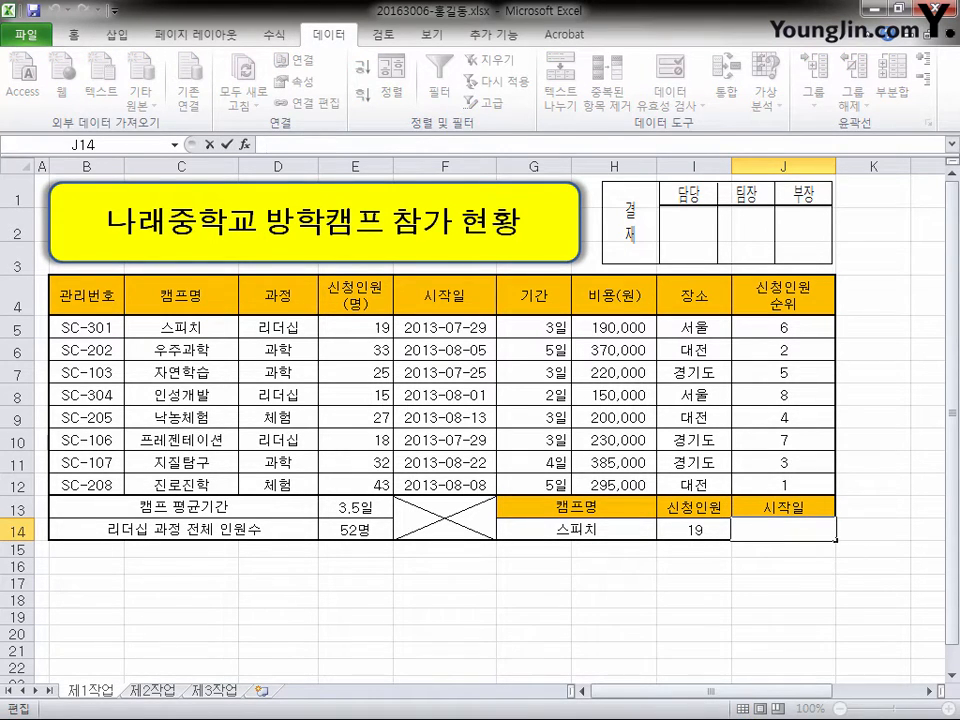
{"action": "type", "text": "="}
{"action": "type", "text": "INDEX(F5:F12,MATCH(G14,C5:C12,0))"}
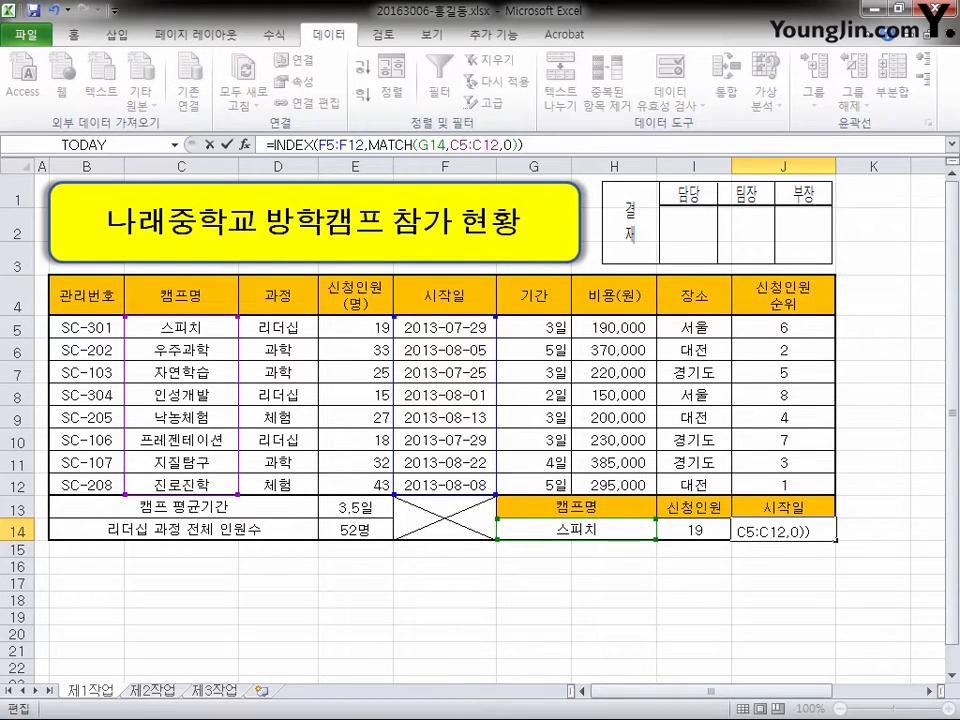
{"action": "left_click", "coordinate": [367, 144]}
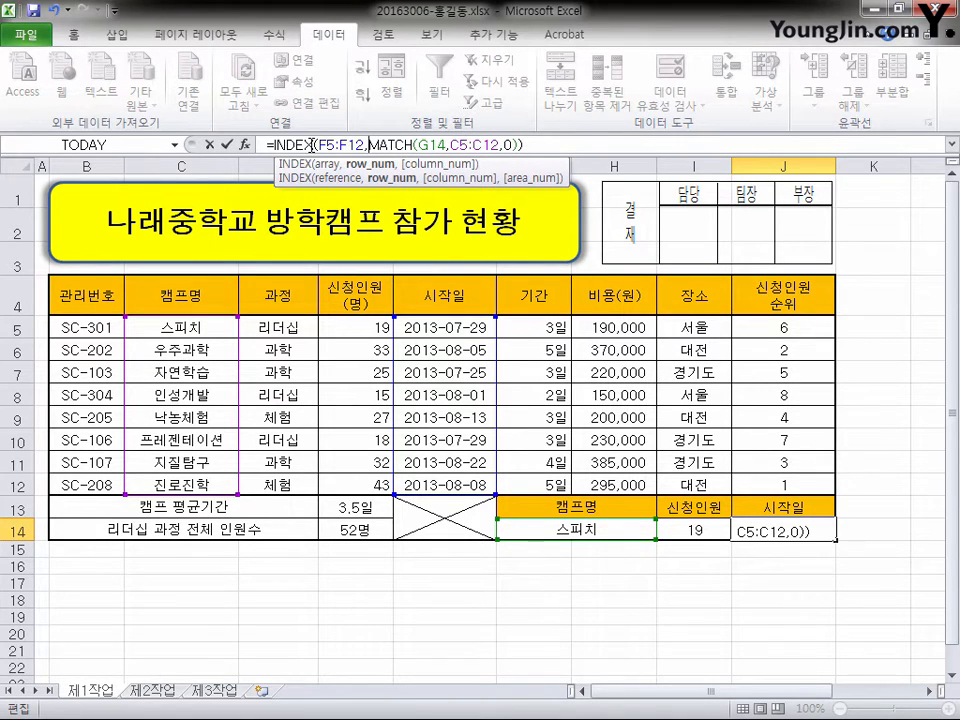
{"action": "key", "text": "Return"}
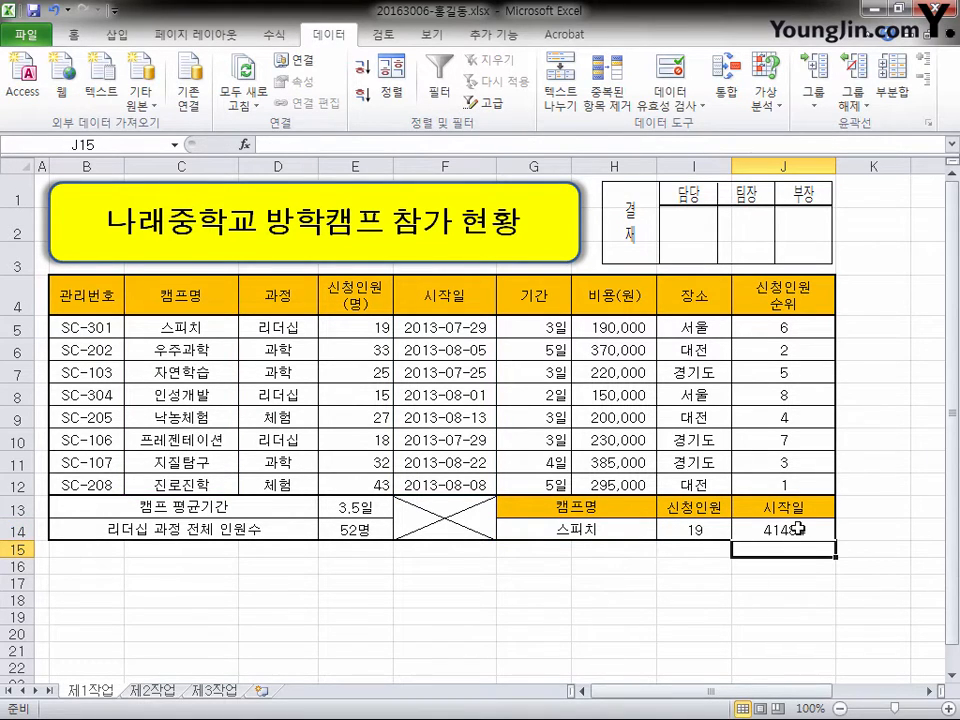
Step: Format the 시작일 result in J14 as a date (날짜) in the *2001-03-14 style
{"action": "left_click", "coordinate": [798, 528]}
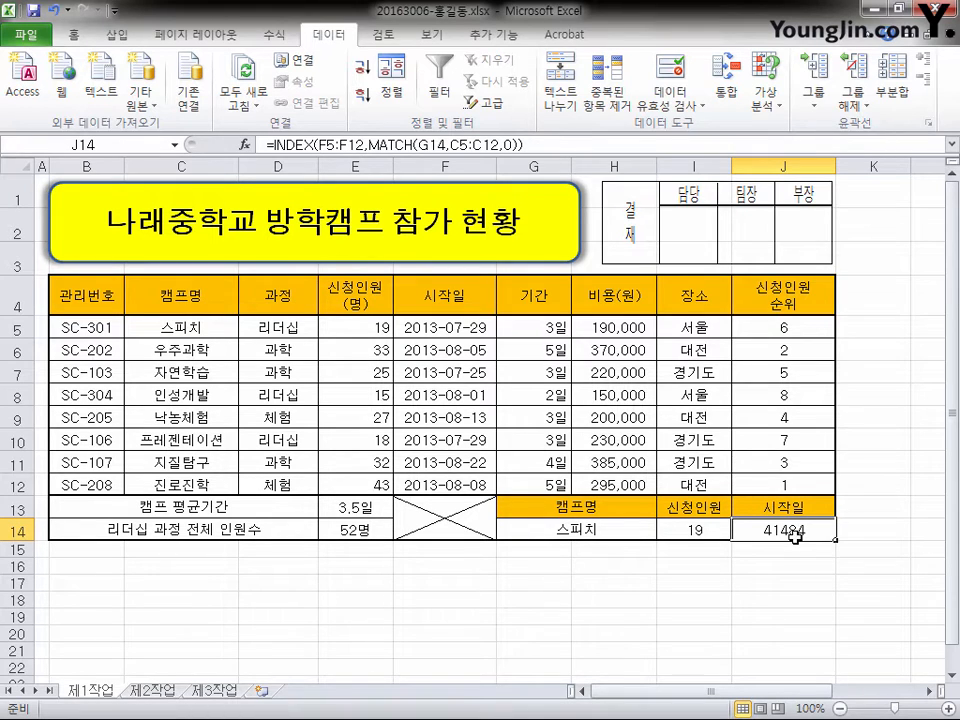
{"action": "key", "text": "ctrl+1"}
{"action": "left_click", "coordinate": [431, 121]}
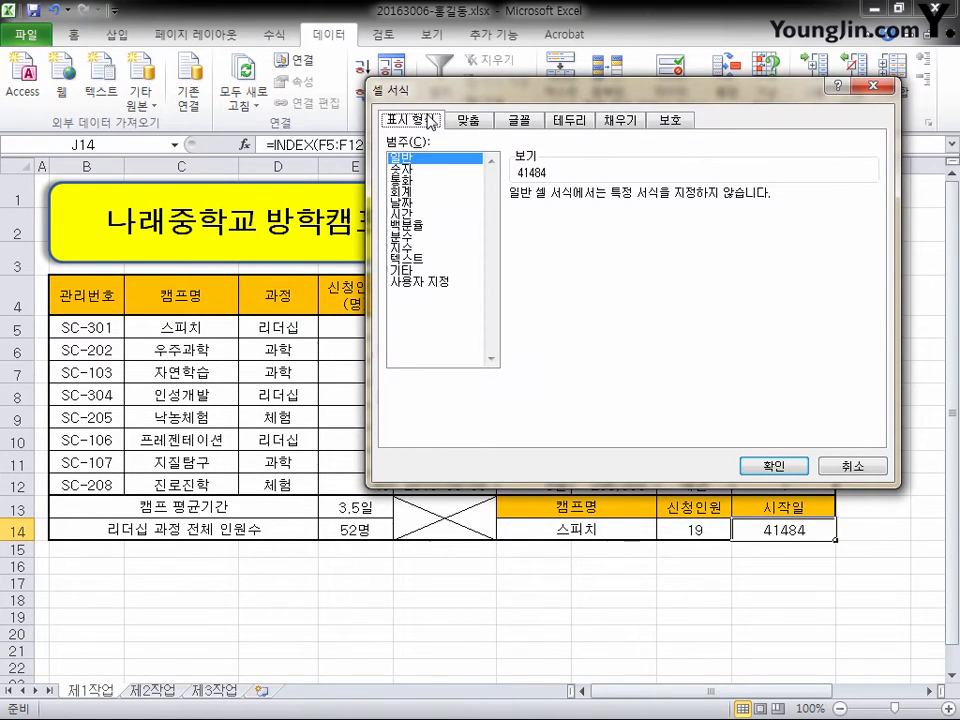
{"action": "left_click", "coordinate": [424, 204]}
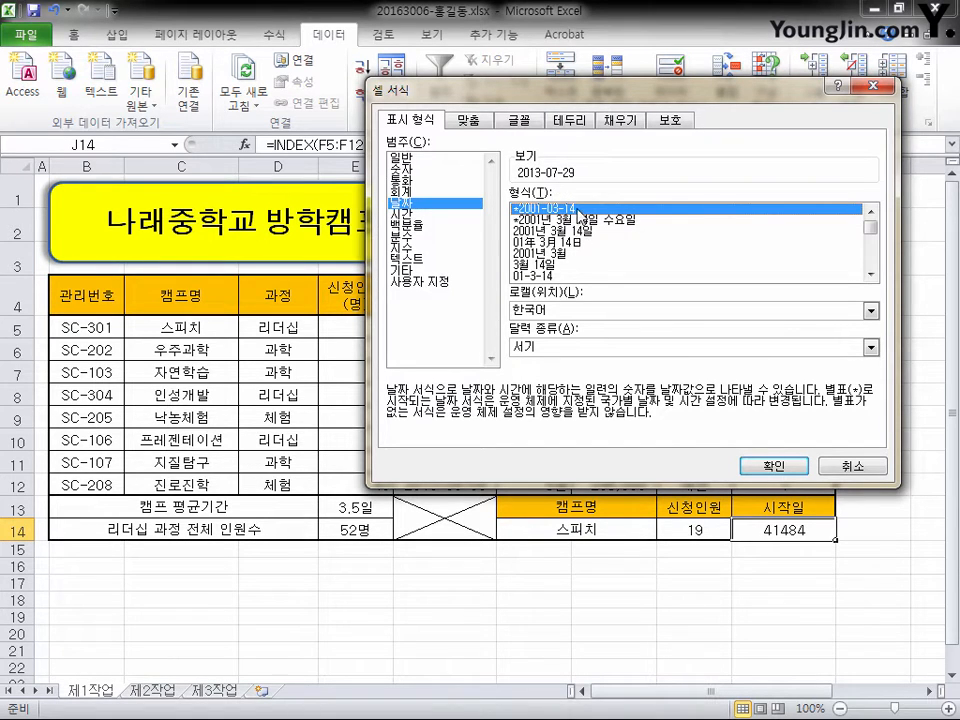
{"action": "left_click", "coordinate": [775, 466]}
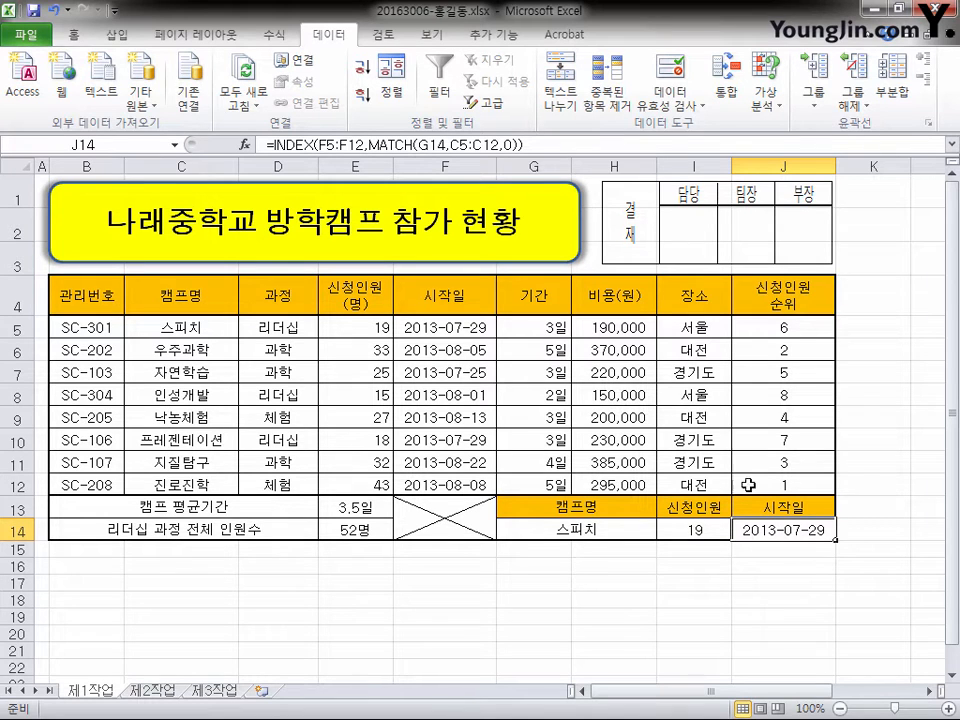
{"action": "left_click", "coordinate": [380, 349]}
{"action": "left_click_drag", "start_coordinate": [381, 462], "coordinate": [381, 482]}
{"action": "left_click", "coordinate": [377, 349]}
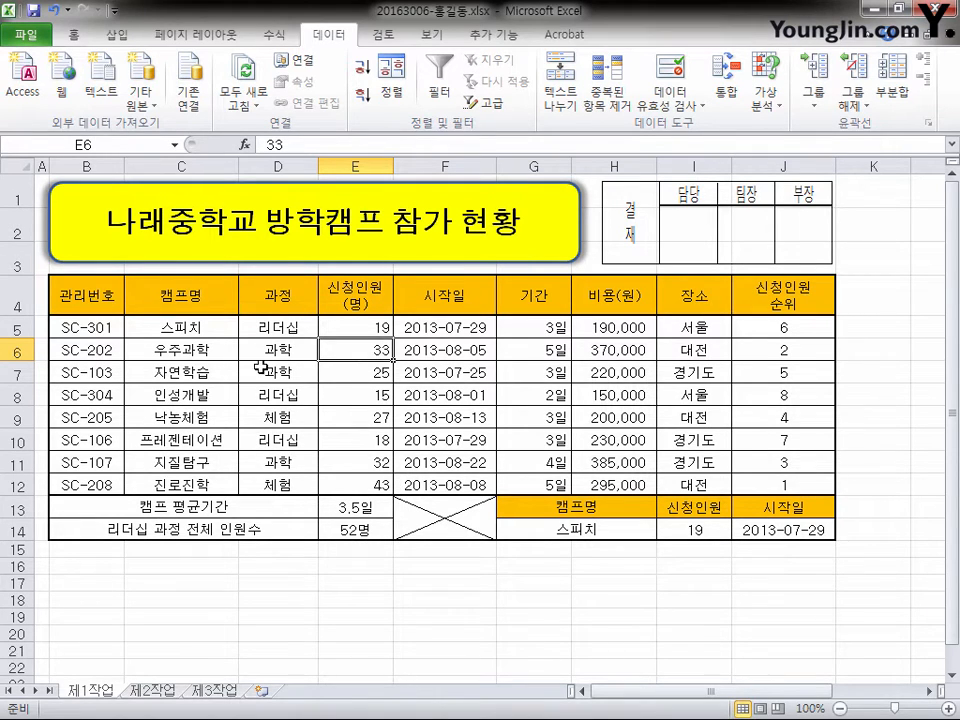
Step: Start a formula-based conditional formatting rule for B5:J12 with the condition =$E5>=30
{"action": "left_click_drag", "start_coordinate": [87, 328], "coordinate": [765, 476]}
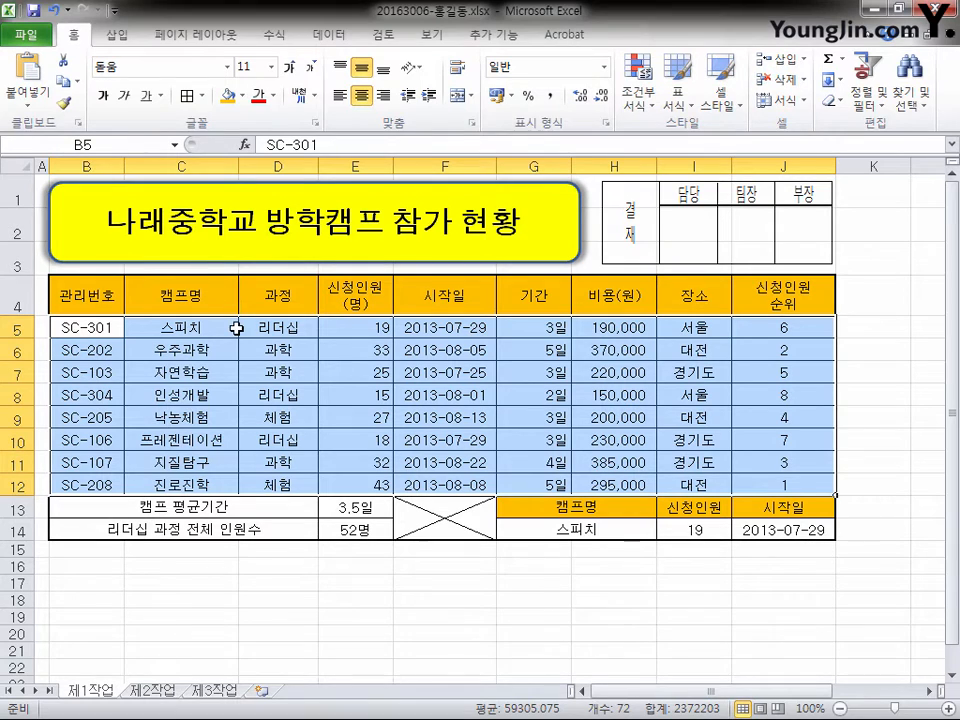
{"action": "left_click", "coordinate": [652, 104]}
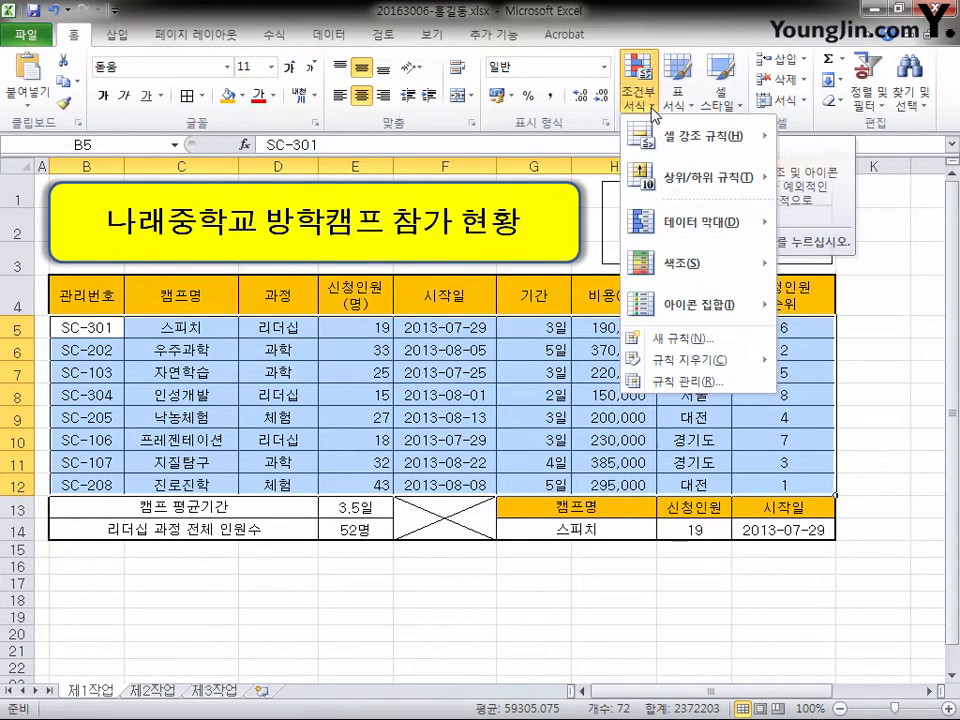
{"action": "left_click", "coordinate": [658, 340]}
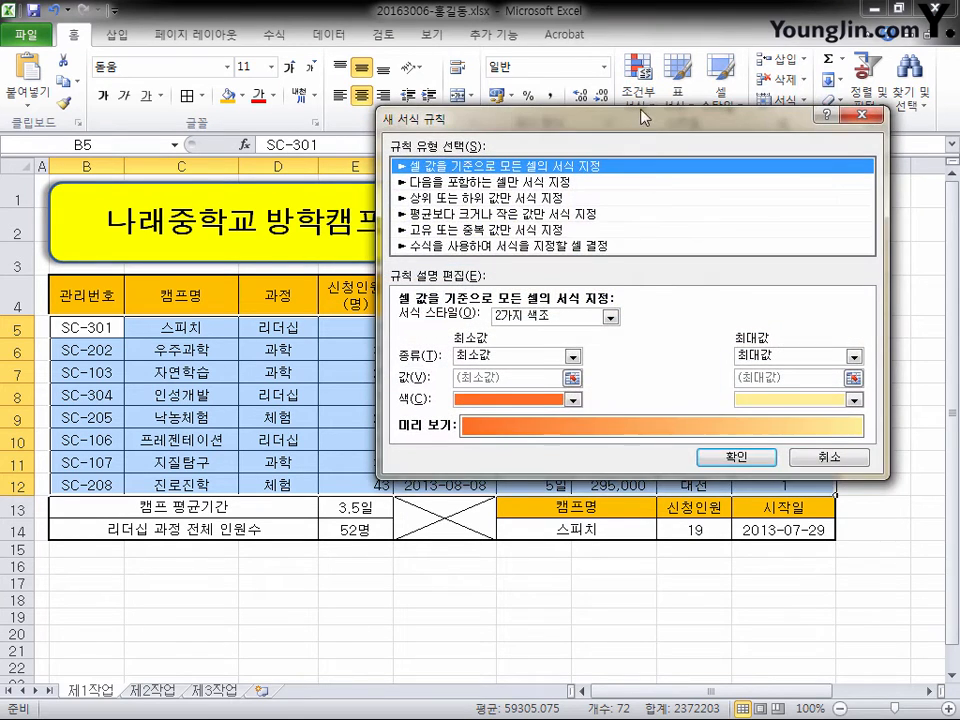
{"action": "left_click_drag", "start_coordinate": [639, 124], "coordinate": [639, 96]}
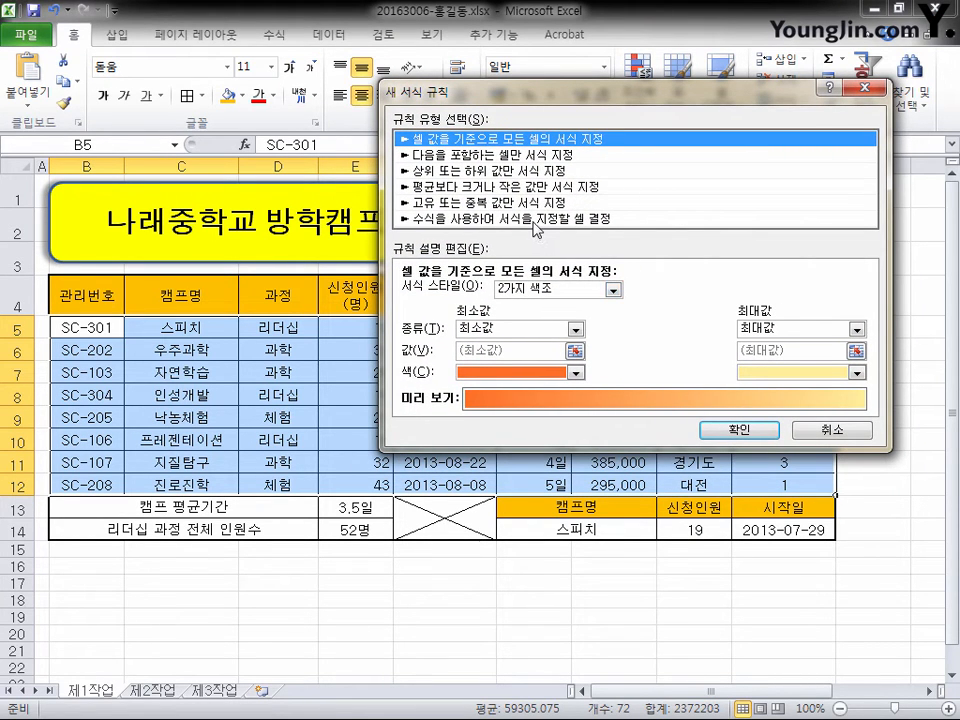
{"action": "left_click", "coordinate": [537, 219]}
{"action": "left_click", "coordinate": [517, 291]}
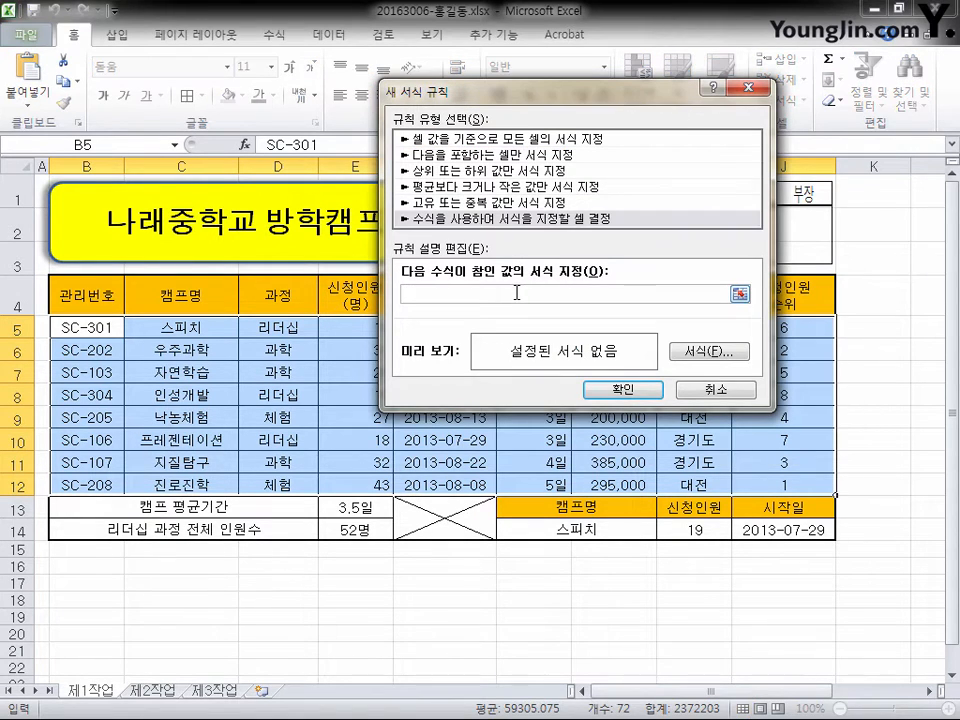
{"action": "type", "text": "=$E5>=30"}
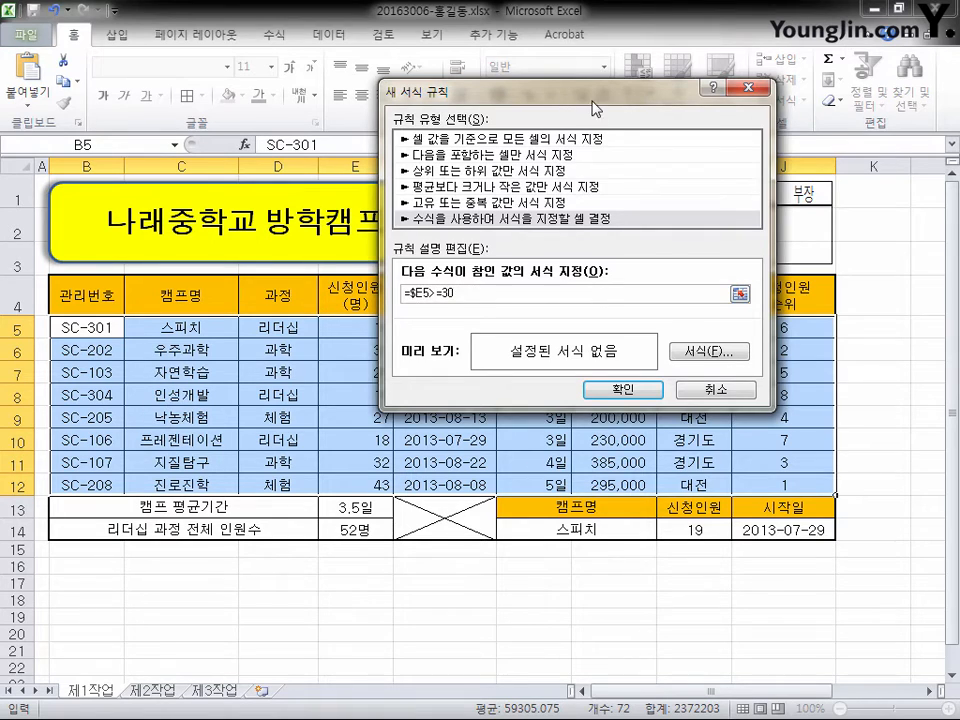
{"action": "left_click_drag", "start_coordinate": [445, 88], "coordinate": [570, 97]}
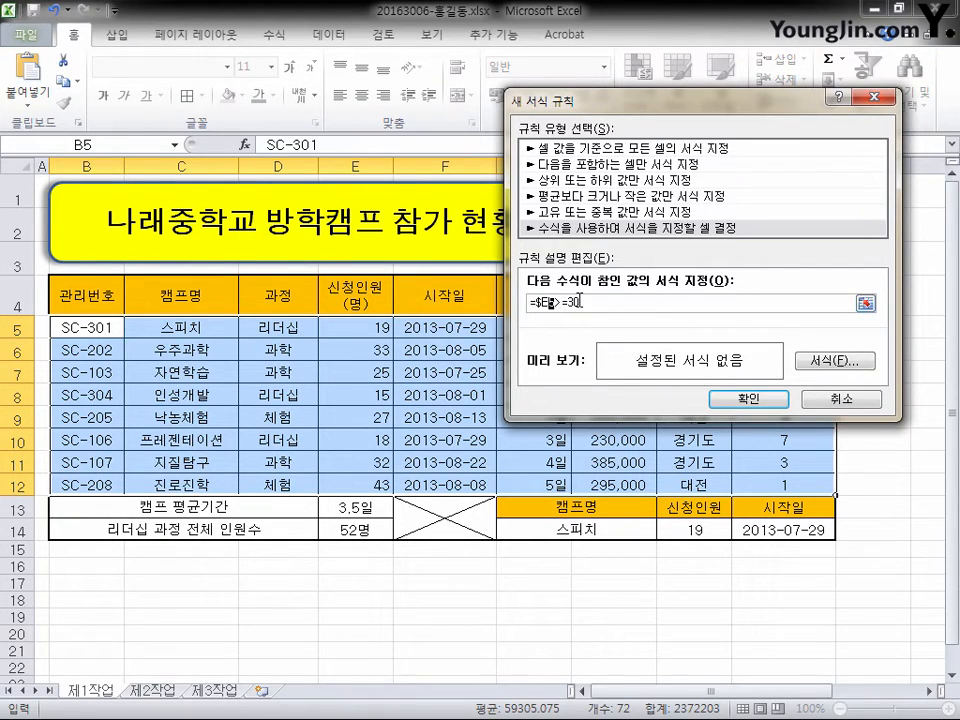
{"action": "key", "text": "Delete"}
Step: Give the conditional formatting rule a standard red font color and apply it to the table rows
{"action": "left_click", "coordinate": [850, 361]}
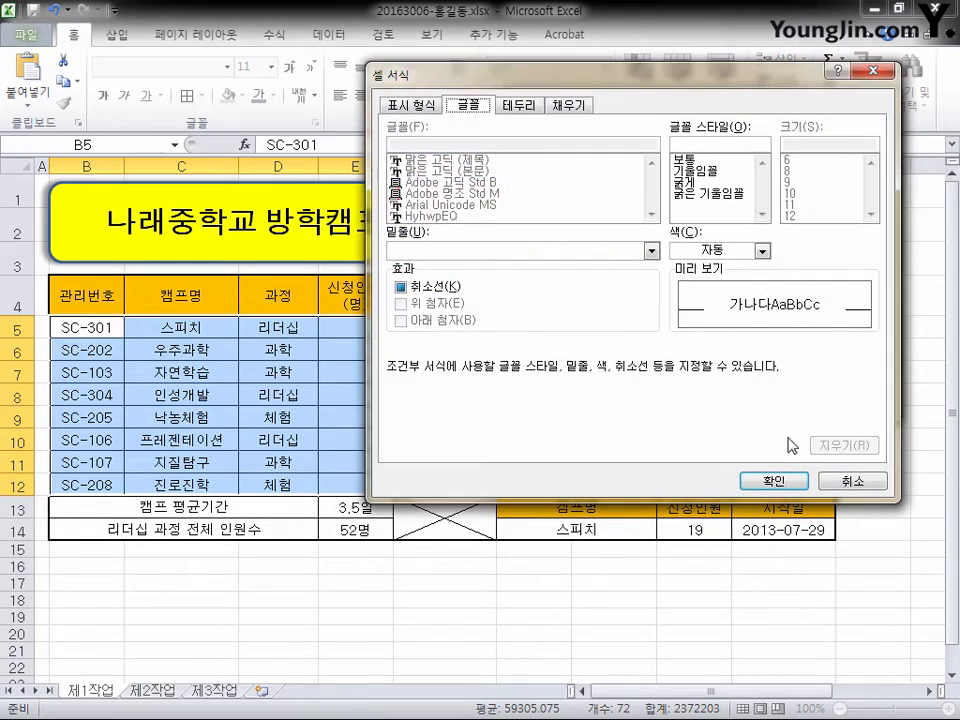
{"action": "left_click", "coordinate": [760, 250]}
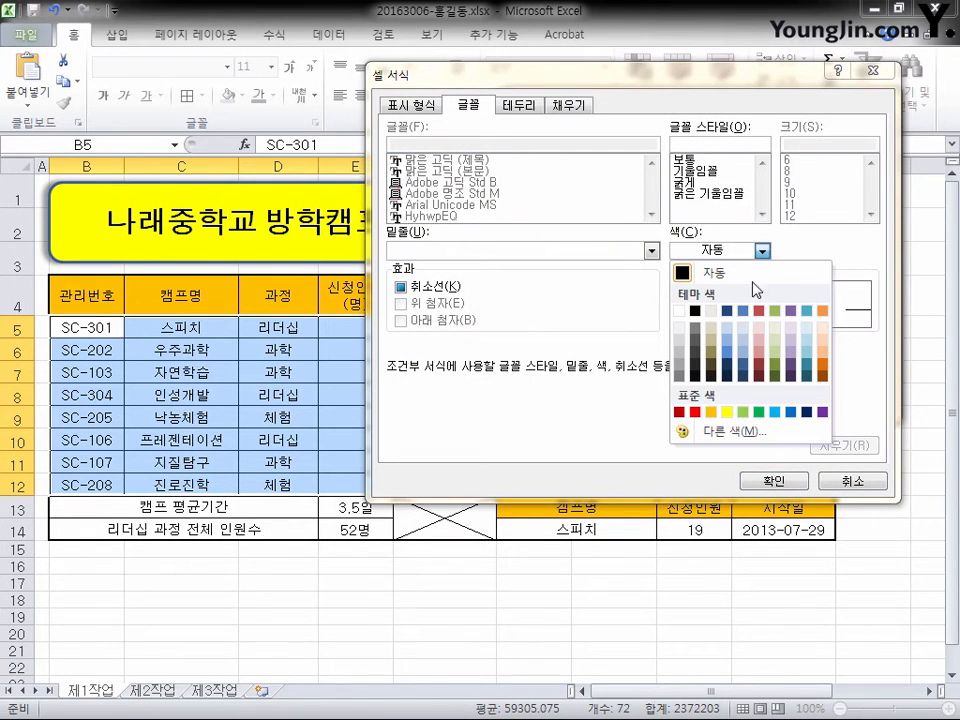
{"action": "left_click", "coordinate": [692, 413]}
{"action": "left_click", "coordinate": [774, 479]}
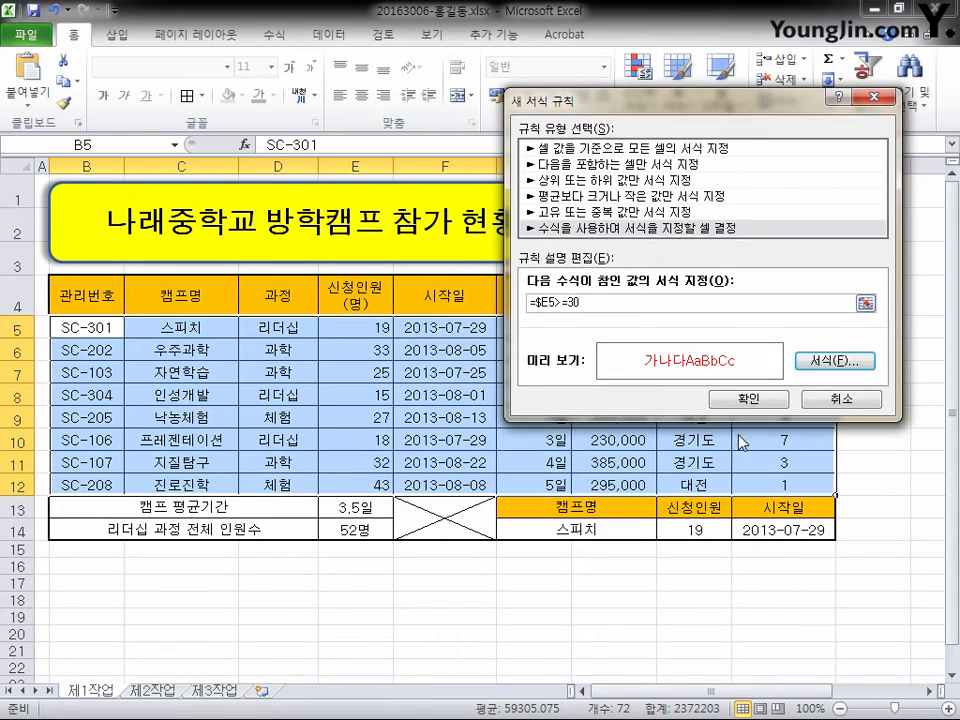
{"action": "left_click", "coordinate": [572, 337]}
{"action": "left_click", "coordinate": [382, 351]}
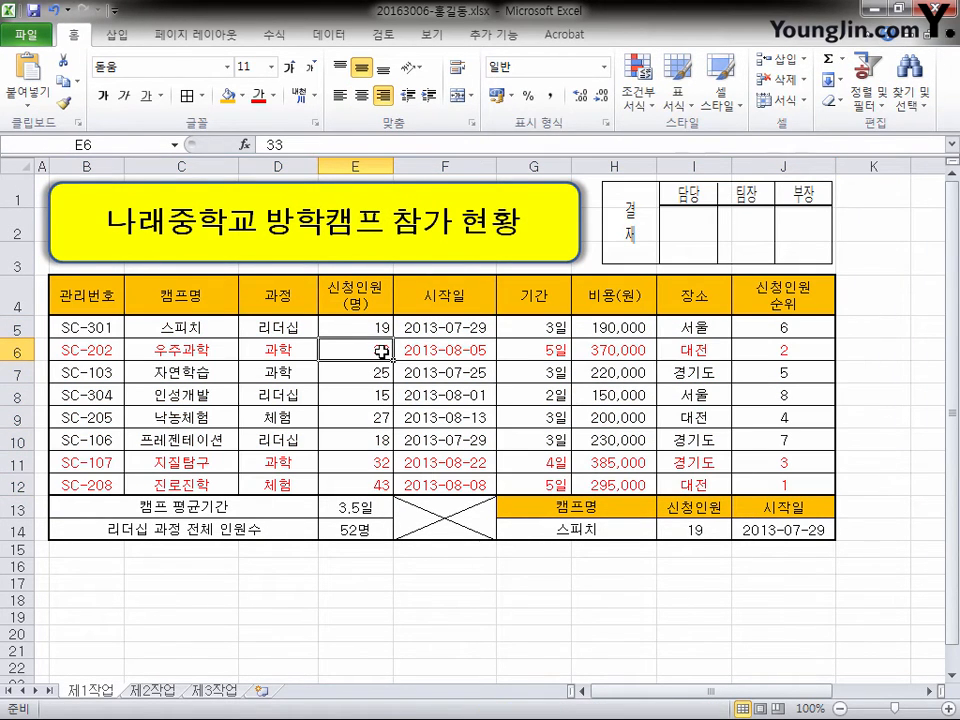
{"action": "left_click", "coordinate": [381, 461]}
{"action": "left_click", "coordinate": [381, 485]}
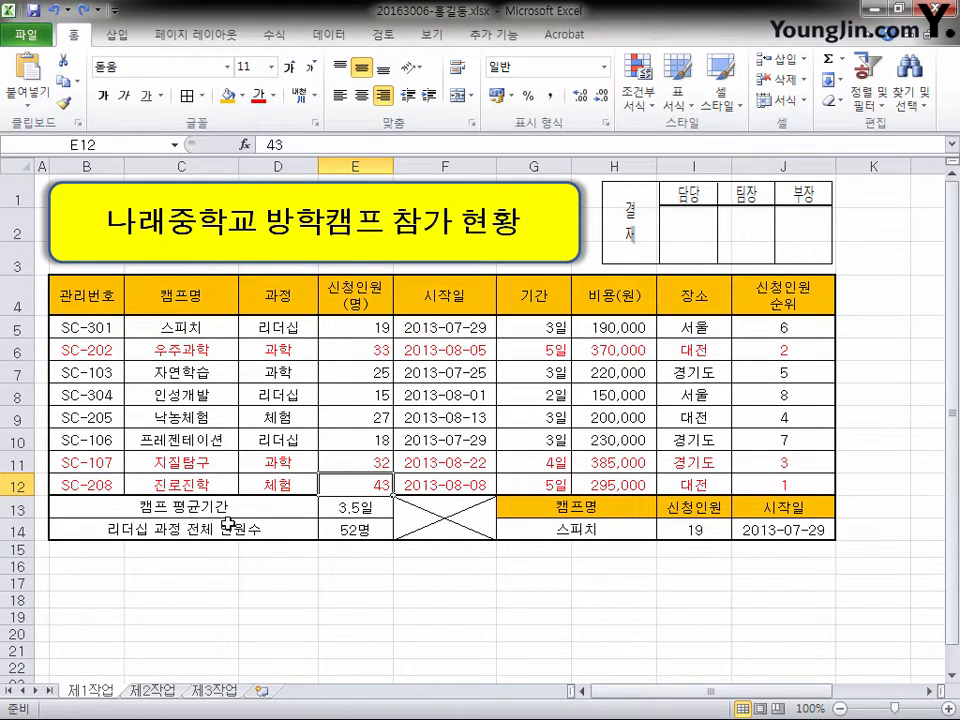
Step: Copy the camp table B4:H12 from 제1작업 and paste it at cell B2 of the 제2작업 sheet
{"action": "left_click", "coordinate": [92, 298]}
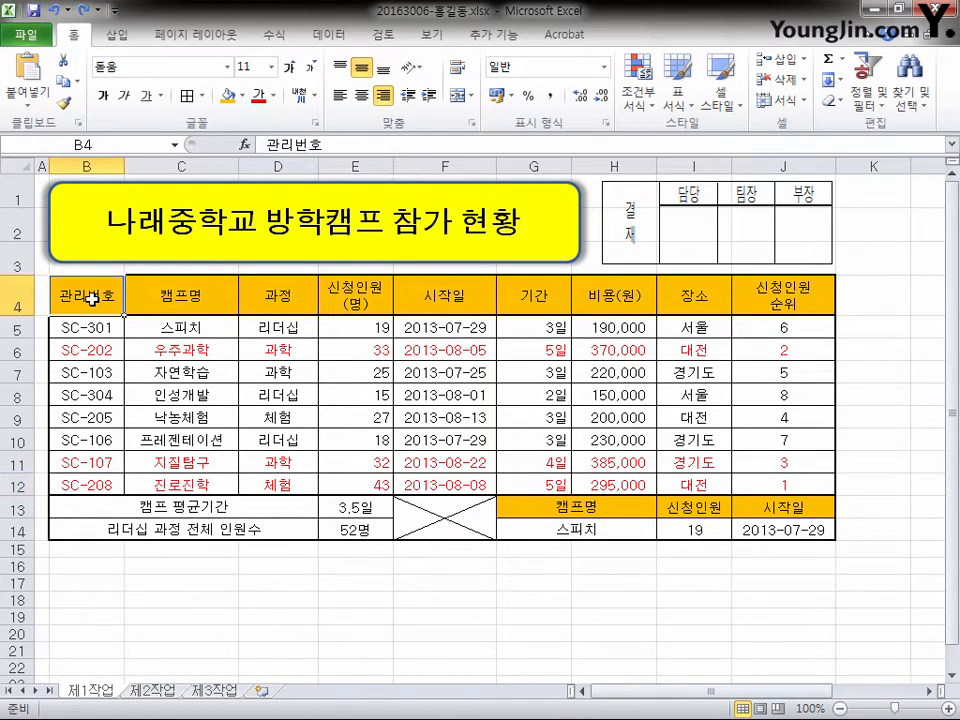
{"action": "left_click_drag", "start_coordinate": [92, 298], "coordinate": [600, 490]}
{"action": "key", "text": "ctrl+c"}
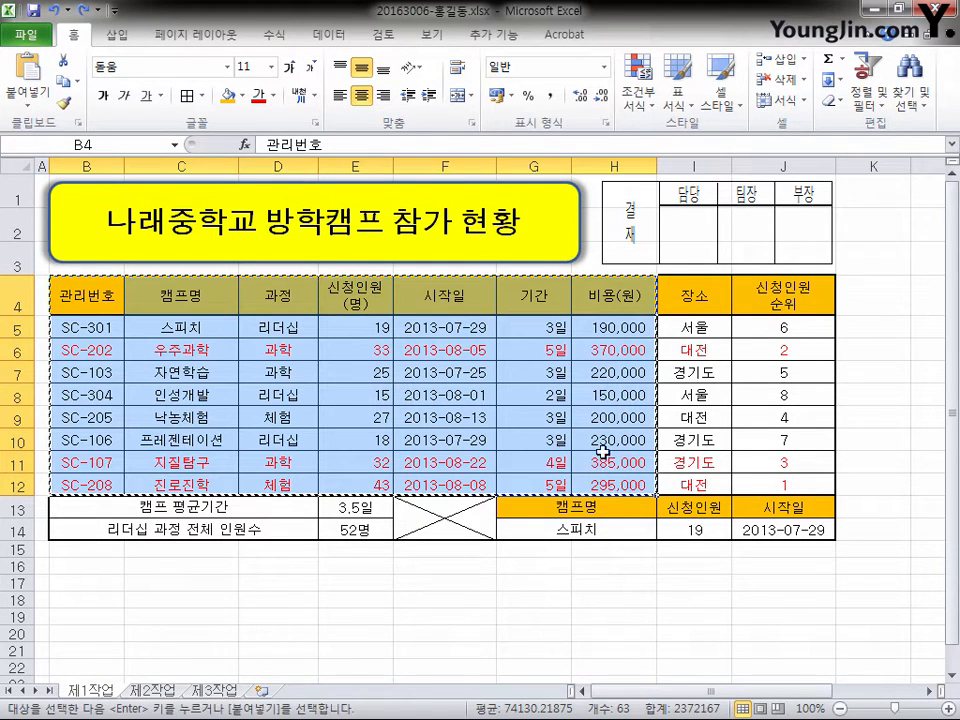
{"action": "left_click", "coordinate": [150, 690]}
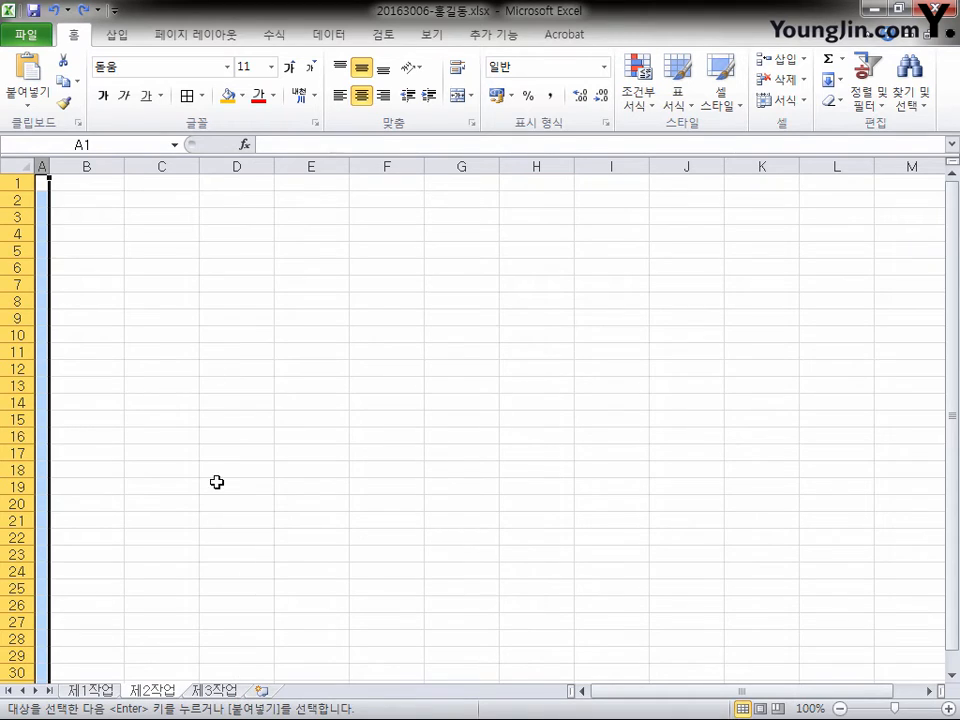
{"action": "left_click", "coordinate": [102, 205]}
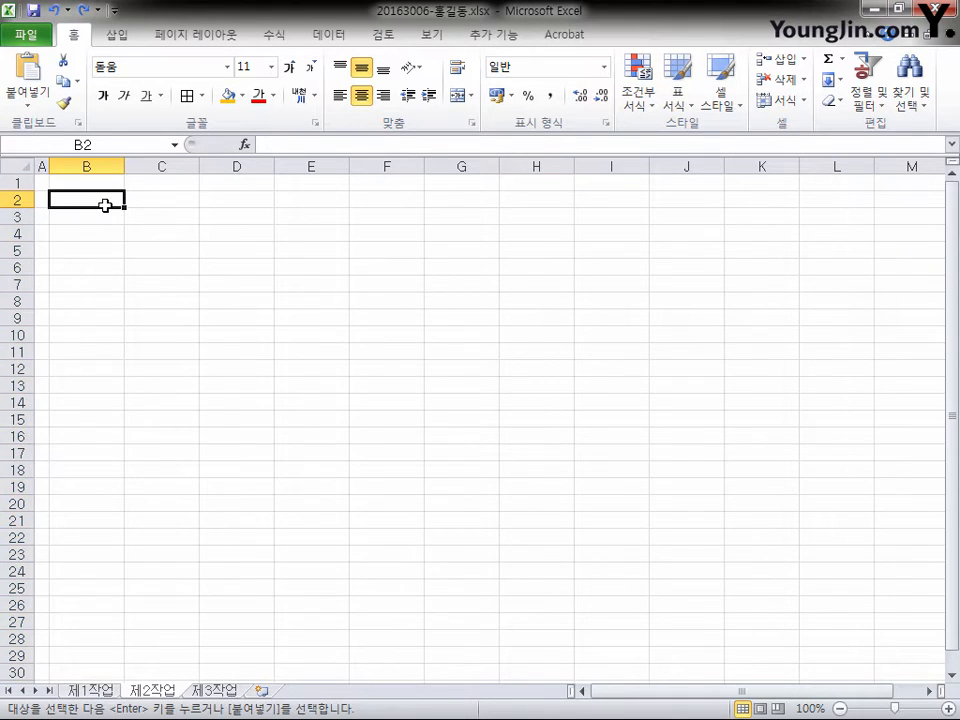
{"action": "key", "text": "ctrl+v"}
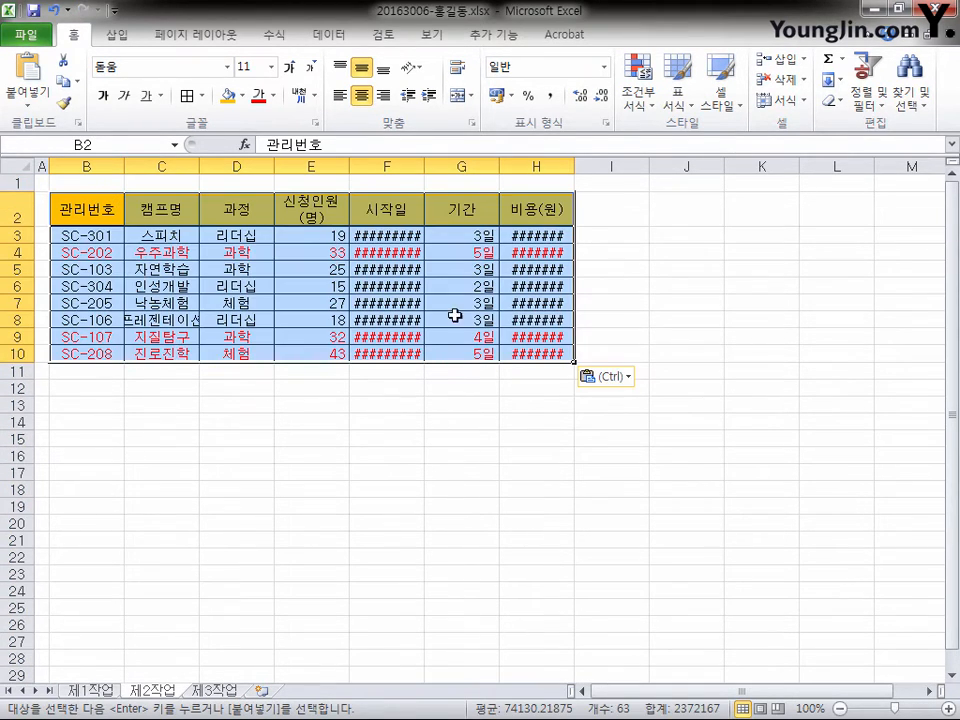
Step: Open the Paste Special (선택하여 붙여넣기) options for the table pasted on 제2작업
{"action": "left_click", "coordinate": [45, 97]}
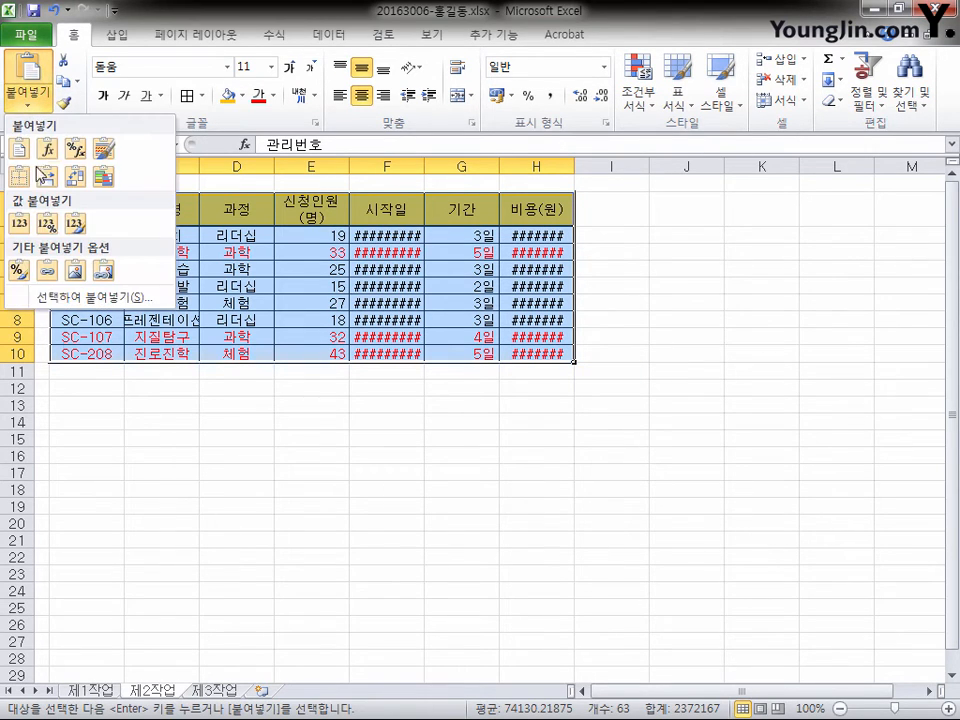
{"action": "left_click", "coordinate": [97, 298]}
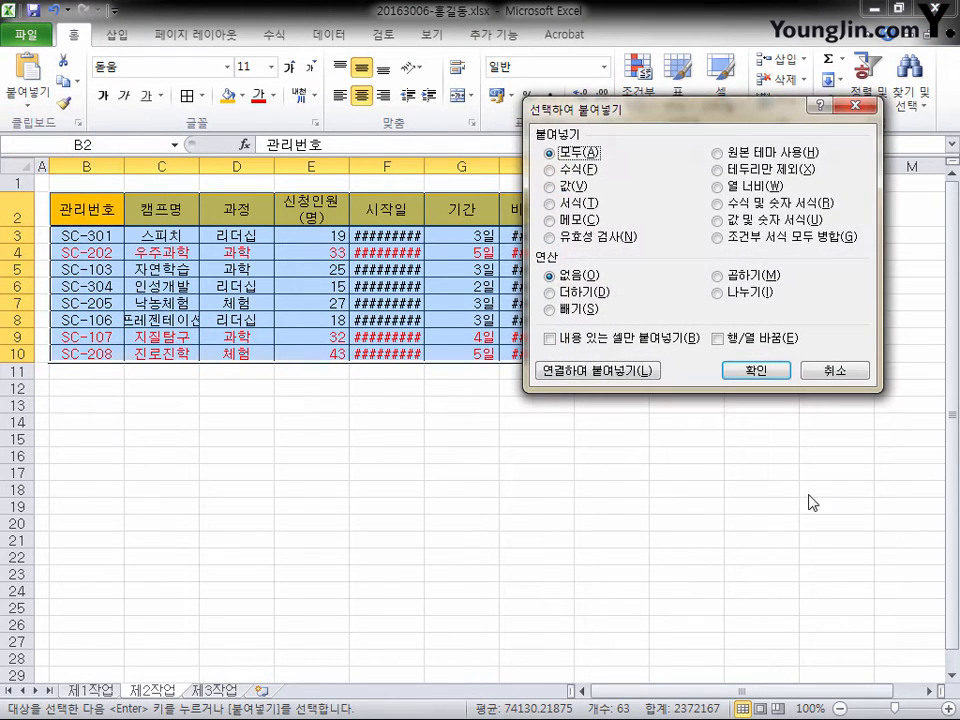
Step: Paste the source column widths onto the copied table and set the height of rows 3 to 10 to 19.50
{"action": "left_click", "coordinate": [745, 188]}
{"action": "left_click", "coordinate": [760, 372]}
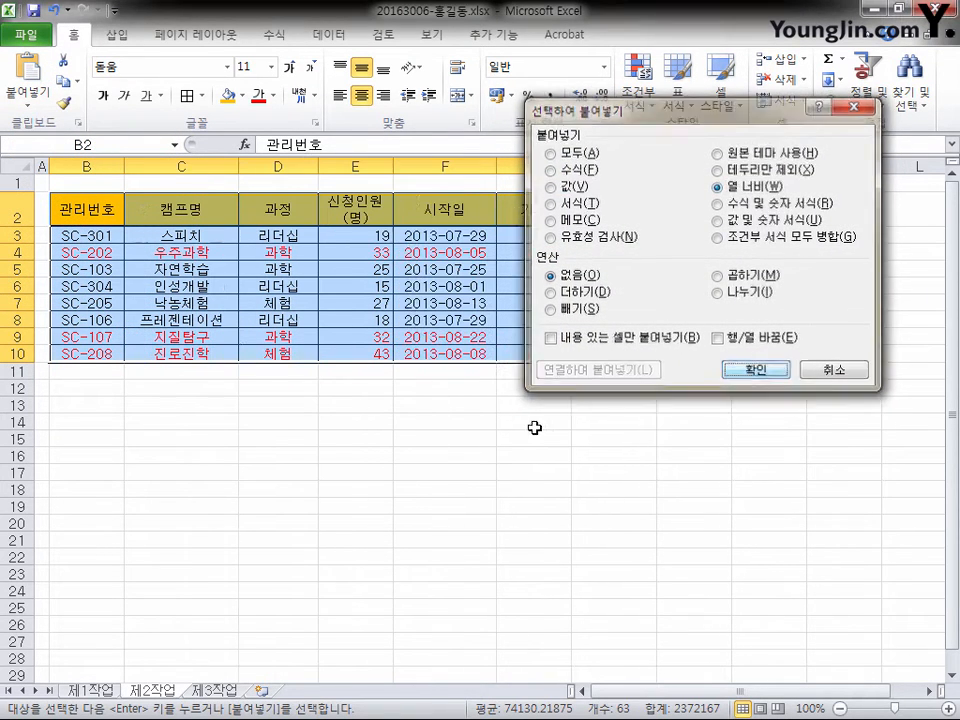
{"action": "left_click", "coordinate": [17, 235]}
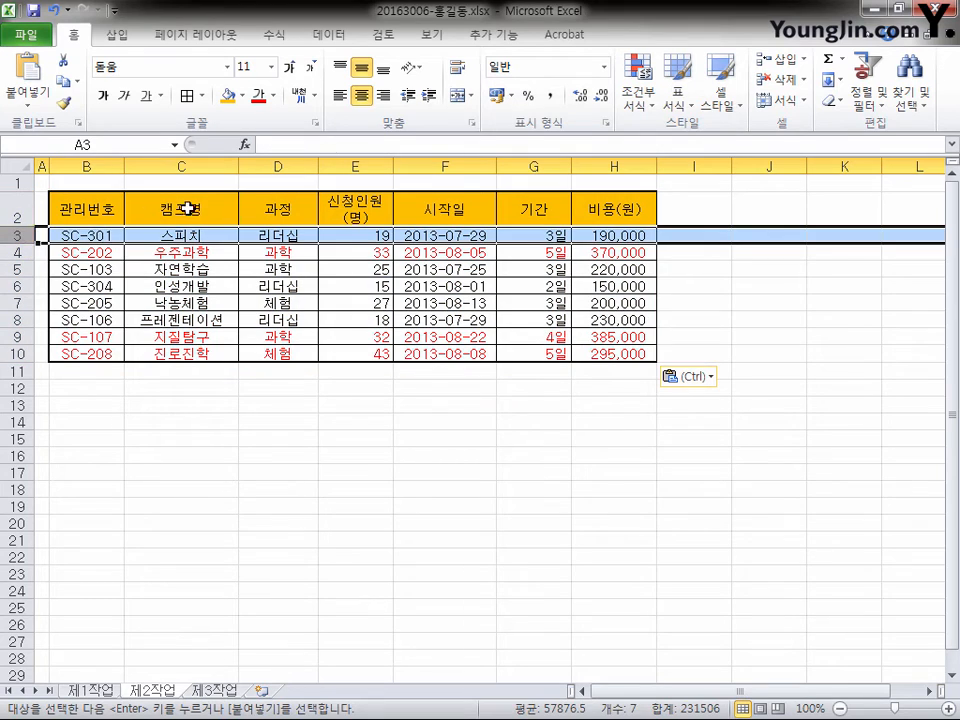
{"action": "left_click_drag", "start_coordinate": [22, 240], "coordinate": [20, 359]}
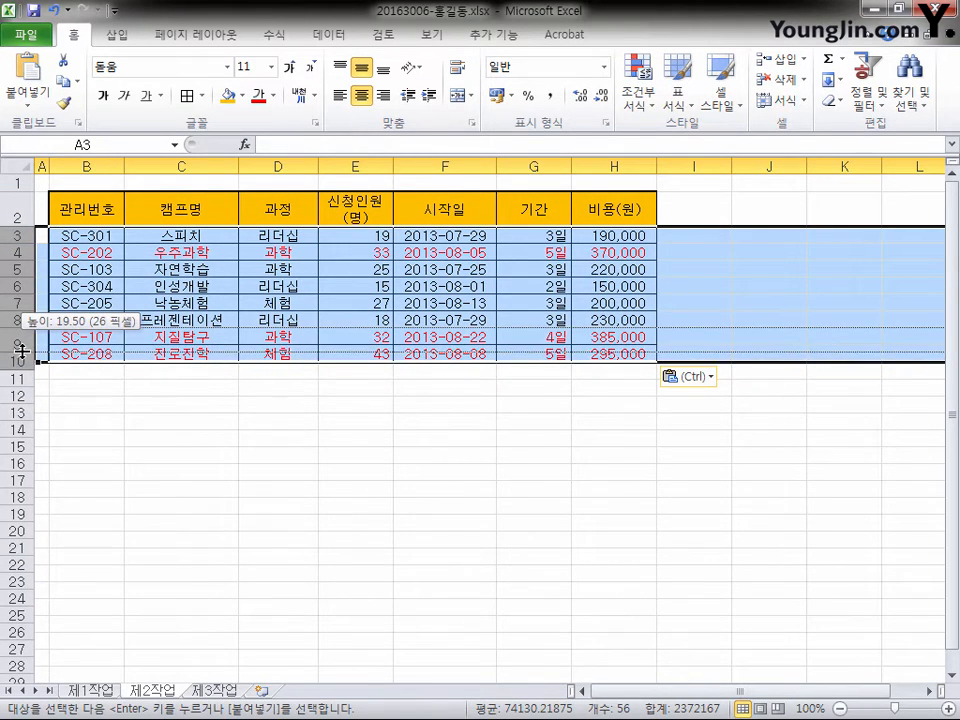
{"action": "left_click", "coordinate": [533, 446]}
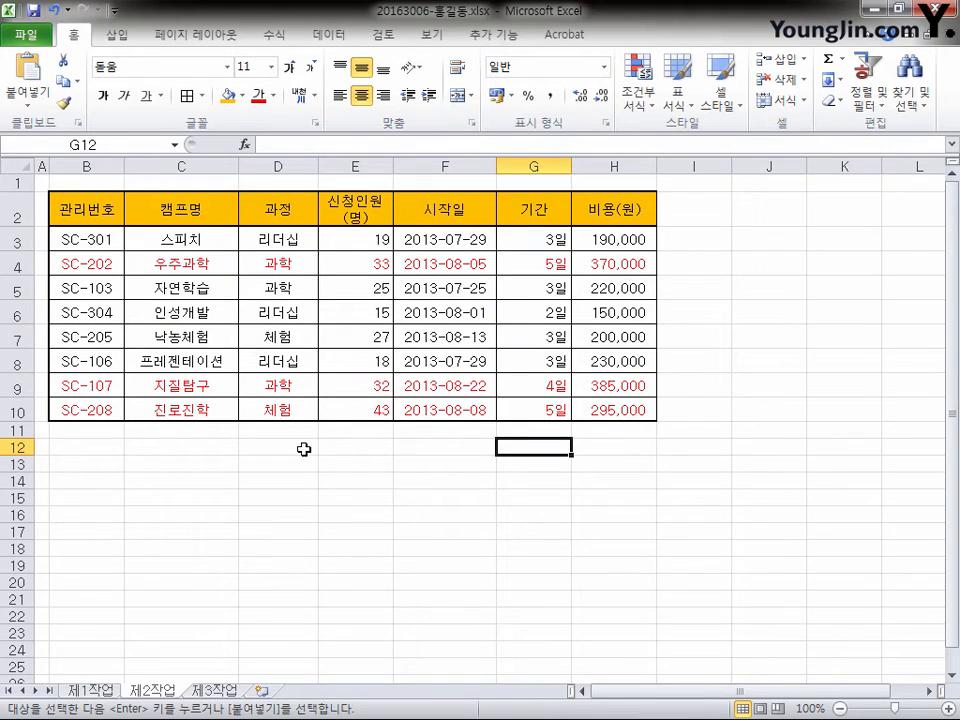
{"action": "key", "text": "Escape"}
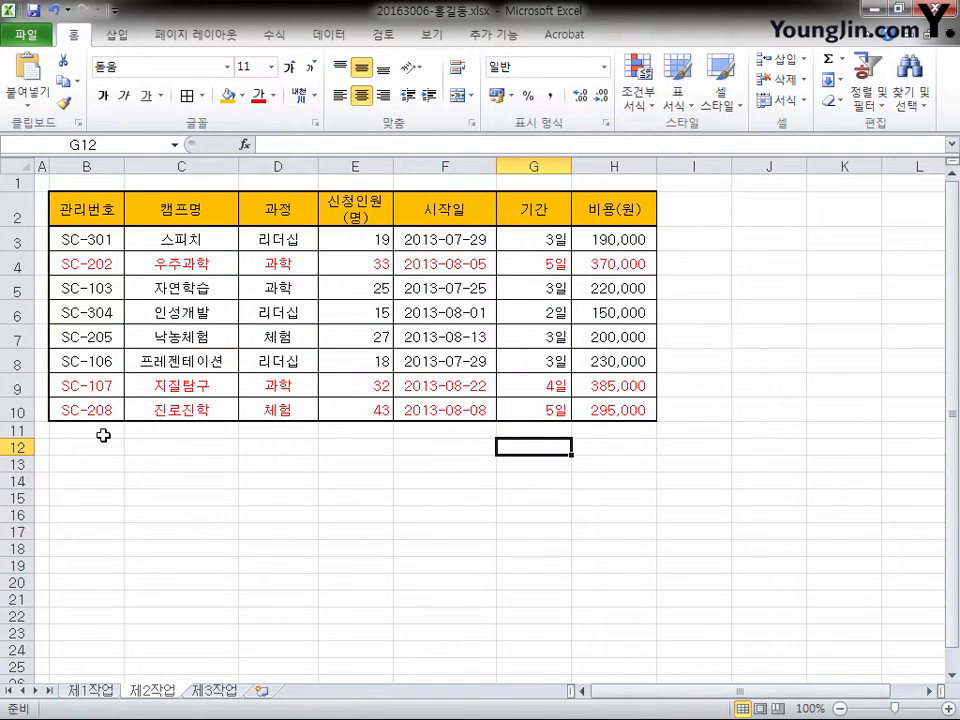
Step: Merge and center cells B11:G11 and enter the label "리더십 과정 신청인원 평균"
{"action": "left_click", "coordinate": [102, 434]}
{"action": "left_click_drag", "start_coordinate": [102, 434], "coordinate": [541, 434]}
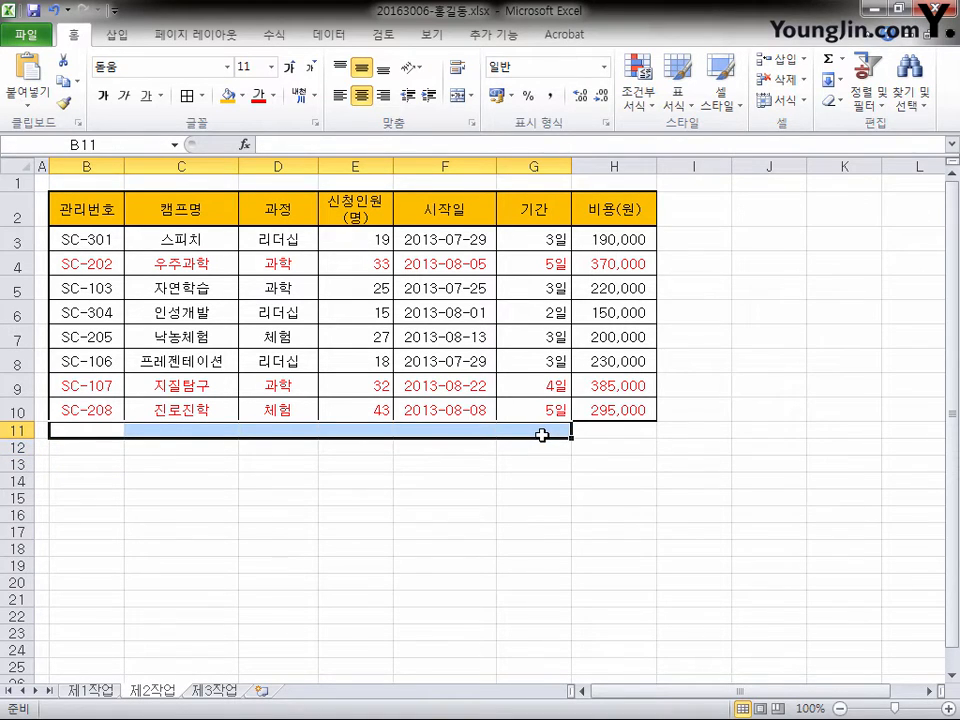
{"action": "left_click", "coordinate": [464, 99]}
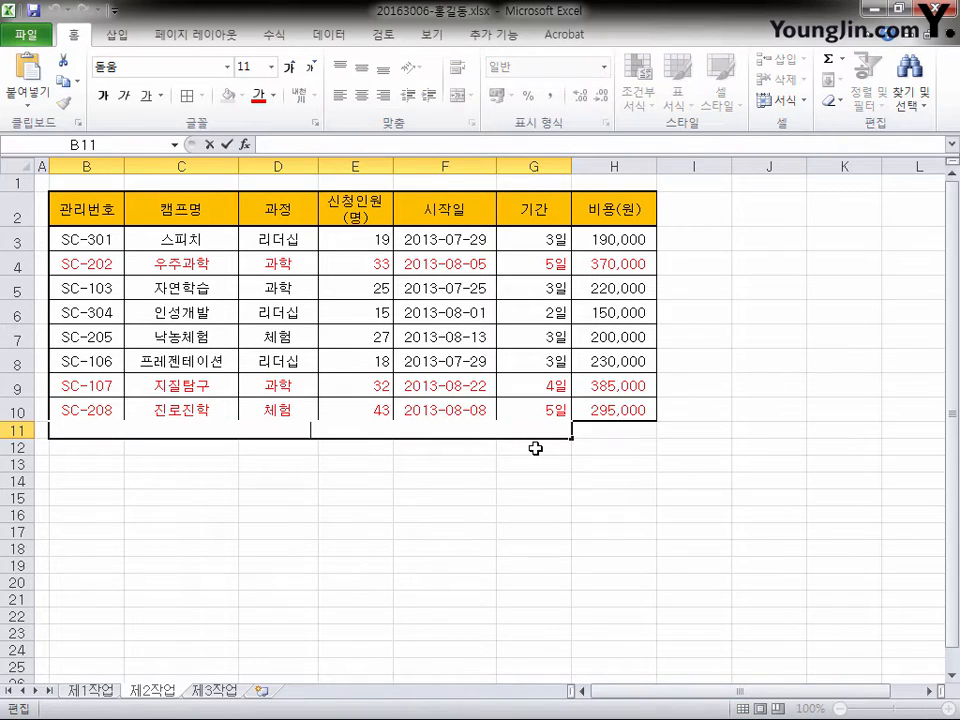
{"action": "type", "text": "리더십 과정 신청인원 평균"}
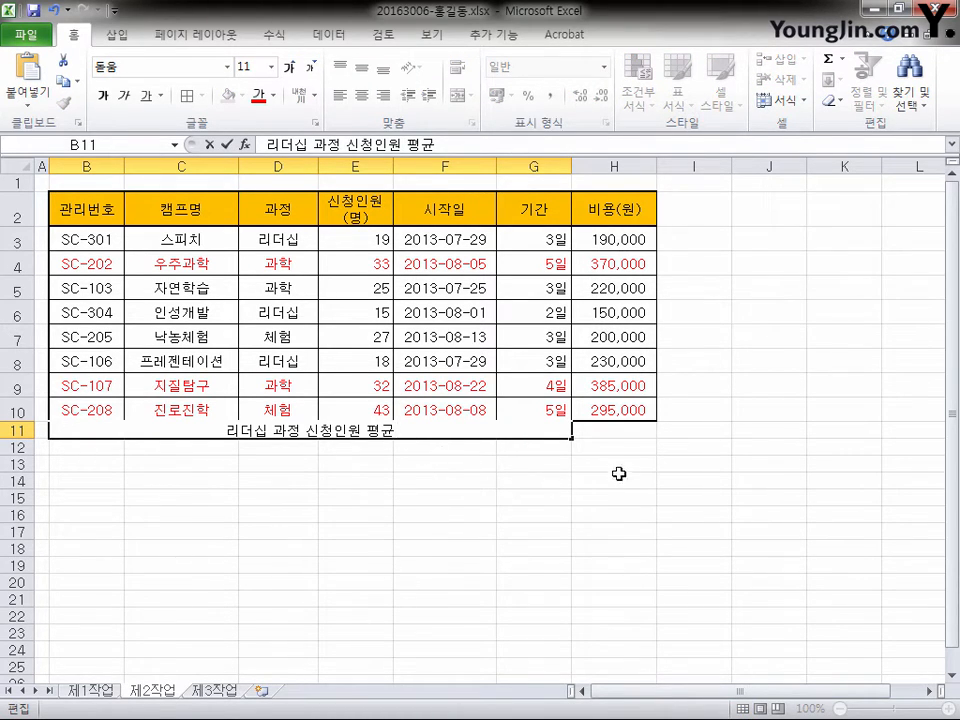
Step: Calculate the leadership course's average applicants in H11 with =DAVERAGE(B2:H10,4,D2:D3)
{"action": "left_click", "coordinate": [615, 430]}
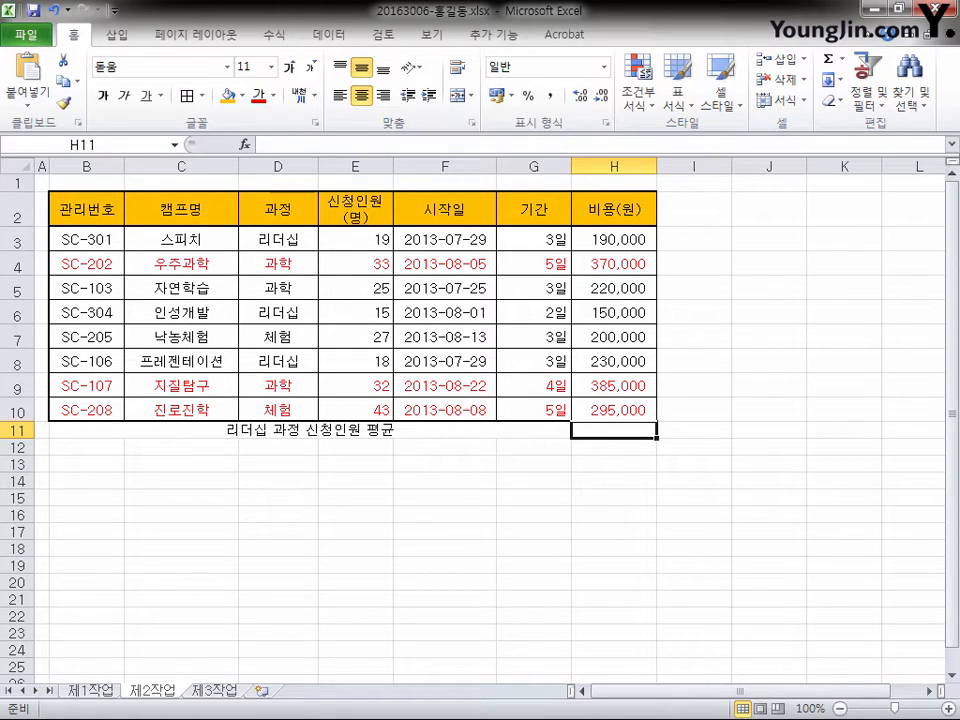
{"action": "type", "text": "="}
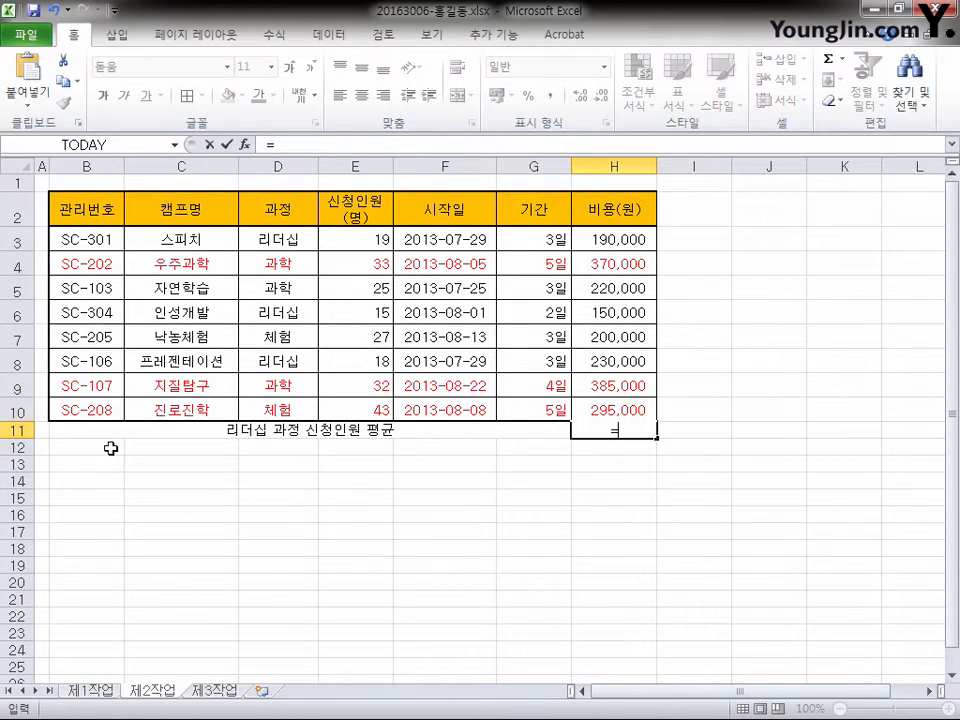
{"action": "type", "text": "DAVERAGE(B2:H10,4,D2:D3)"}
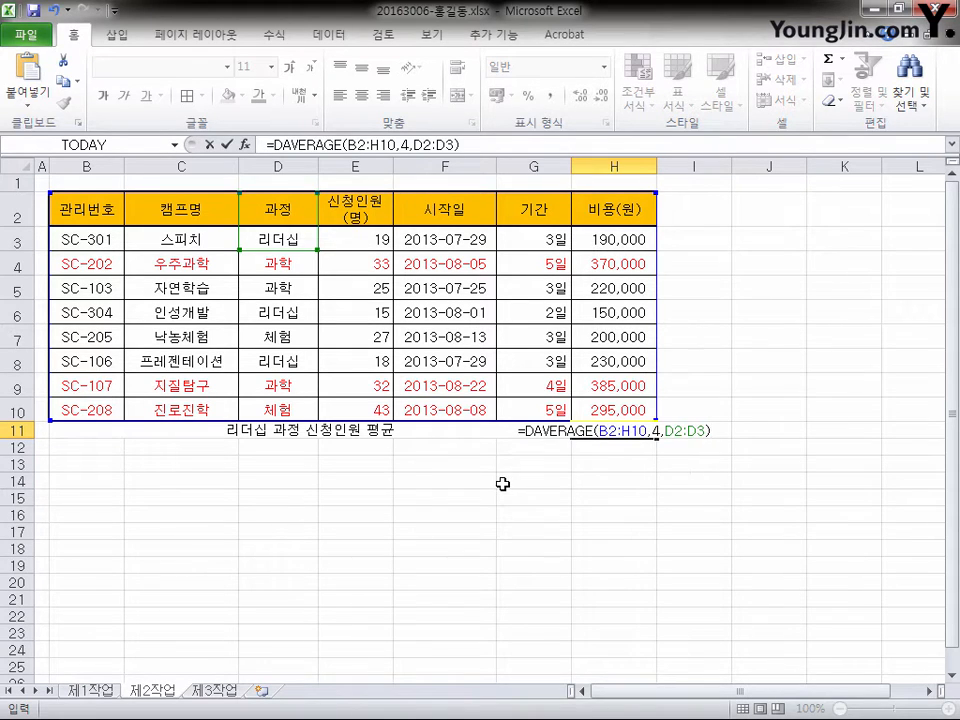
{"action": "key", "text": "Return"}
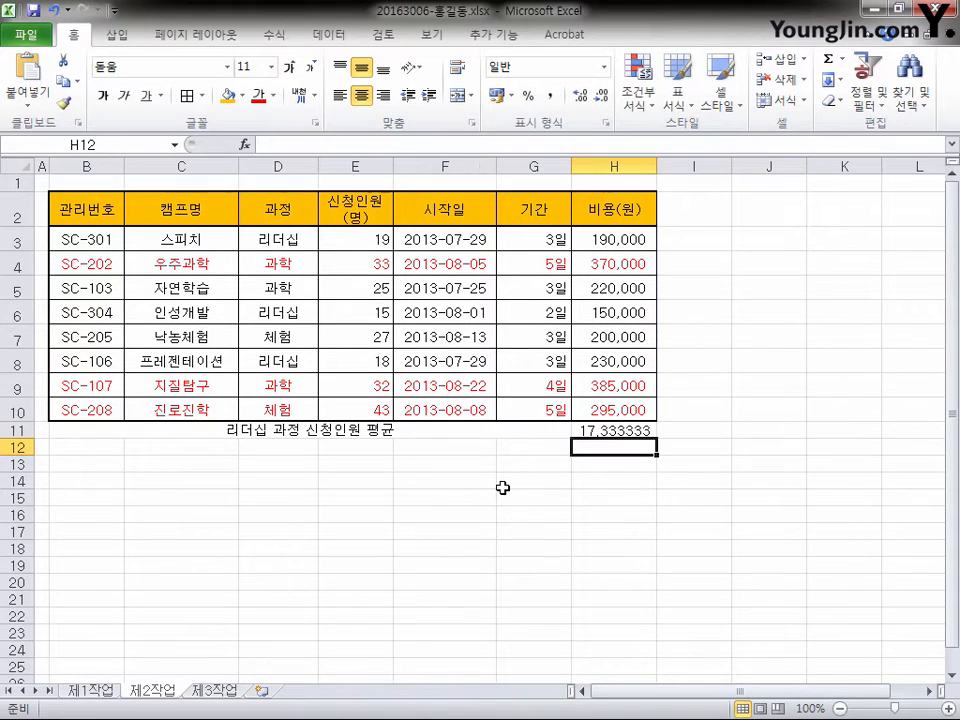
Step: Put a medium solid border on the top, left, right and bottom edges of the average row, B11:H11
{"action": "left_click", "coordinate": [634, 428]}
{"action": "left_click", "coordinate": [68, 432]}
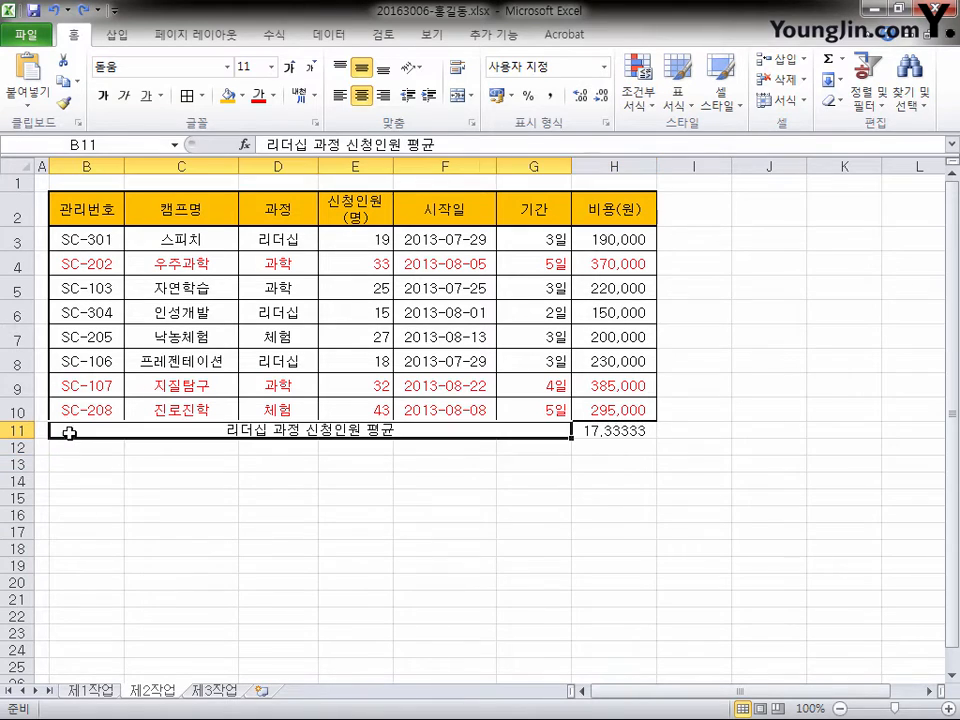
{"action": "left_click_drag", "start_coordinate": [189, 435], "coordinate": [610, 436]}
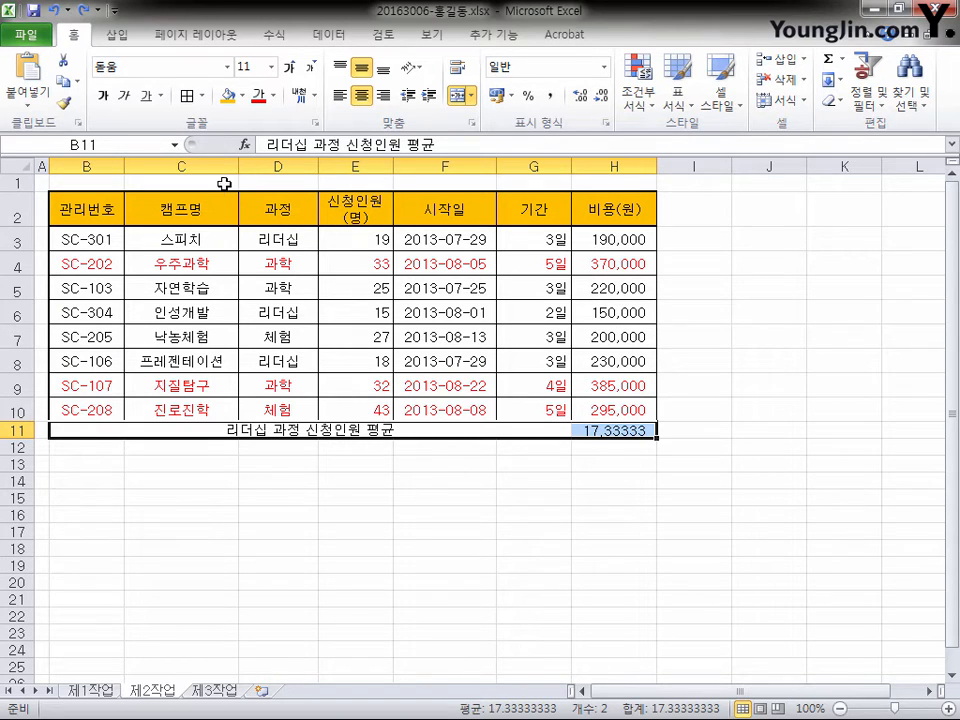
{"action": "key", "text": "ctrl+1"}
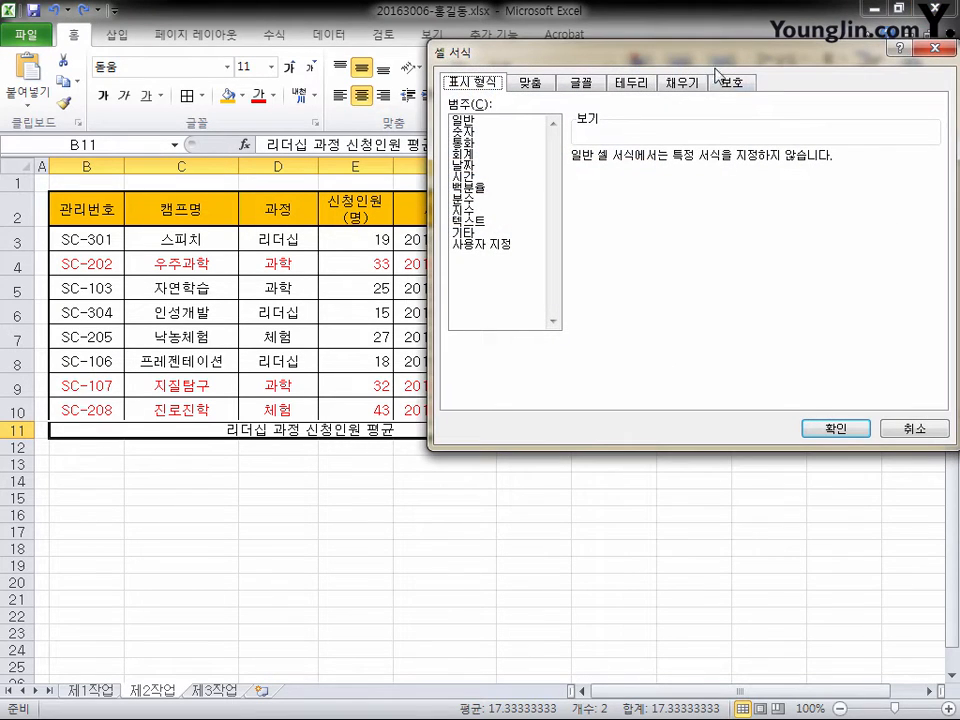
{"action": "left_click_drag", "start_coordinate": [537, 50], "coordinate": [502, 48]}
{"action": "left_click", "coordinate": [598, 83]}
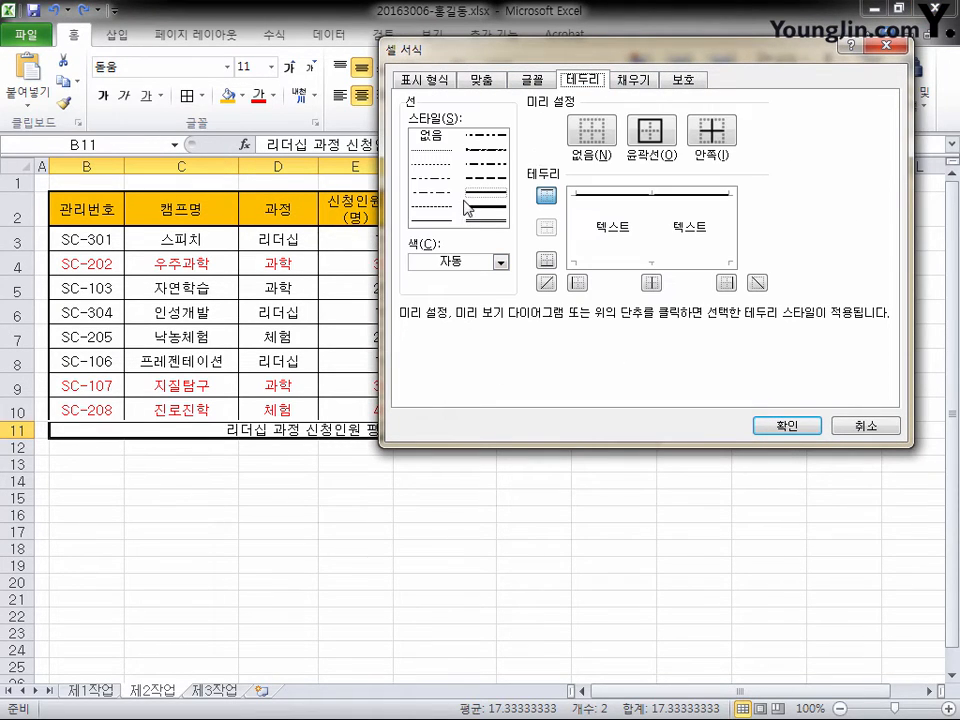
{"action": "left_click", "coordinate": [577, 284]}
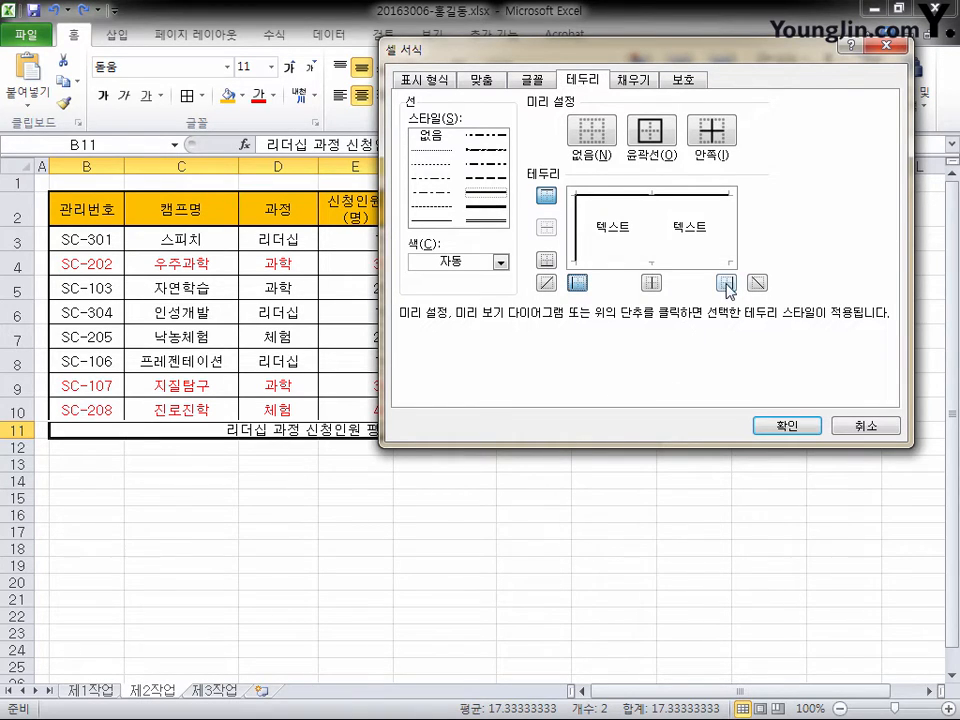
{"action": "left_click", "coordinate": [727, 285]}
{"action": "left_click", "coordinate": [546, 259]}
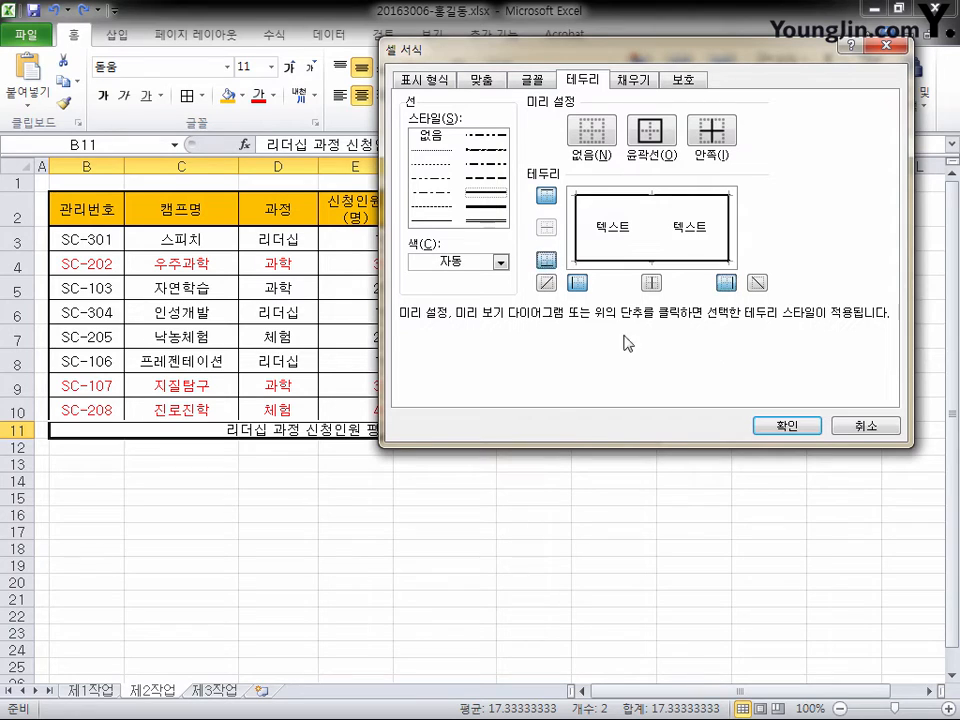
{"action": "left_click", "coordinate": [785, 423]}
{"action": "left_click", "coordinate": [530, 463]}
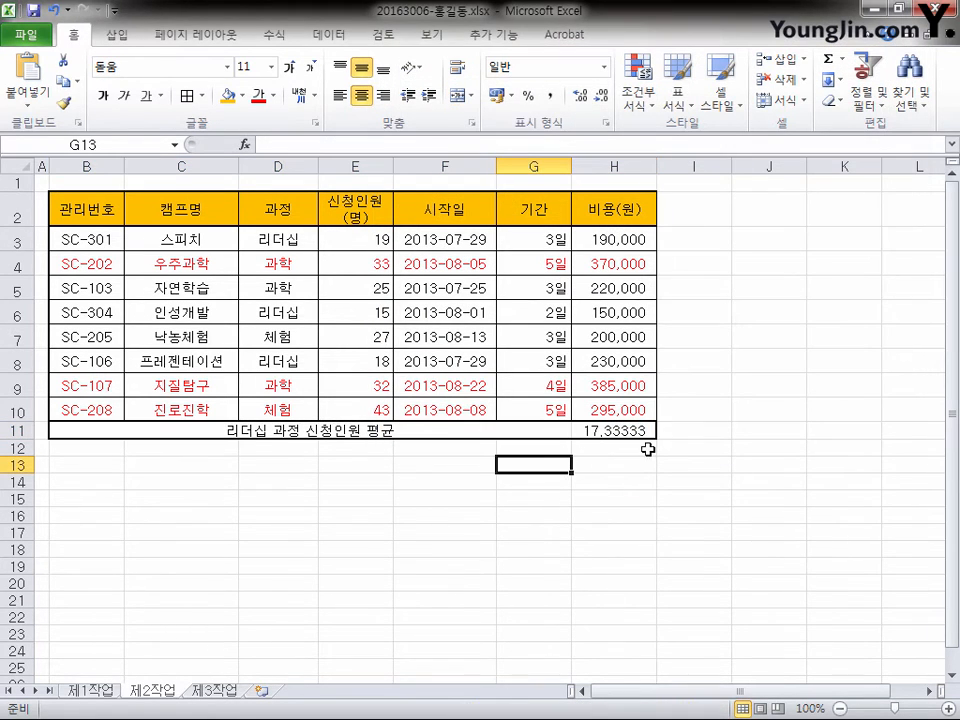
Step: Add a medium solid left border to the average value cell H11
{"action": "left_click", "coordinate": [593, 430]}
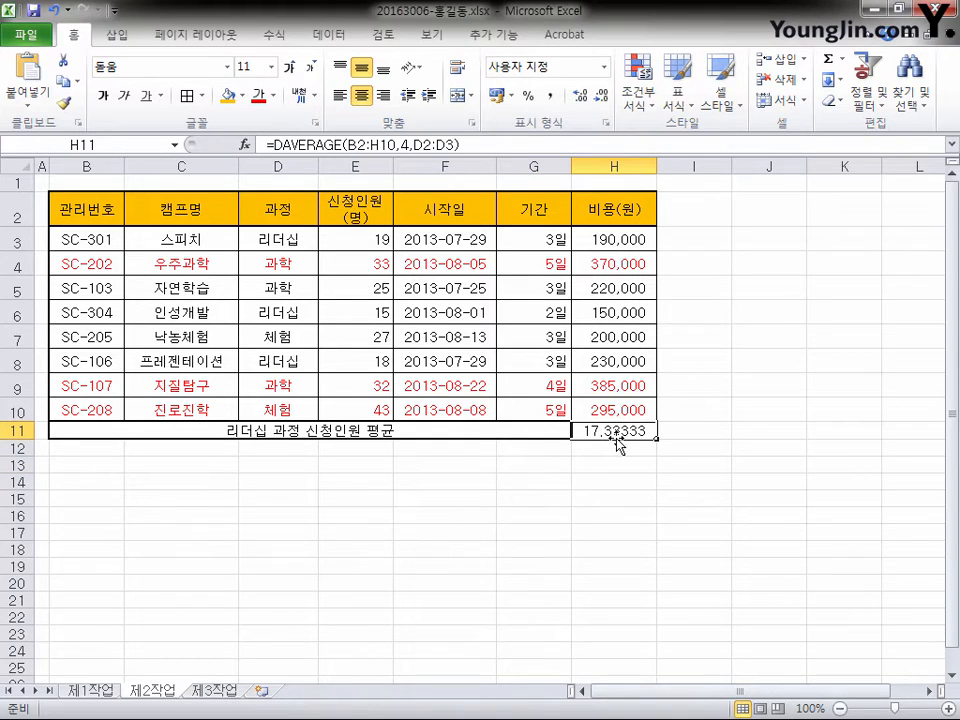
{"action": "key", "text": "ctrl+1"}
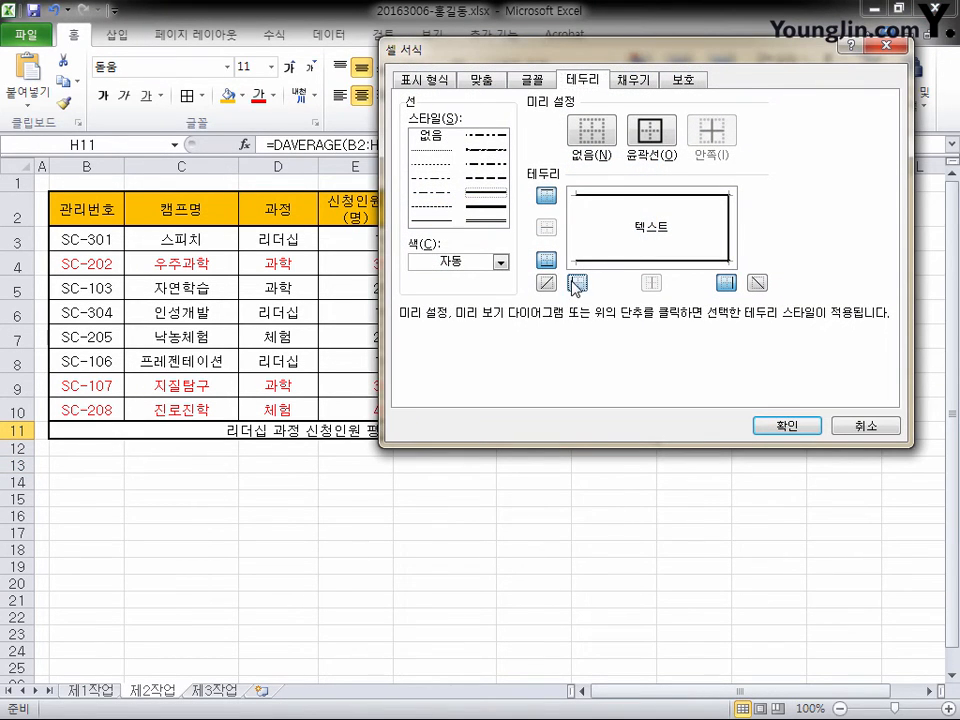
{"action": "left_click", "coordinate": [576, 284]}
{"action": "left_click", "coordinate": [788, 427]}
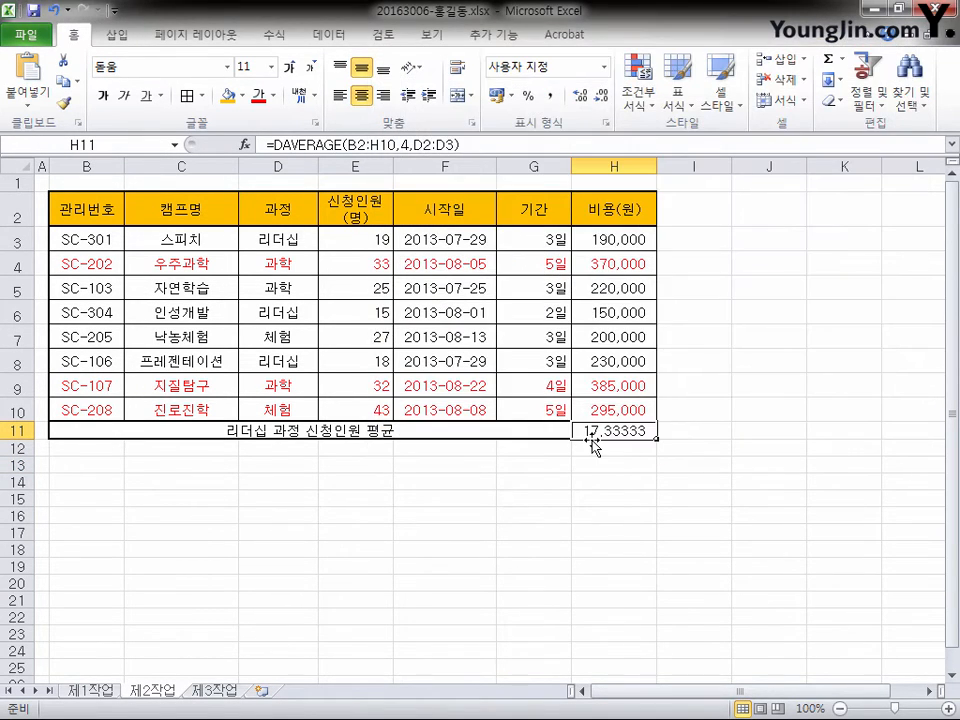
{"action": "left_click", "coordinate": [594, 447]}
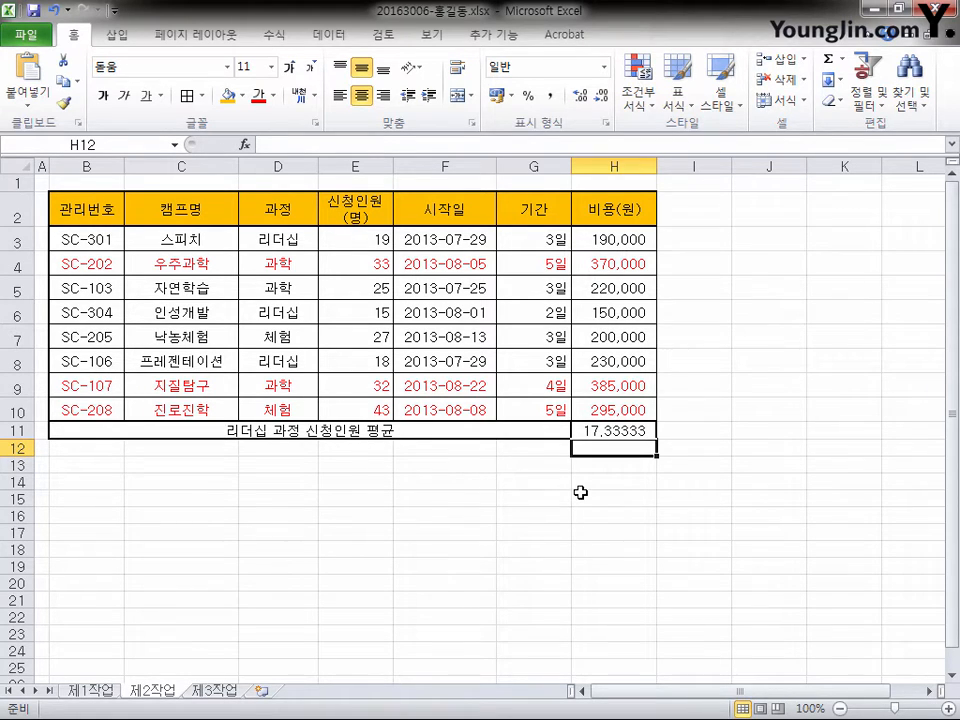
Step: Run Goal Seek so that formula cell H11 reaches 18 by changing cell E3, and keep the solution
{"action": "left_click", "coordinate": [624, 432]}
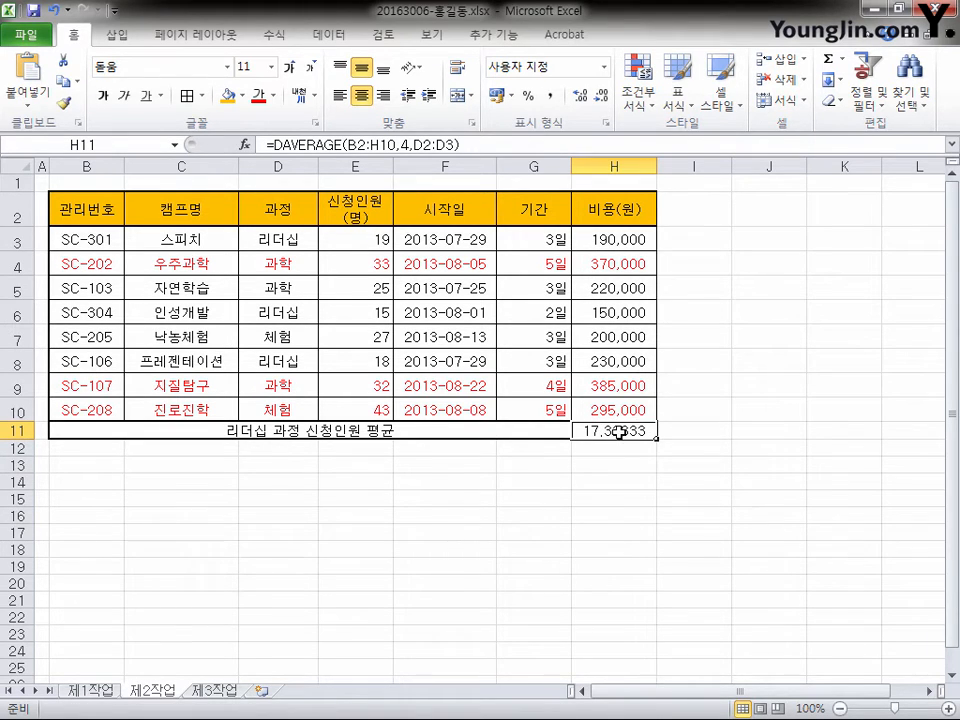
{"action": "left_click", "coordinate": [346, 35]}
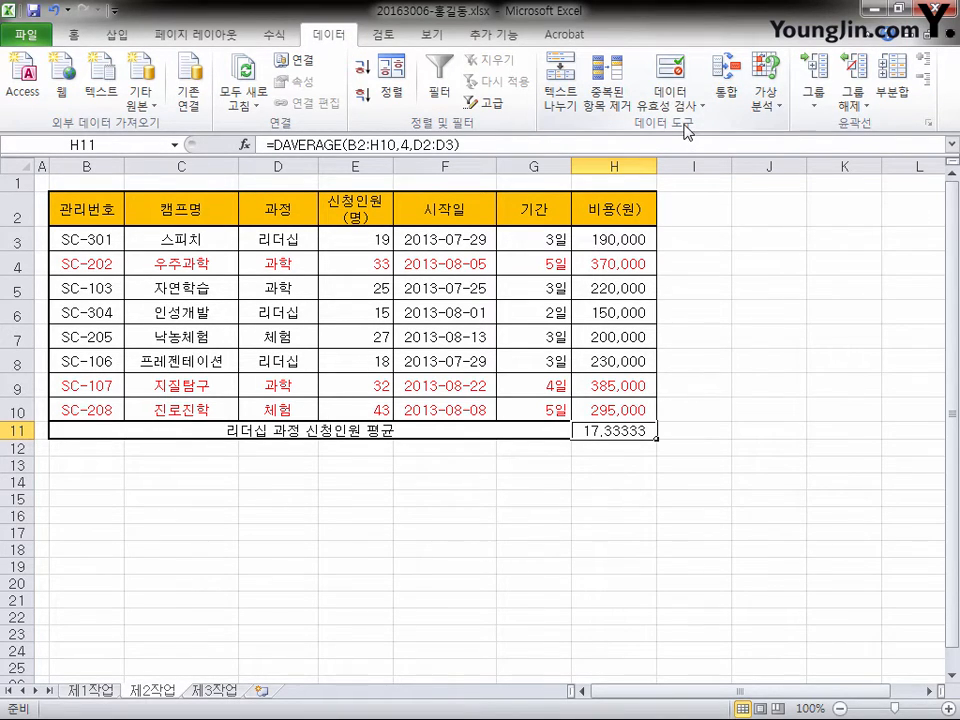
{"action": "left_click", "coordinate": [785, 108]}
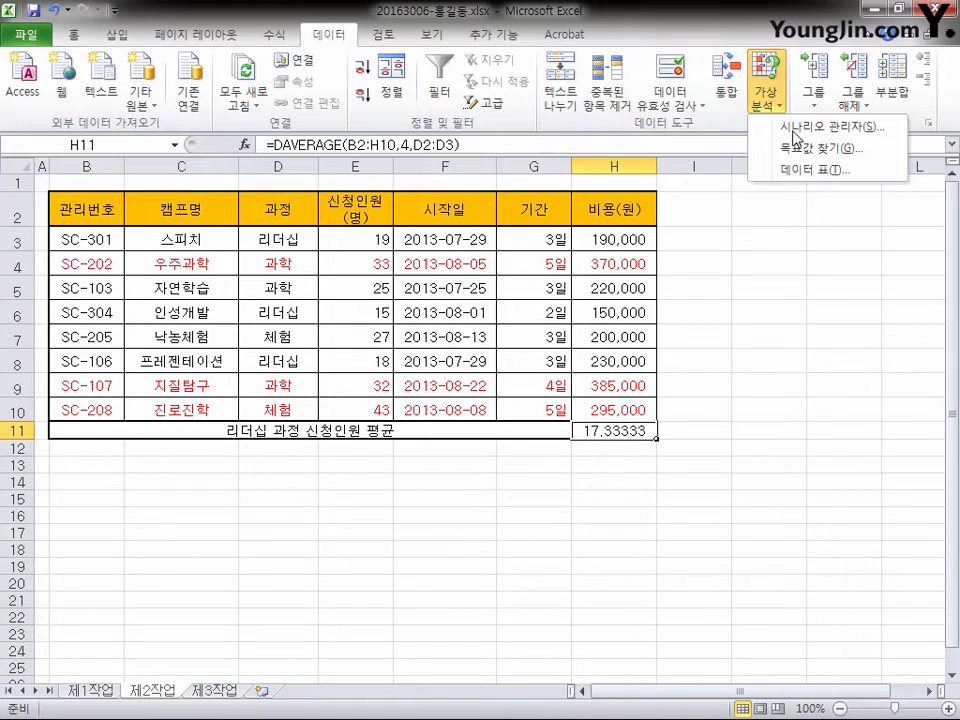
{"action": "left_click", "coordinate": [803, 150]}
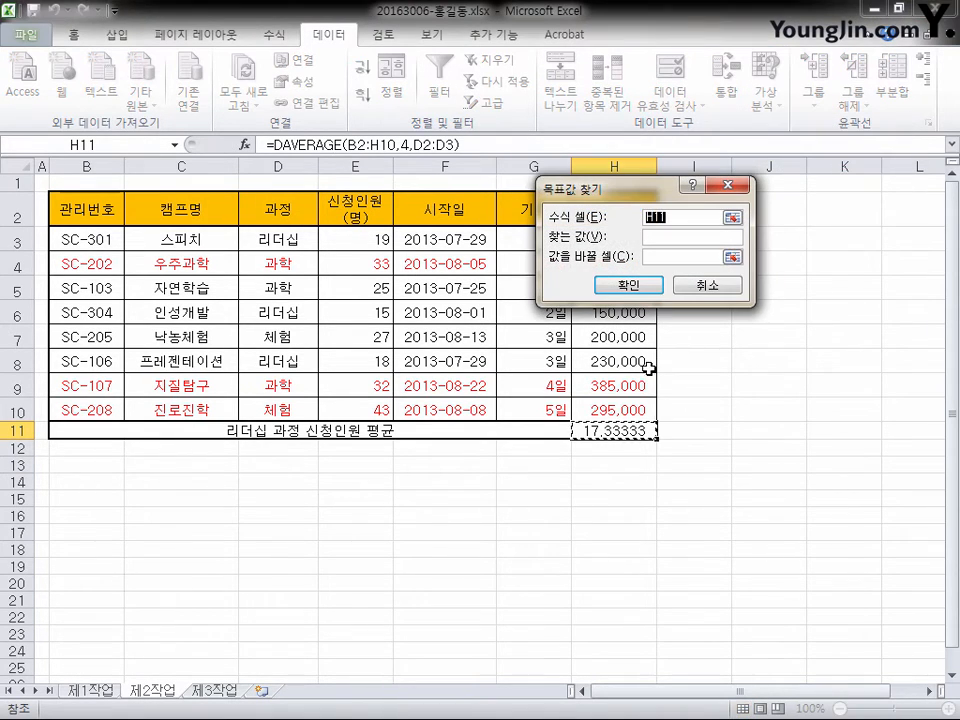
{"action": "left_click_drag", "start_coordinate": [714, 224], "coordinate": [797, 272]}
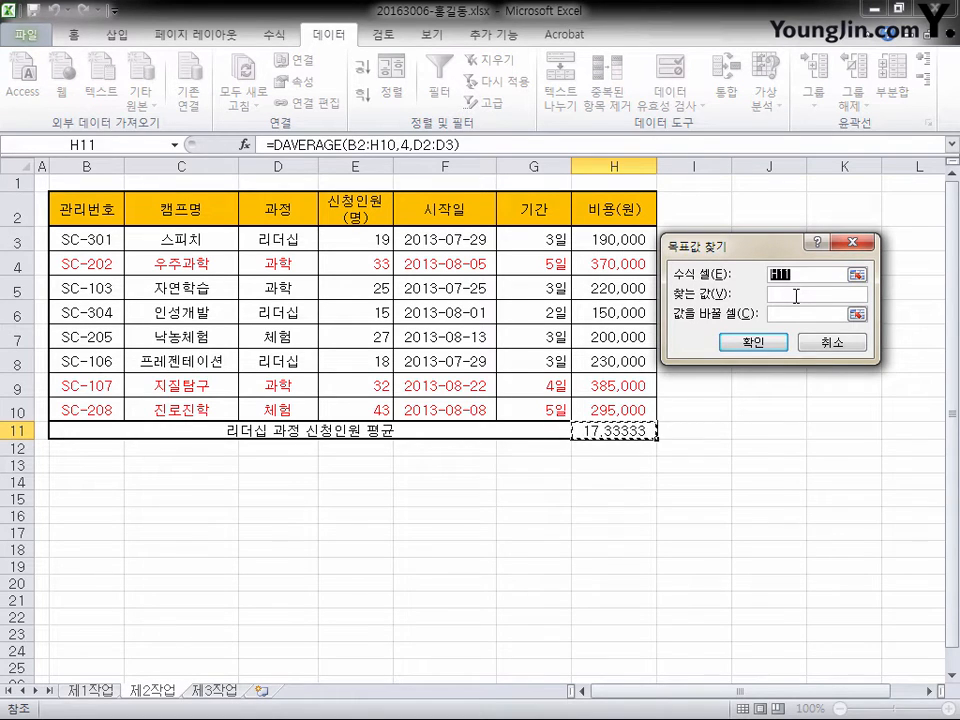
{"action": "left_click", "coordinate": [796, 296]}
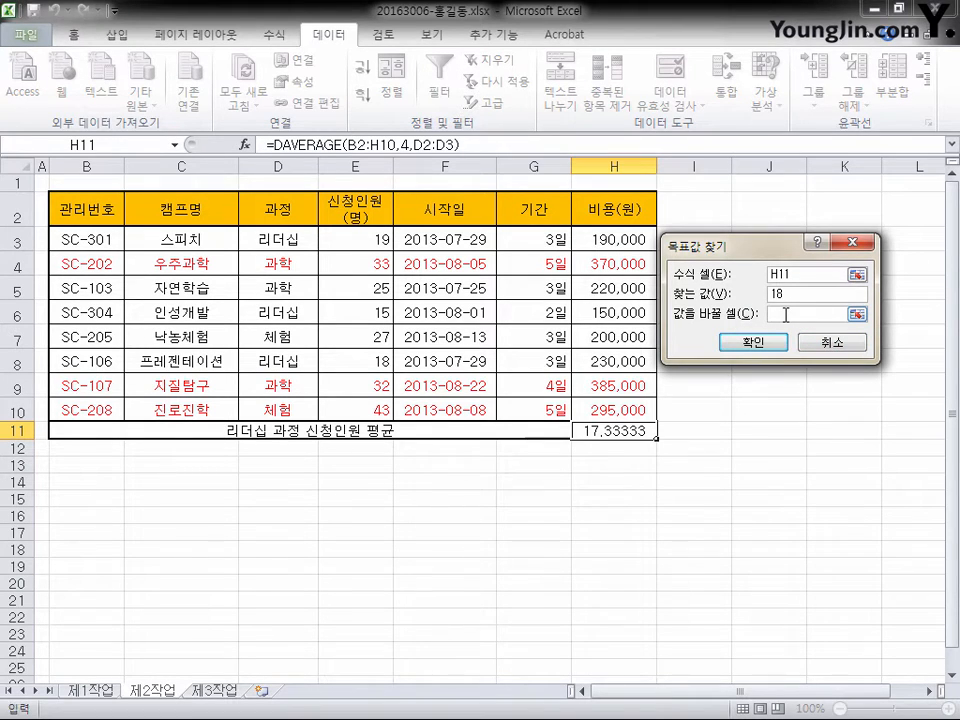
{"action": "left_click", "coordinate": [786, 314]}
{"action": "left_click", "coordinate": [370, 239]}
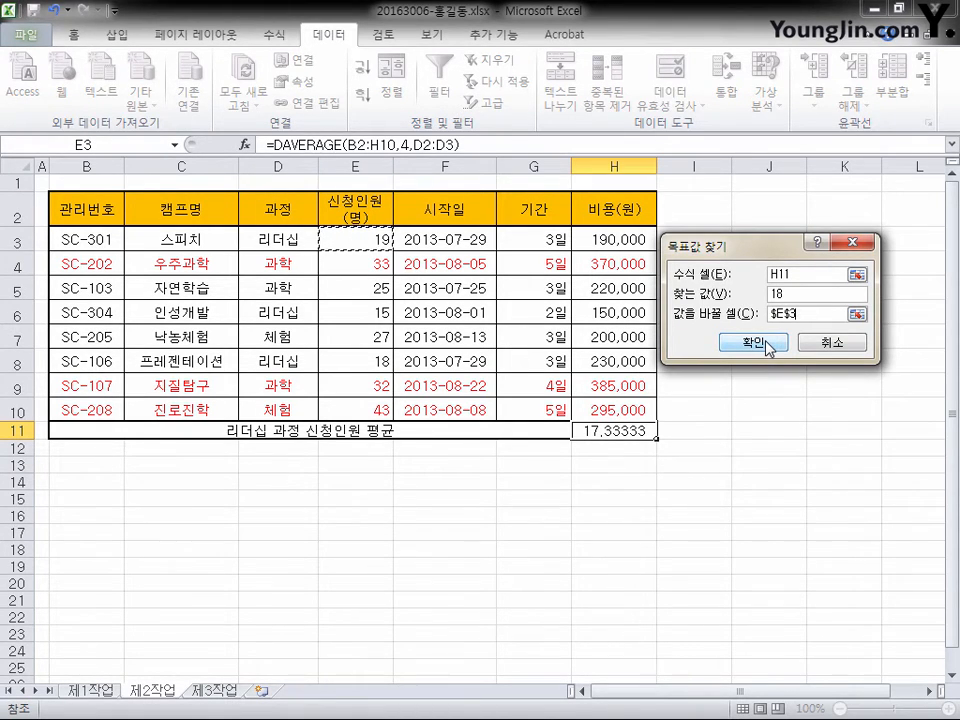
{"action": "left_click", "coordinate": [765, 342]}
{"action": "left_click_drag", "start_coordinate": [758, 239], "coordinate": [806, 217]}
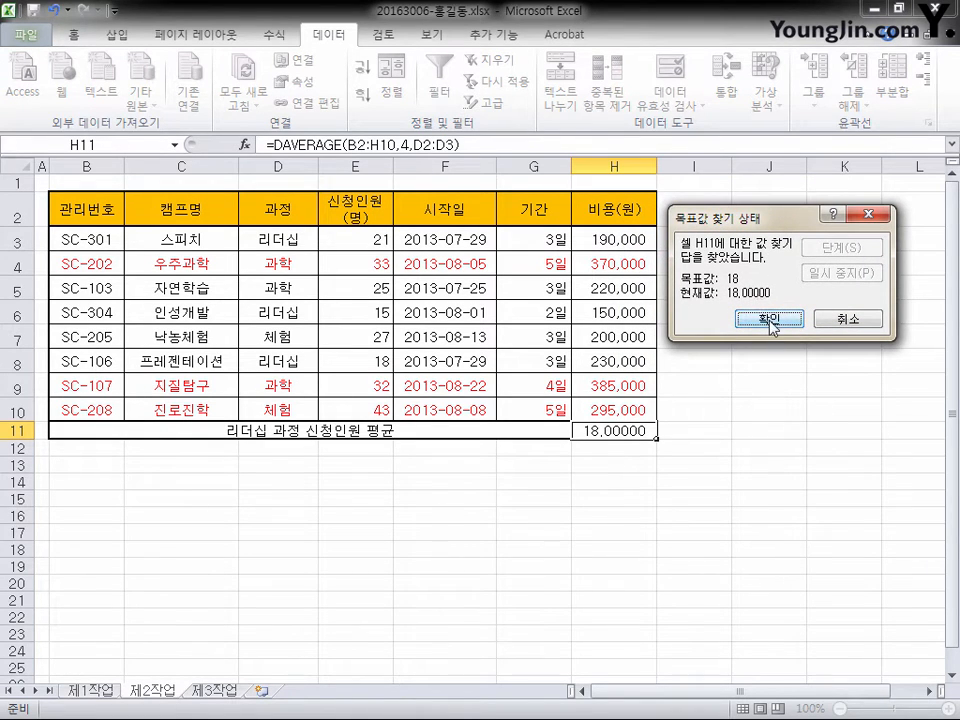
{"action": "left_click", "coordinate": [764, 319]}
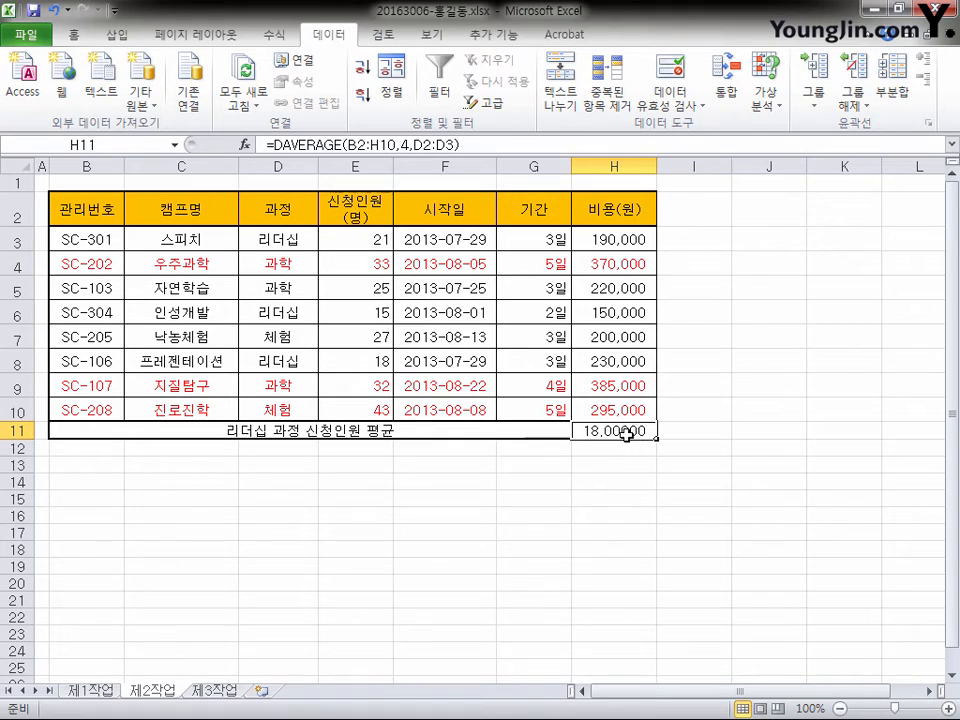
Step: Set the number format of the average in H11 to General (일반)
{"action": "key", "text": "ctrl+1"}
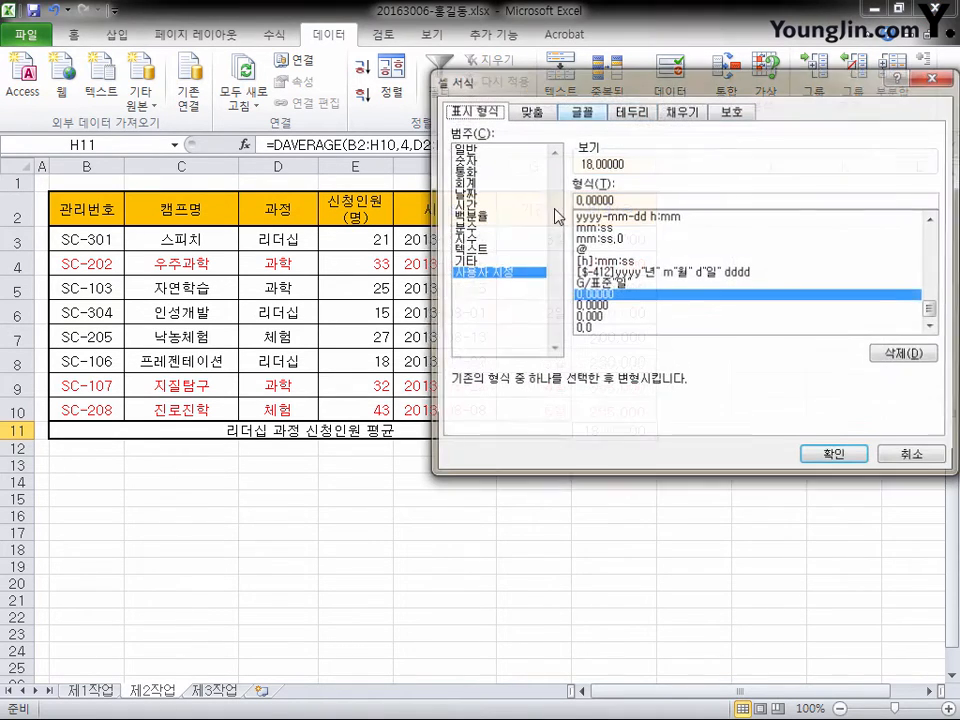
{"action": "left_click", "coordinate": [479, 150]}
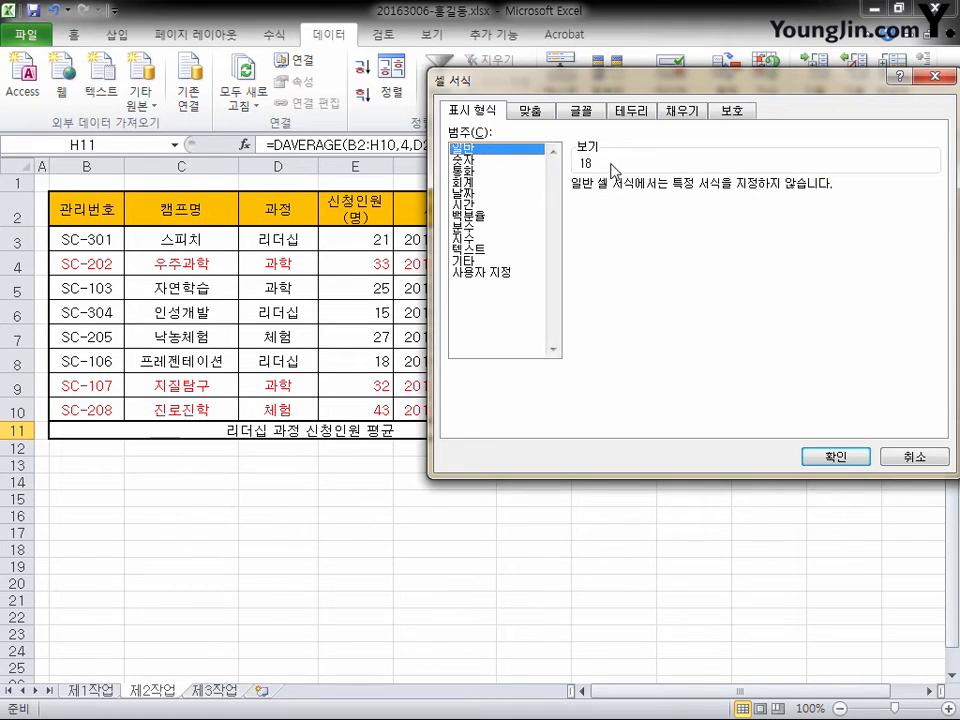
{"action": "left_click", "coordinate": [831, 457]}
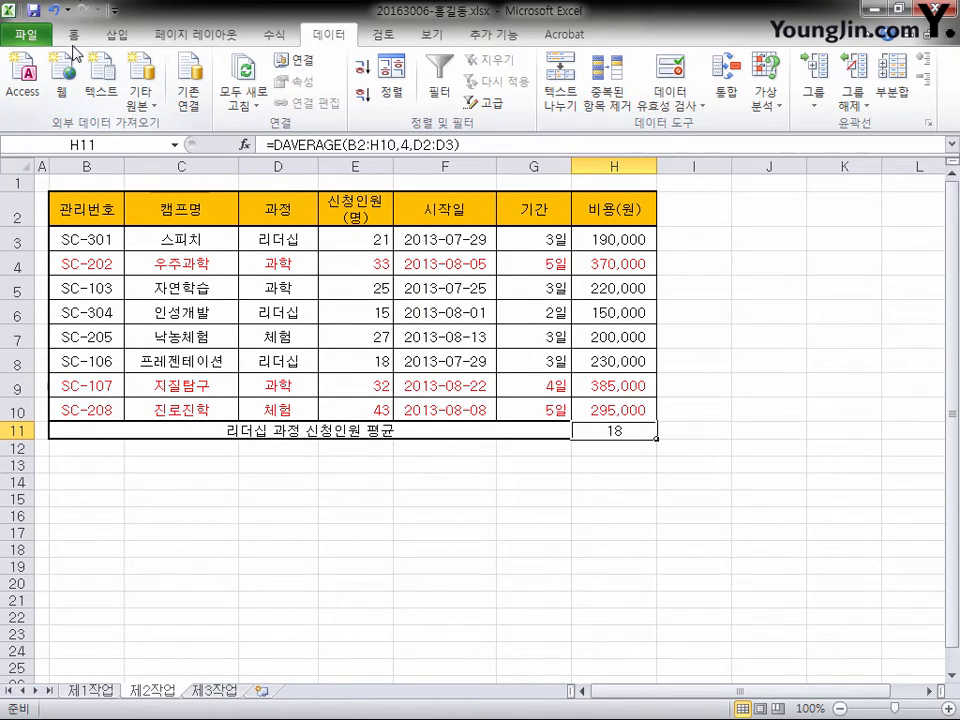
Step: Copy the 과정 and 기간 header cells to B14:C14 as headings for the filter criteria
{"action": "left_click", "coordinate": [74, 36]}
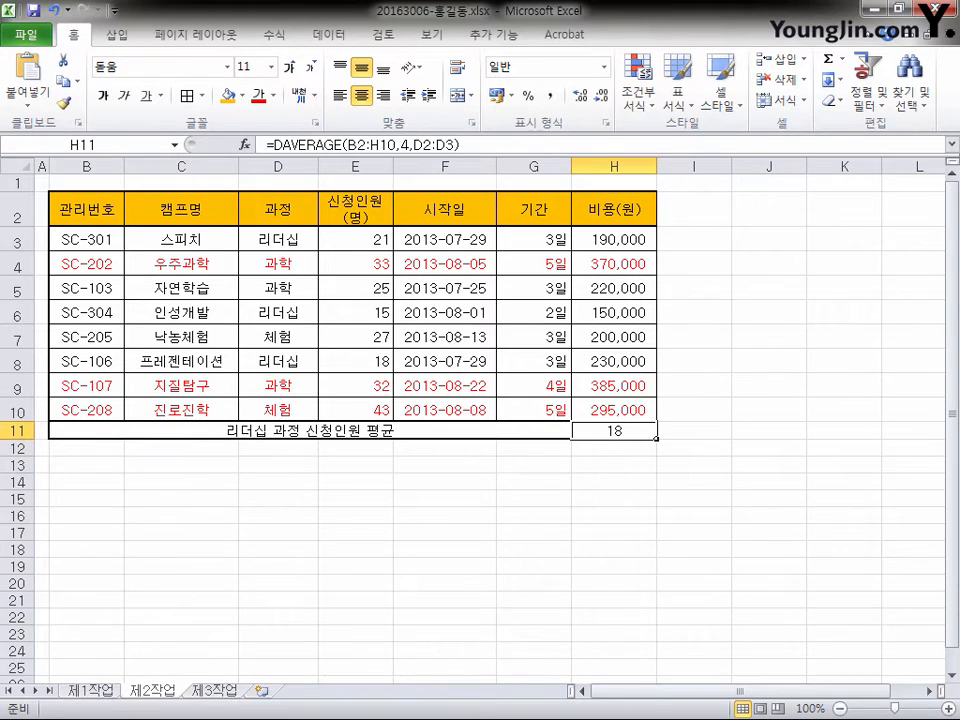
{"action": "left_click", "coordinate": [86, 481]}
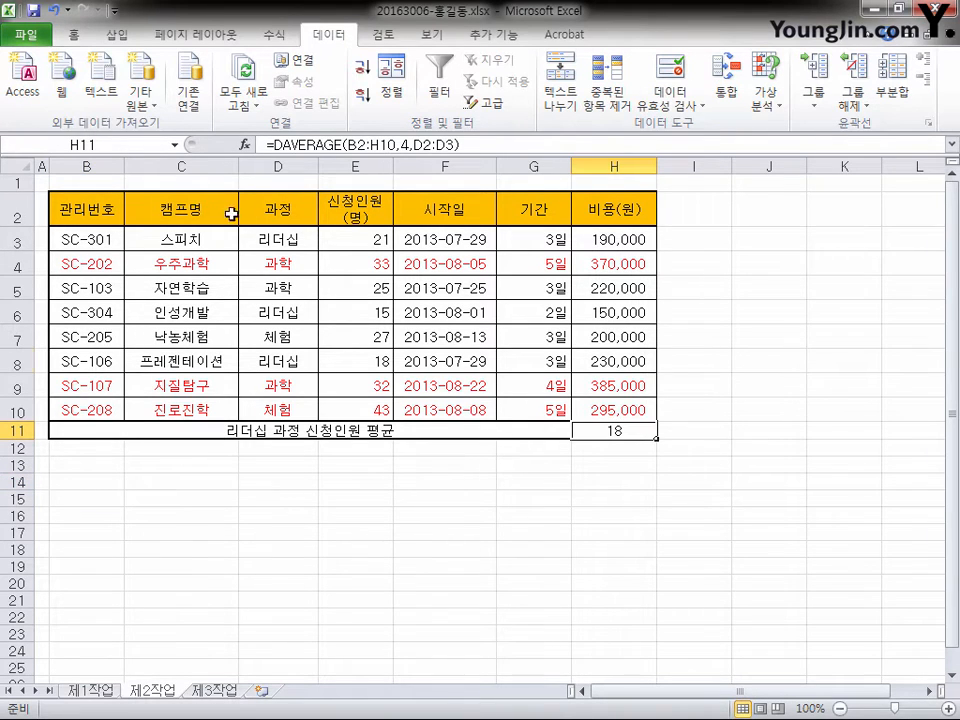
{"action": "left_click", "coordinate": [281, 212]}
{"action": "left_click", "coordinate": [536, 210], "text": "ctrl"}
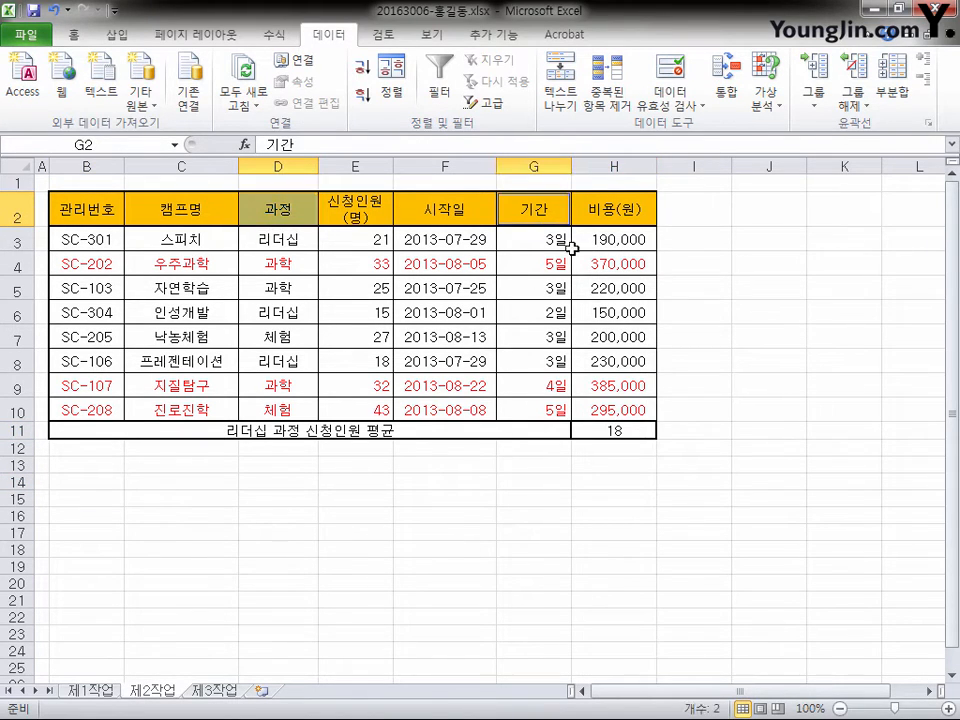
{"action": "key", "text": "ctrl+c"}
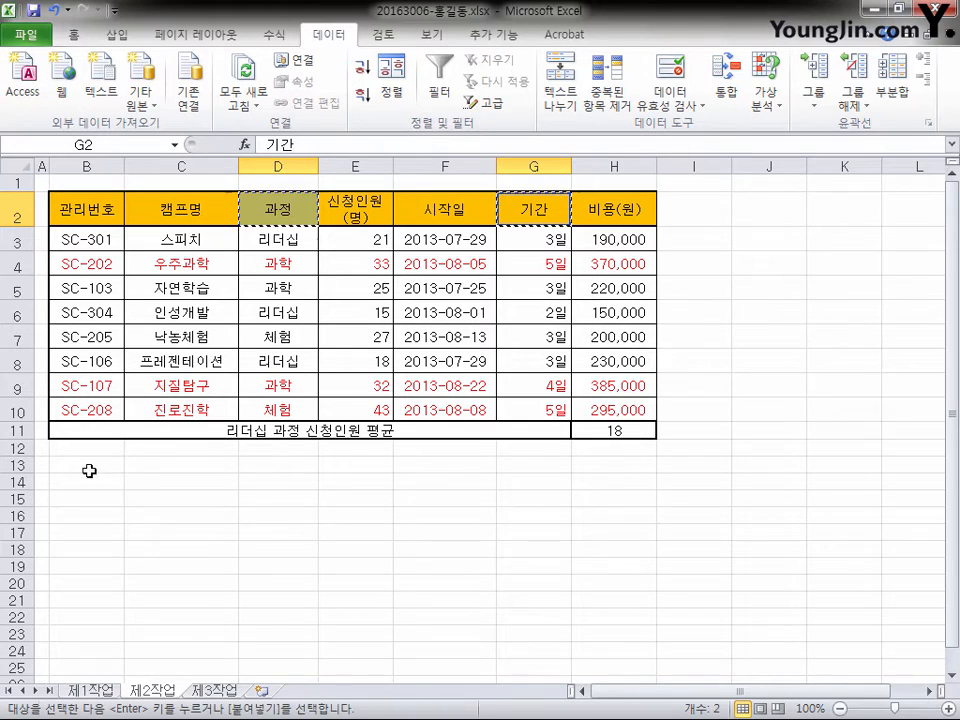
{"action": "left_click", "coordinate": [87, 480]}
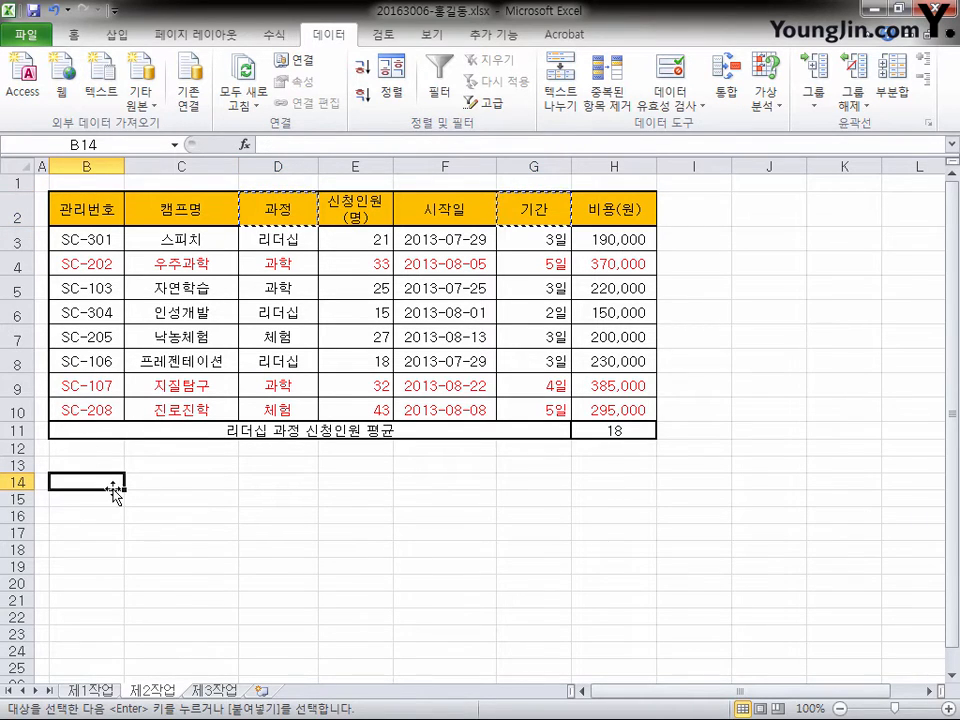
{"action": "key", "text": "ctrl+v"}
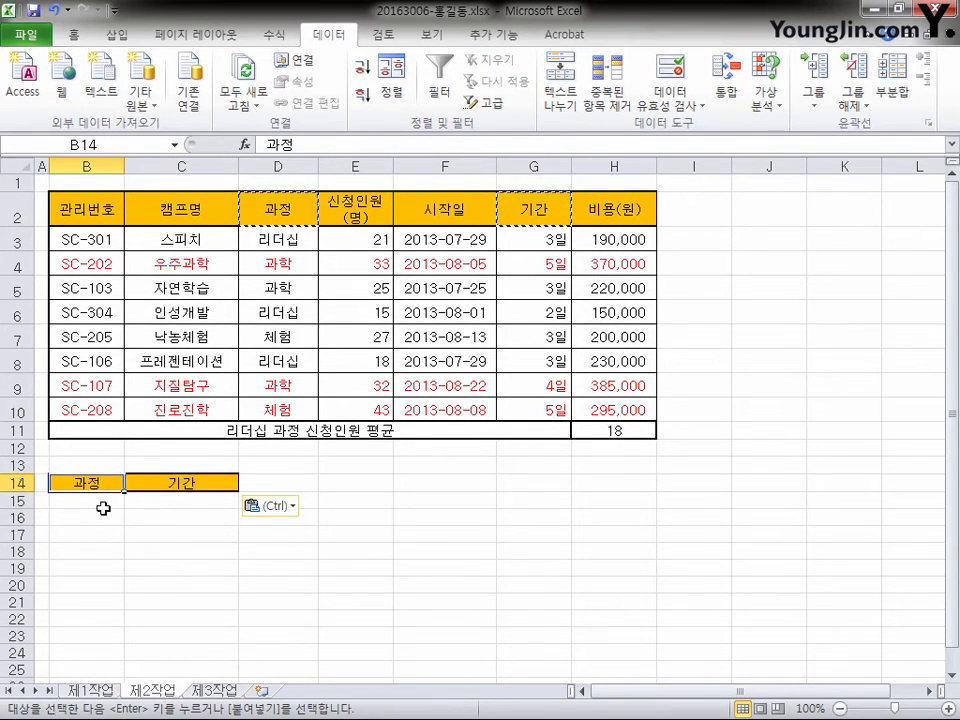
Step: Enter the filter criteria on separate rows: 과학 in B15 under 과정 and >=4 in C16 under 기간
{"action": "left_click", "coordinate": [103, 505]}
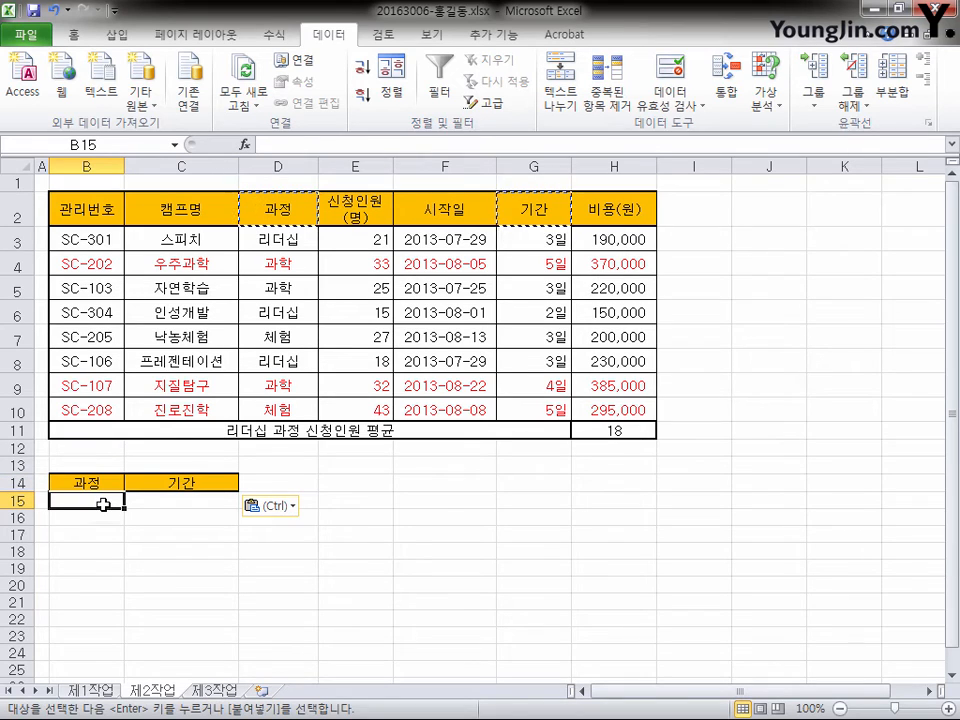
{"action": "type", "text": "과호"}
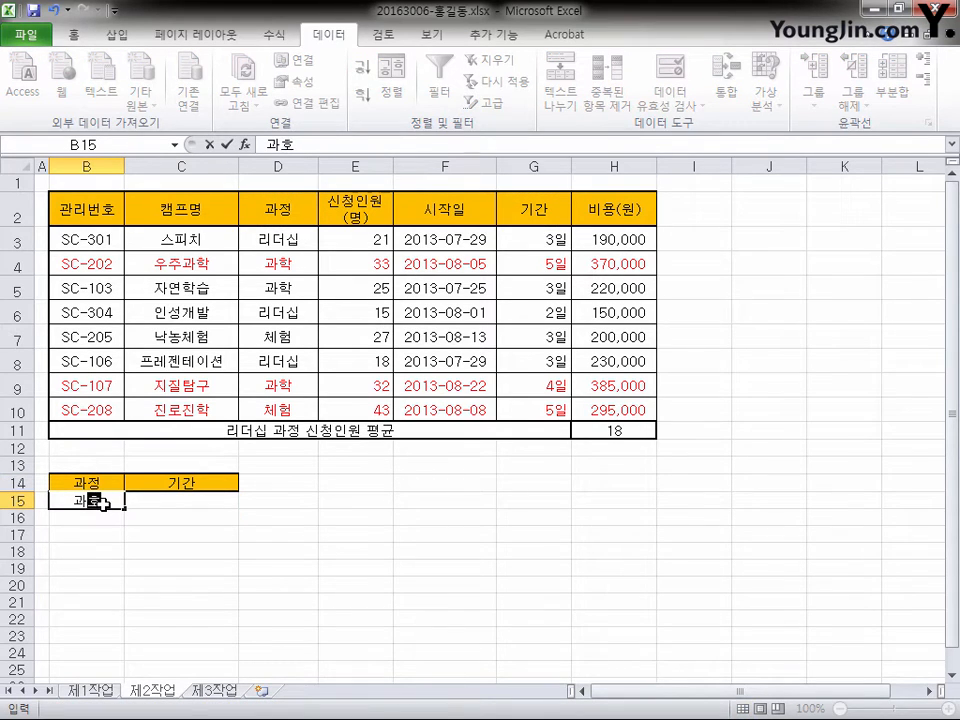
{"action": "type", "text": "학"}
{"action": "left_click", "coordinate": [184, 519]}
{"action": "left_click", "coordinate": [191, 501]}
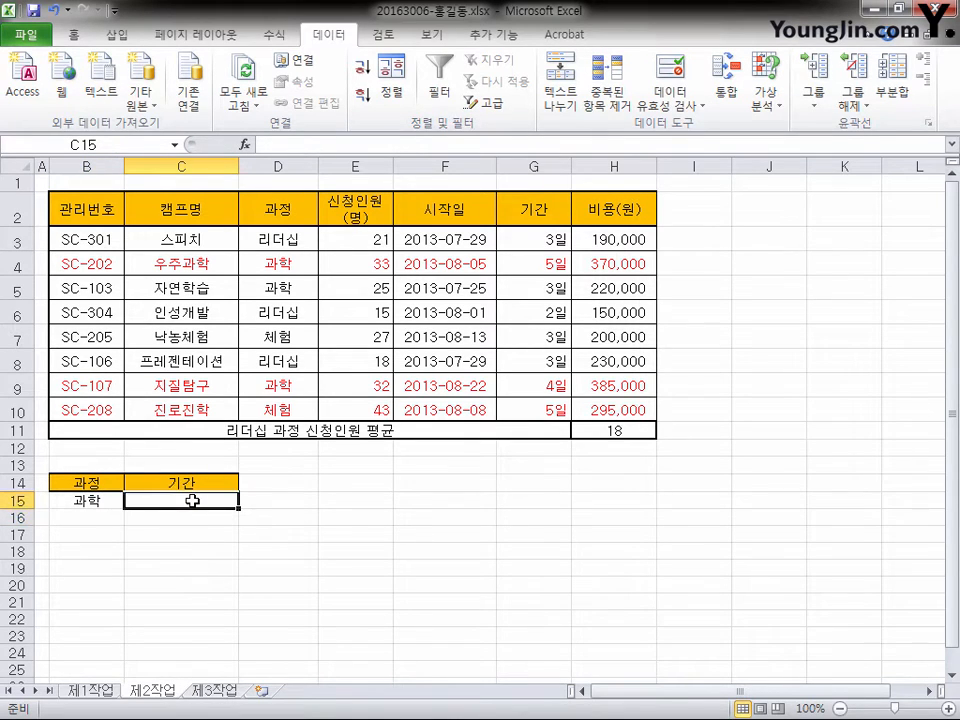
{"action": "left_click", "coordinate": [197, 519]}
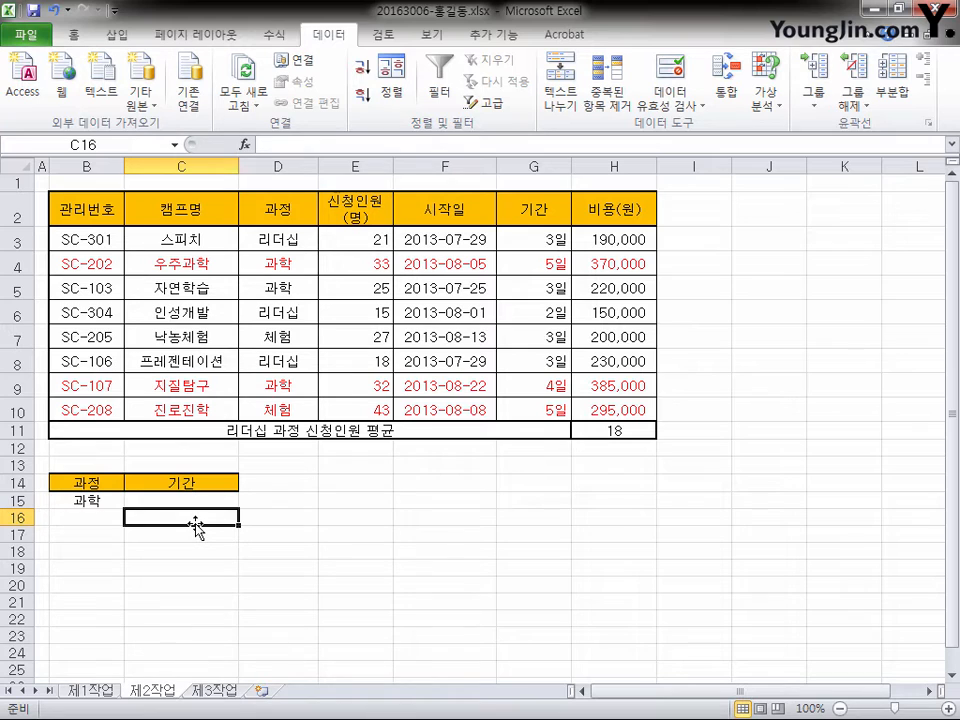
{"action": "type", "text": ">="}
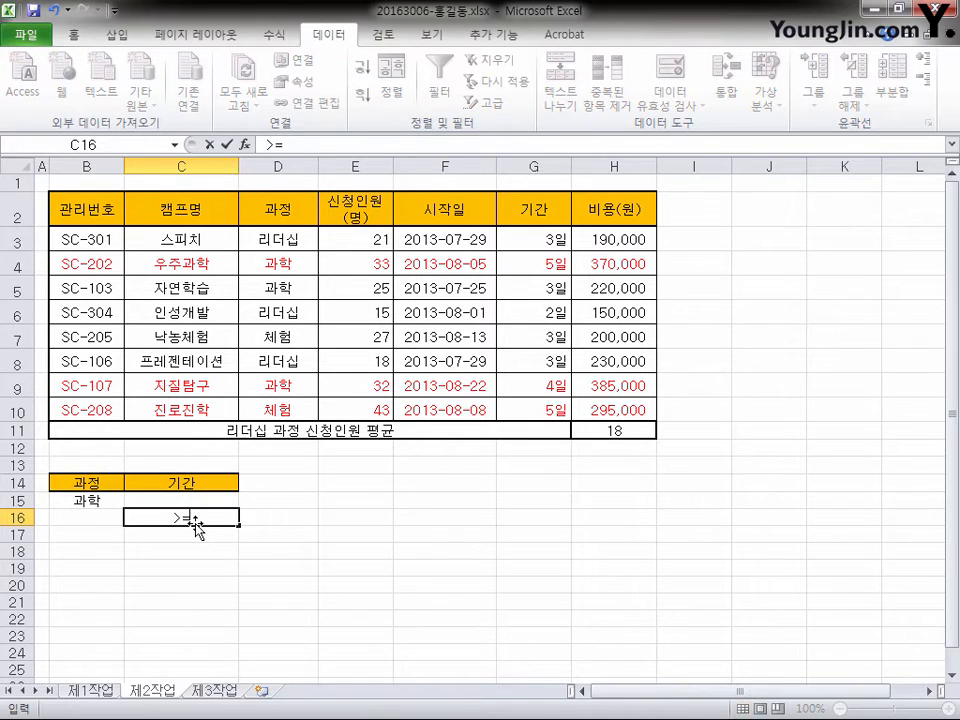
{"action": "type", "text": "4"}
{"action": "key", "text": "Return"}
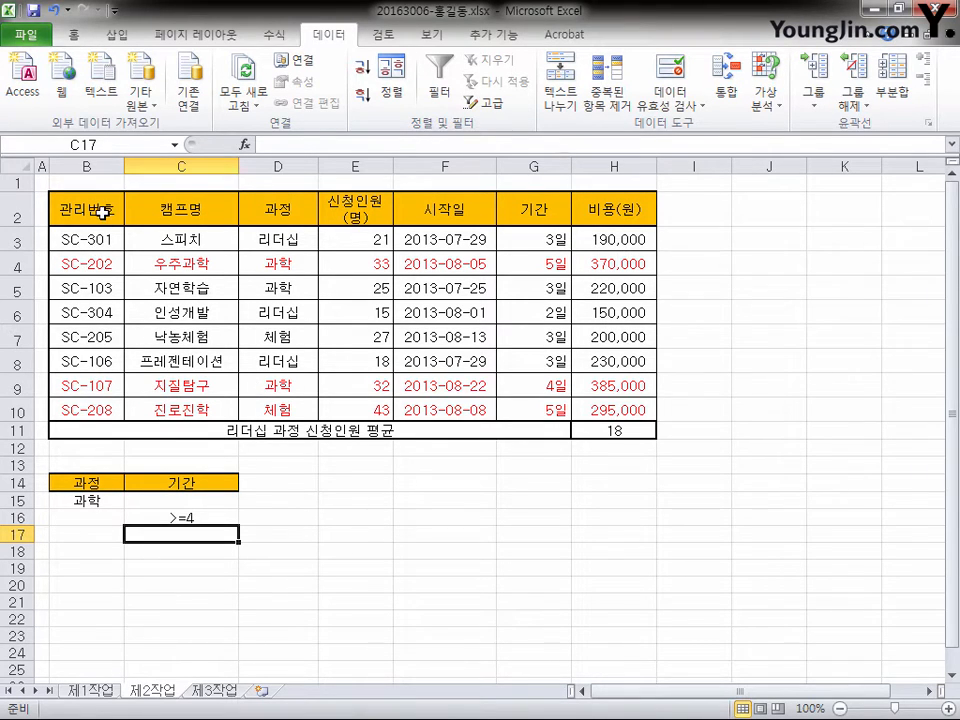
Step: Run an advanced filter on B2:H10 with criteria range B14:C16, copying the matching rows to B18
{"action": "left_click_drag", "start_coordinate": [68, 210], "coordinate": [597, 396]}
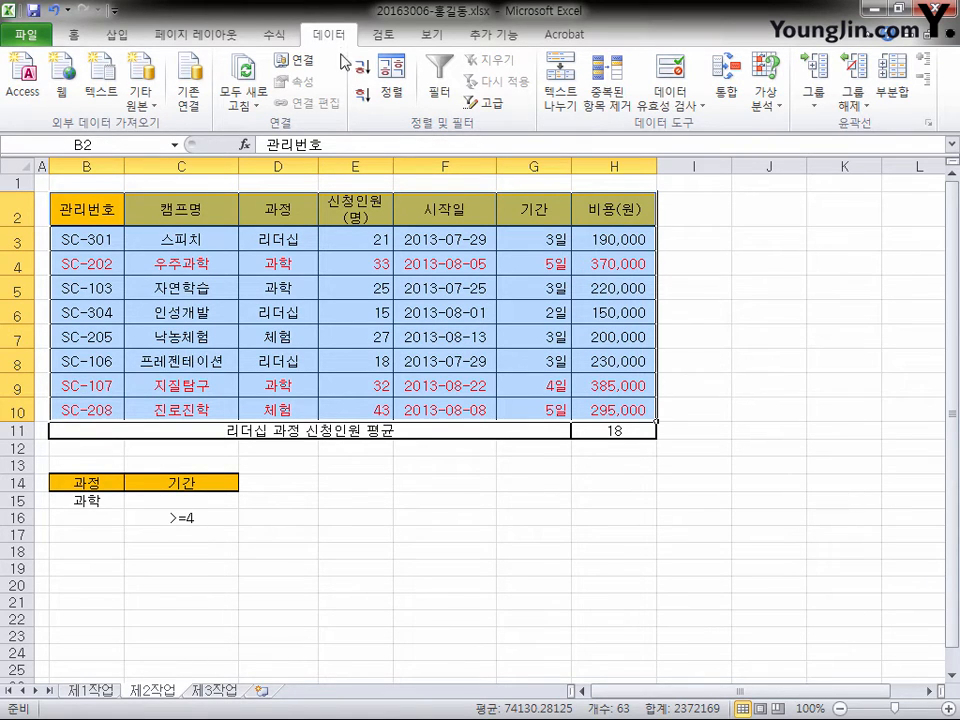
{"action": "left_click", "coordinate": [494, 103]}
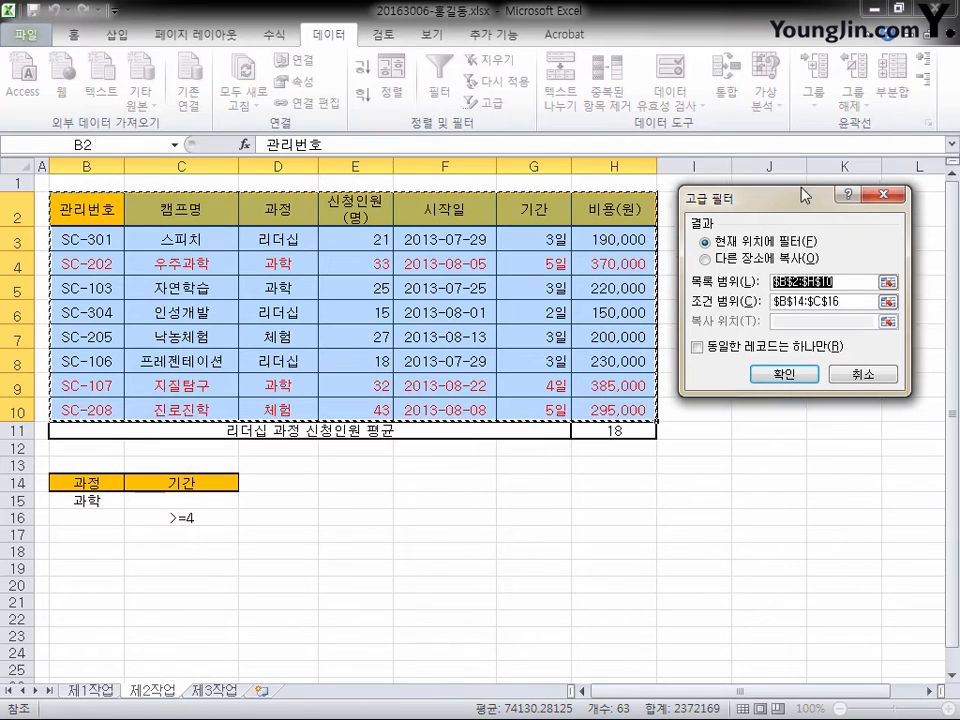
{"action": "left_click", "coordinate": [830, 257]}
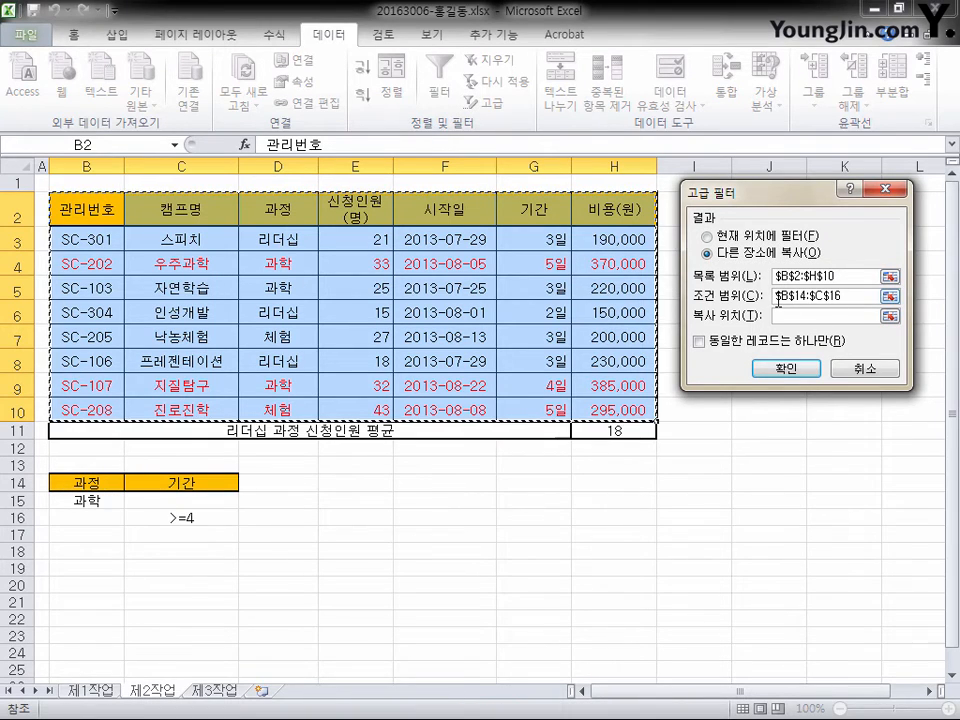
{"action": "left_click", "coordinate": [792, 296]}
{"action": "left_click", "coordinate": [84, 550]}
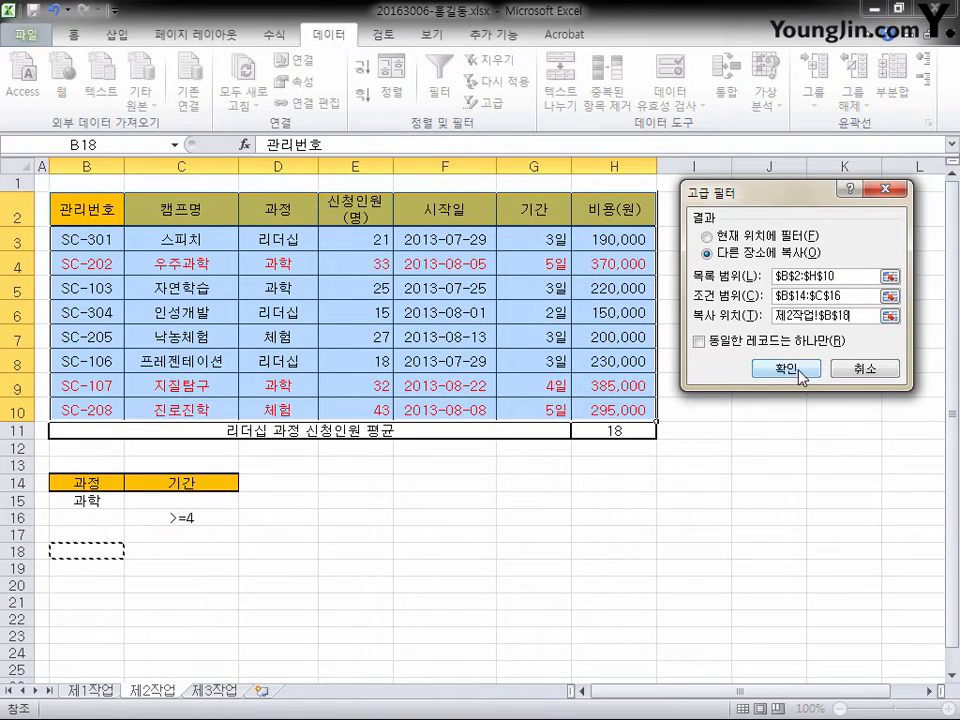
{"action": "left_click", "coordinate": [786, 369]}
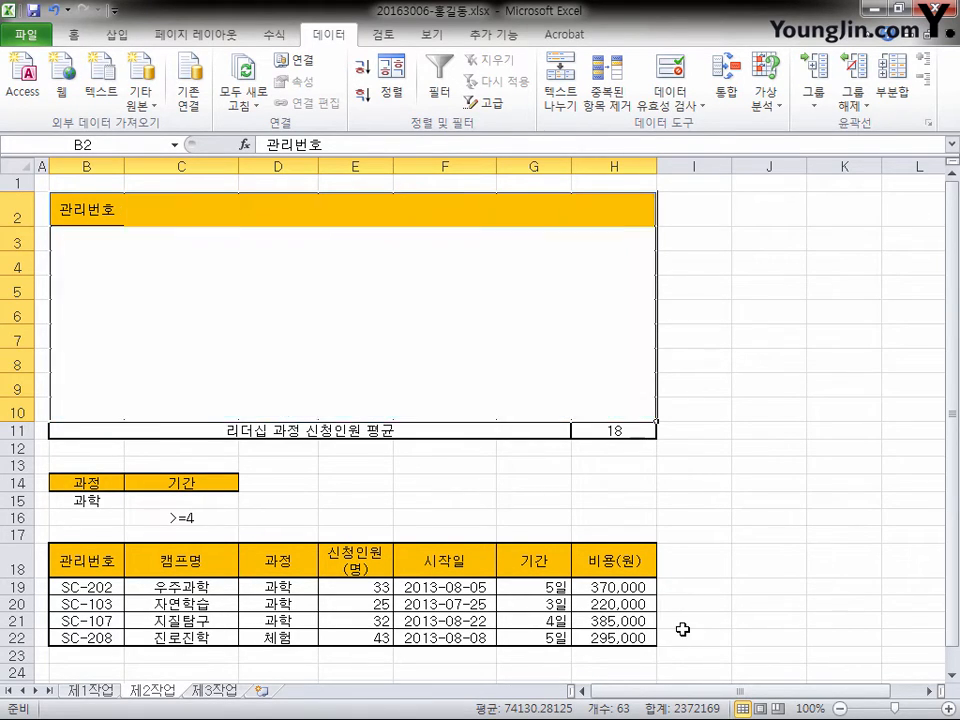
{"action": "left_click", "coordinate": [688, 630]}
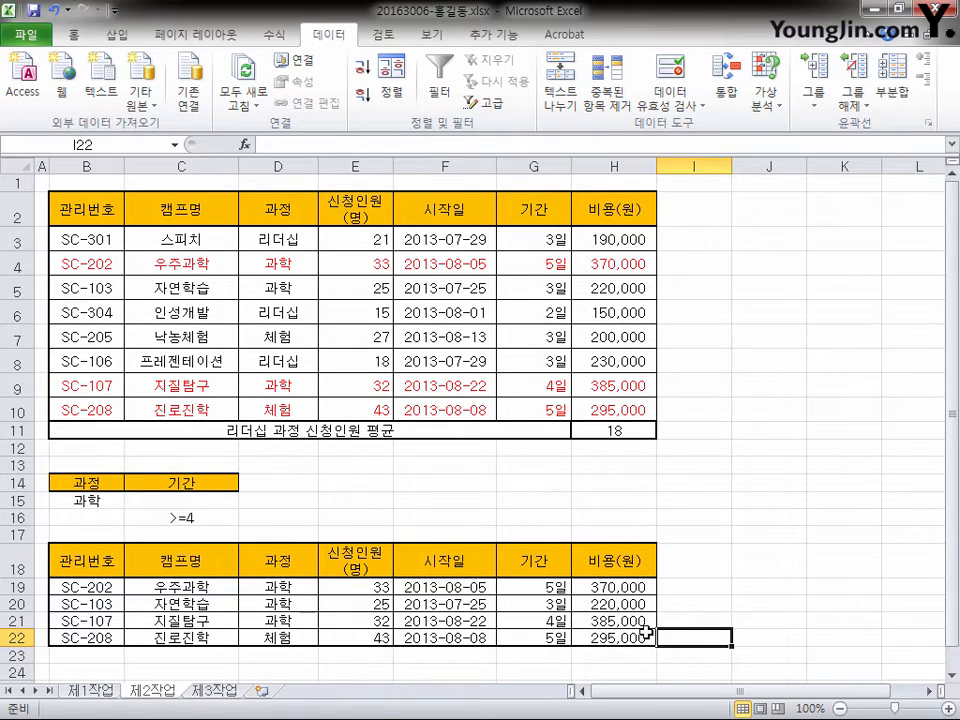
Step: Copy the camp table B4:H12 from the 제1작업 sheet and paste it at B2 of the 제3작업 sheet
{"action": "left_click", "coordinate": [99, 692]}
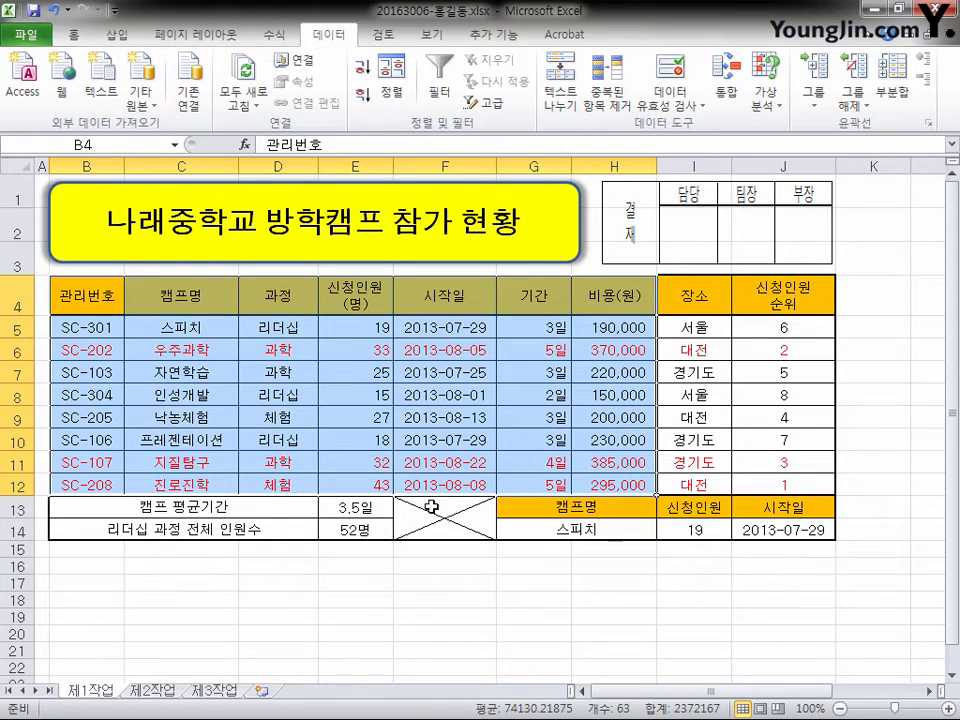
{"action": "left_click_drag", "start_coordinate": [86, 298], "coordinate": [636, 484]}
{"action": "key", "text": "ctrl+c"}
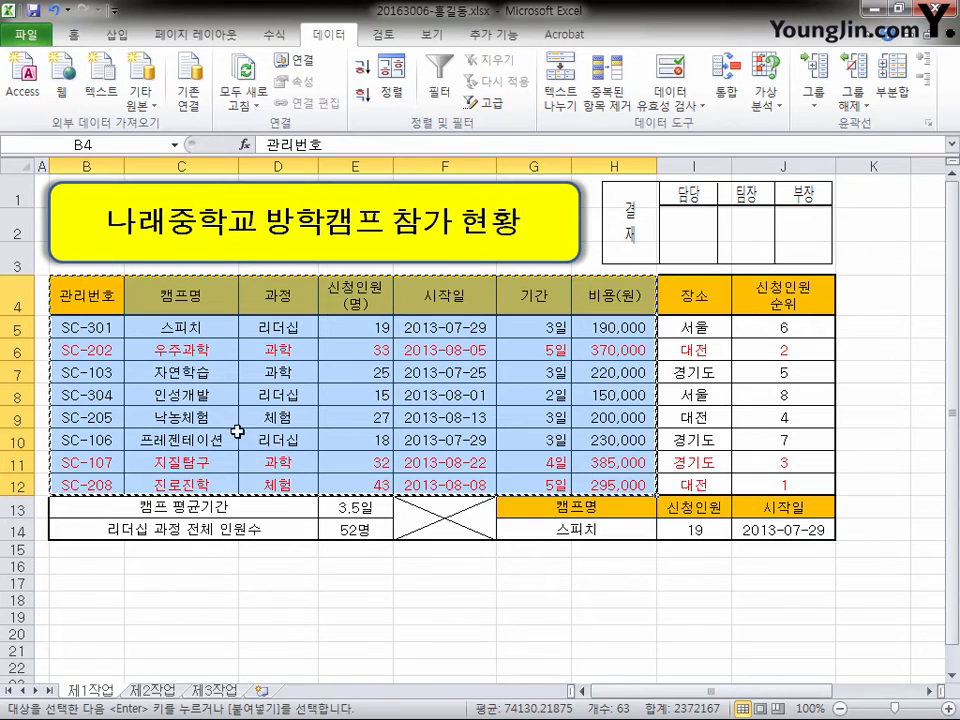
{"action": "left_click", "coordinate": [207, 692]}
{"action": "left_click", "coordinate": [101, 199]}
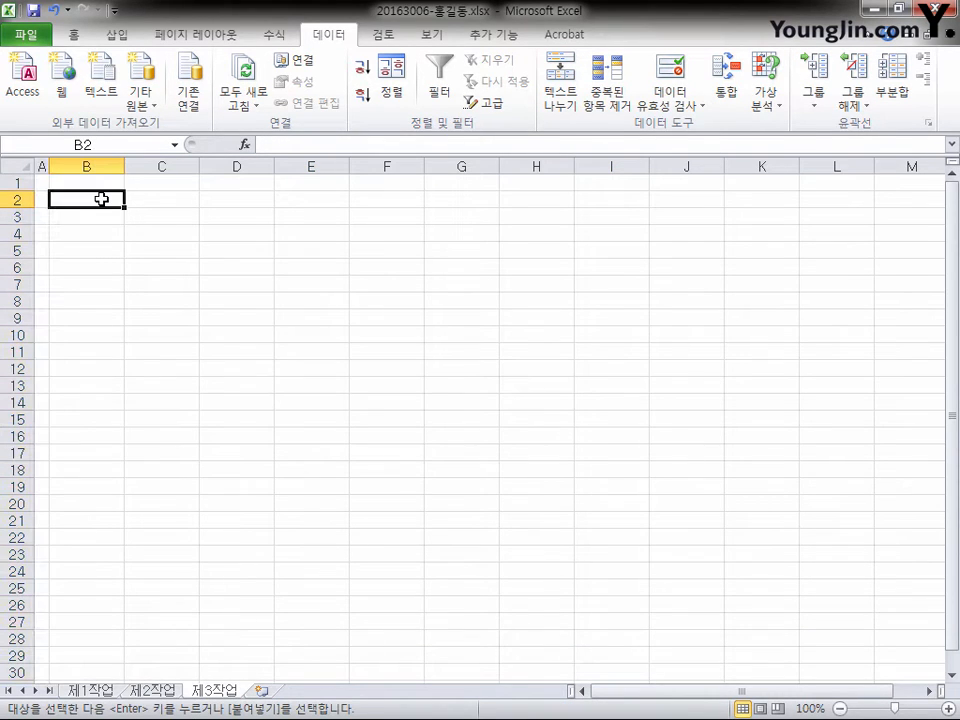
{"action": "key", "text": "ctrl+v"}
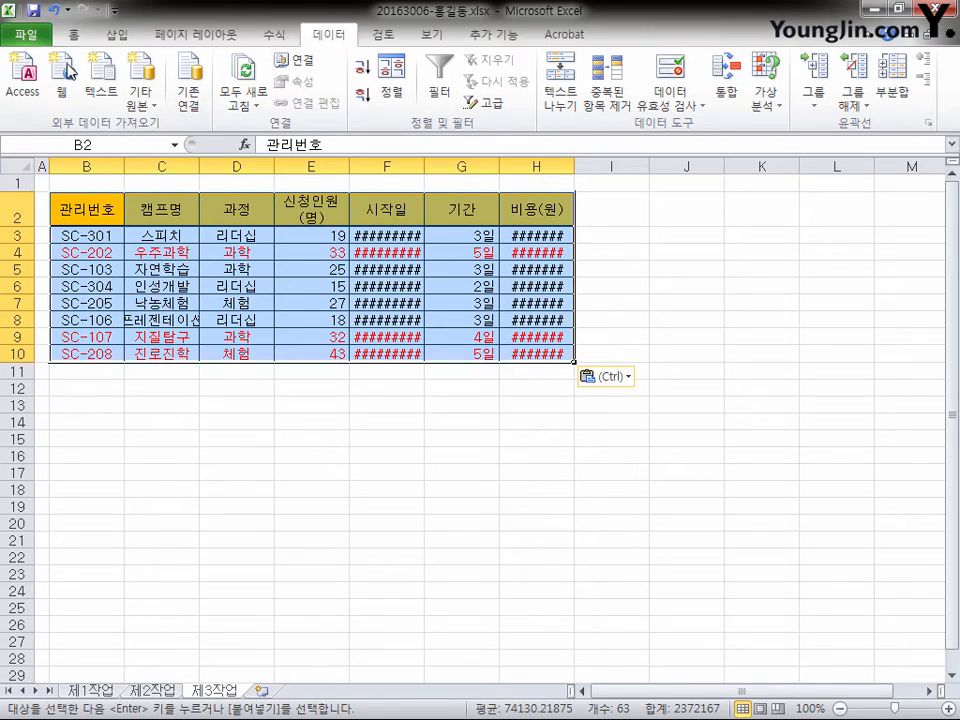
Step: Paste the source column widths (열 너비) onto the copied table and increase the height of rows 3 to 10
{"action": "left_click", "coordinate": [75, 35]}
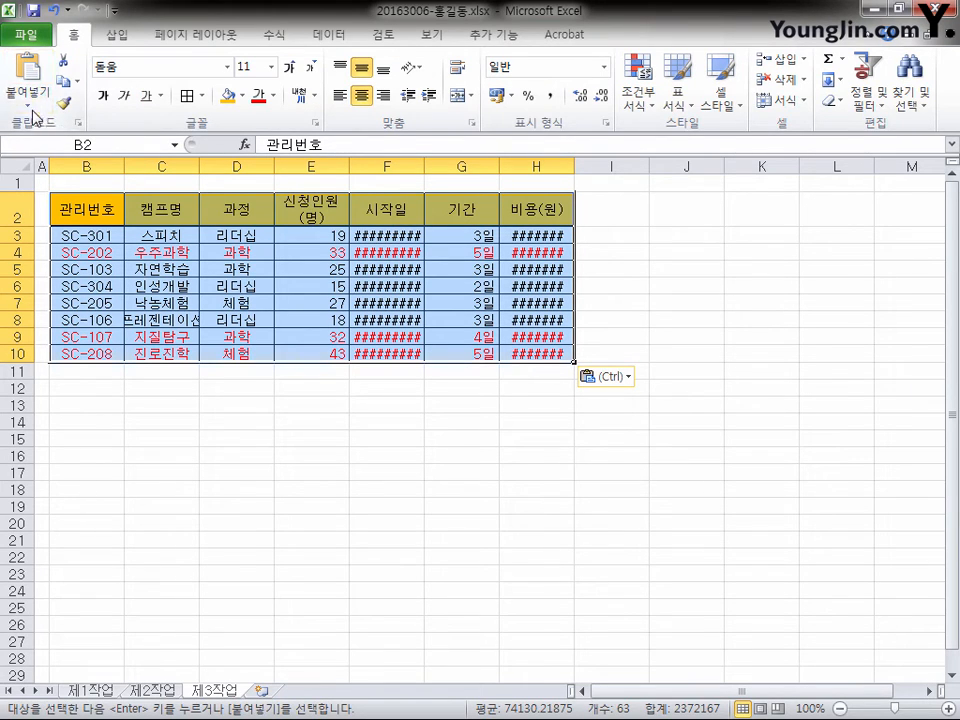
{"action": "left_click", "coordinate": [30, 100]}
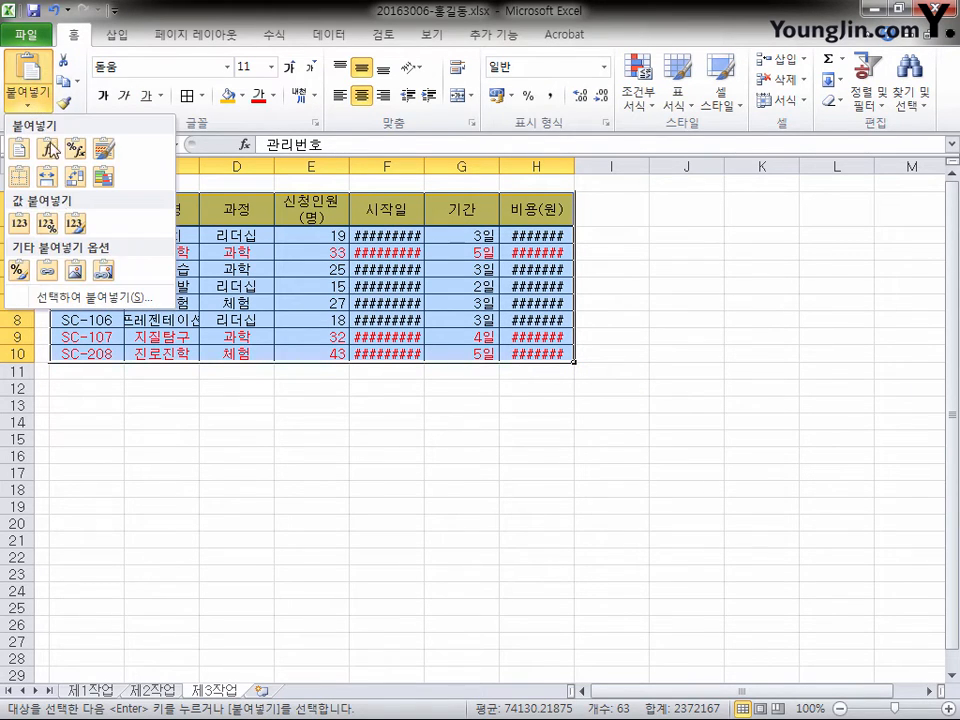
{"action": "left_click", "coordinate": [85, 298]}
{"action": "left_click", "coordinate": [800, 227]}
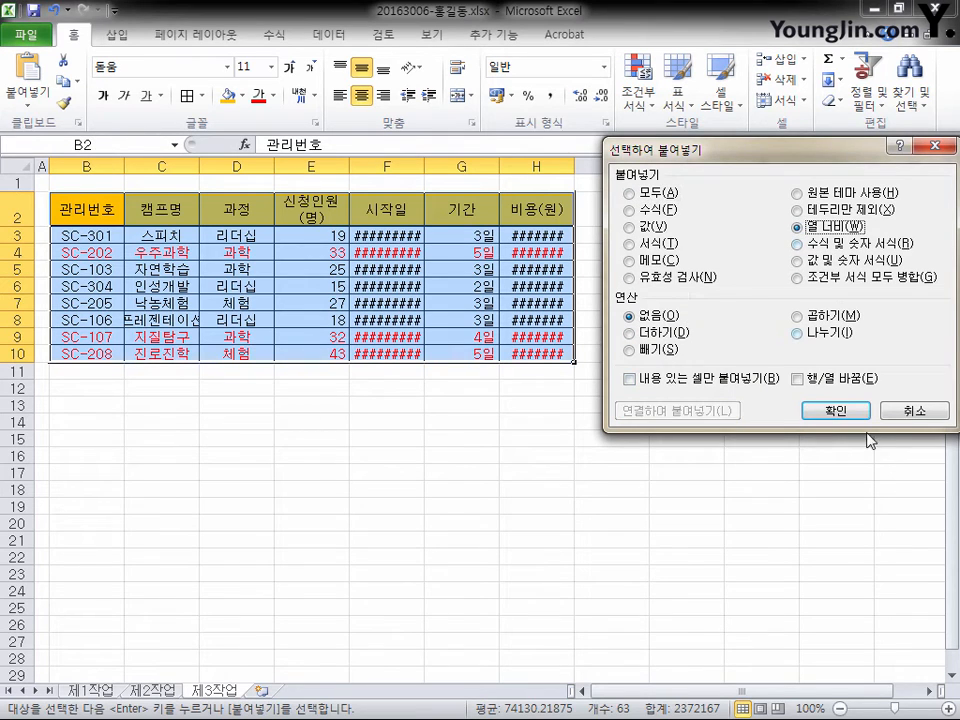
{"action": "left_click", "coordinate": [834, 411]}
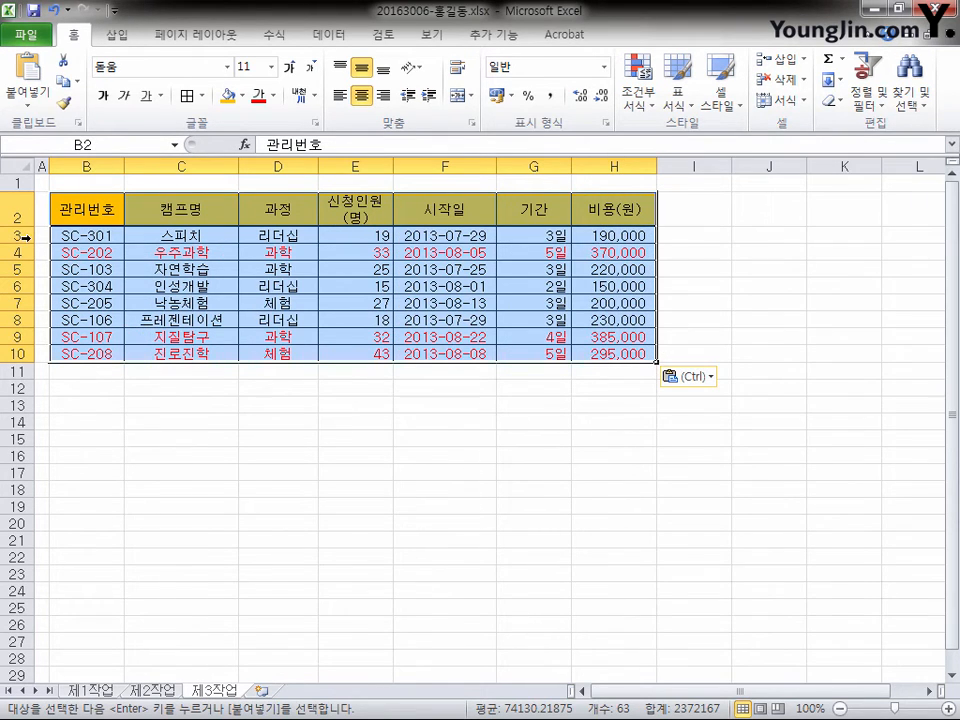
{"action": "left_click_drag", "start_coordinate": [18, 236], "coordinate": [22, 354]}
{"action": "left_click", "coordinate": [272, 434]}
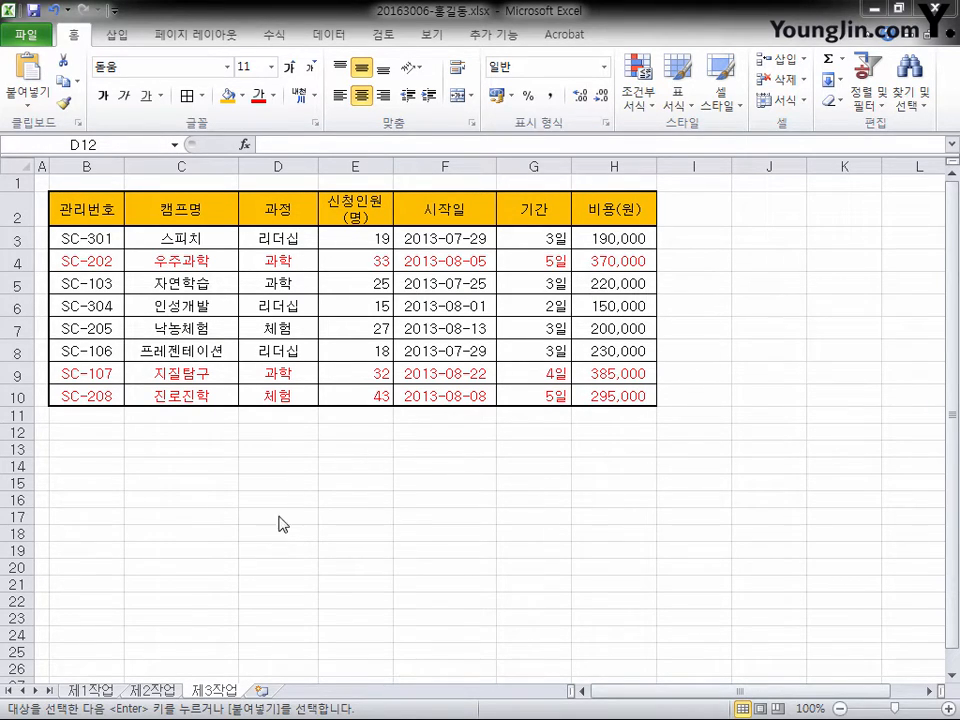
Step: Sort the camp table on 제3작업 by the 과정 column in descending order
{"action": "left_click", "coordinate": [294, 211]}
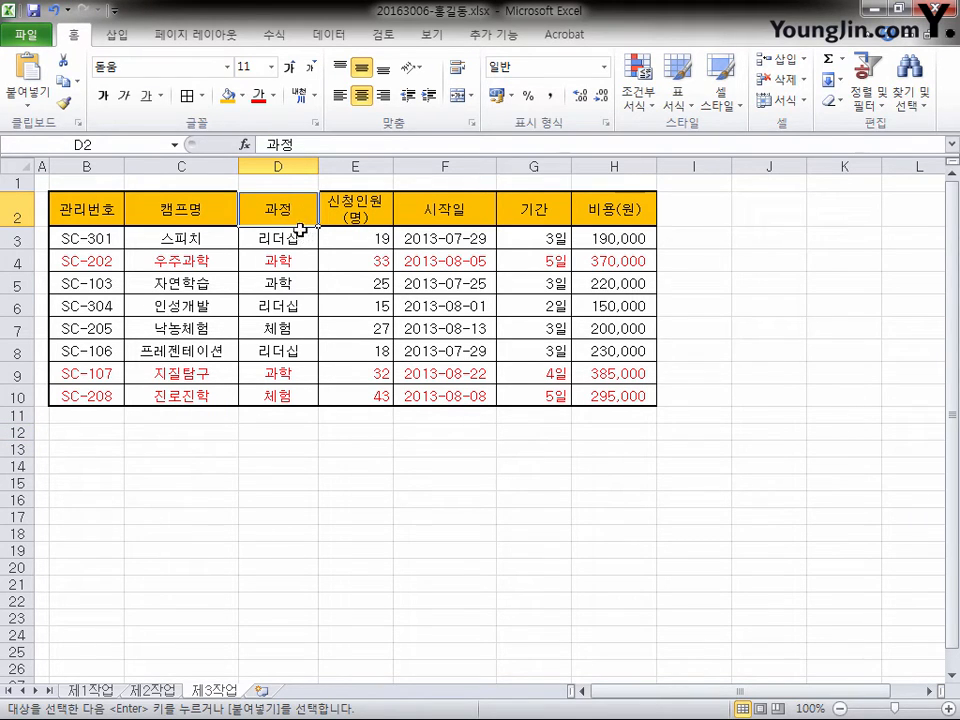
{"action": "left_click", "coordinate": [330, 35]}
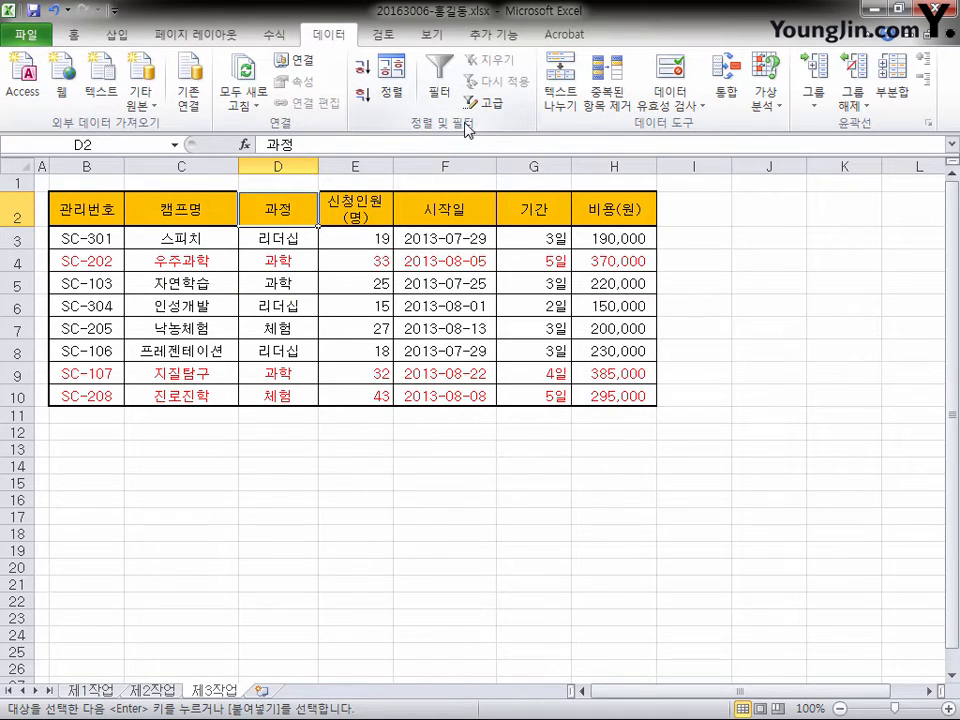
{"action": "left_click", "coordinate": [367, 99]}
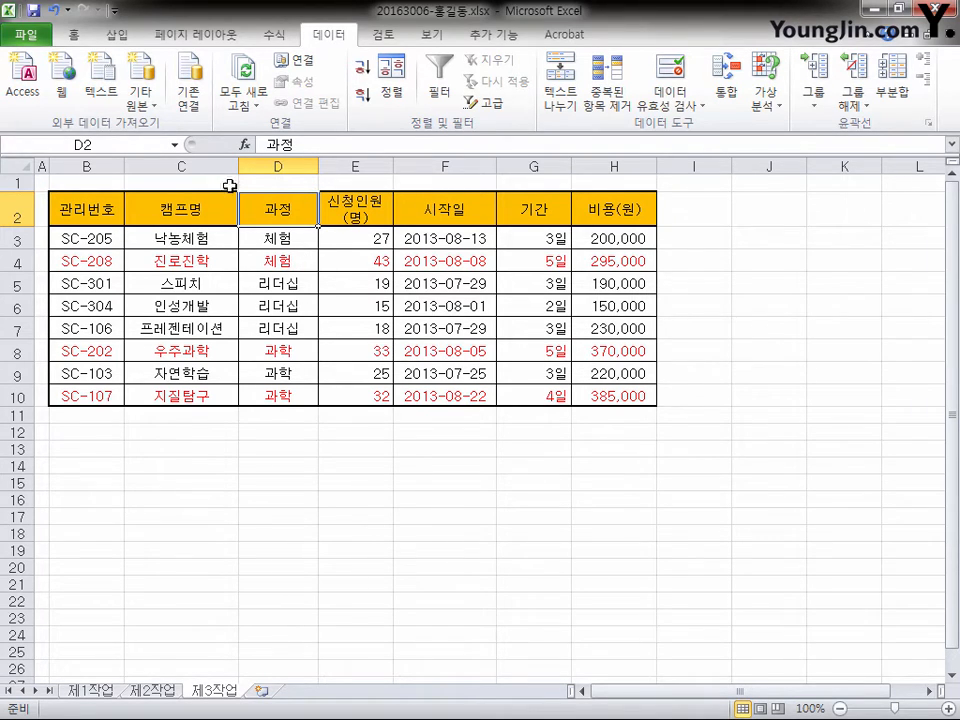
{"action": "left_click", "coordinate": [91, 211]}
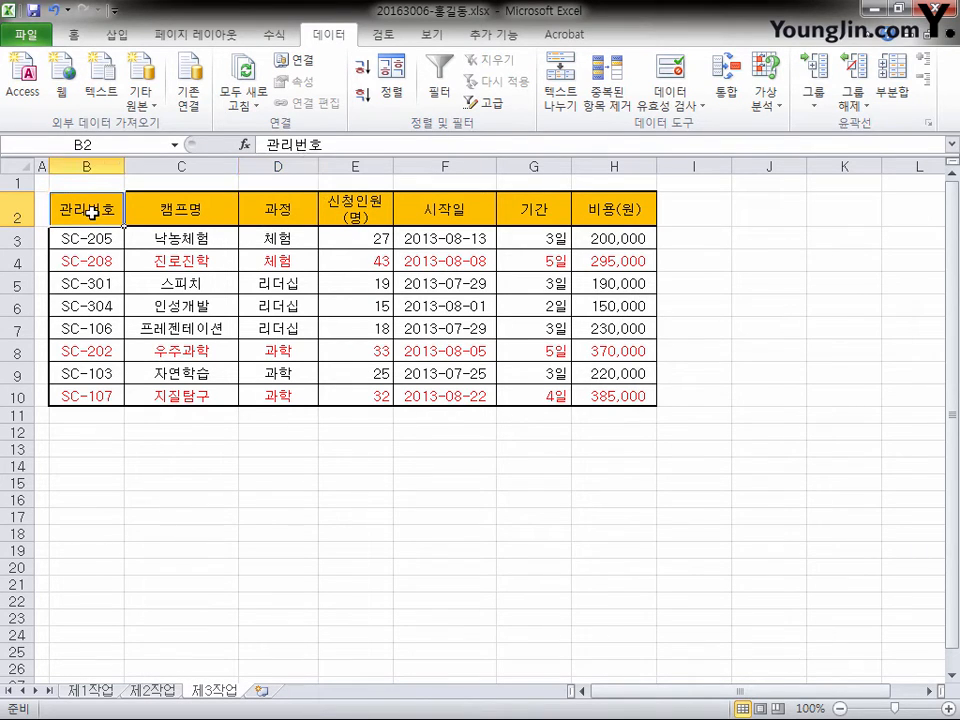
{"action": "left_click_drag", "start_coordinate": [91, 211], "coordinate": [602, 388]}
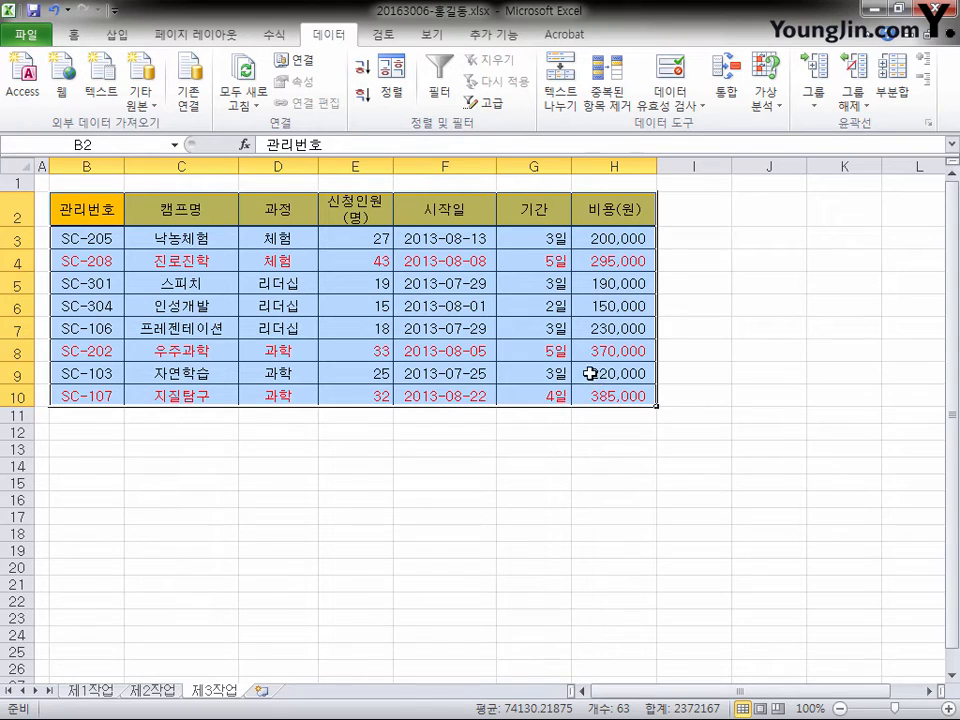
{"action": "left_click", "coordinate": [203, 205]}
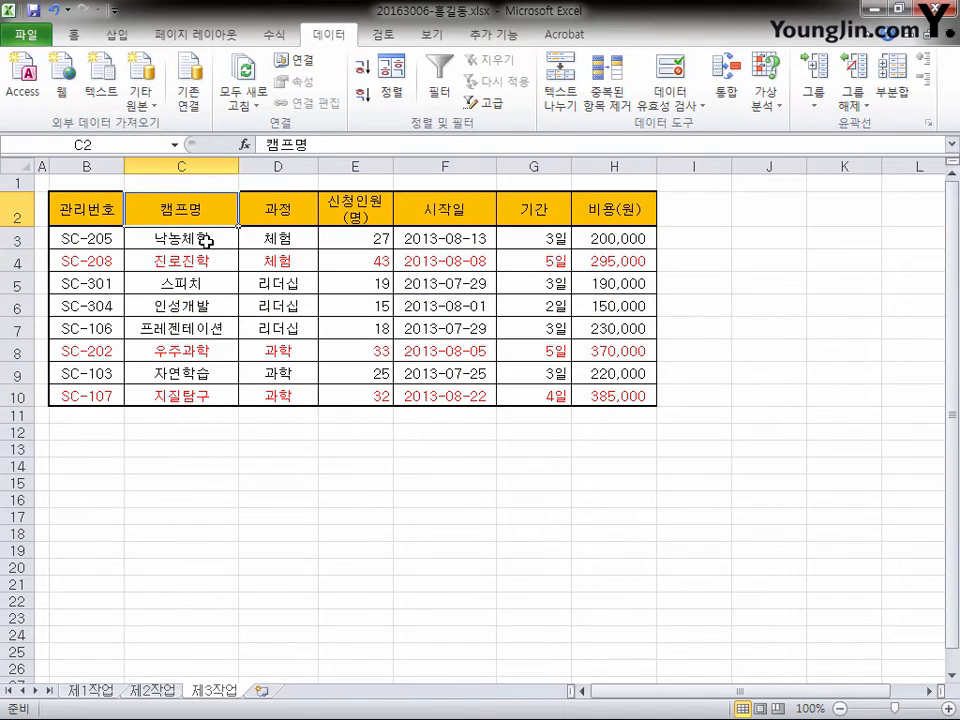
{"action": "left_click", "coordinate": [190, 247]}
{"action": "left_click", "coordinate": [196, 268]}
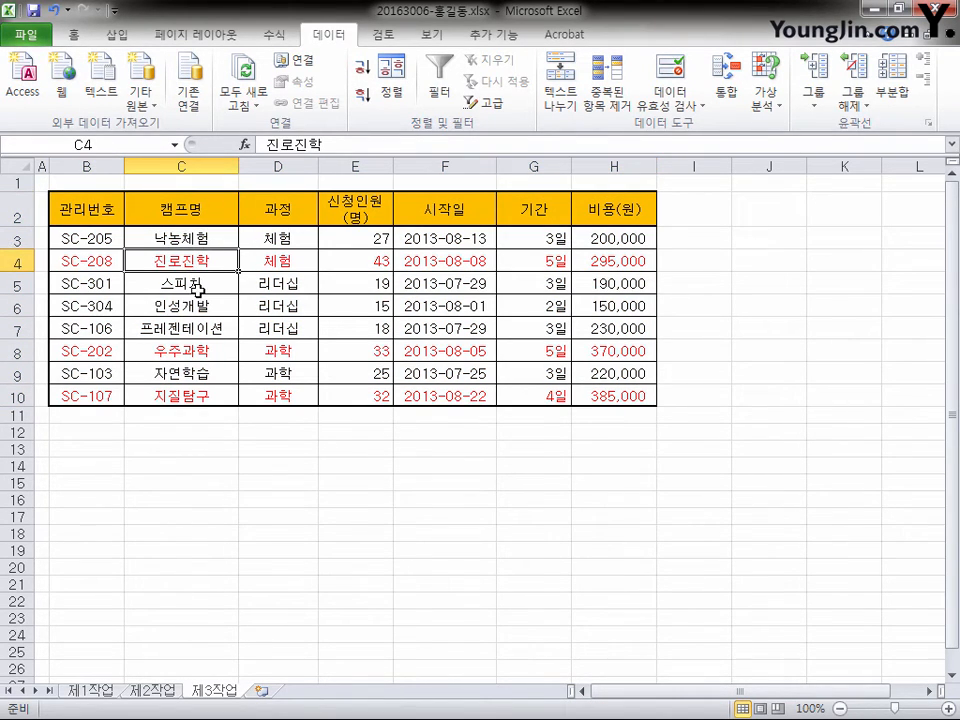
{"action": "left_click", "coordinate": [197, 284]}
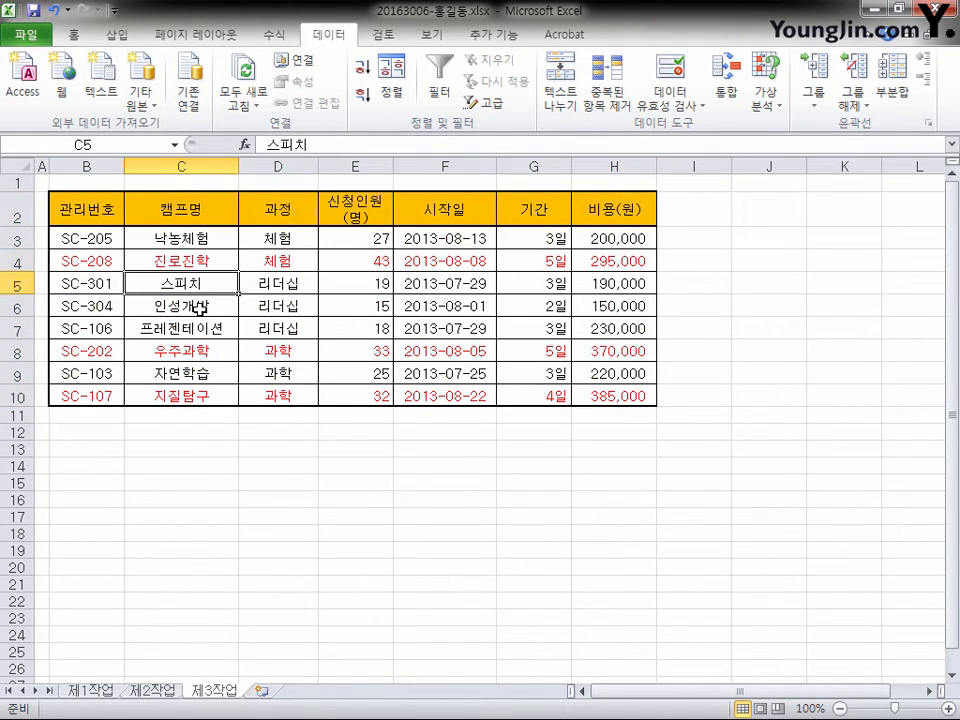
Step: Add a subtotal (부분합) to the camp table, grouped by 과정, using the 개수 function on 캠프명 instead of 비용(원)
{"action": "left_click", "coordinate": [208, 209]}
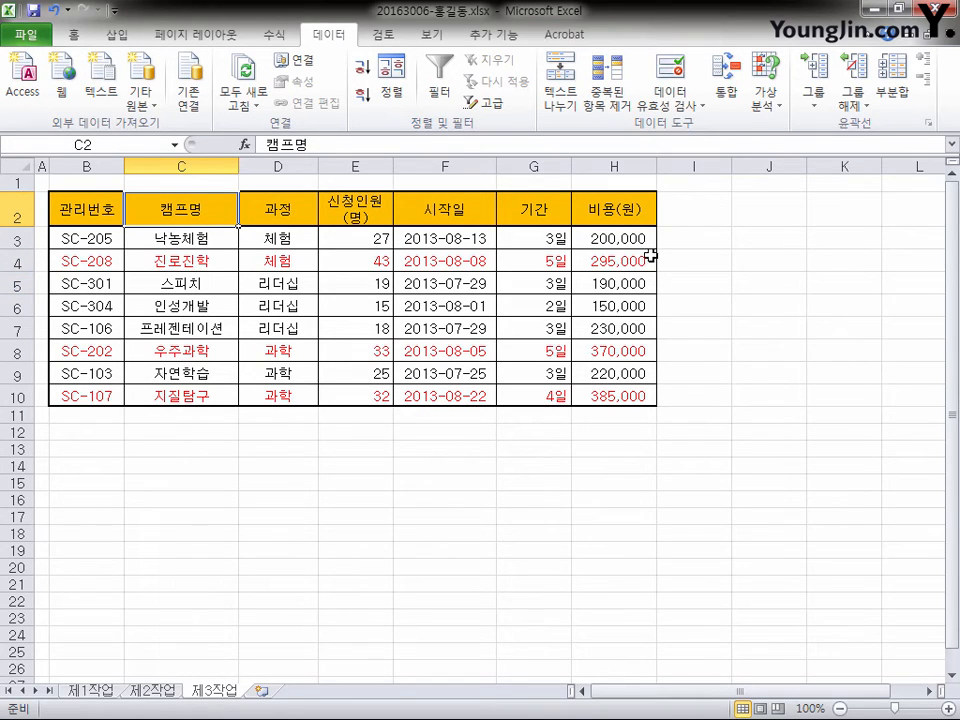
{"action": "left_click", "coordinate": [290, 215]}
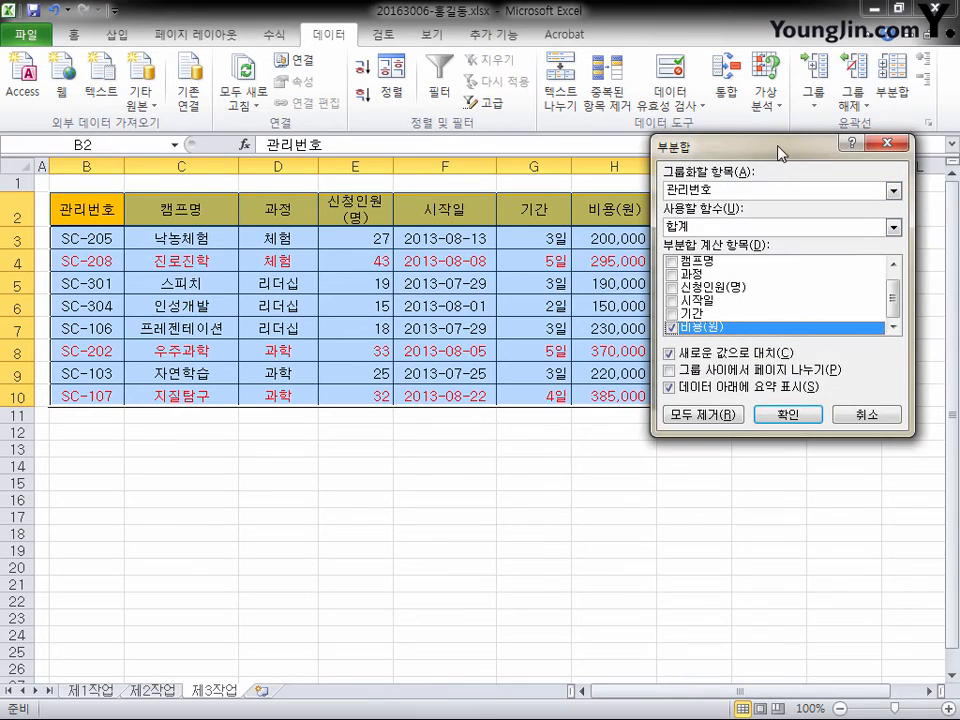
{"action": "left_click_drag", "start_coordinate": [778, 150], "coordinate": [796, 180]}
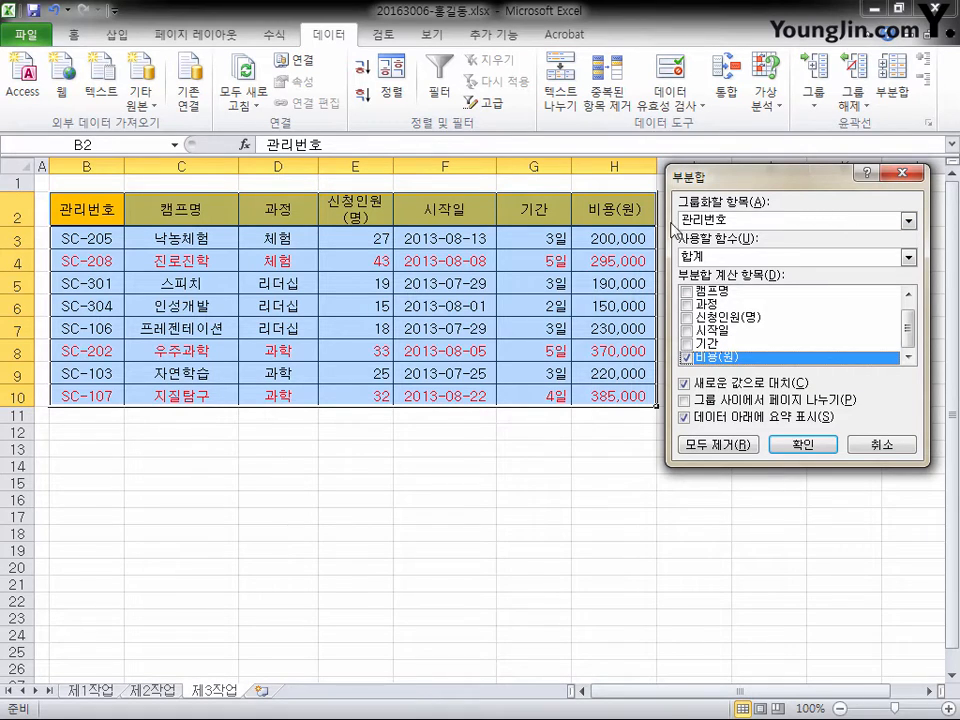
{"action": "left_click", "coordinate": [739, 221]}
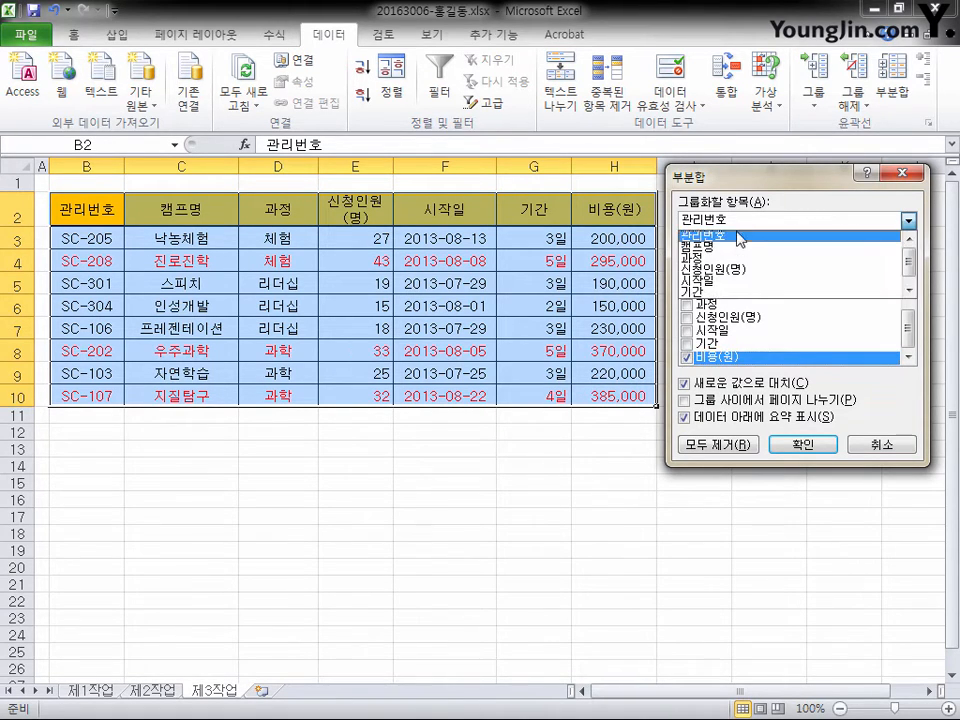
{"action": "left_click", "coordinate": [738, 260]}
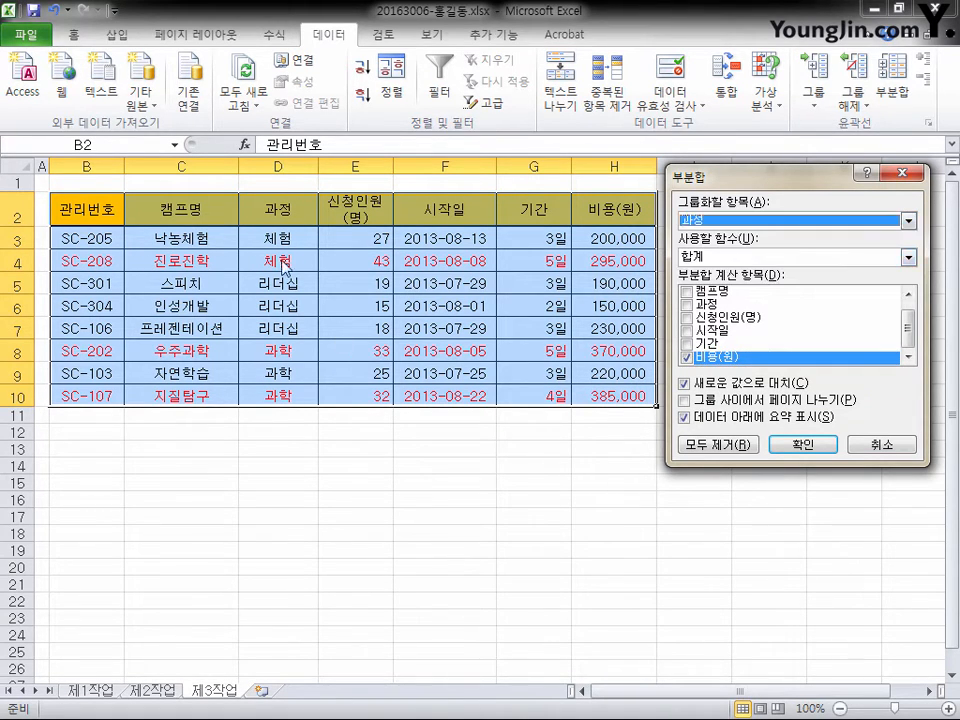
{"action": "left_click", "coordinate": [731, 260]}
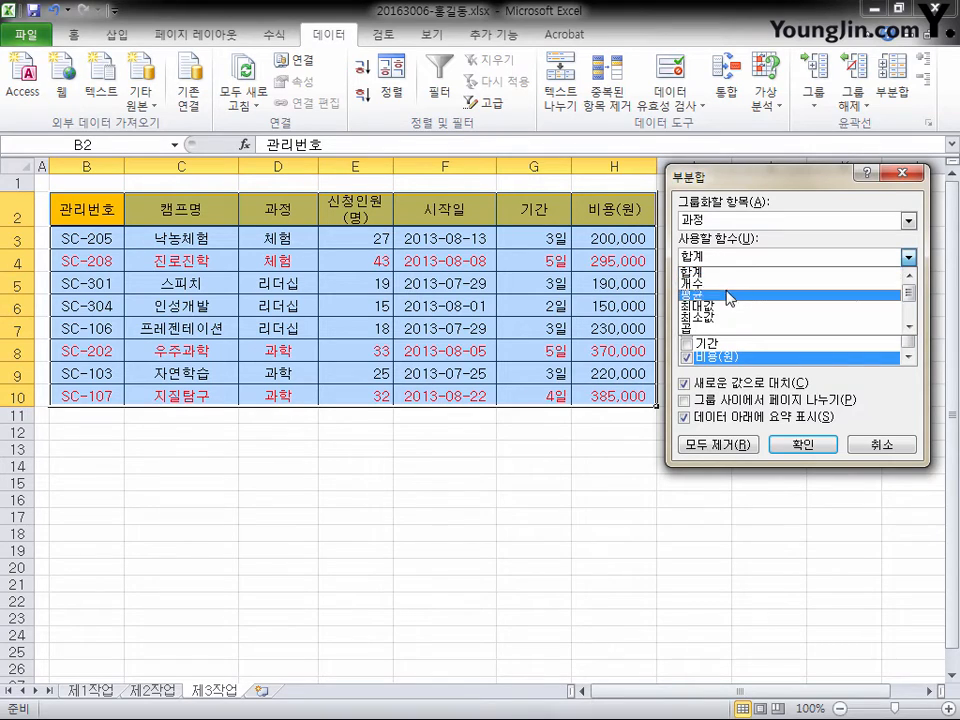
{"action": "left_click", "coordinate": [730, 293]}
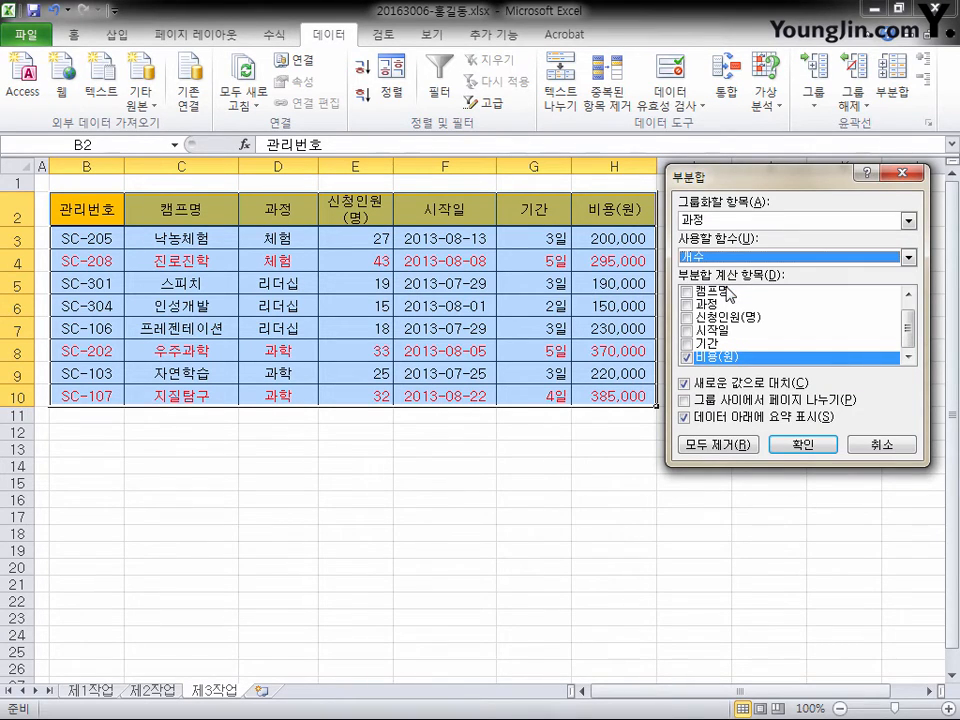
{"action": "left_click", "coordinate": [687, 357]}
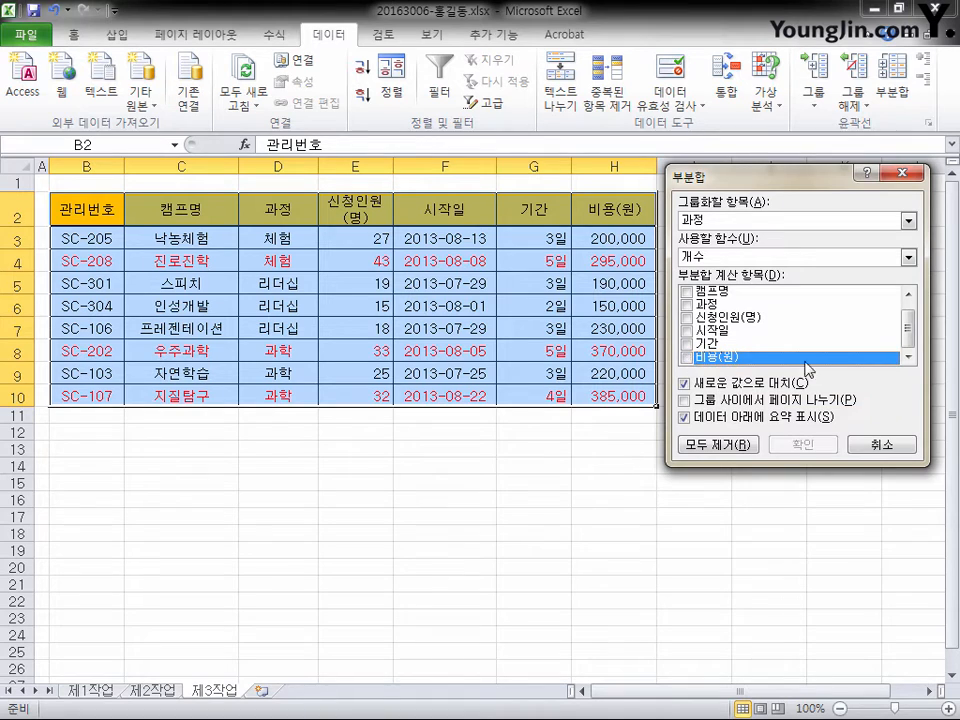
{"action": "left_click", "coordinate": [687, 293]}
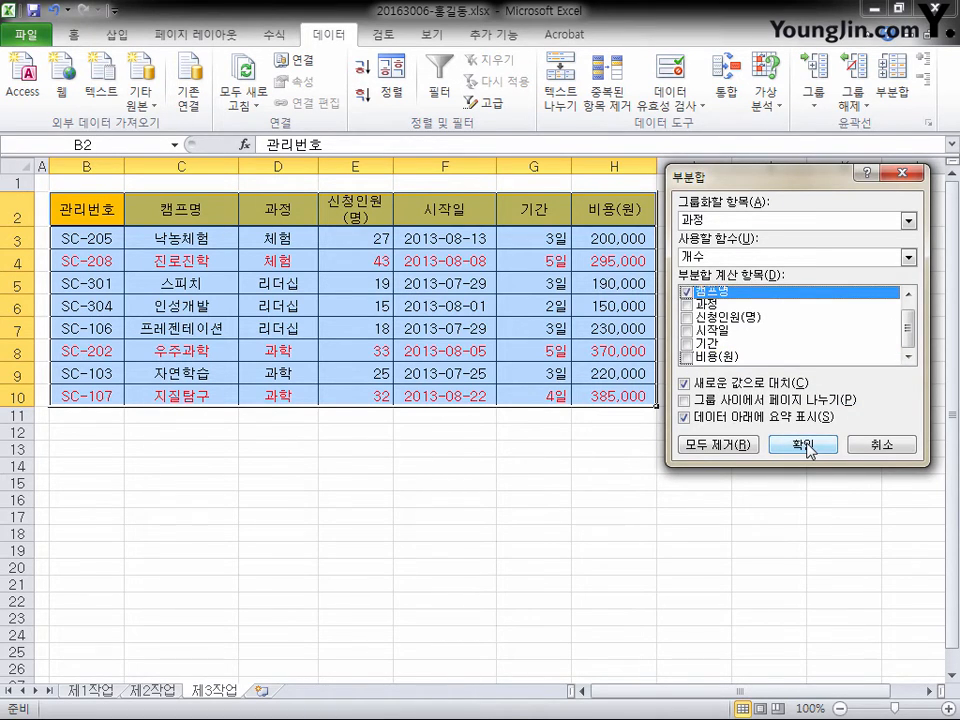
{"action": "left_click", "coordinate": [806, 446]}
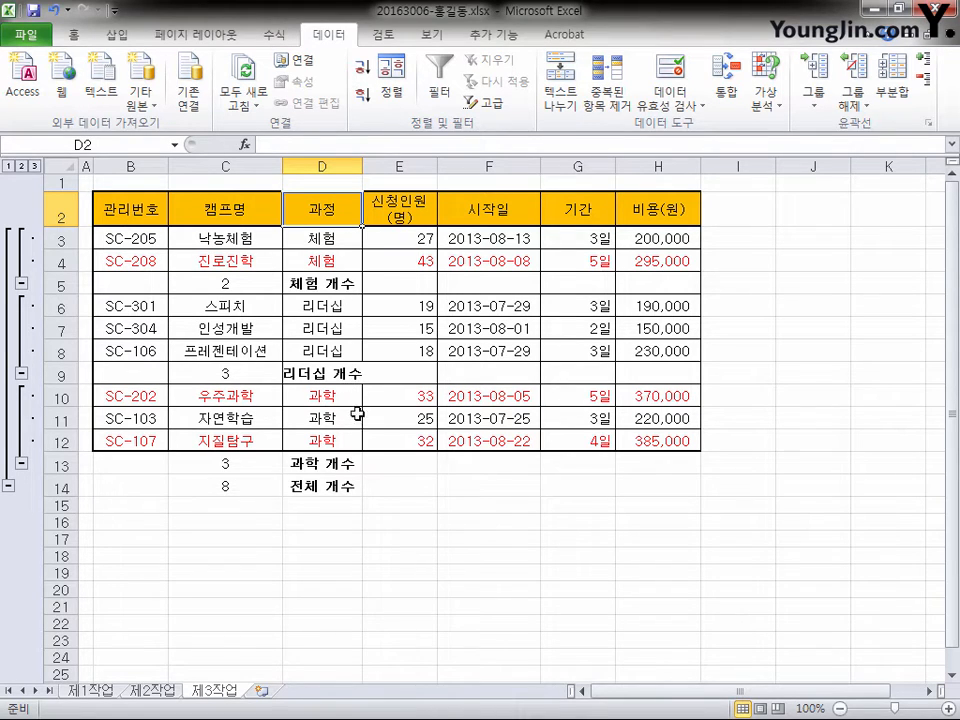
Step: Add a second subtotal grouped by 과정 with the 평균 of 비용(원), turning off 새로운 값으로 대치 and deselecting 캠프명
{"action": "left_click", "coordinate": [893, 100]}
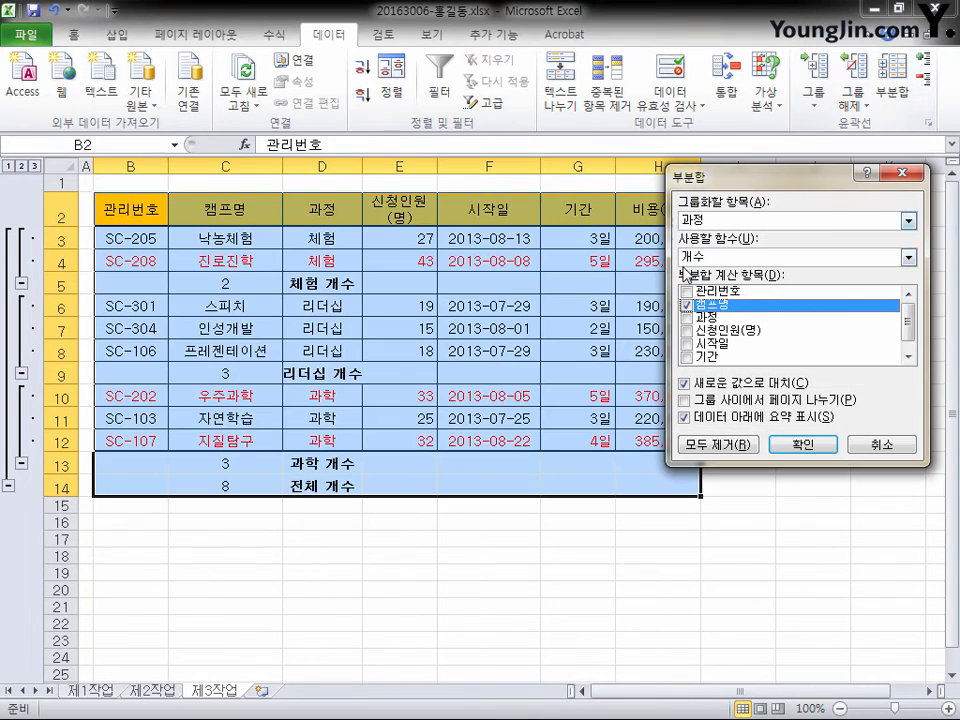
{"action": "left_click_drag", "start_coordinate": [810, 181], "coordinate": [805, 167]}
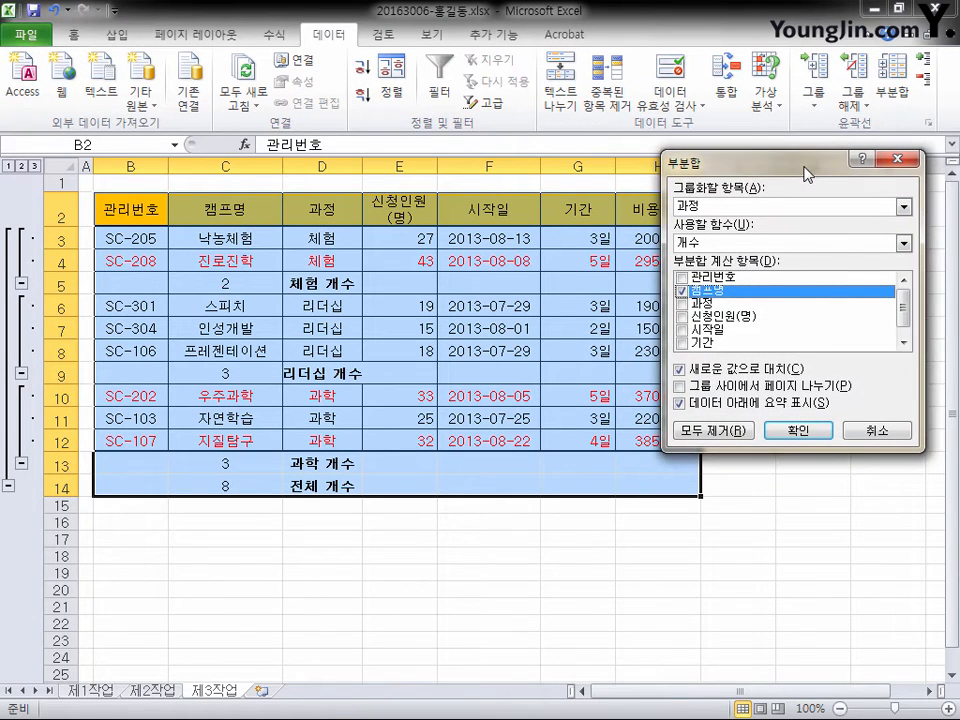
{"action": "left_click", "coordinate": [735, 247]}
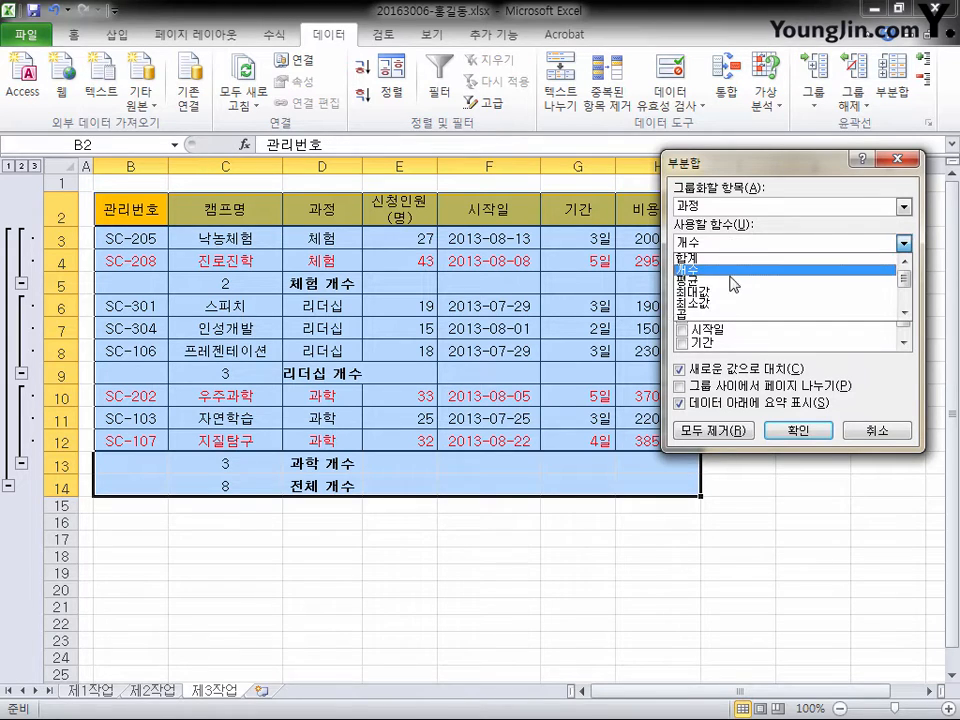
{"action": "left_click", "coordinate": [736, 281]}
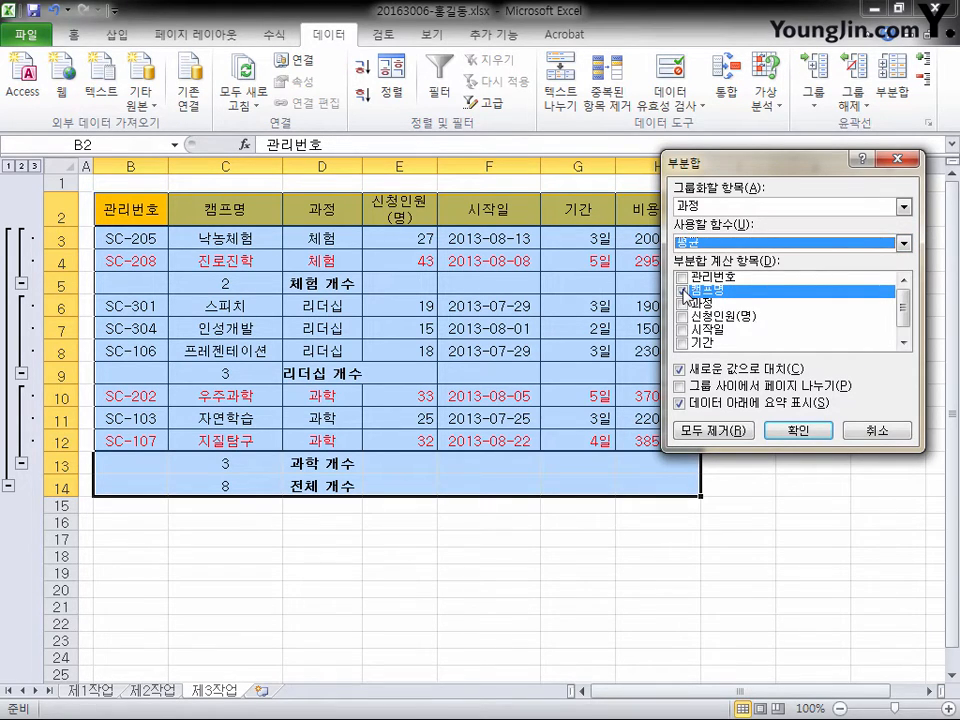
{"action": "left_click", "coordinate": [684, 292]}
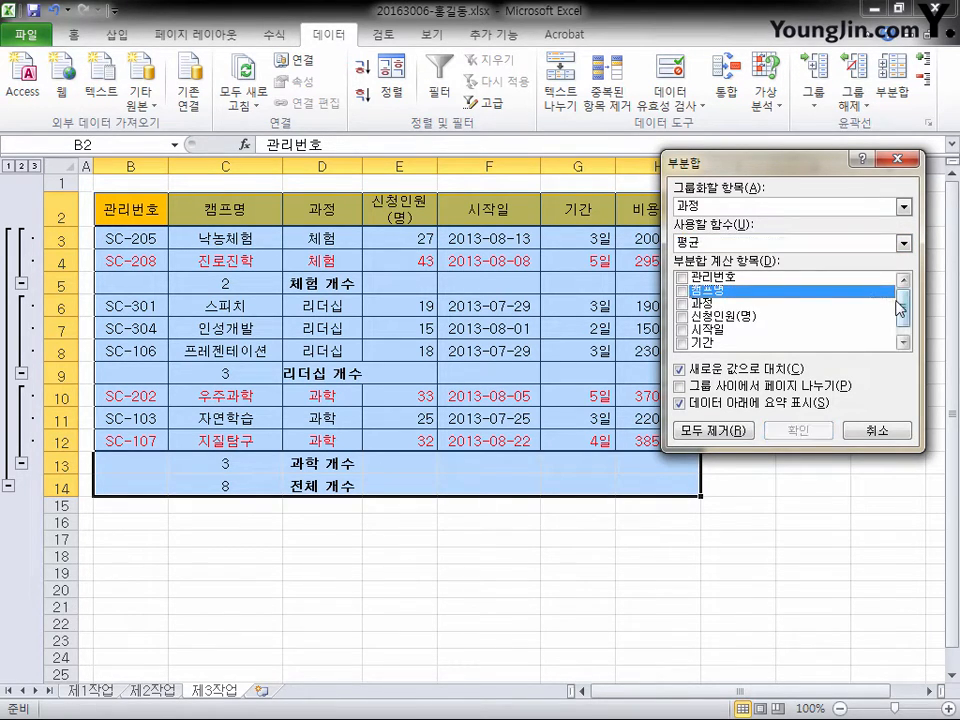
{"action": "scroll", "coordinate": [905, 317], "scroll_direction": "down", "scroll_amount": 1}
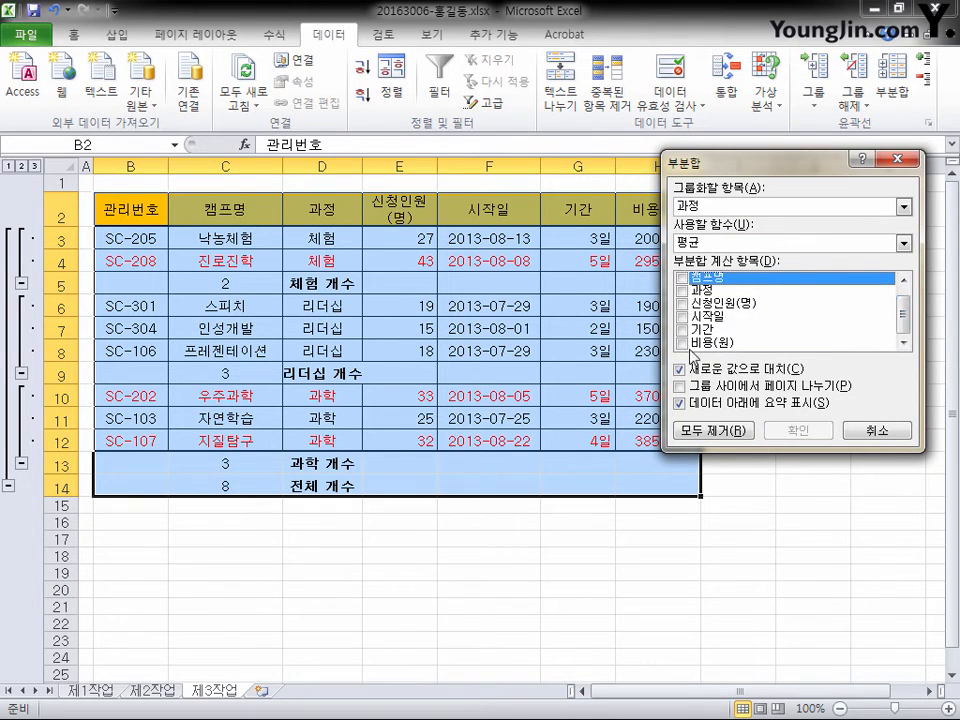
{"action": "left_click", "coordinate": [684, 344]}
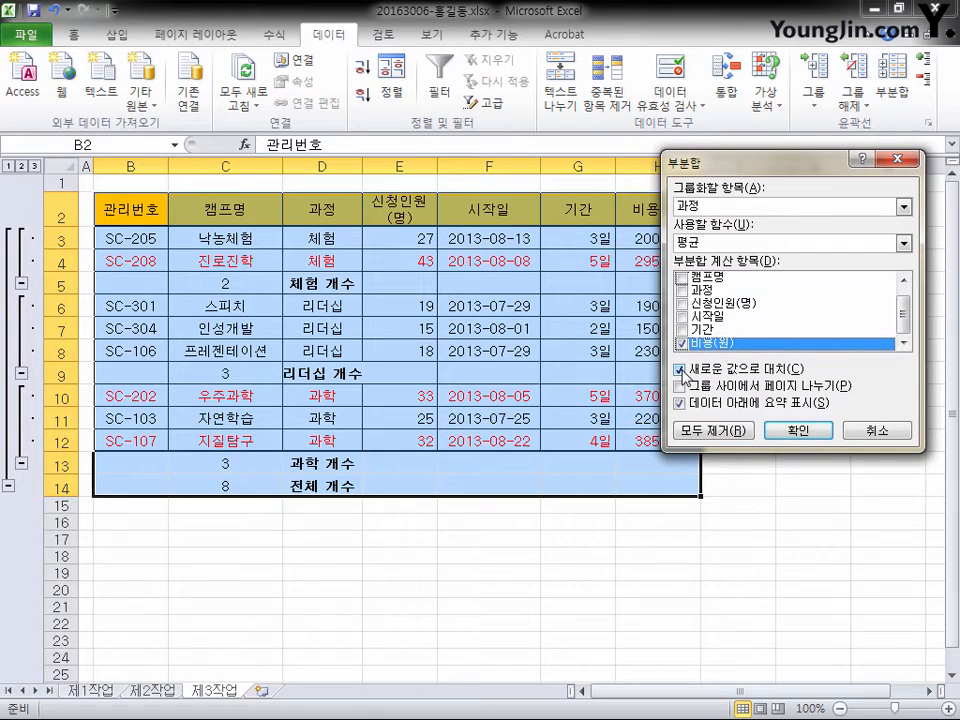
{"action": "left_click", "coordinate": [682, 369]}
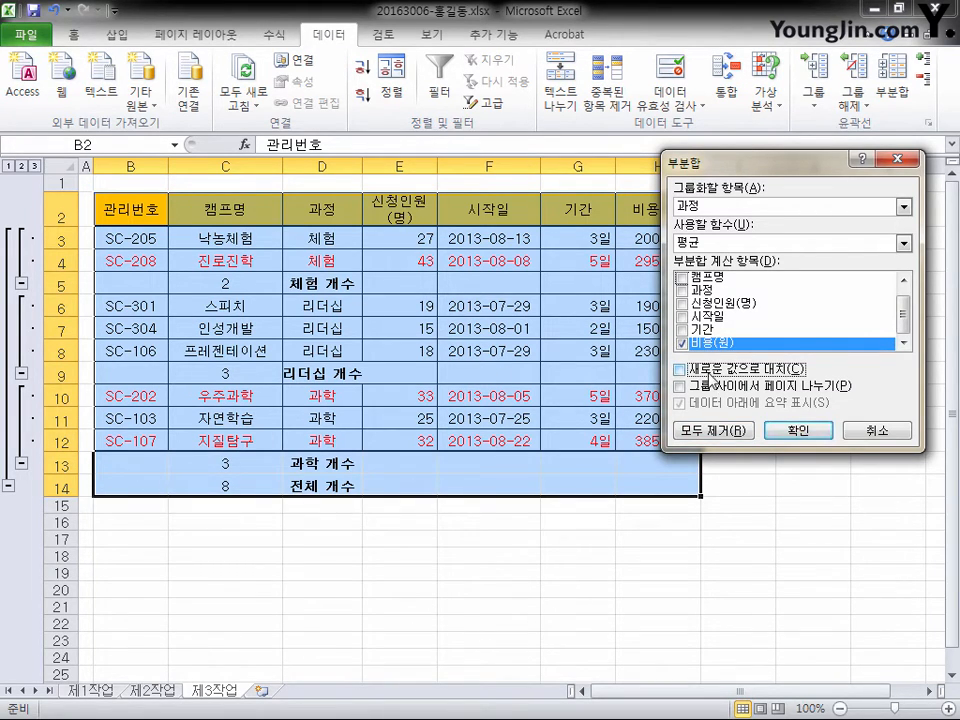
{"action": "left_click", "coordinate": [778, 433]}
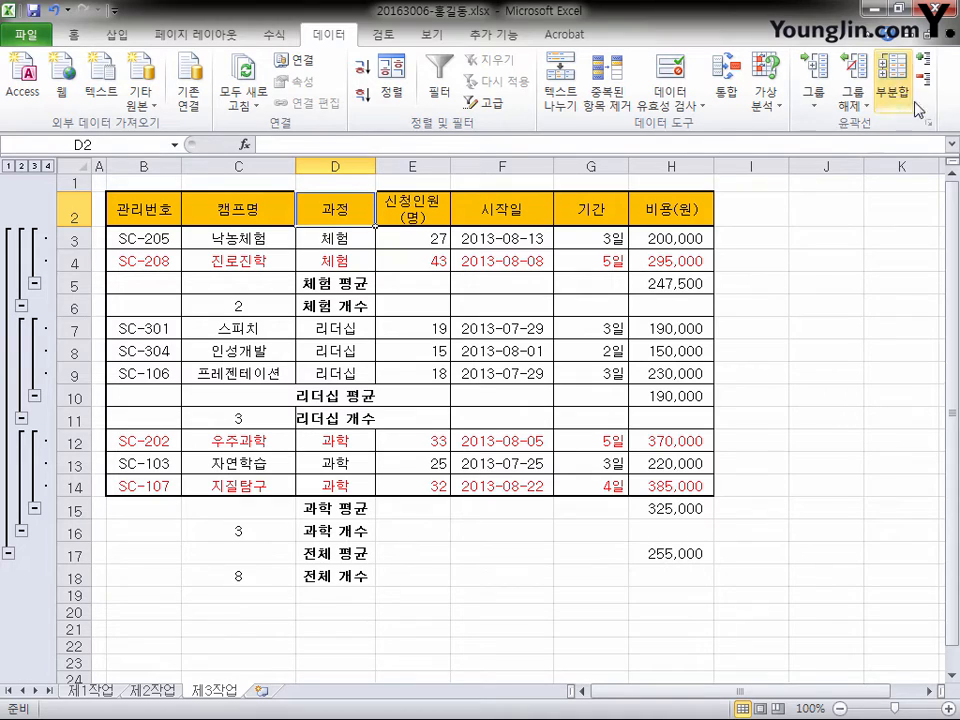
Step: Clear the outline (윤곽 지우기) from the subtotalled table and widen the 과정 column D
{"action": "left_click", "coordinate": [866, 112]}
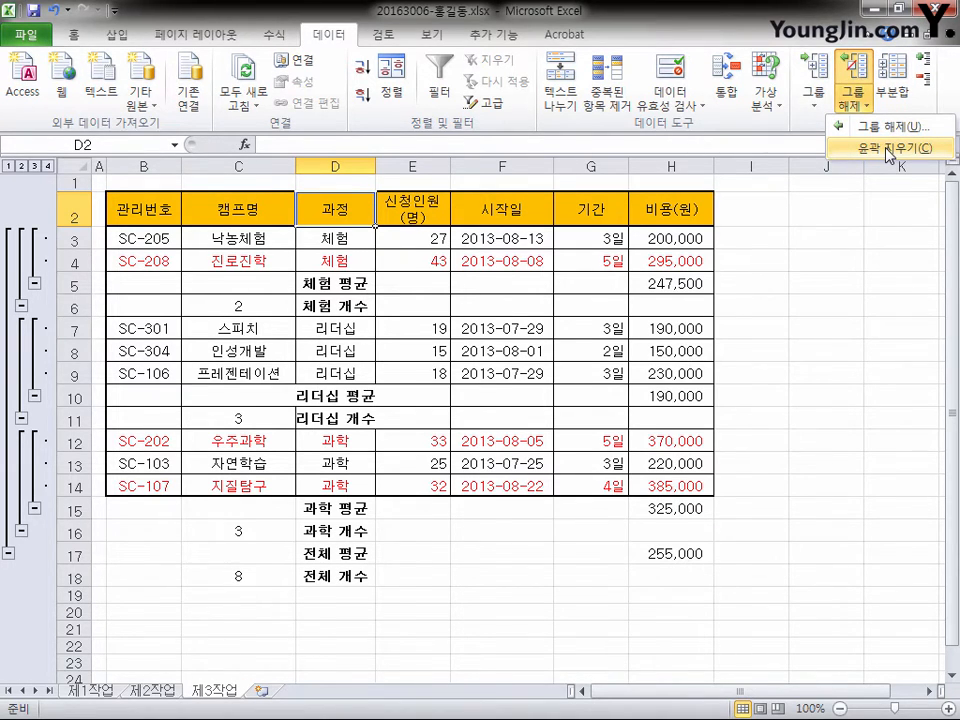
{"action": "left_click", "coordinate": [889, 150]}
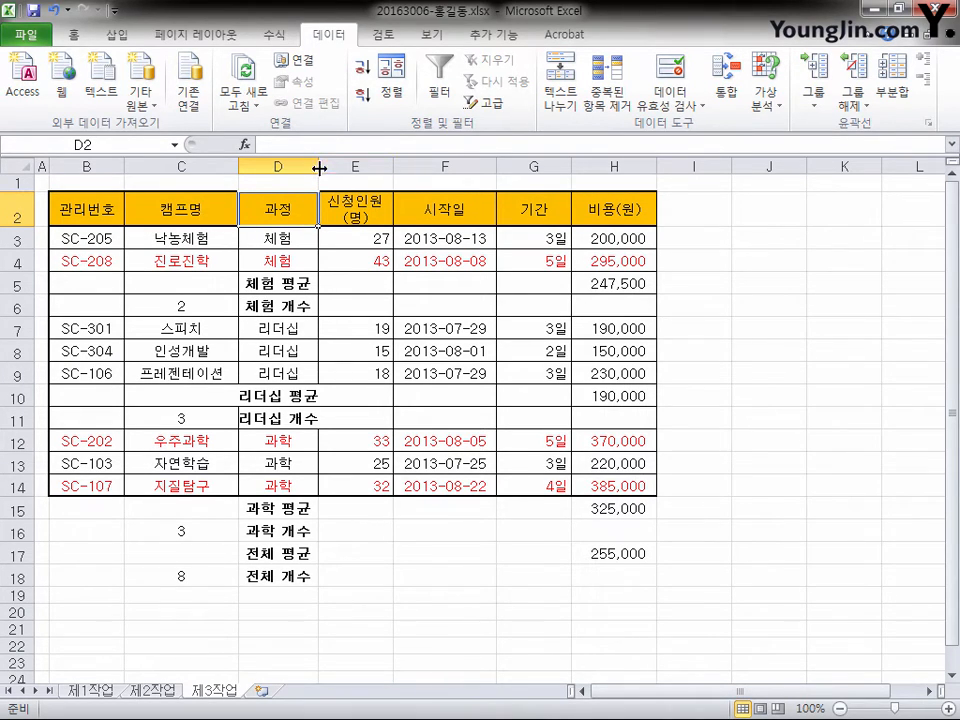
{"action": "left_click_drag", "start_coordinate": [318, 165], "coordinate": [338, 164]}
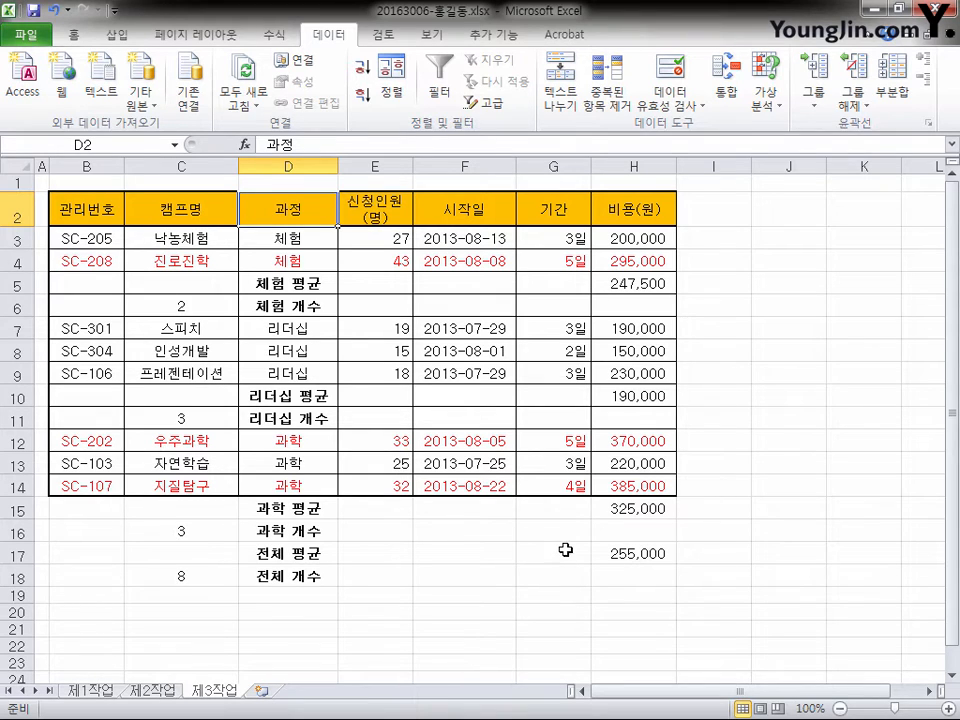
Step: On the 제1작업 sheet, select rows 4 to 8 and 10 to 11 of the 캠프명, 신청인원(명) and 비용(원) columns together
{"action": "left_click", "coordinate": [82, 690]}
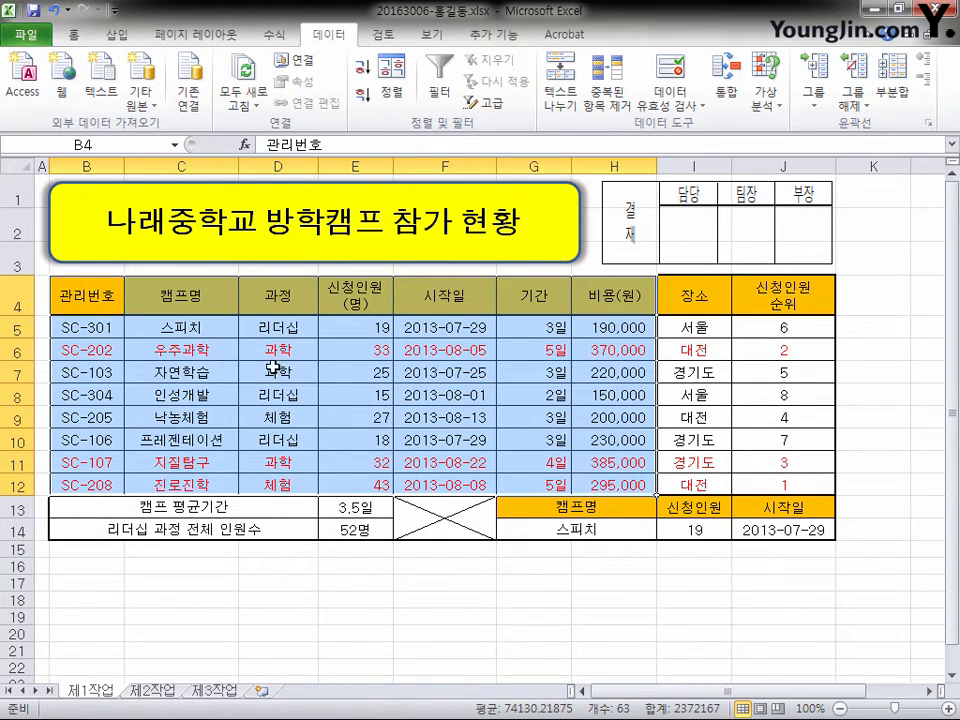
{"action": "left_click", "coordinate": [199, 333]}
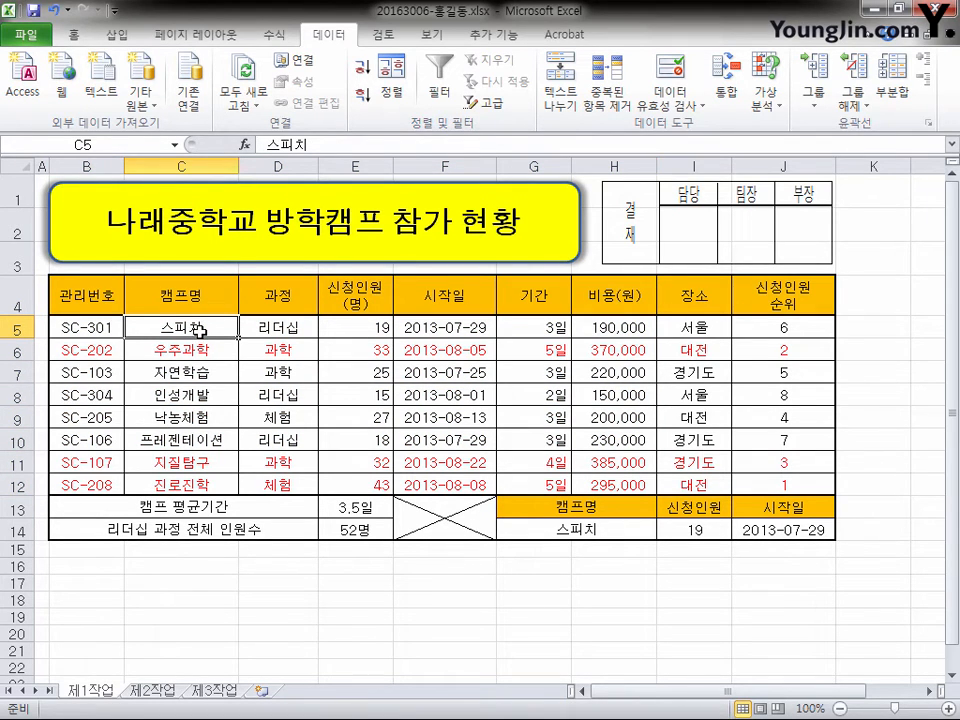
{"action": "left_click_drag", "start_coordinate": [190, 326], "coordinate": [203, 396]}
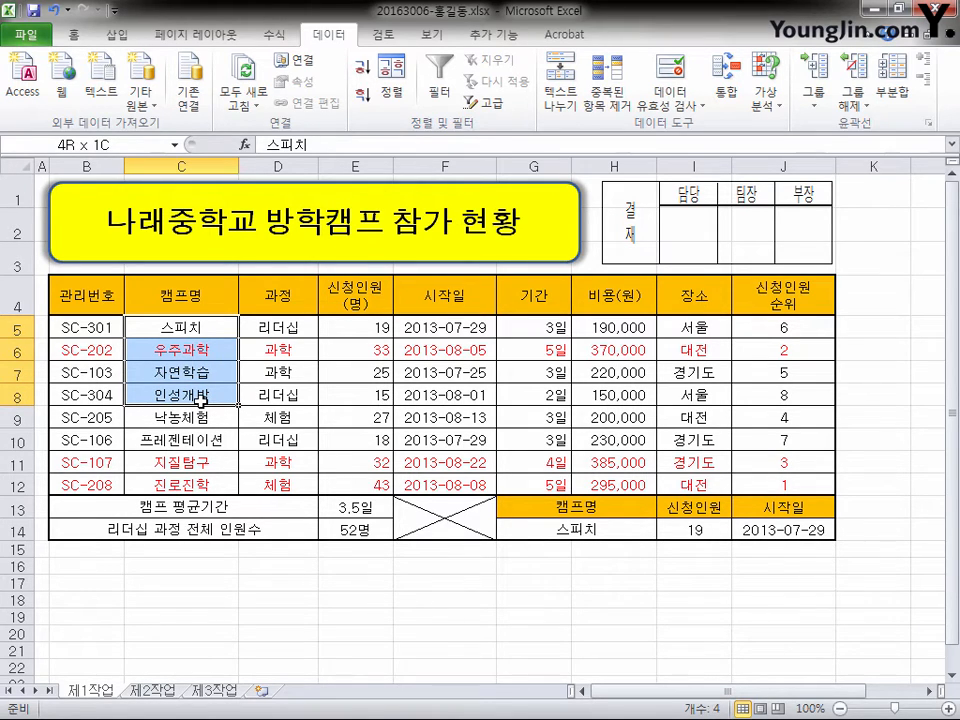
{"action": "left_click_drag", "start_coordinate": [199, 292], "coordinate": [191, 394]}
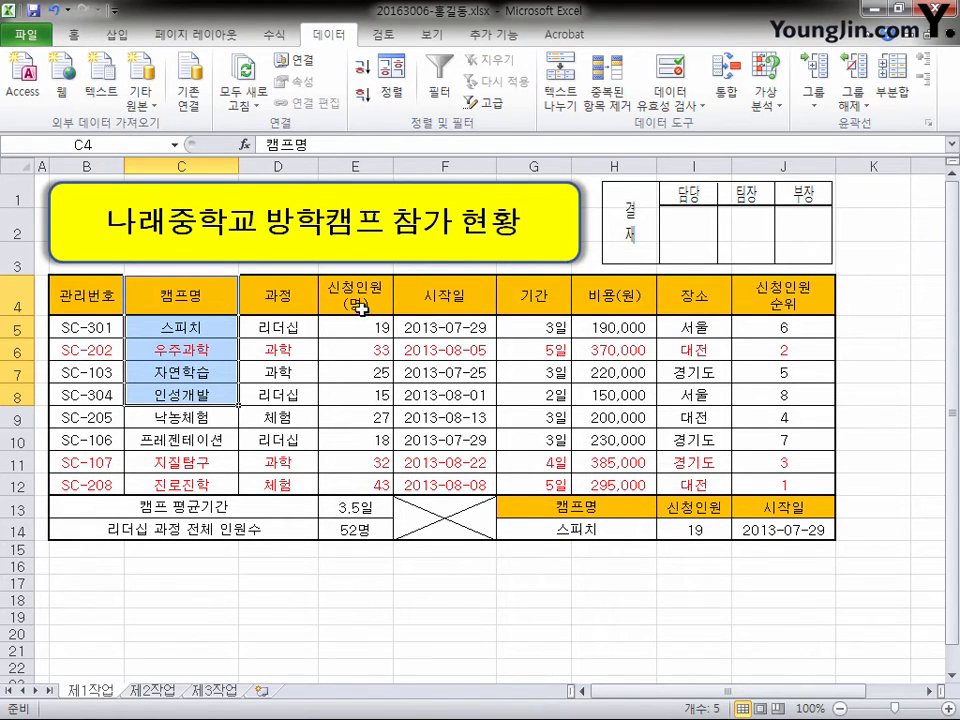
{"action": "left_click_drag", "start_coordinate": [369, 296], "coordinate": [365, 390]}
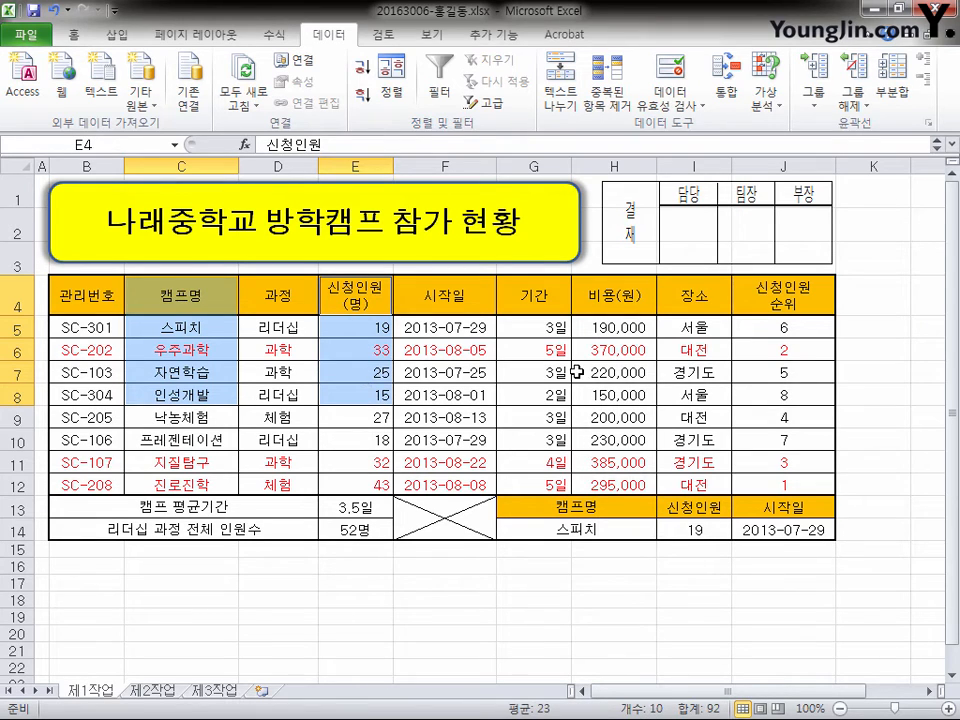
{"action": "left_click_drag", "start_coordinate": [600, 296], "coordinate": [625, 390]}
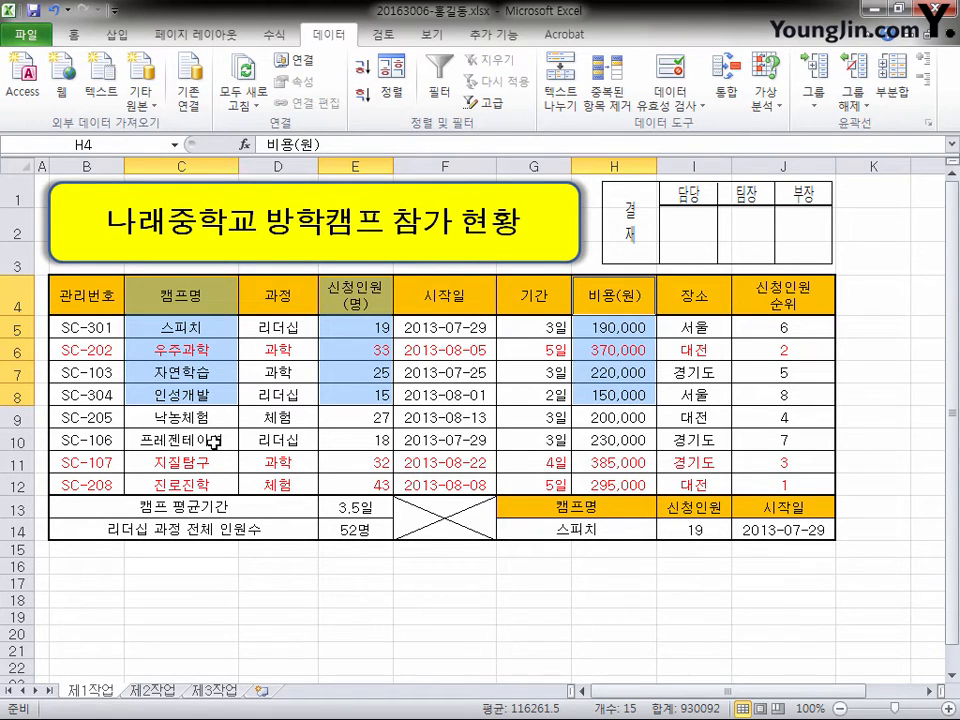
{"action": "left_click_drag", "start_coordinate": [213, 440], "coordinate": [207, 458]}
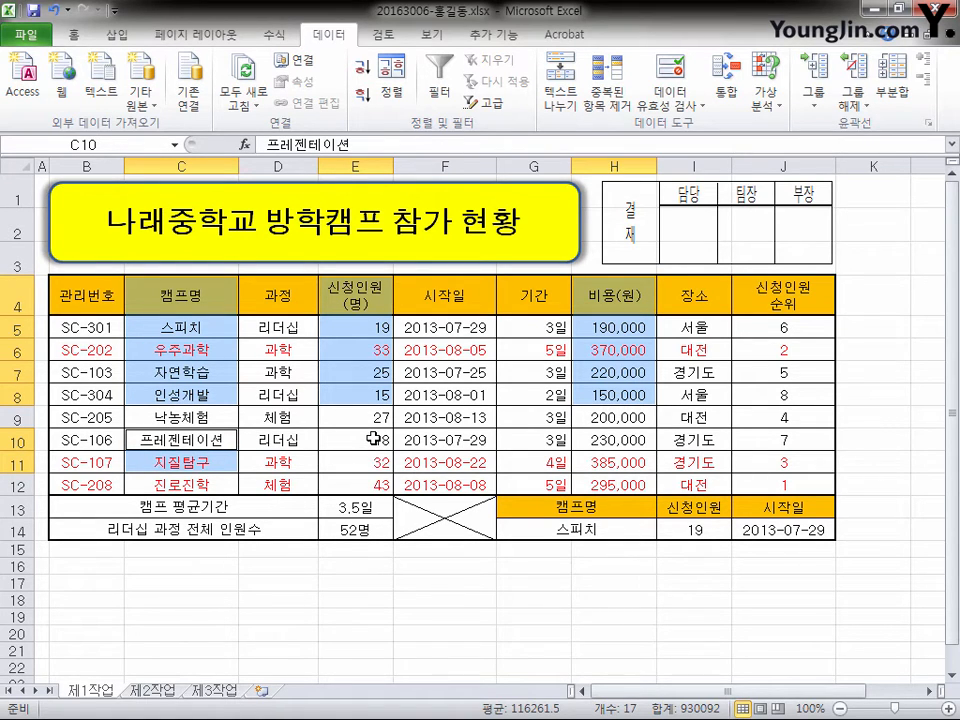
{"action": "left_click_drag", "start_coordinate": [373, 438], "coordinate": [370, 460]}
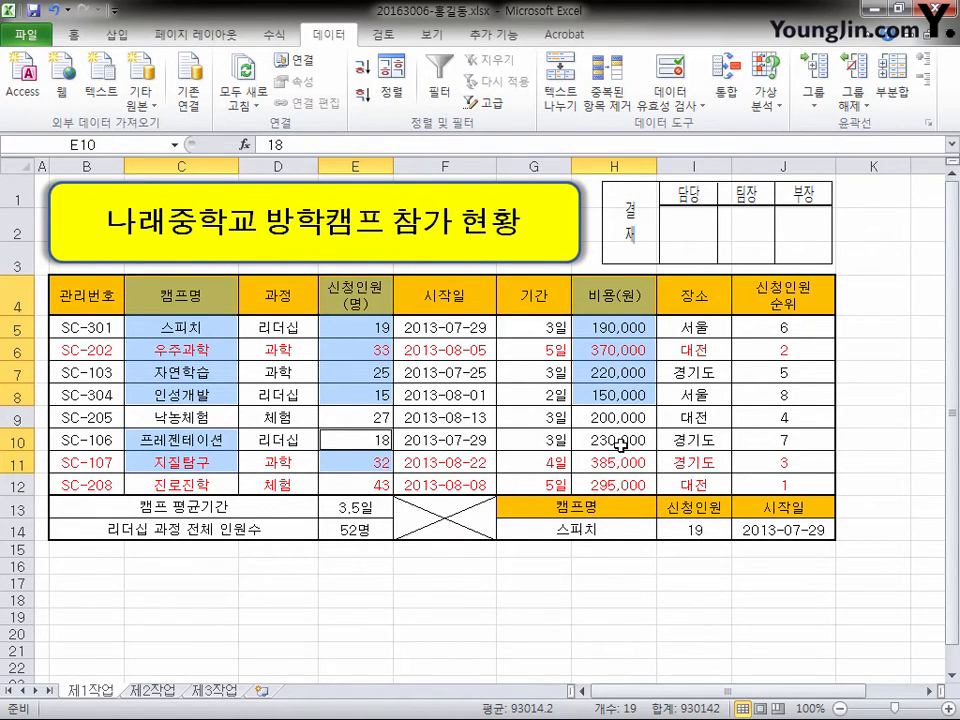
{"action": "left_click_drag", "start_coordinate": [620, 441], "coordinate": [620, 463]}
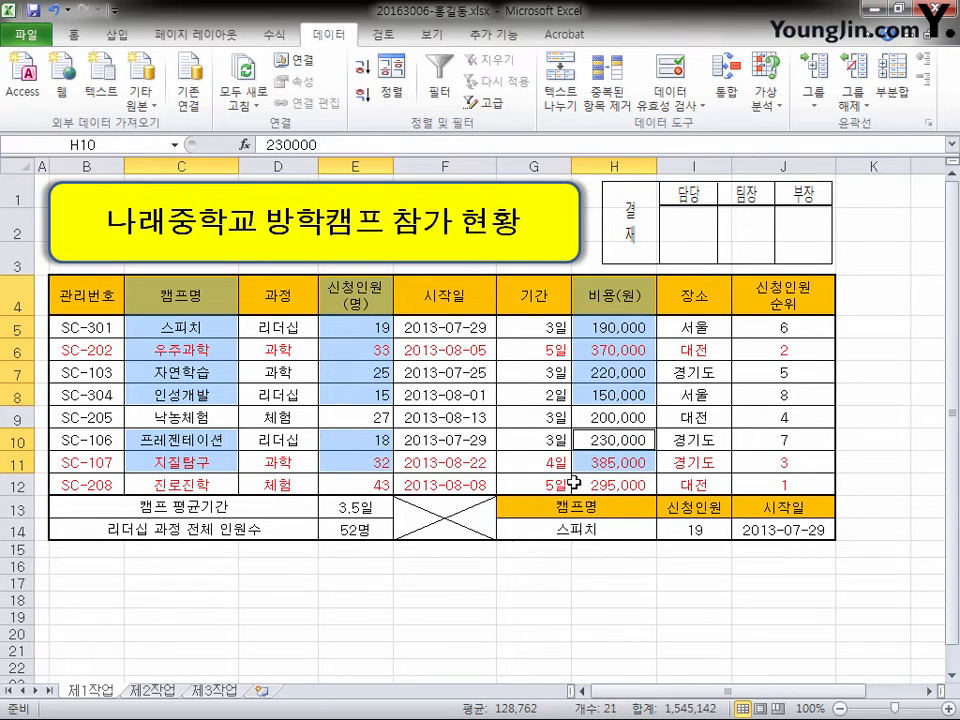
Step: Insert a 2-D clustered column chart from the selected camp name, 신청인원(명) and 비용(원) data
{"action": "left_click", "coordinate": [117, 35]}
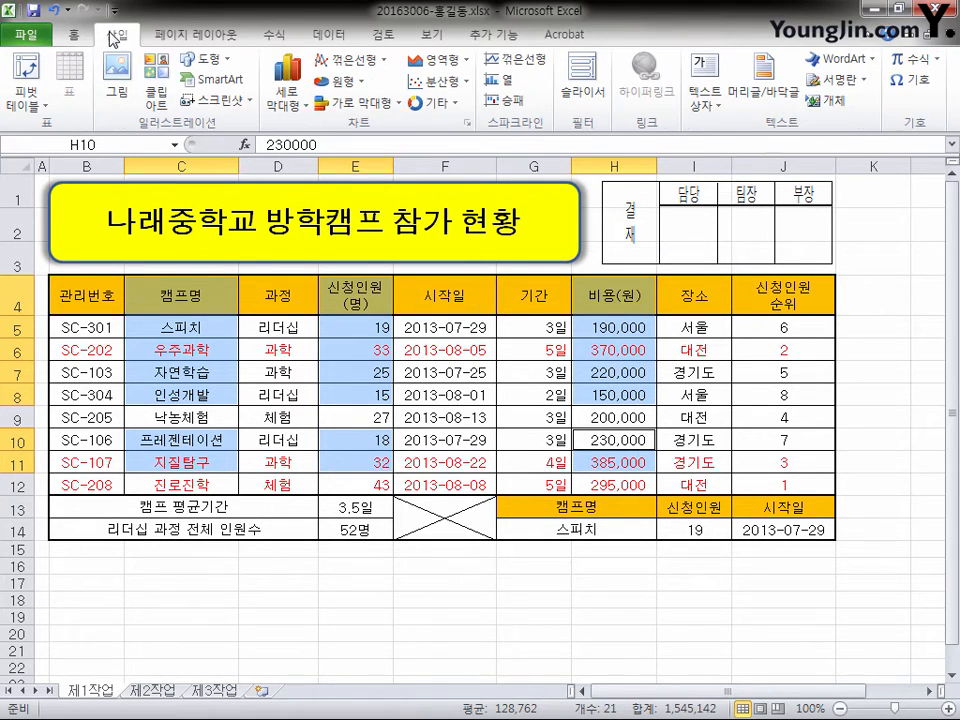
{"action": "left_click", "coordinate": [289, 98]}
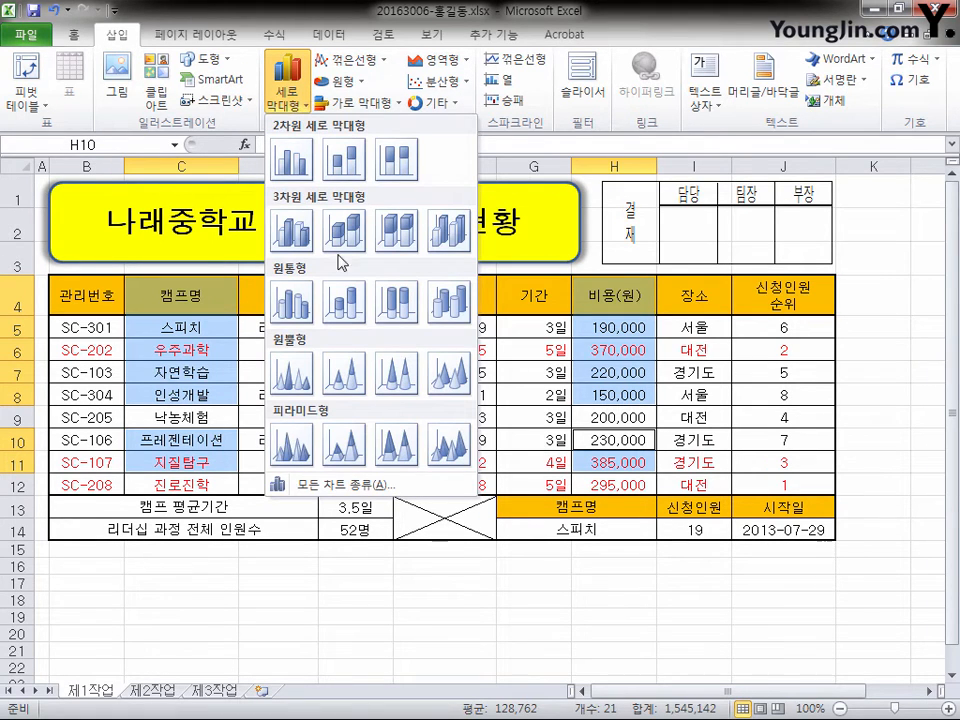
{"action": "left_click", "coordinate": [299, 172]}
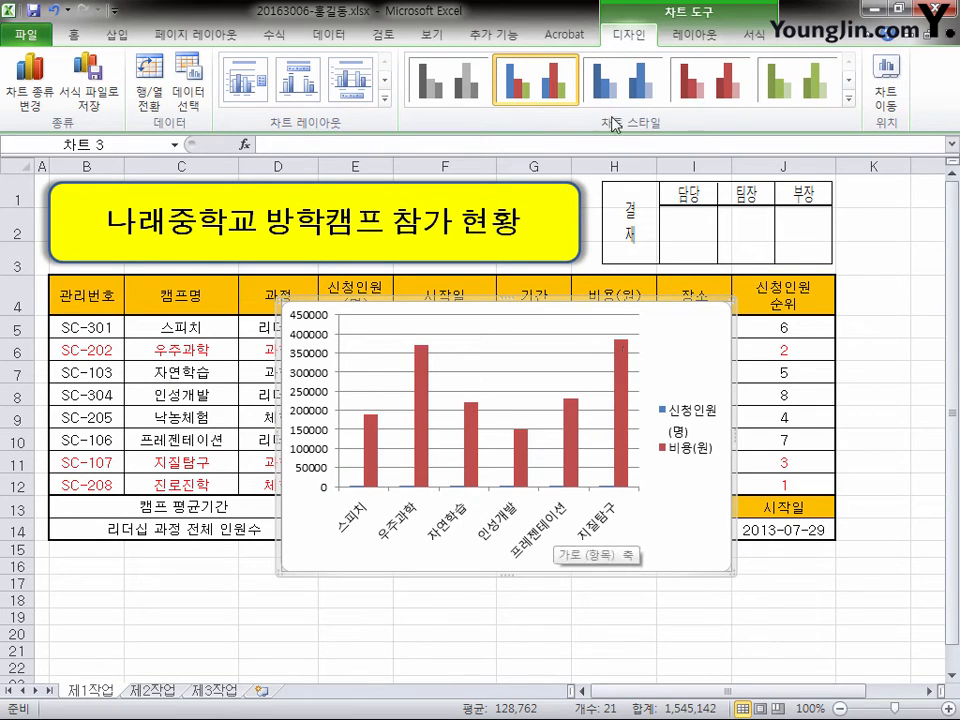
Step: Move the chart to a new chart sheet named 제4작업
{"action": "left_click", "coordinate": [894, 110]}
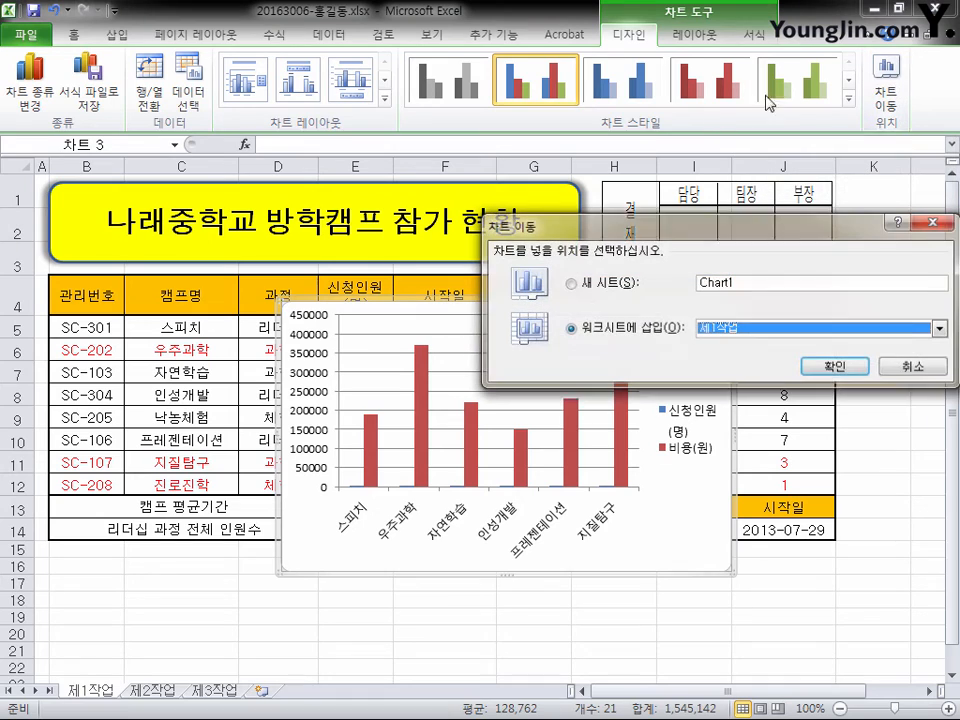
{"action": "left_click", "coordinate": [571, 285]}
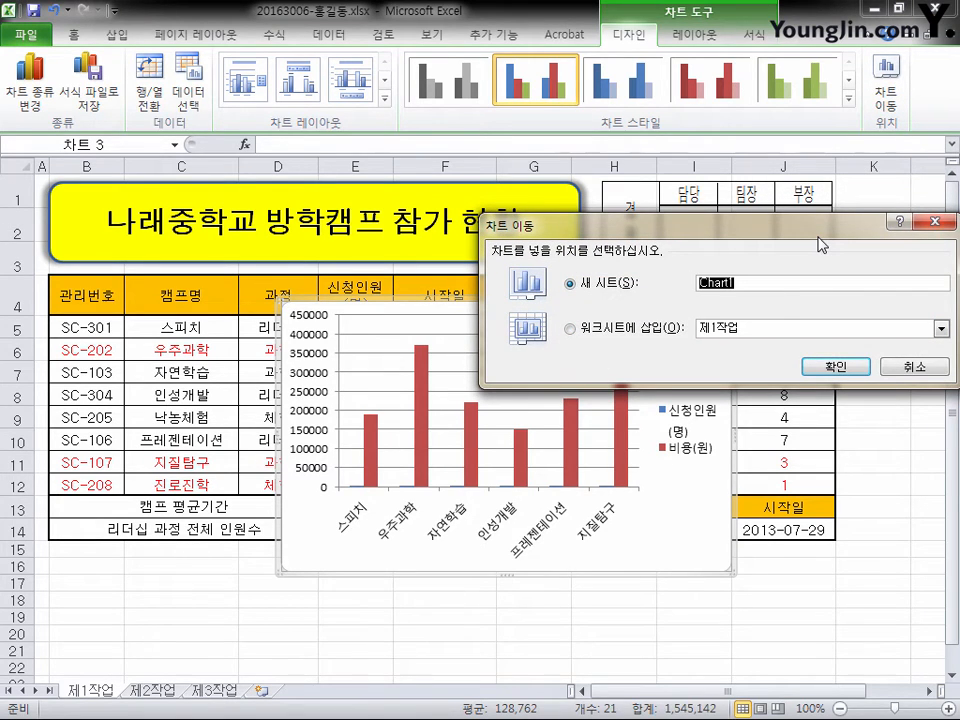
{"action": "type", "text": "ㅊ"}
{"action": "type", "text": "4작"}
{"action": "type", "text": "업"}
{"action": "left_click", "coordinate": [835, 366]}
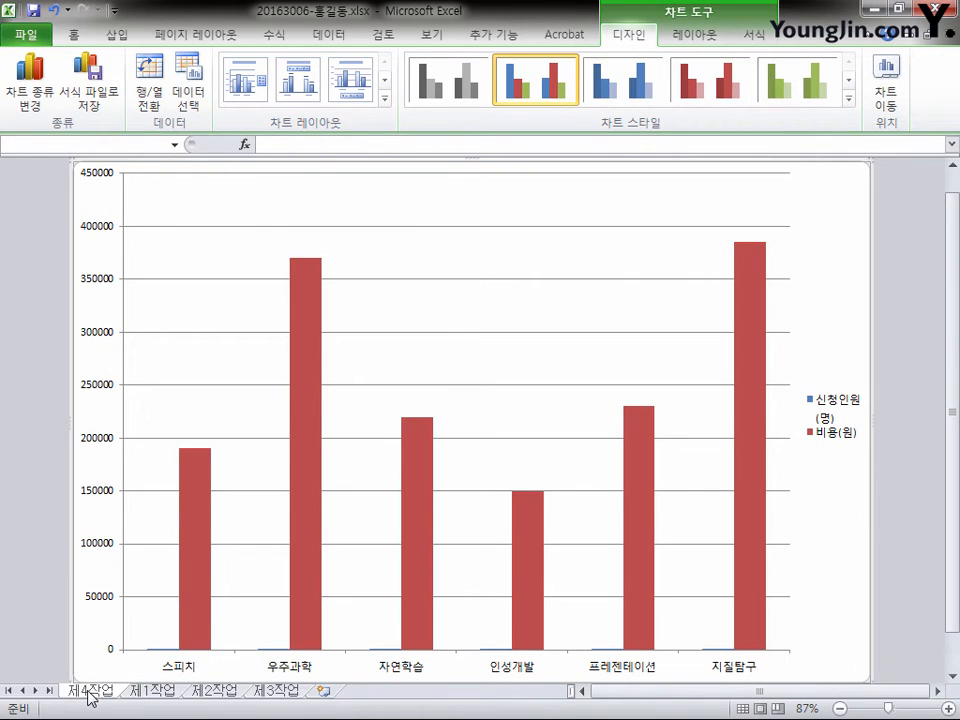
Step: Place the 제4작업 sheet after 제3작업 and check each sheet in order, ending on 제4작업
{"action": "left_click_drag", "start_coordinate": [85, 700], "coordinate": [320, 701]}
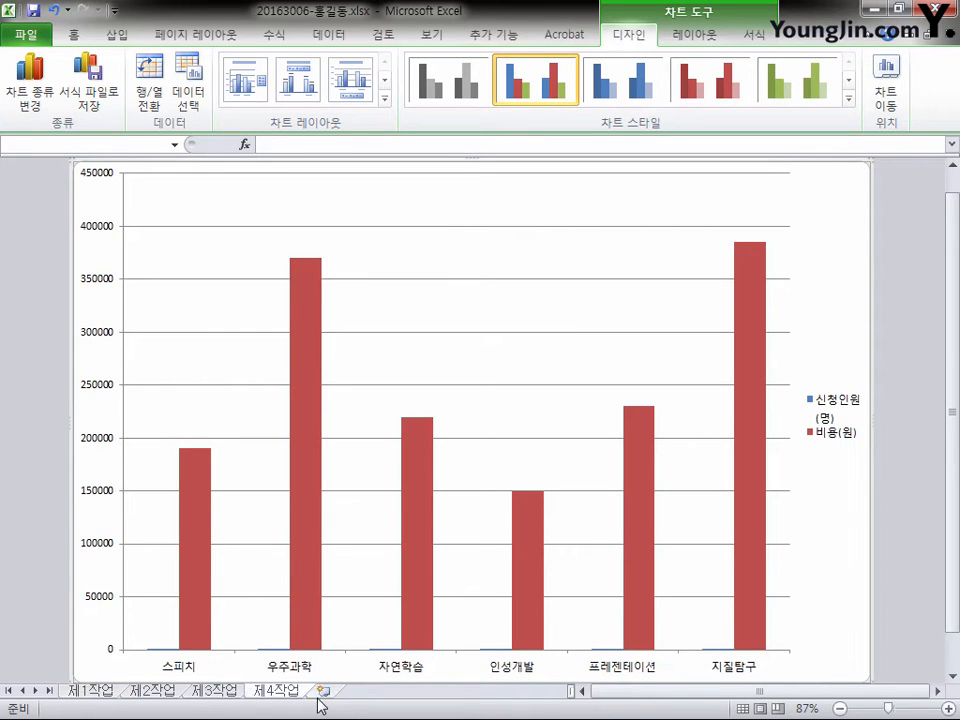
{"action": "left_click", "coordinate": [118, 691]}
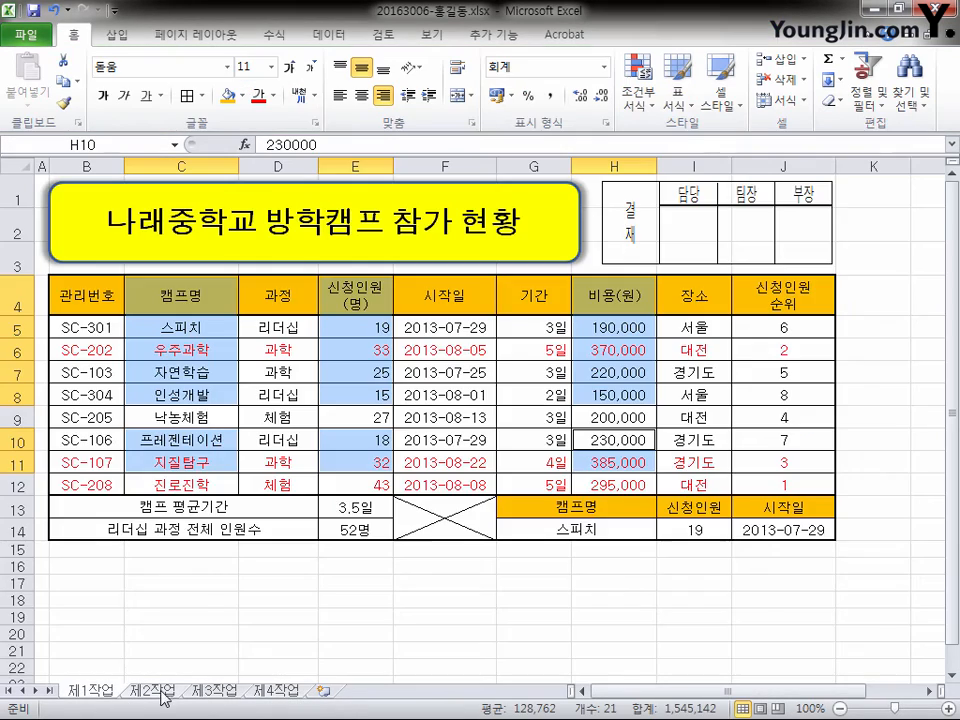
{"action": "left_click", "coordinate": [163, 692]}
{"action": "left_click", "coordinate": [225, 692]}
{"action": "left_click", "coordinate": [280, 694]}
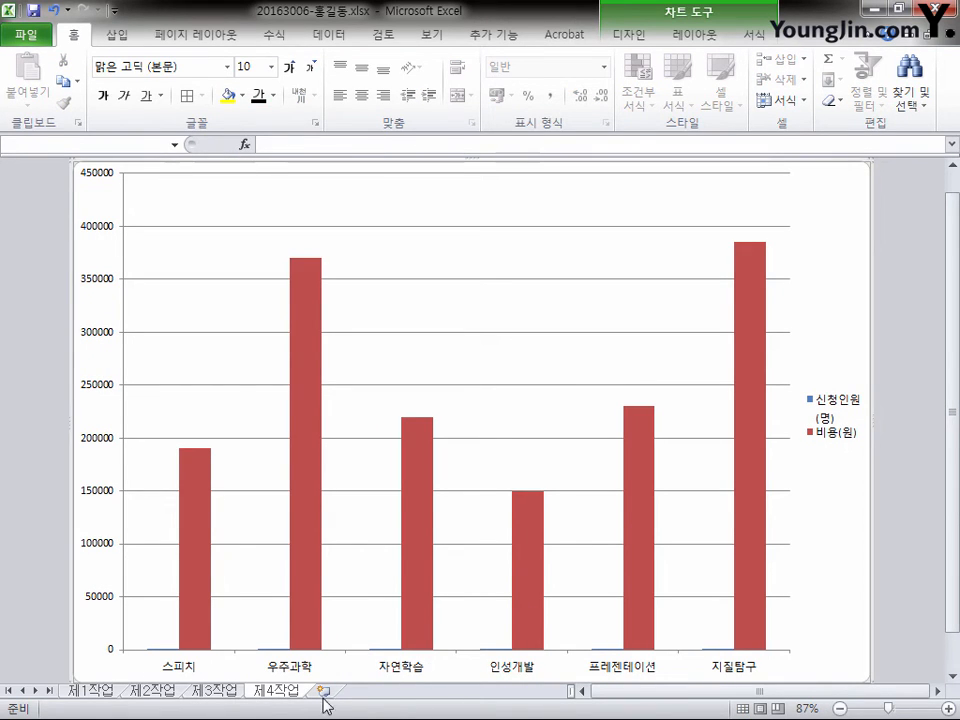
Step: Apply chart layout 레이아웃 1 and the green chart style from the first row of styles to the column chart
{"action": "left_click", "coordinate": [875, 549]}
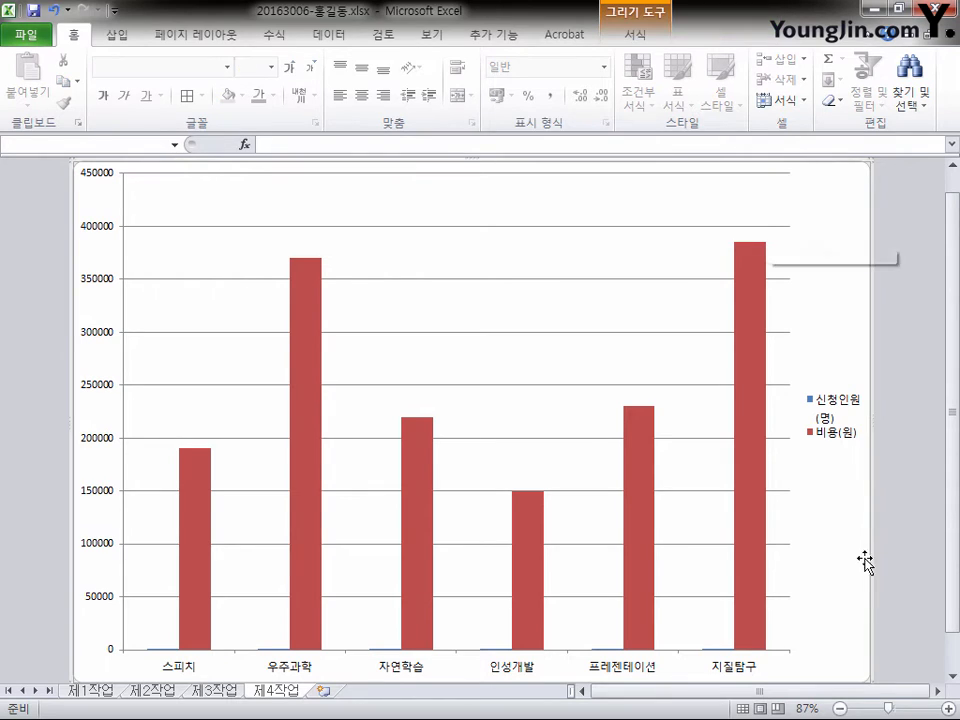
{"action": "left_click", "coordinate": [828, 515]}
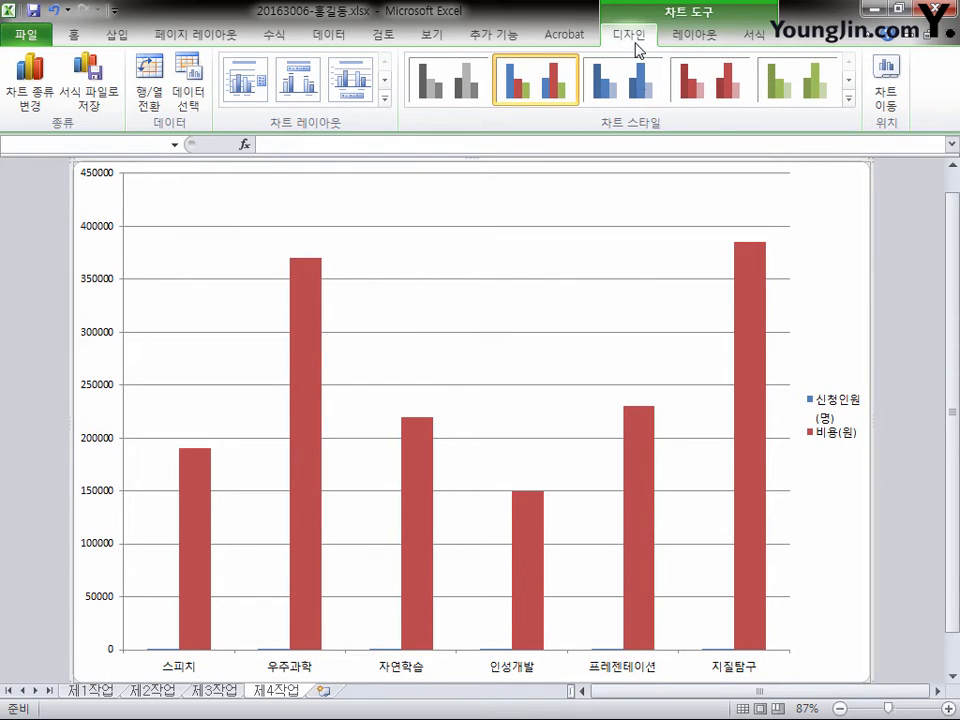
{"action": "left_click", "coordinate": [384, 98]}
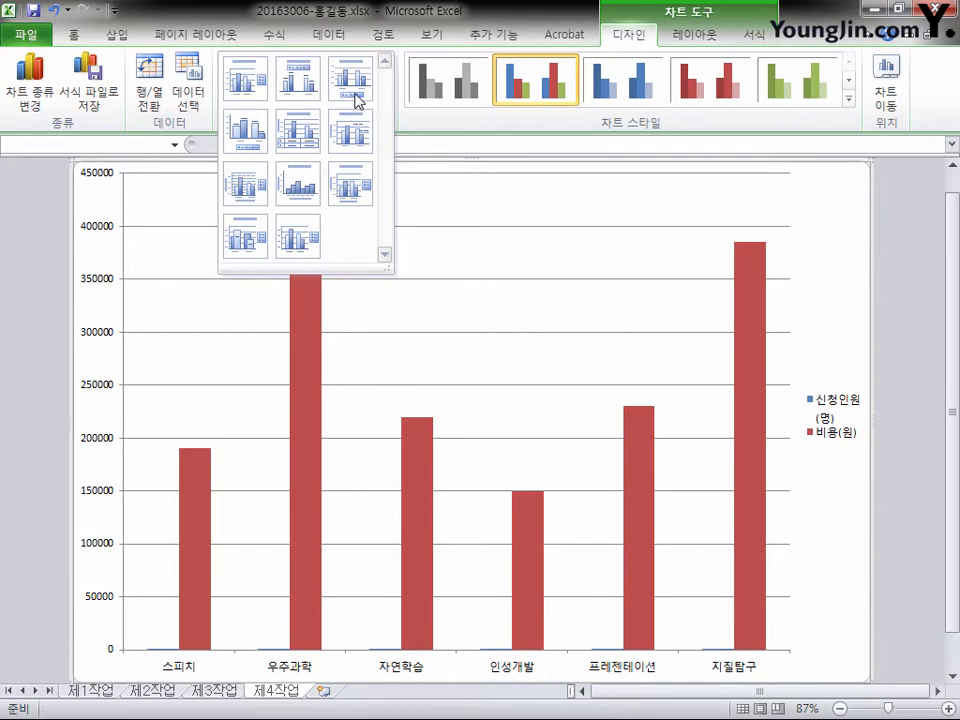
{"action": "left_click", "coordinate": [243, 80]}
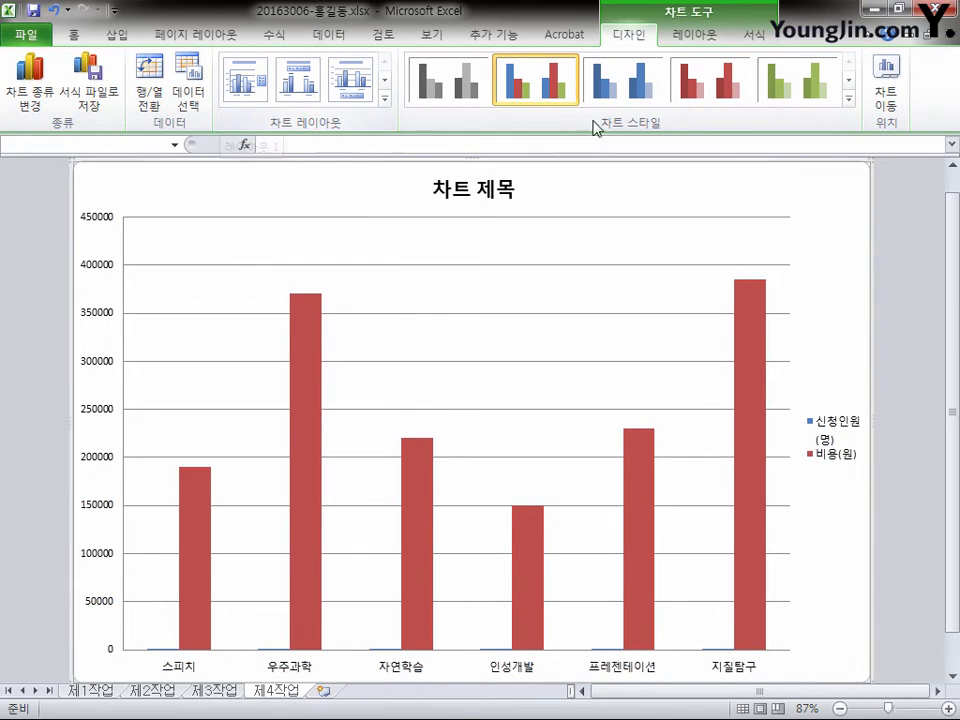
{"action": "left_click", "coordinate": [849, 101]}
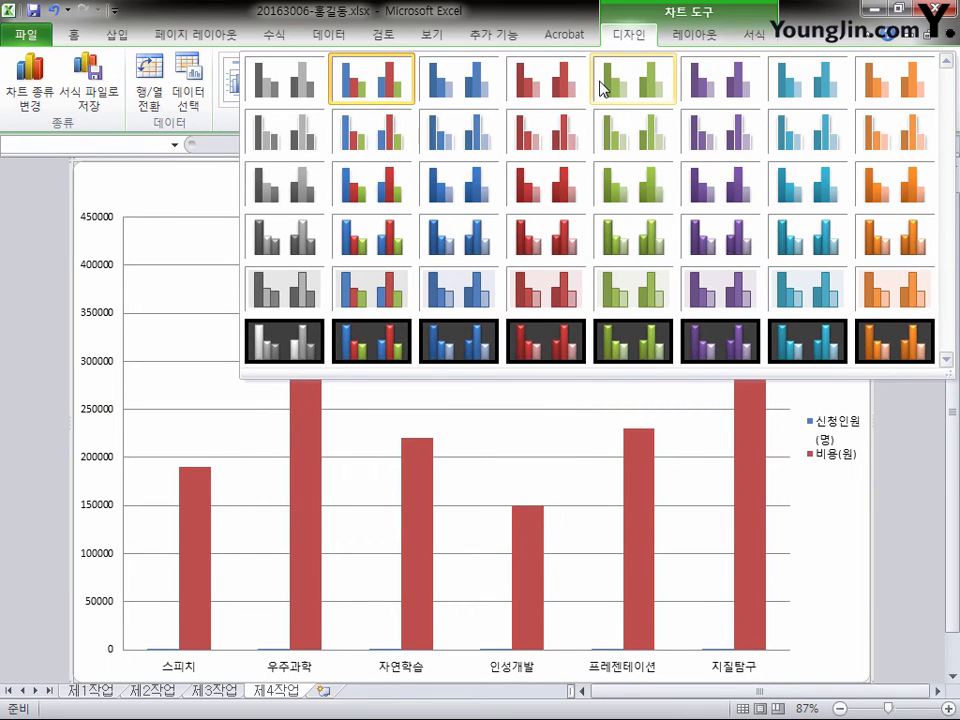
{"action": "left_click", "coordinate": [603, 88]}
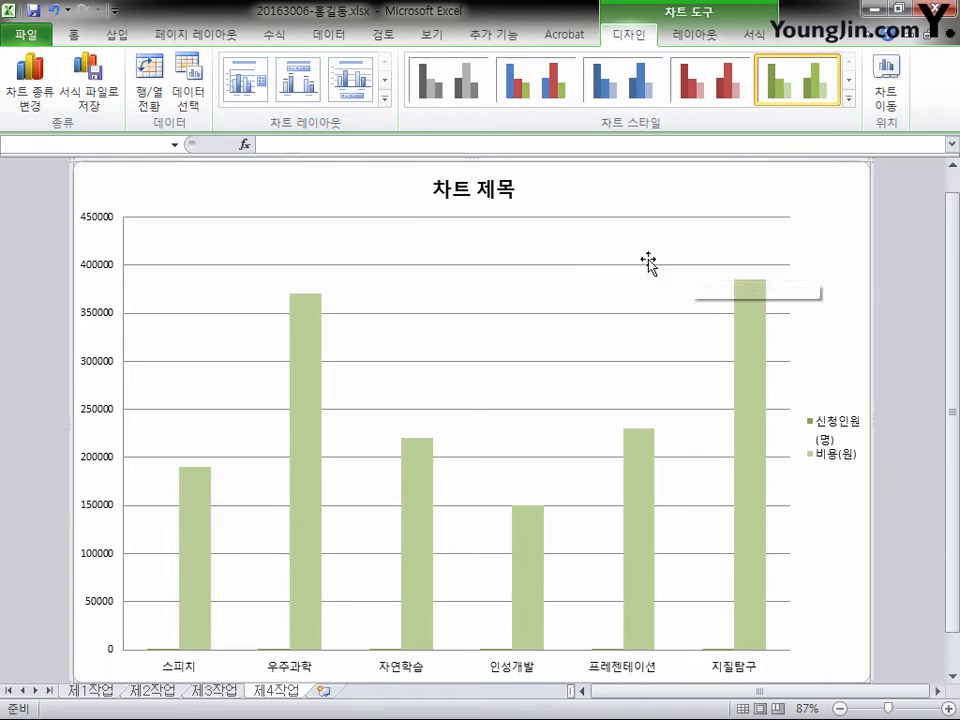
Step: Fill the chart area with the light blue paper texture using 그림 또는 질감 채우기
{"action": "right_click", "coordinate": [810, 199]}
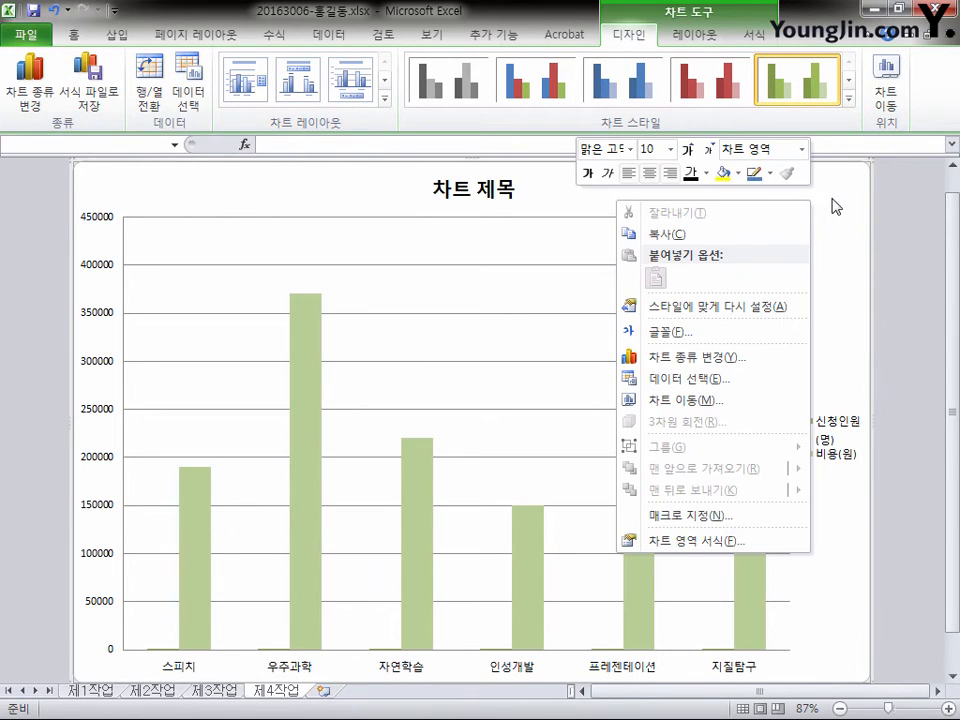
{"action": "left_click", "coordinate": [722, 543]}
{"action": "left_click_drag", "start_coordinate": [522, 128], "coordinate": [637, 133]}
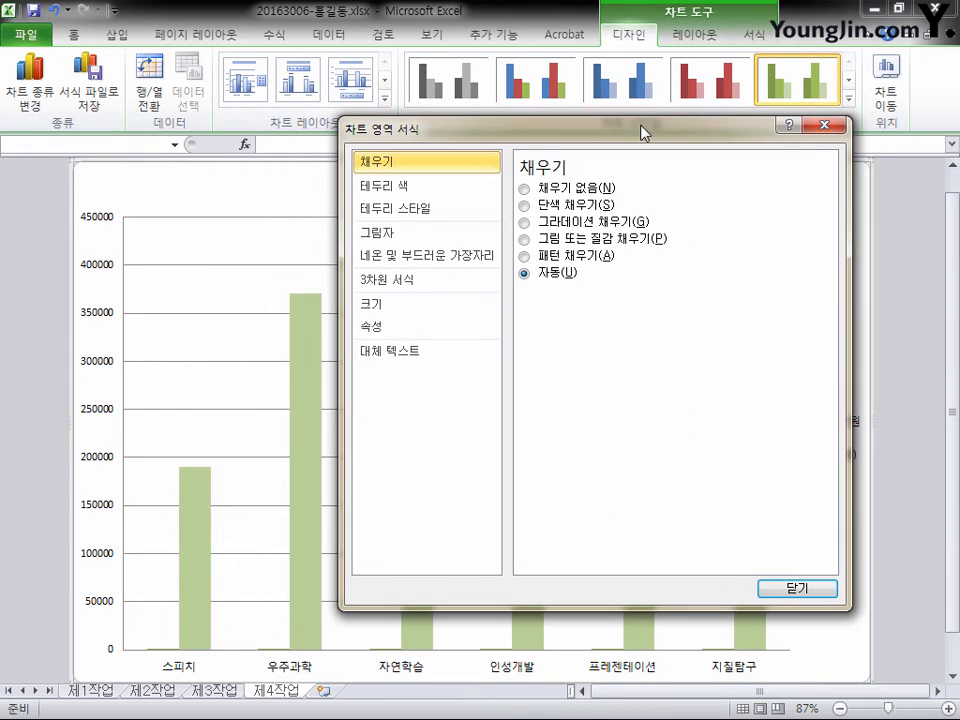
{"action": "left_click", "coordinate": [524, 240]}
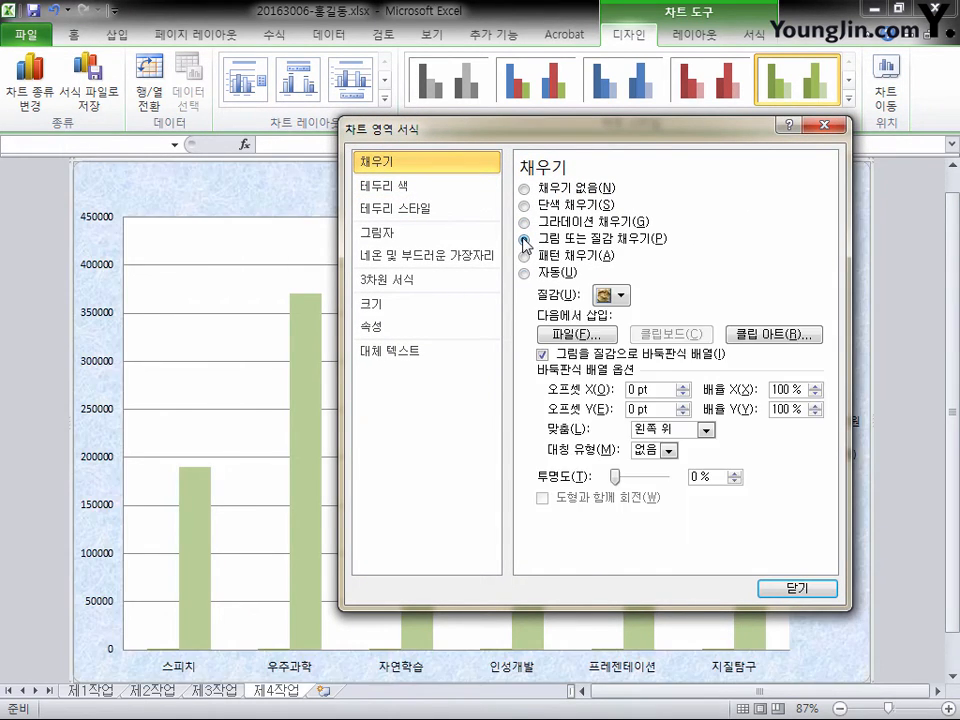
{"action": "left_click", "coordinate": [622, 296]}
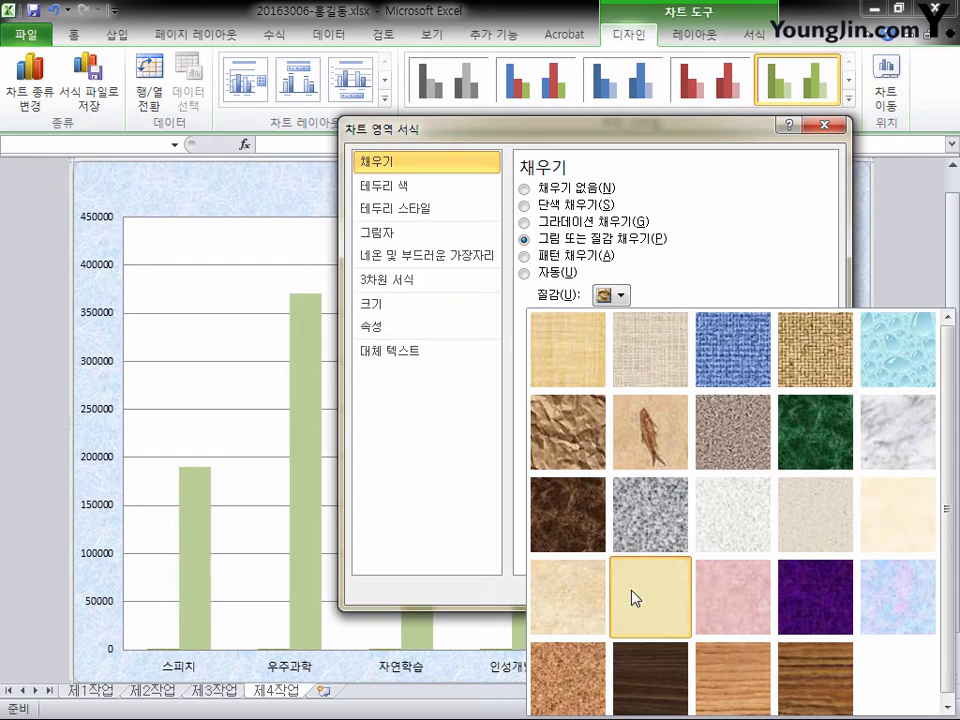
{"action": "key", "text": "Escape"}
{"action": "left_click", "coordinate": [793, 587]}
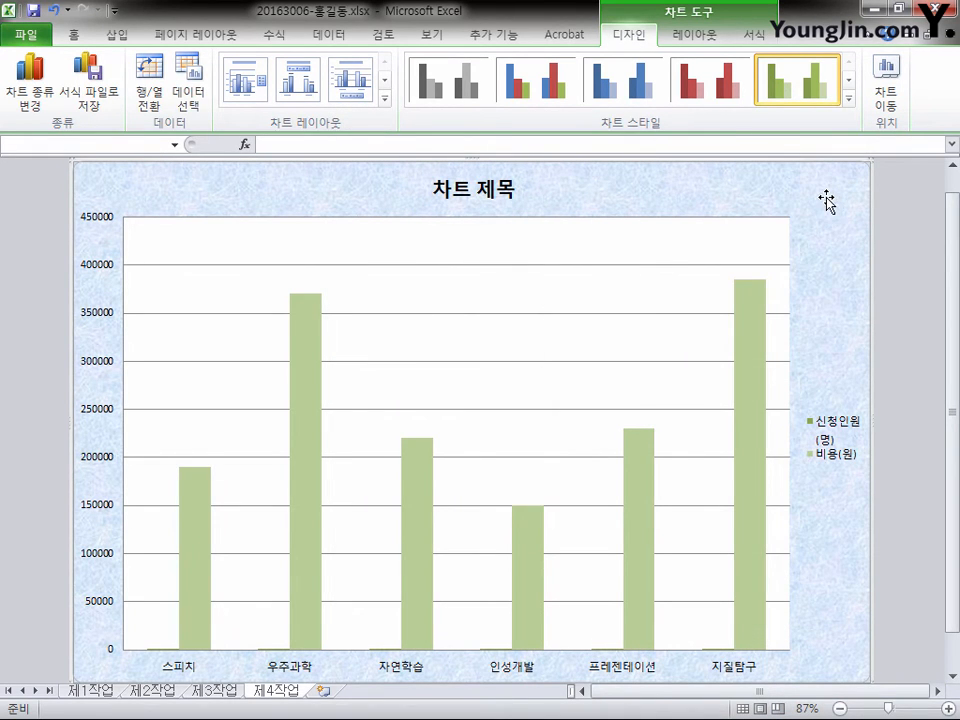
Step: Set the chart area's font to 돋움 at size 11
{"action": "right_click", "coordinate": [632, 190]}
{"action": "left_click", "coordinate": [645, 146]}
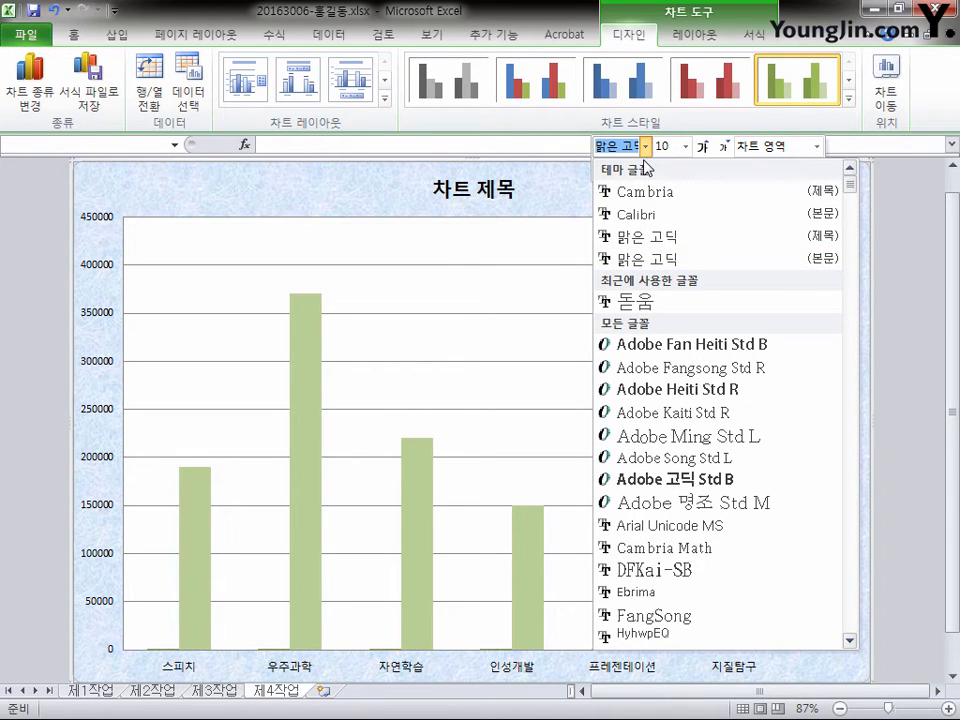
{"action": "type", "text": "돋움"}
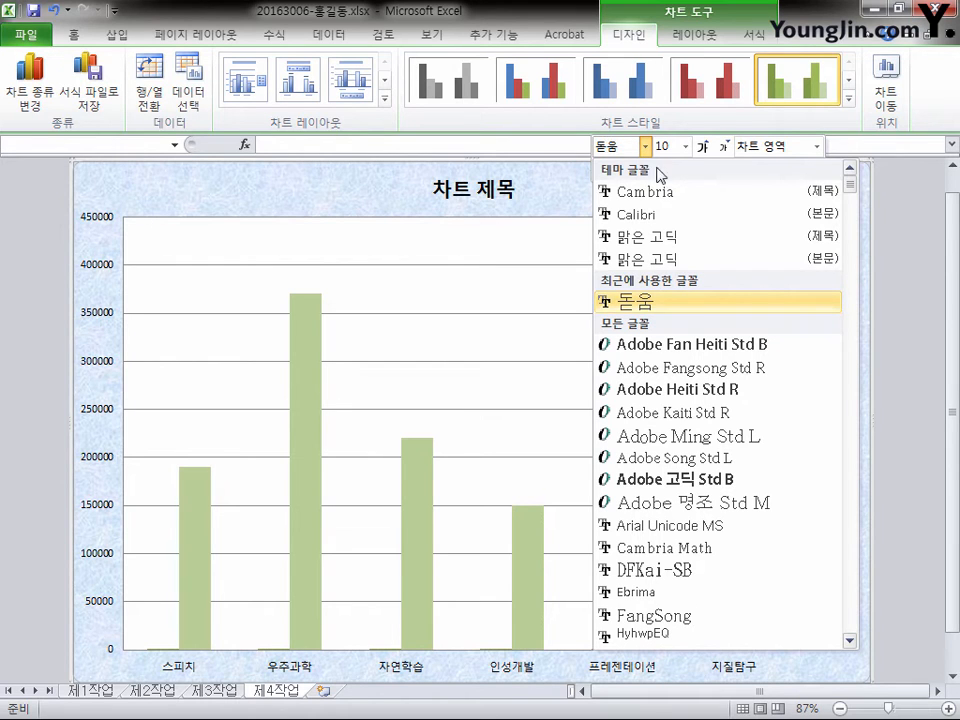
{"action": "key", "text": "Tab"}
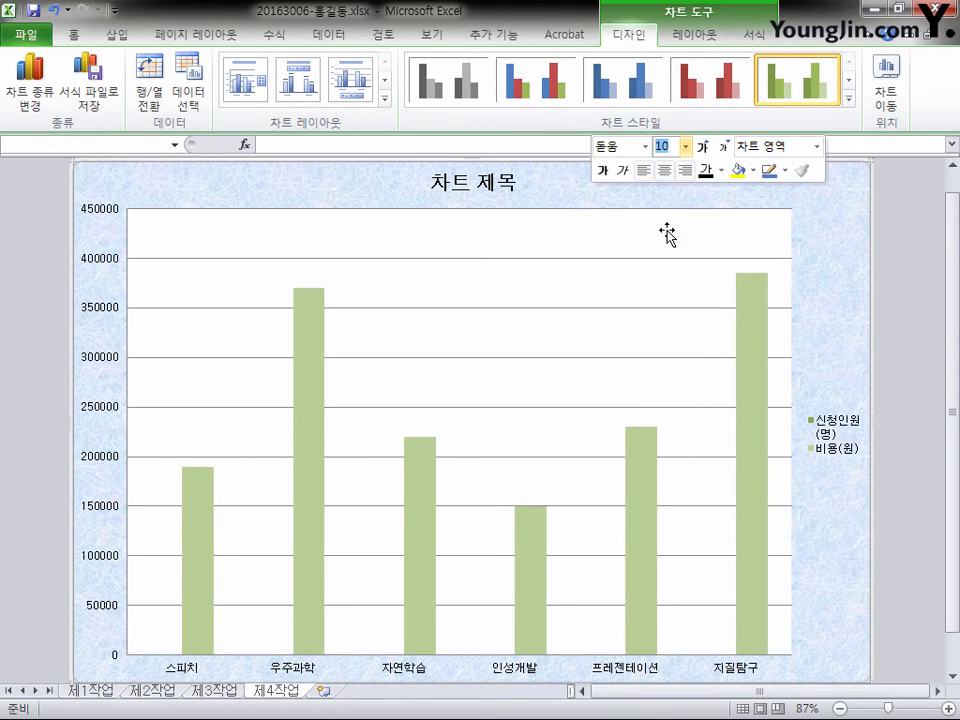
{"action": "left_click", "coordinate": [685, 146]}
{"action": "left_click", "coordinate": [679, 239]}
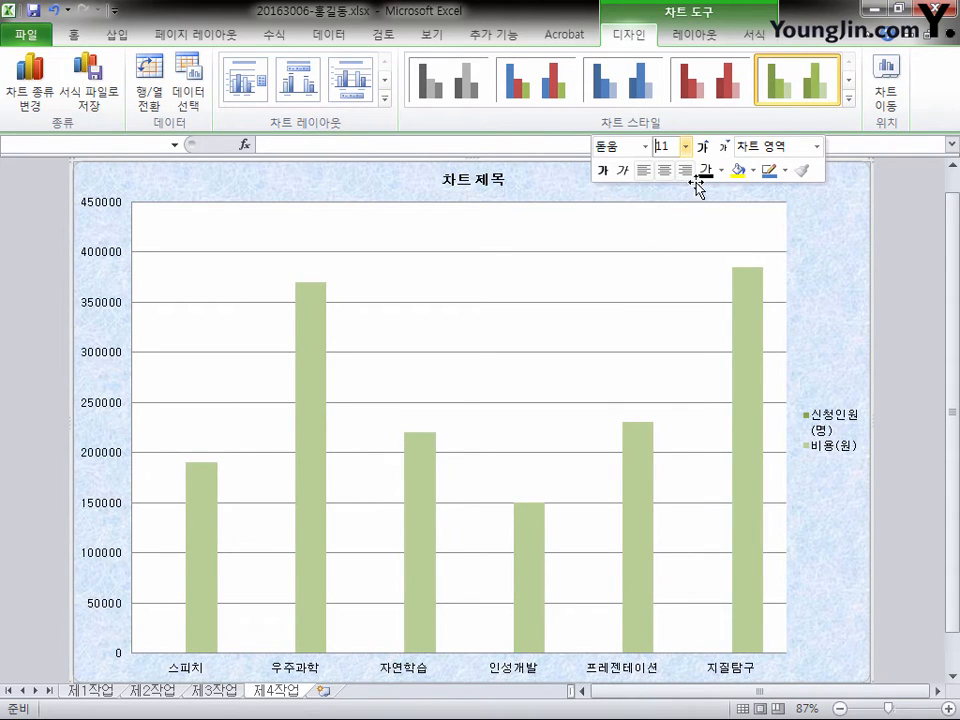
Step: Give the plot area (그림 영역) a solid white fill with 단색 채우기
{"action": "right_click", "coordinate": [669, 233]}
{"action": "left_click", "coordinate": [749, 358]}
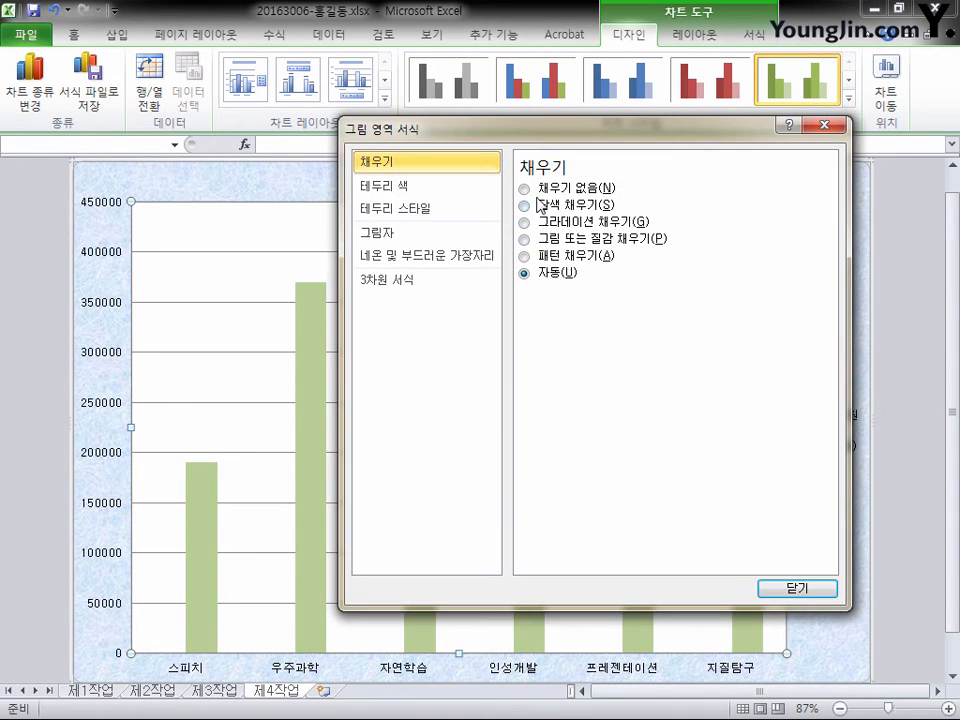
{"action": "left_click", "coordinate": [524, 205]}
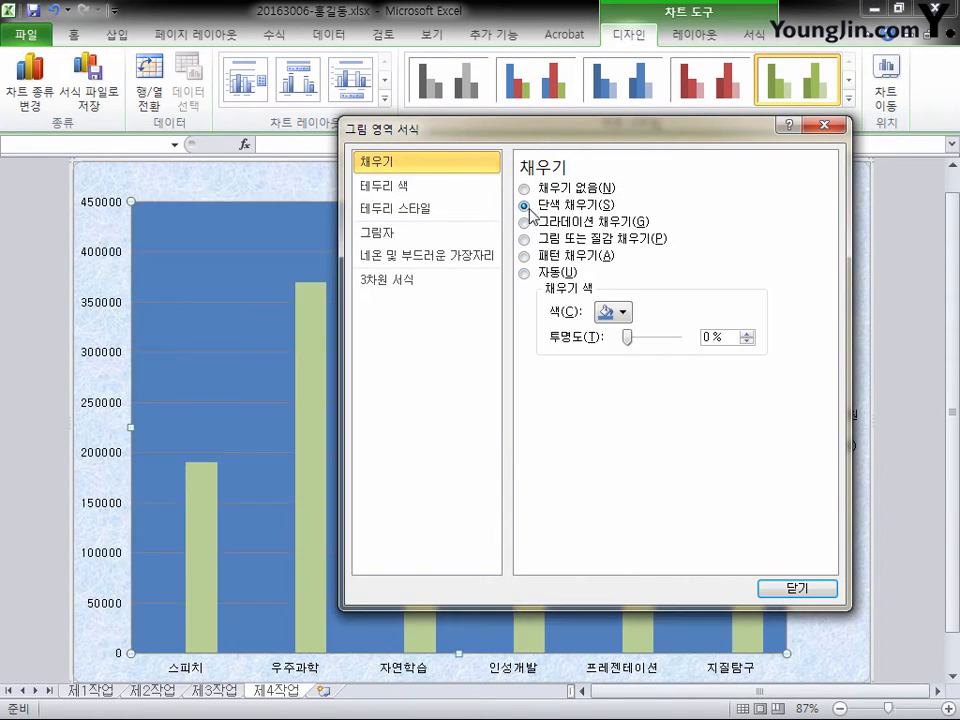
{"action": "left_click", "coordinate": [611, 313]}
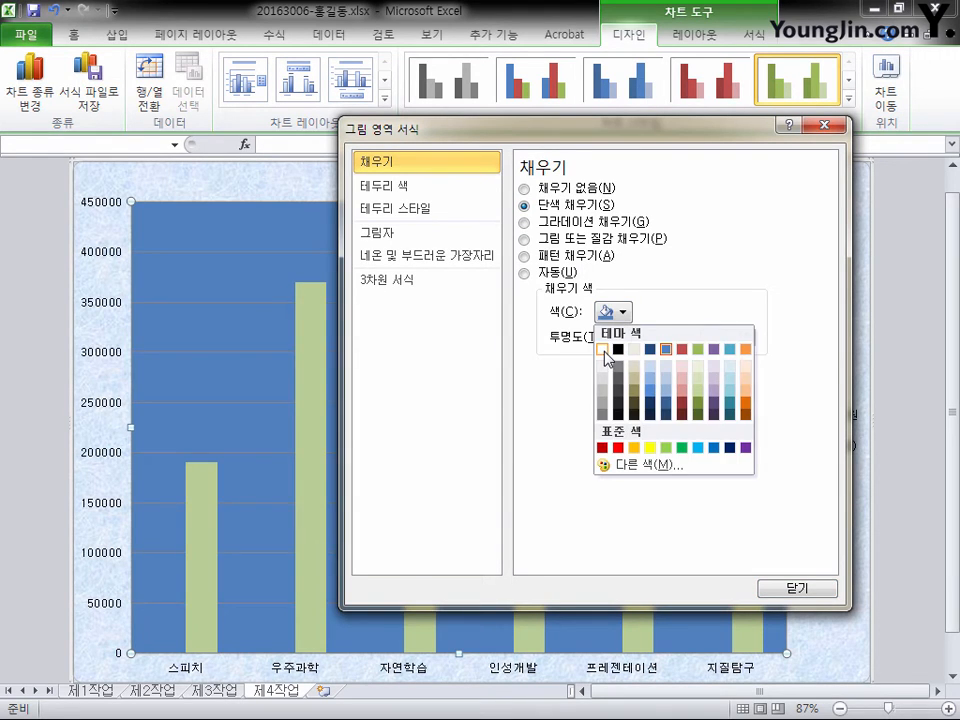
{"action": "left_click", "coordinate": [603, 349]}
{"action": "left_click", "coordinate": [801, 592]}
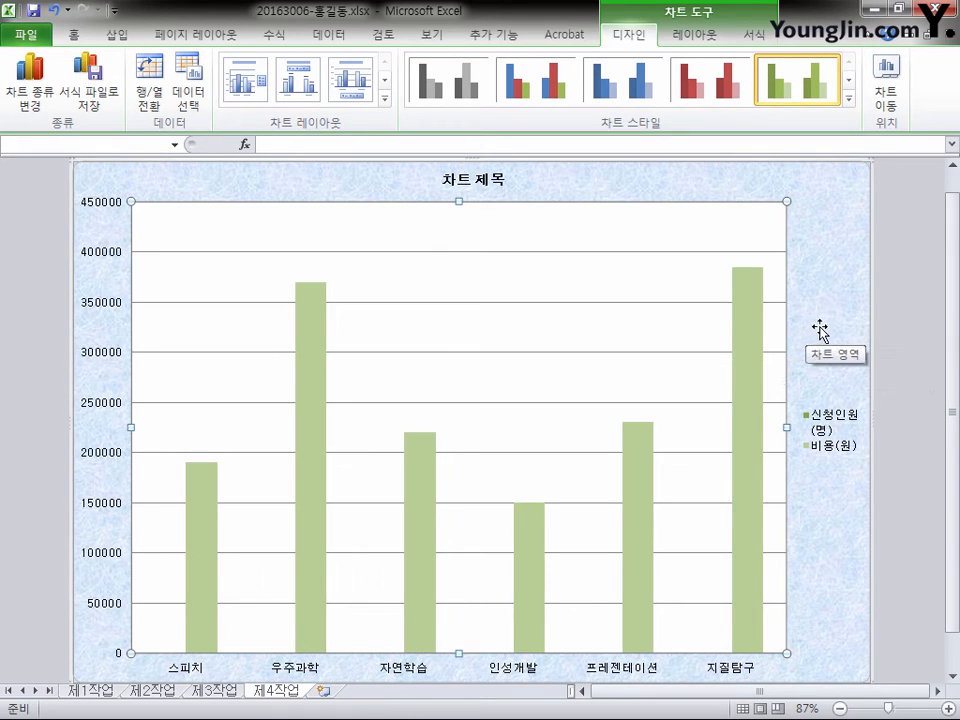
Step: Replace the chart title text with 리더십과 과학 과정 신청 현황
{"action": "left_click", "coordinate": [501, 186]}
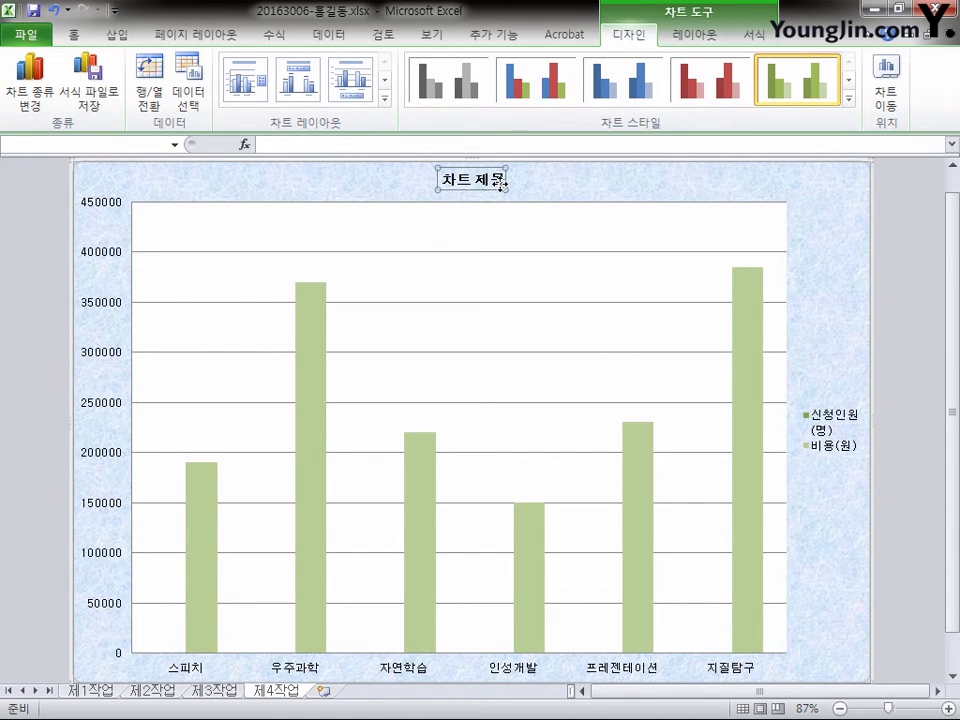
{"action": "left_click", "coordinate": [499, 182]}
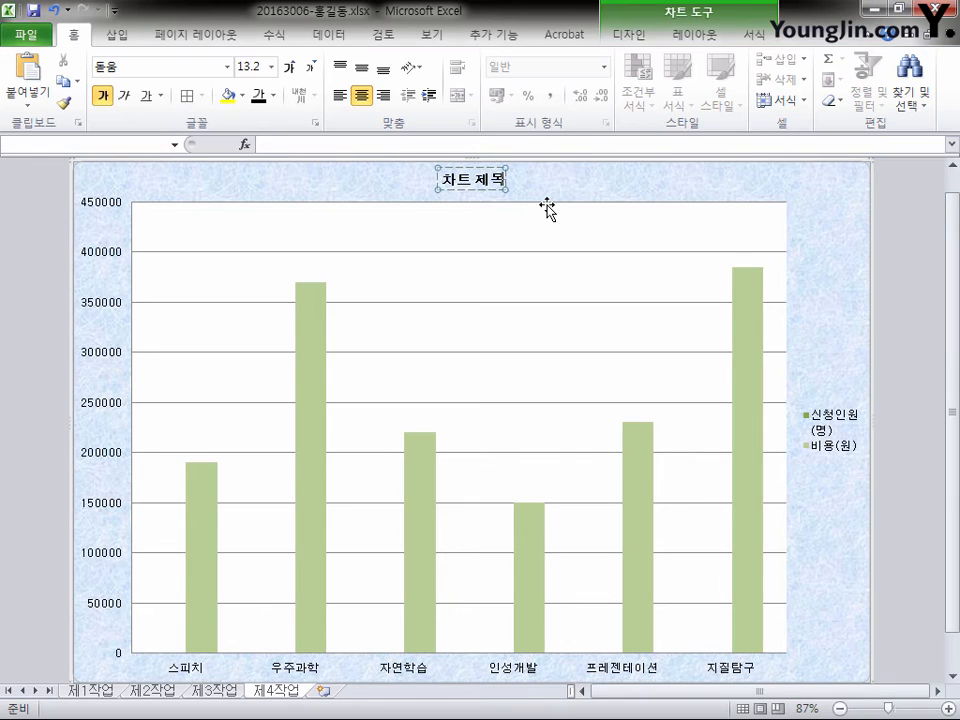
{"action": "key", "text": "BackSpace"}
{"action": "key", "text": "BackSpace"}
{"action": "key", "text": "BackSpace"}
{"action": "key", "text": "BackSpace"}
{"action": "key", "text": "BackSpace"}
{"action": "type", "text": "리더십과 과학 과정 신청 현황"}
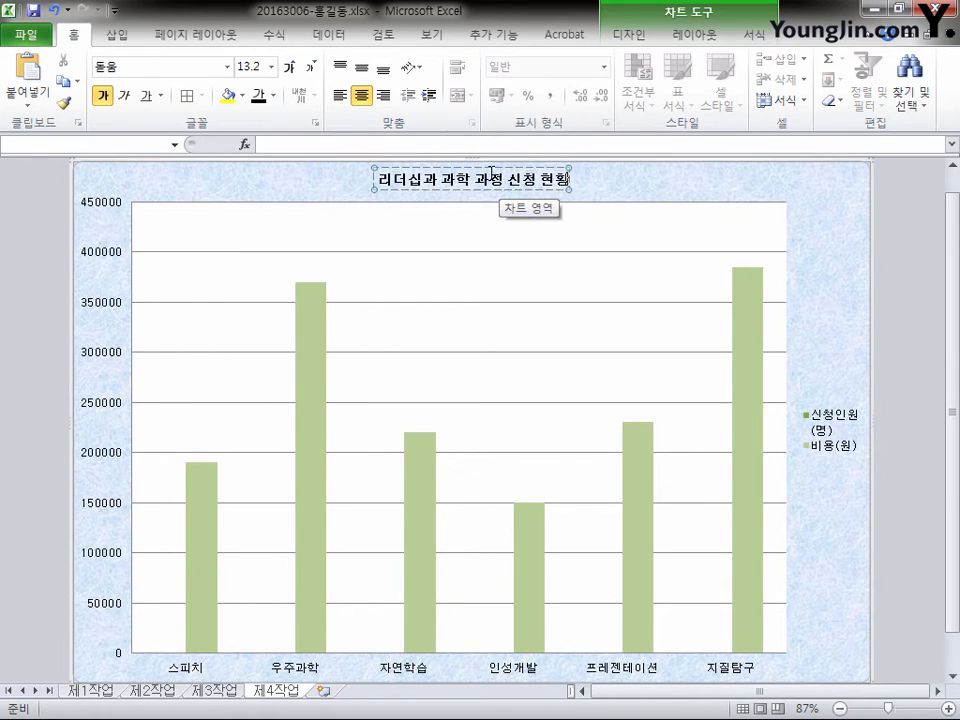
Step: Set the chart title's font size to 20 and give it a white fill
{"action": "left_click", "coordinate": [385, 190]}
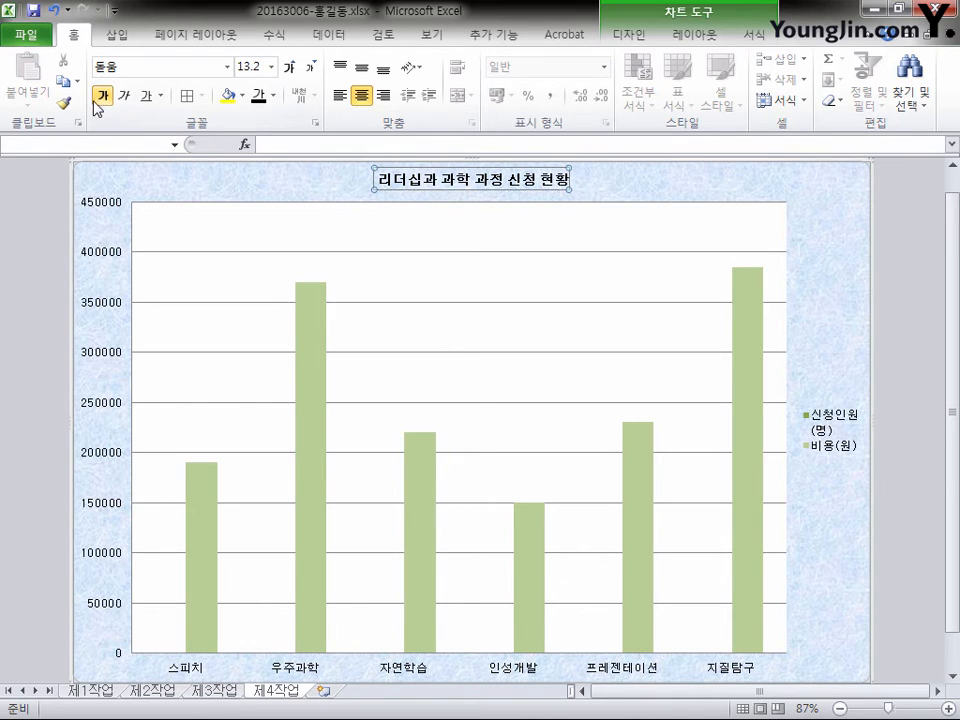
{"action": "left_click", "coordinate": [271, 67]}
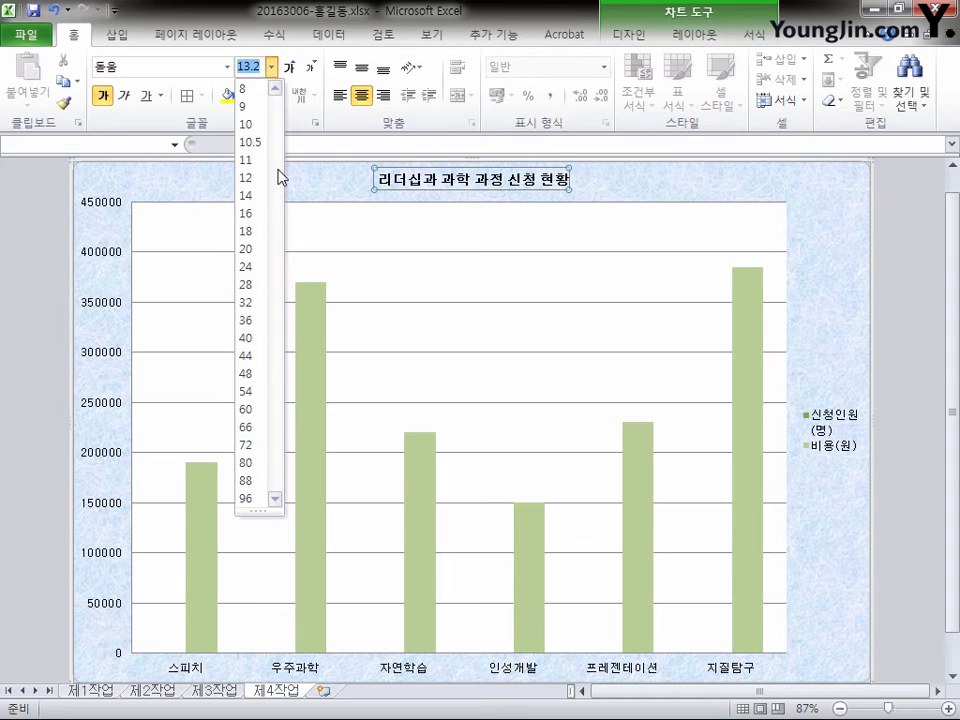
{"action": "left_click", "coordinate": [252, 248]}
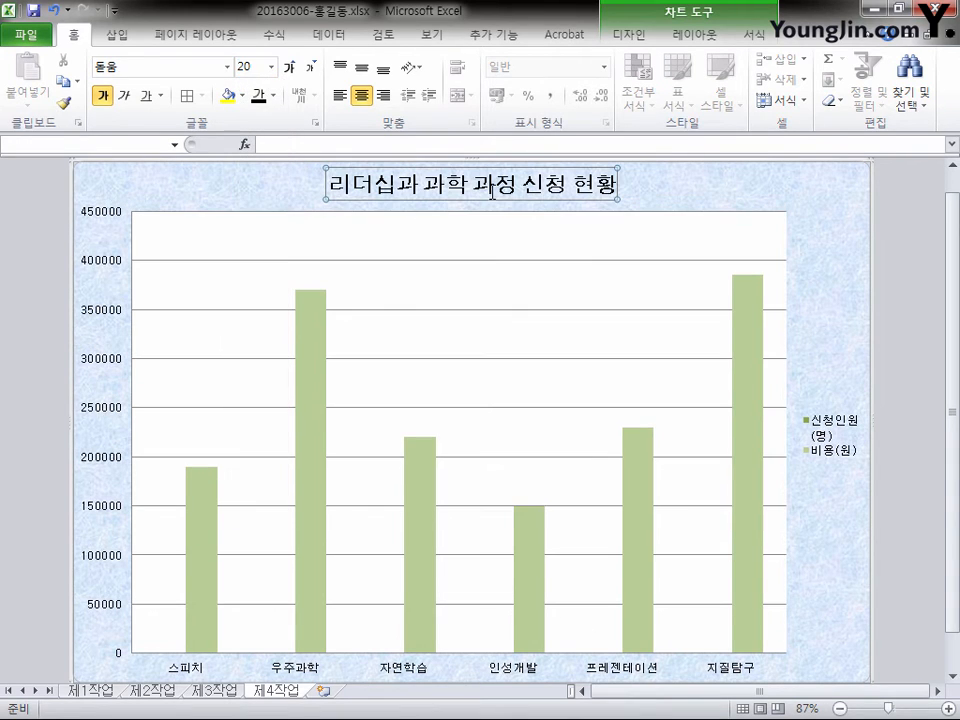
{"action": "left_click", "coordinate": [241, 96]}
{"action": "left_click", "coordinate": [229, 157]}
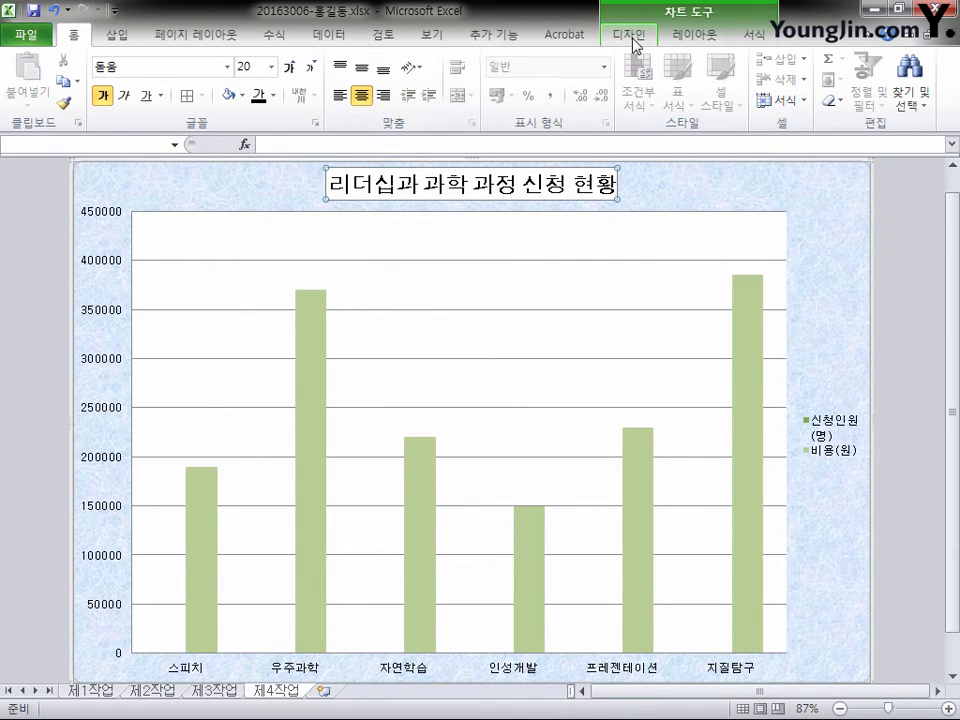
Step: Add a blue shape outline (도형 윤곽선) to the chart title
{"action": "left_click", "coordinate": [753, 34]}
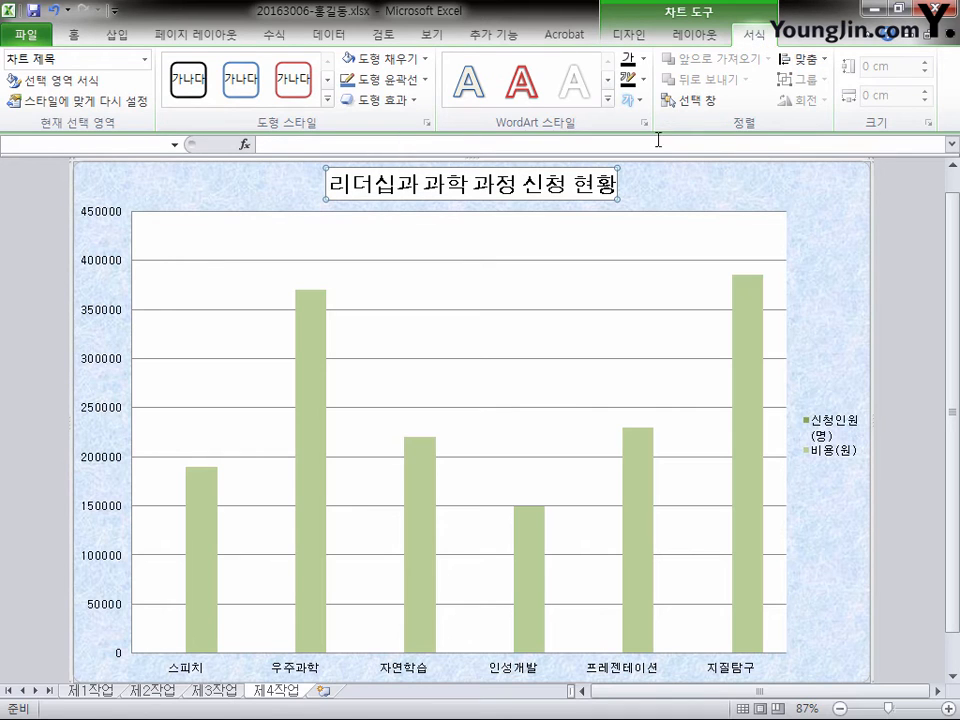
{"action": "left_click", "coordinate": [428, 82]}
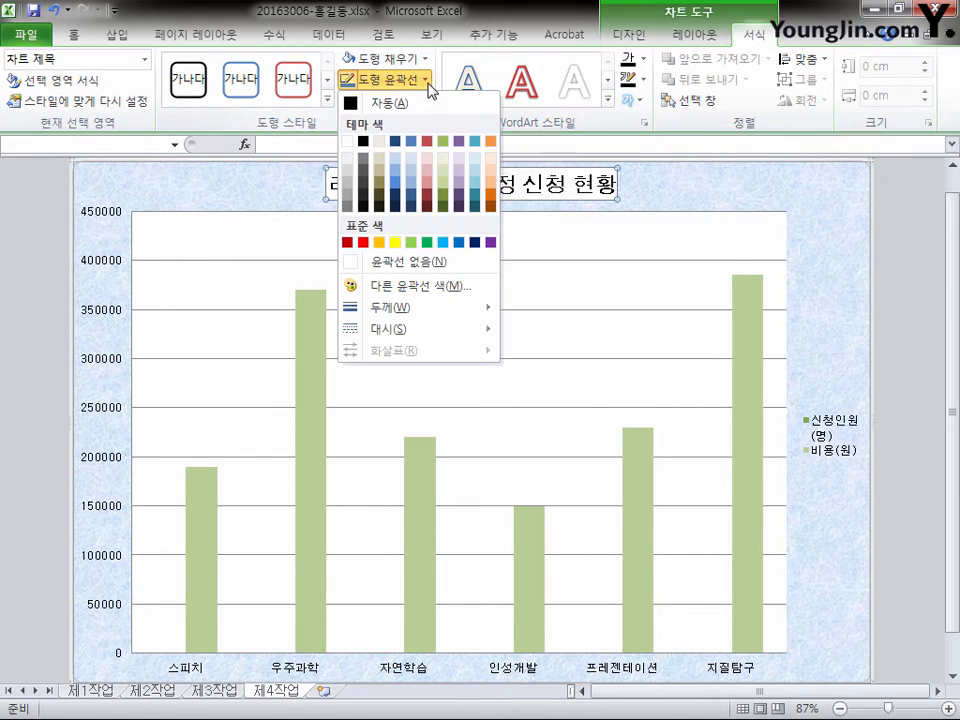
{"action": "left_click", "coordinate": [418, 148]}
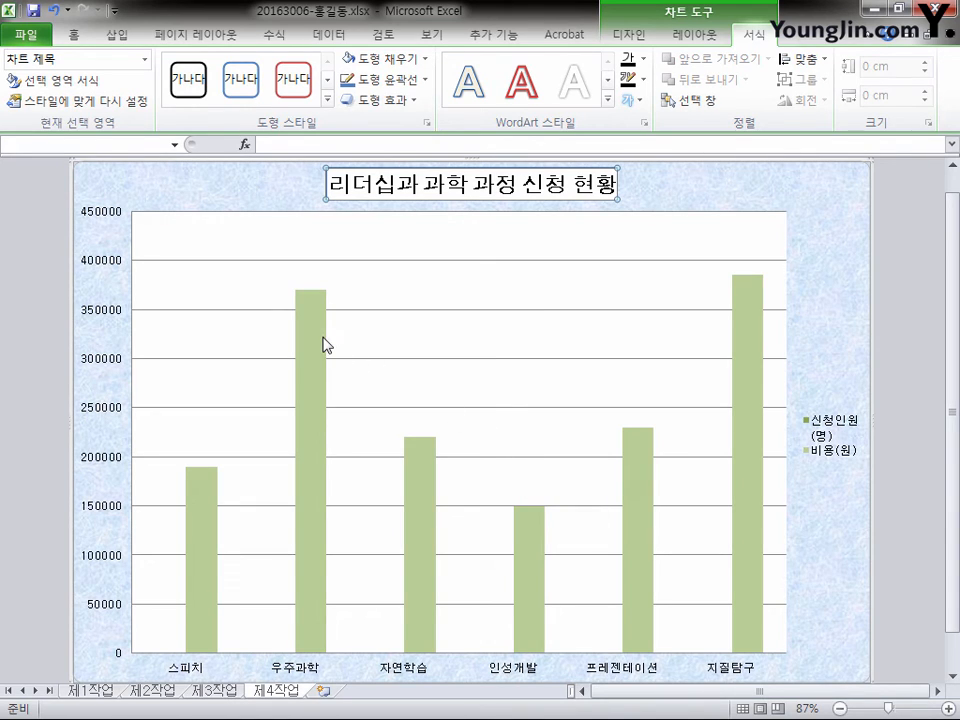
Step: Change the 비용(원) series to a line chart with markers (표식이 있는 꺾은선형)
{"action": "mouse_move", "coordinate": [323, 345]}
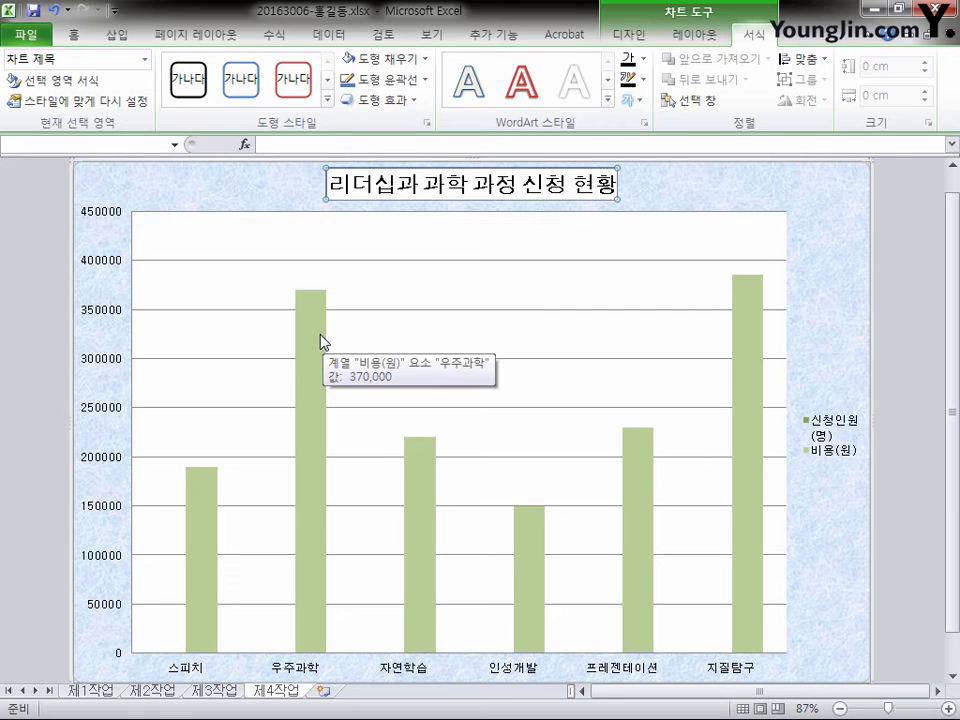
{"action": "left_click", "coordinate": [322, 343]}
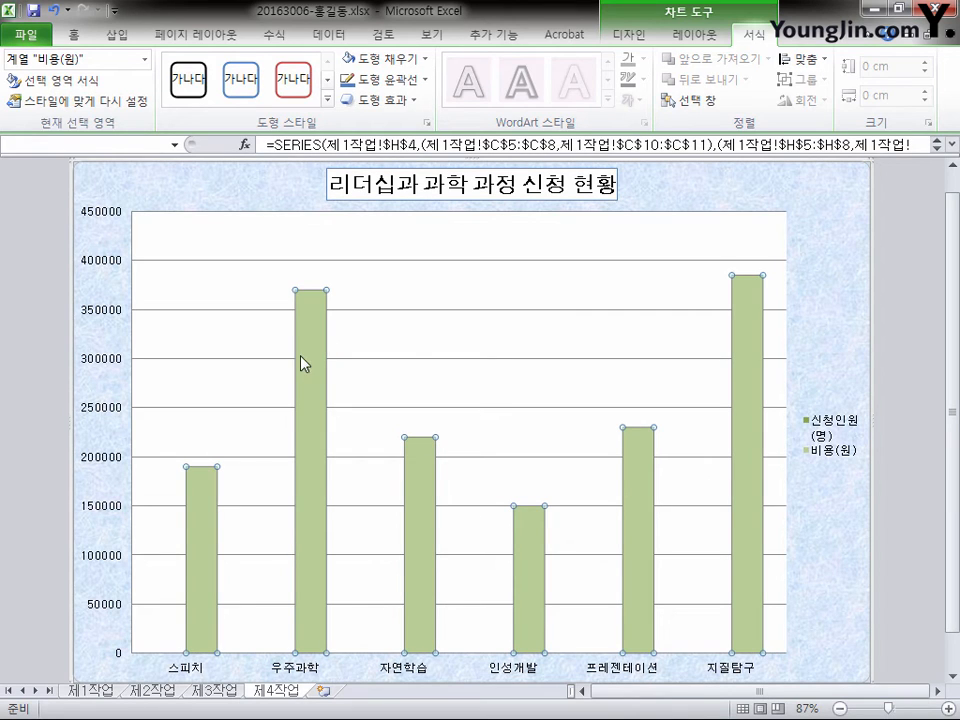
{"action": "left_click", "coordinate": [630, 34]}
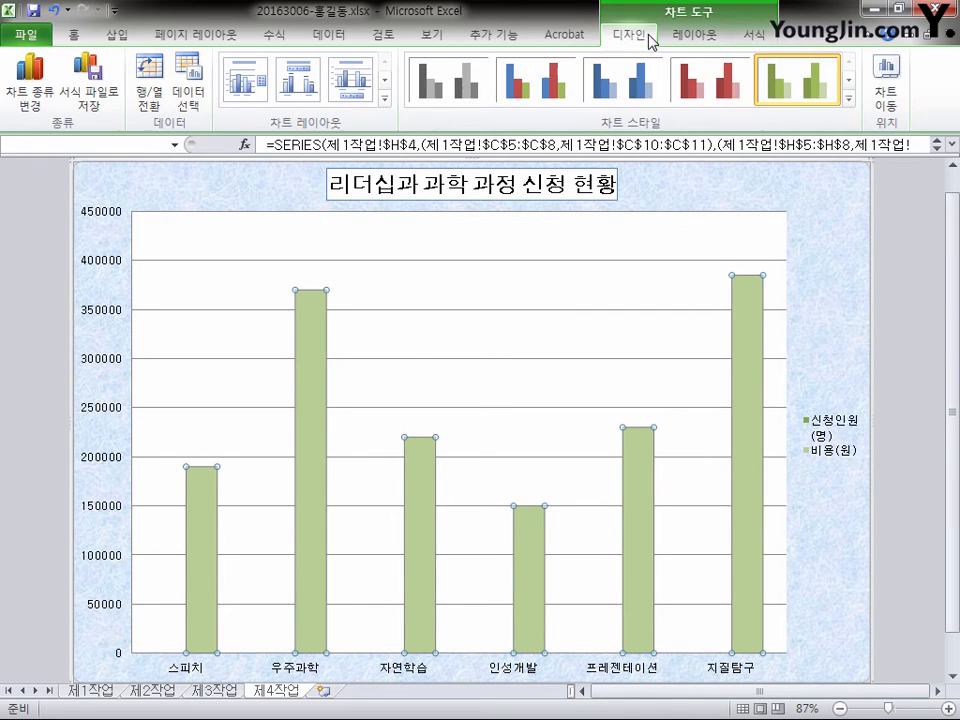
{"action": "left_click", "coordinate": [40, 104]}
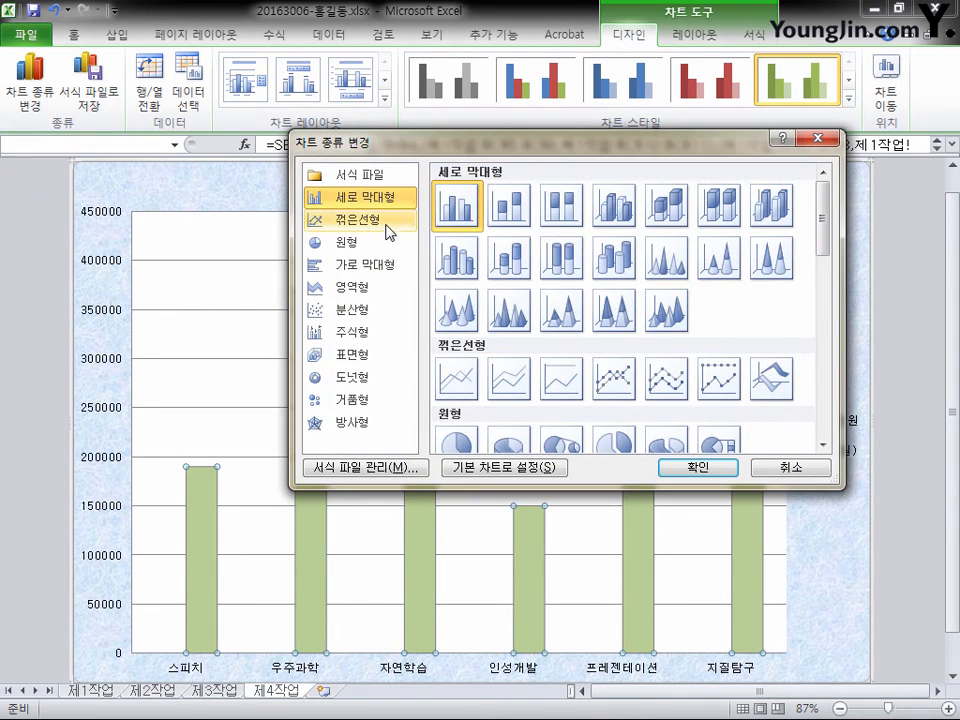
{"action": "left_click", "coordinate": [389, 230]}
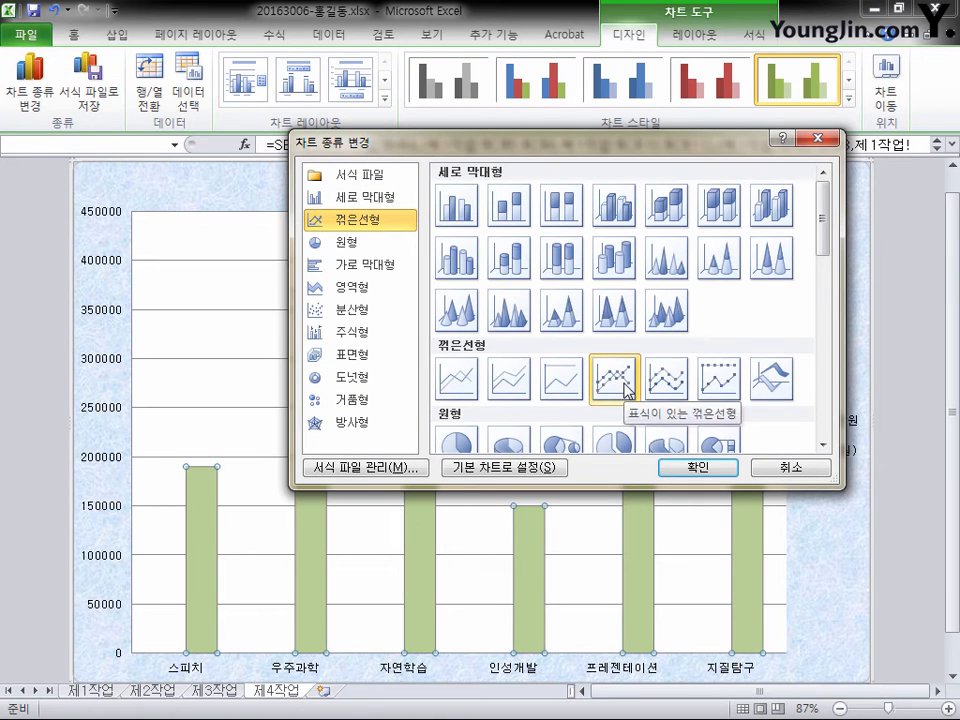
{"action": "left_click", "coordinate": [697, 467]}
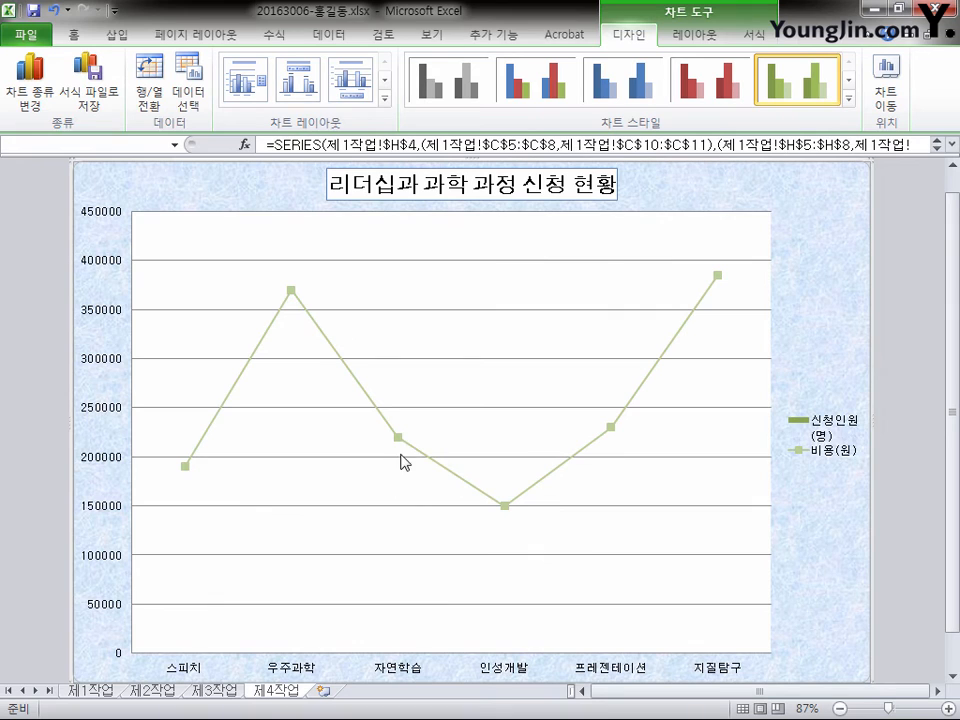
{"action": "mouse_move", "coordinate": [400, 443]}
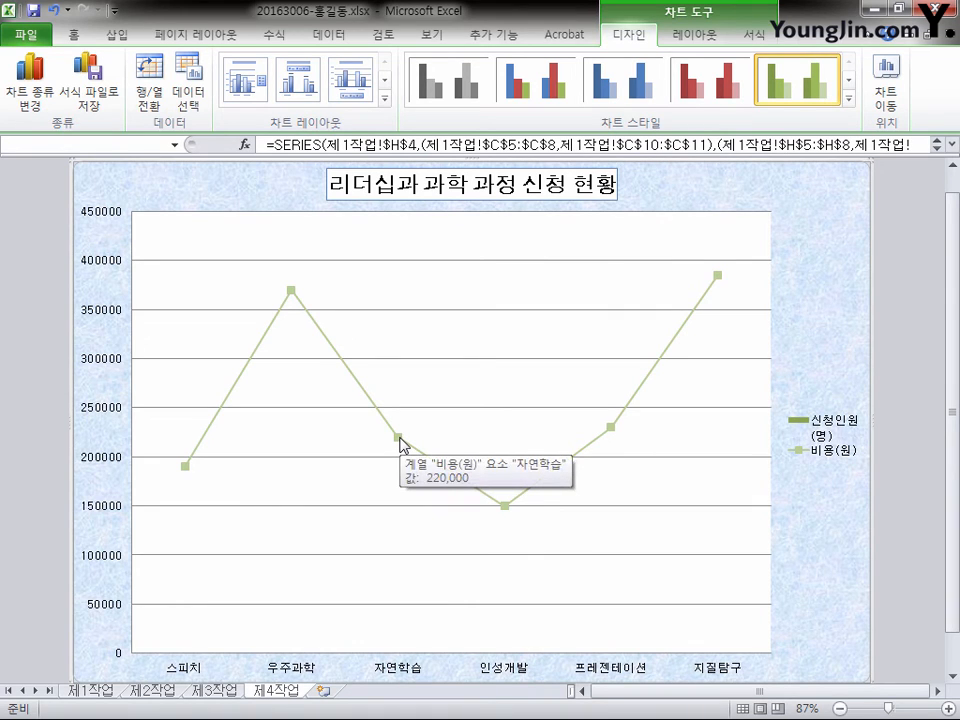
{"action": "left_click", "coordinate": [399, 440]}
{"action": "left_click", "coordinate": [400, 443]}
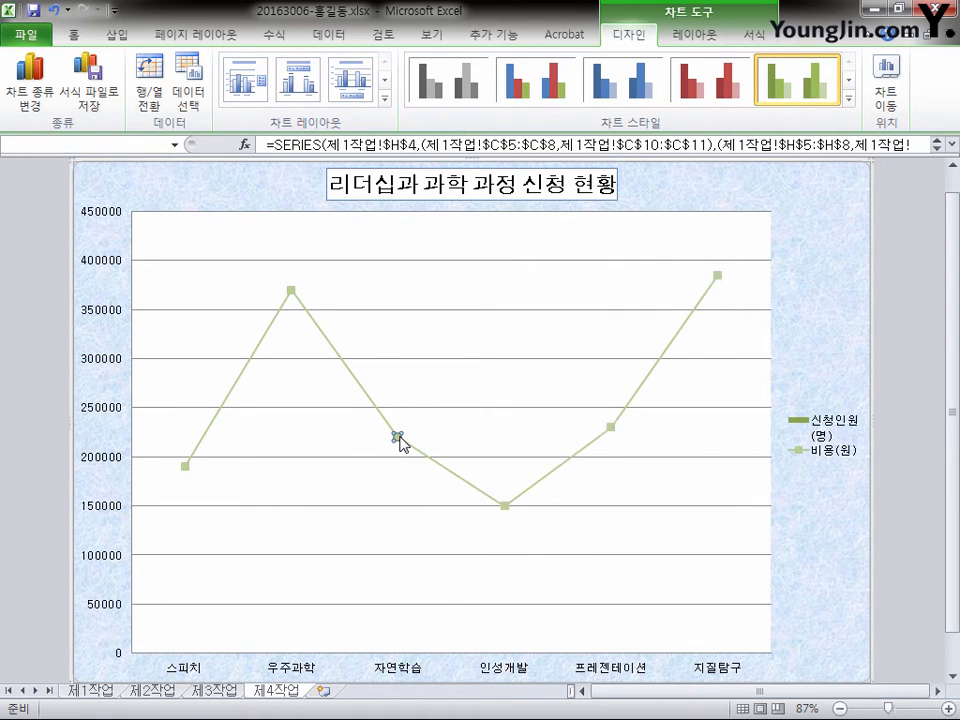
{"action": "double_click", "coordinate": [400, 445]}
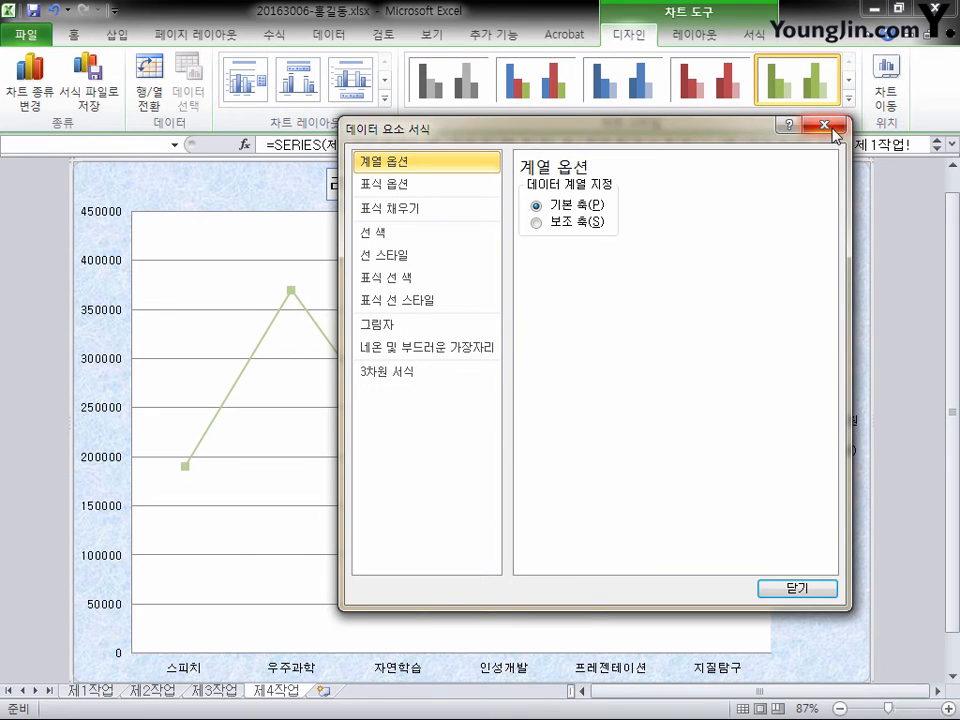
{"action": "key", "text": "Escape"}
Step: Assign the entire 비용(원) line series to the secondary axis (보조 축)
{"action": "left_click", "coordinate": [399, 457]}
{"action": "double_click", "coordinate": [399, 445]}
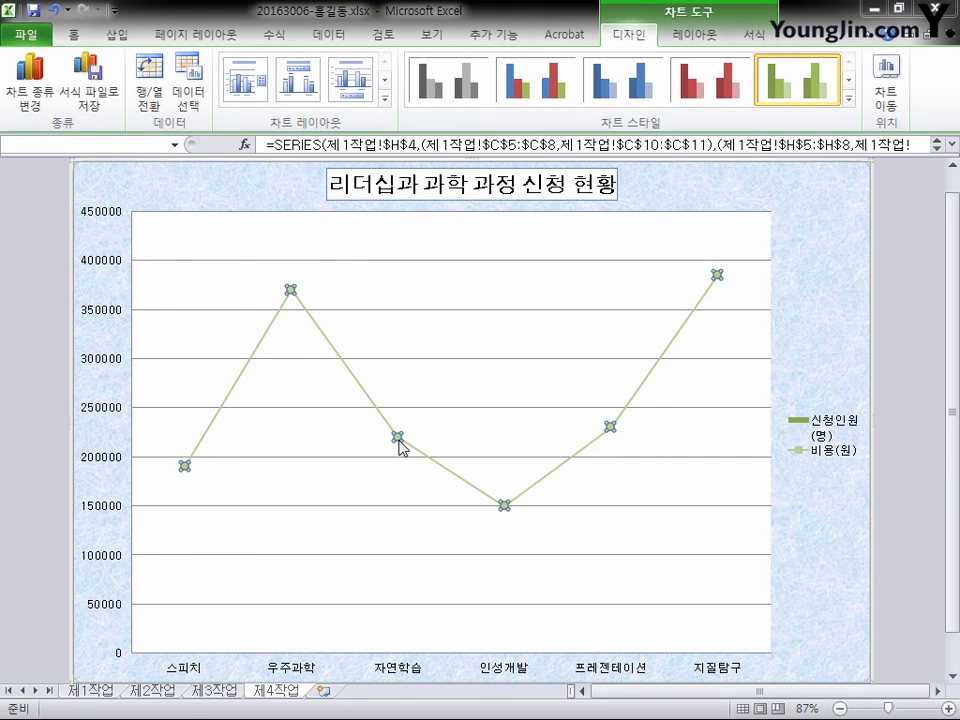
{"action": "left_click_drag", "start_coordinate": [659, 154], "coordinate": [709, 183]}
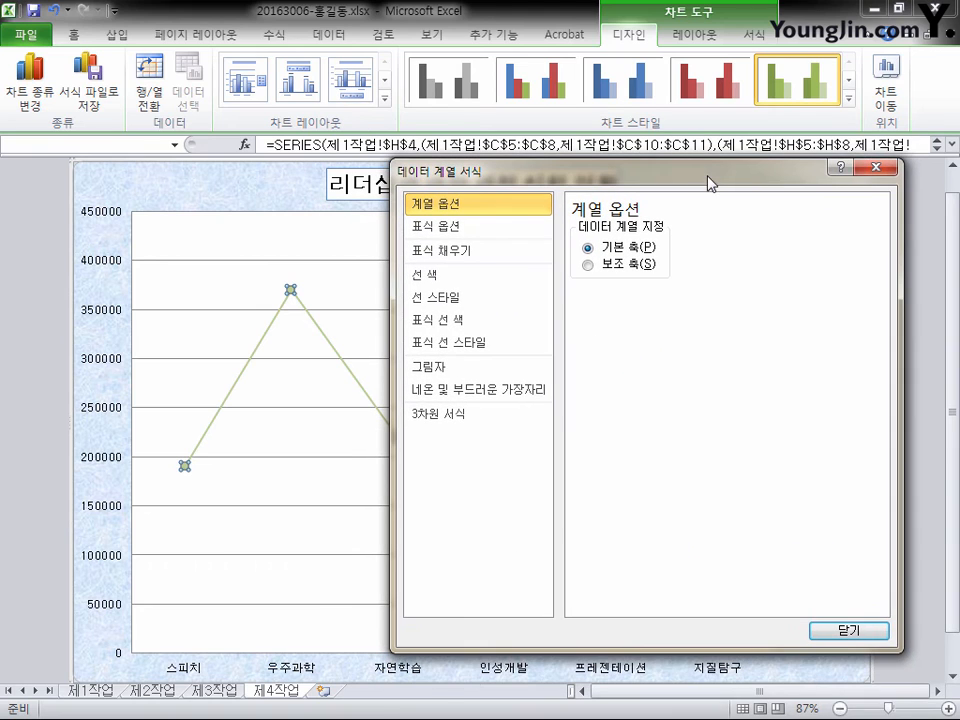
{"action": "left_click", "coordinate": [590, 267]}
{"action": "left_click", "coordinate": [846, 630]}
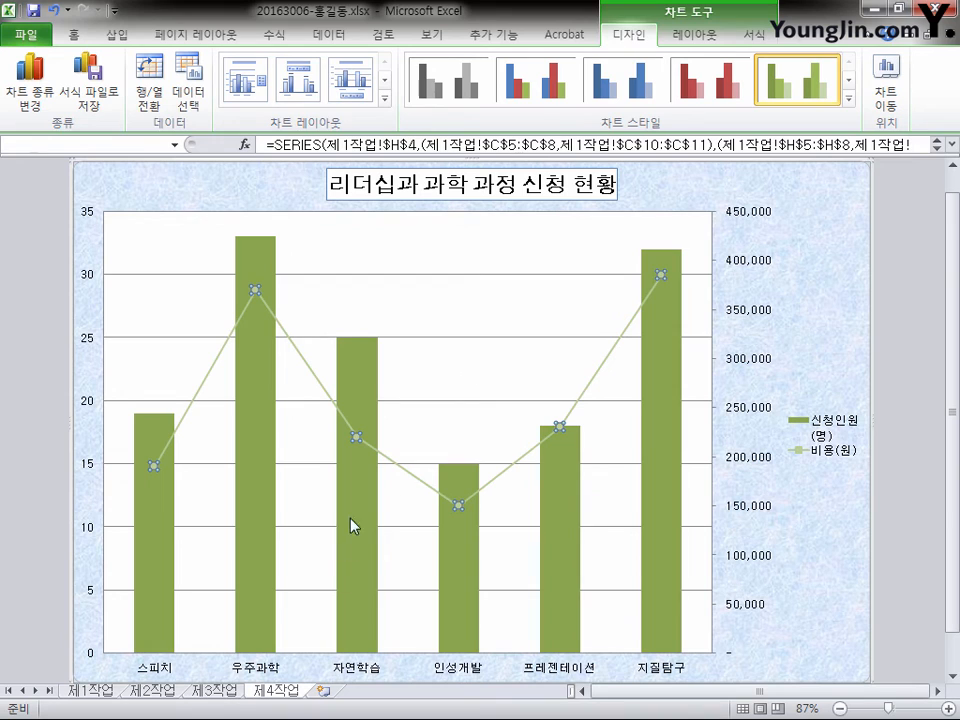
Step: Add data labels to the 신청인원(명) column series at the outside end (바깥쪽 끝에)
{"action": "left_click", "coordinate": [355, 547]}
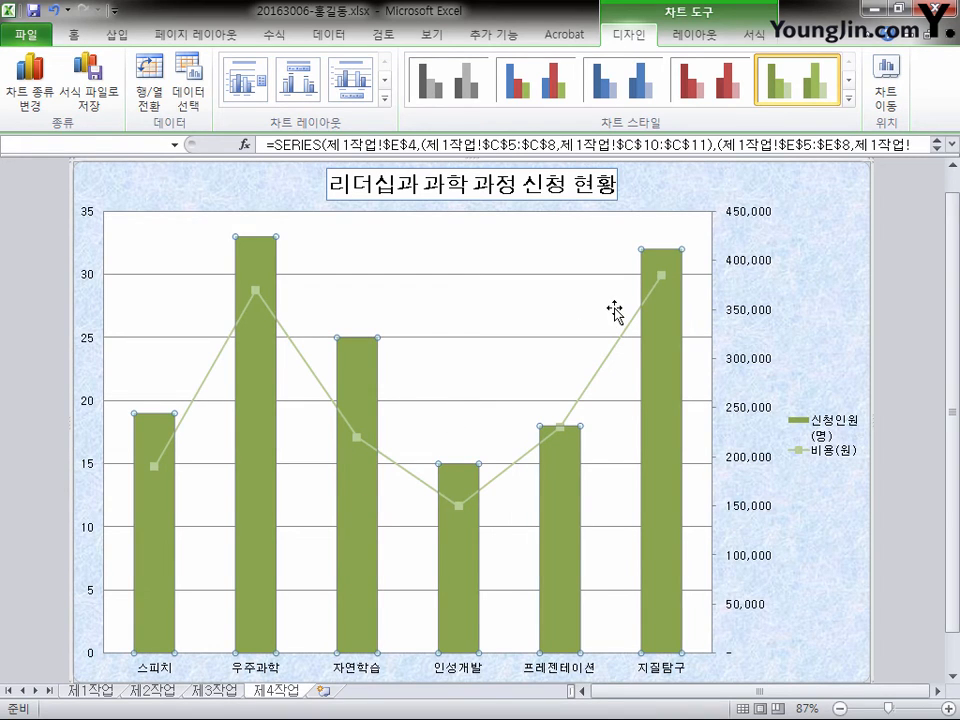
{"action": "left_click", "coordinate": [706, 38]}
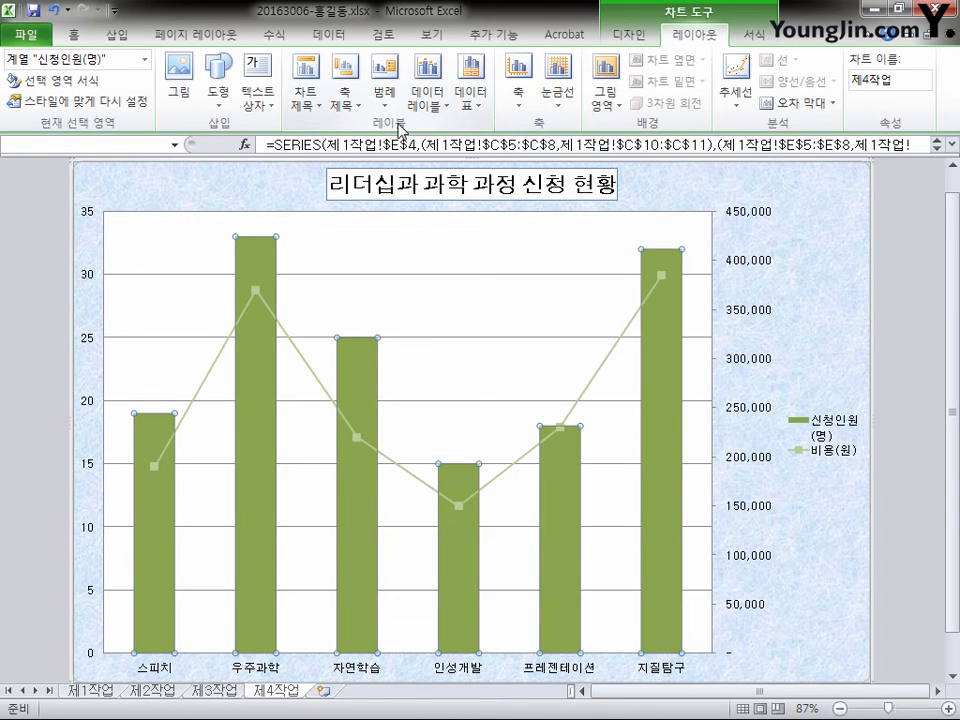
{"action": "left_click", "coordinate": [428, 98]}
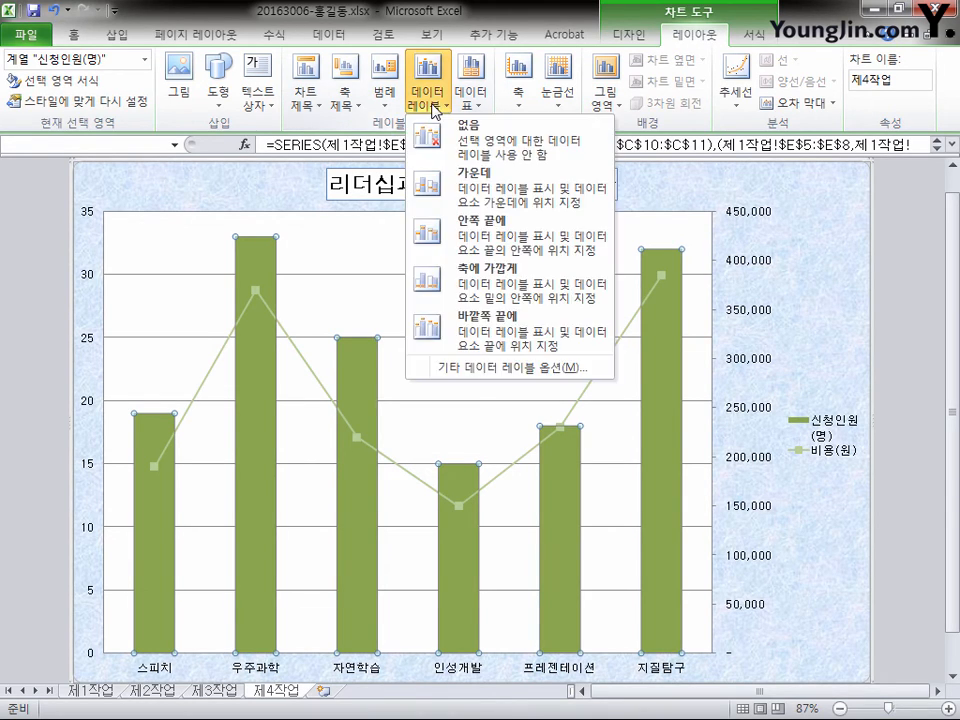
{"action": "left_click", "coordinate": [512, 331]}
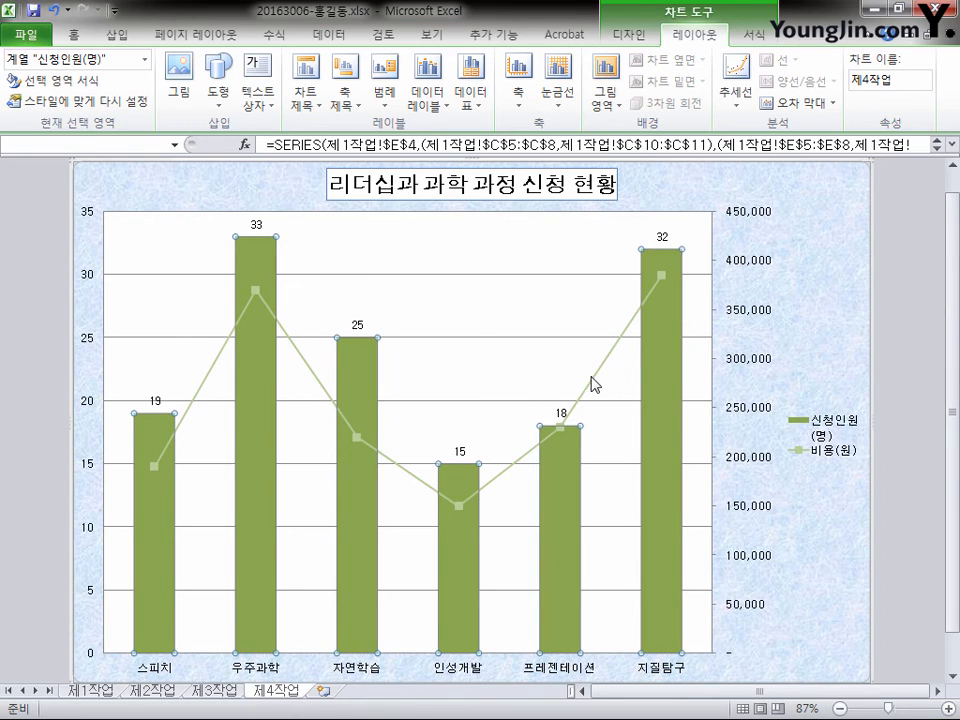
{"action": "mouse_move", "coordinate": [595, 381]}
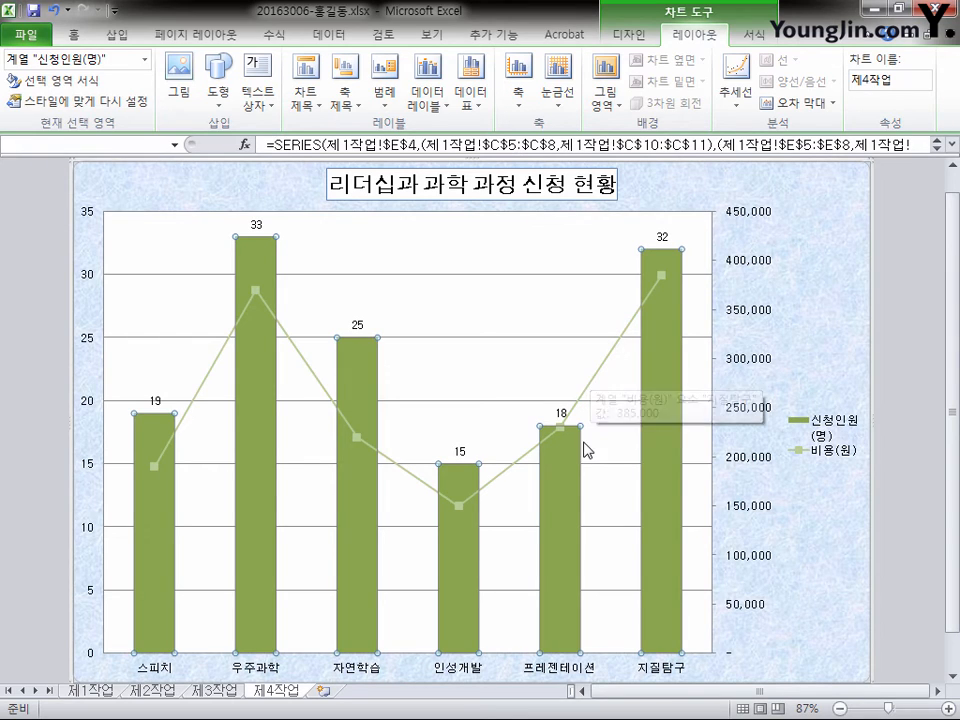
Step: Set the dash type of the primary horizontal major gridlines to a dashed line
{"action": "left_click", "coordinate": [483, 275]}
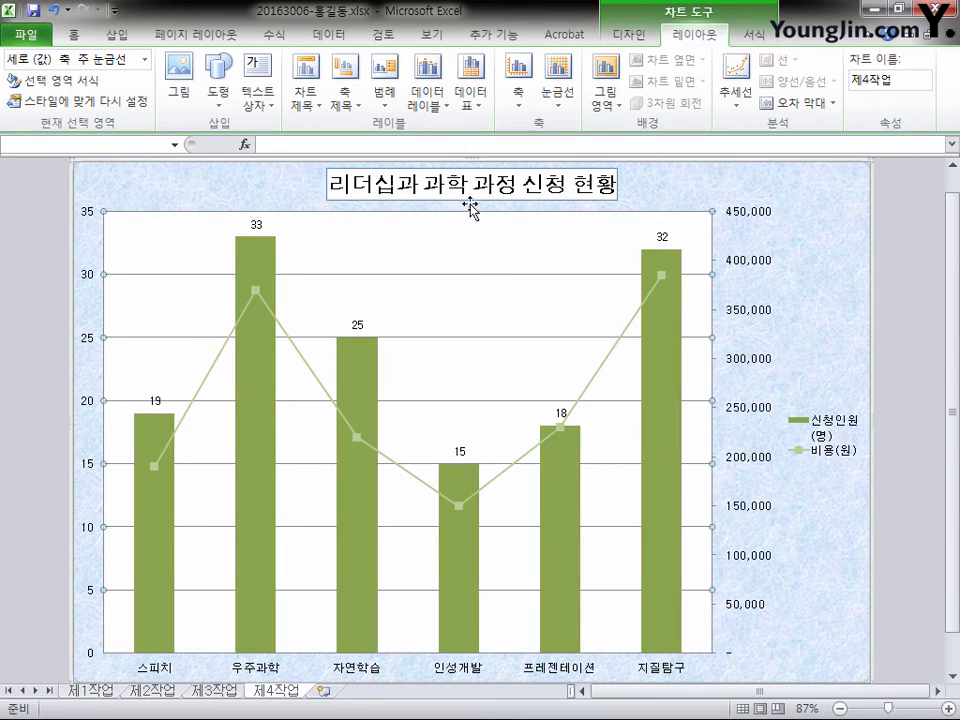
{"action": "left_click", "coordinate": [559, 108]}
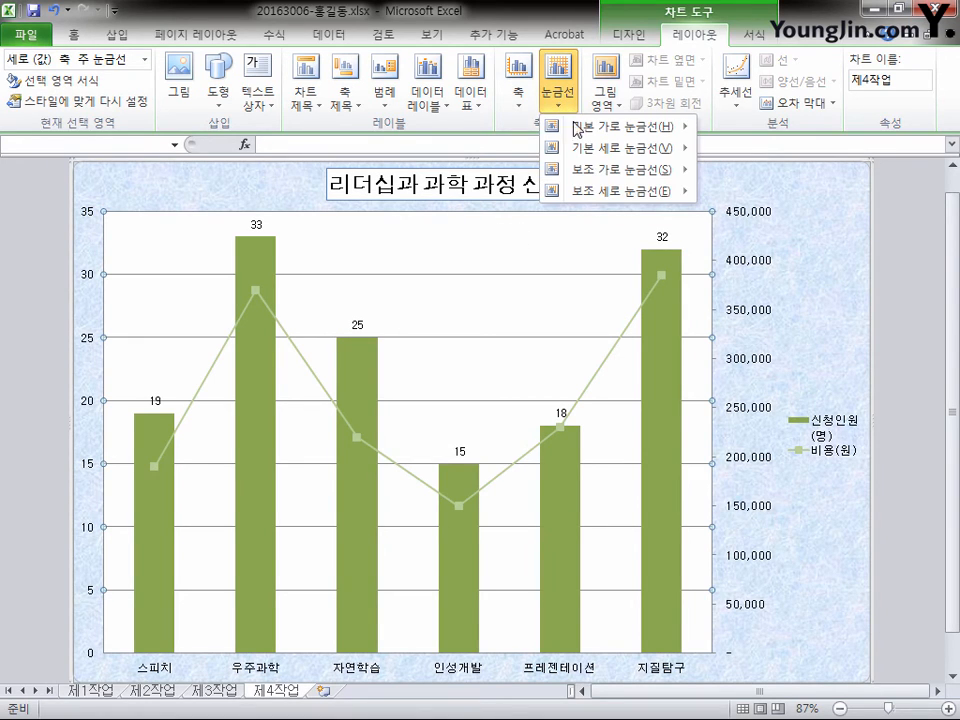
{"action": "mouse_move", "coordinate": [597, 133]}
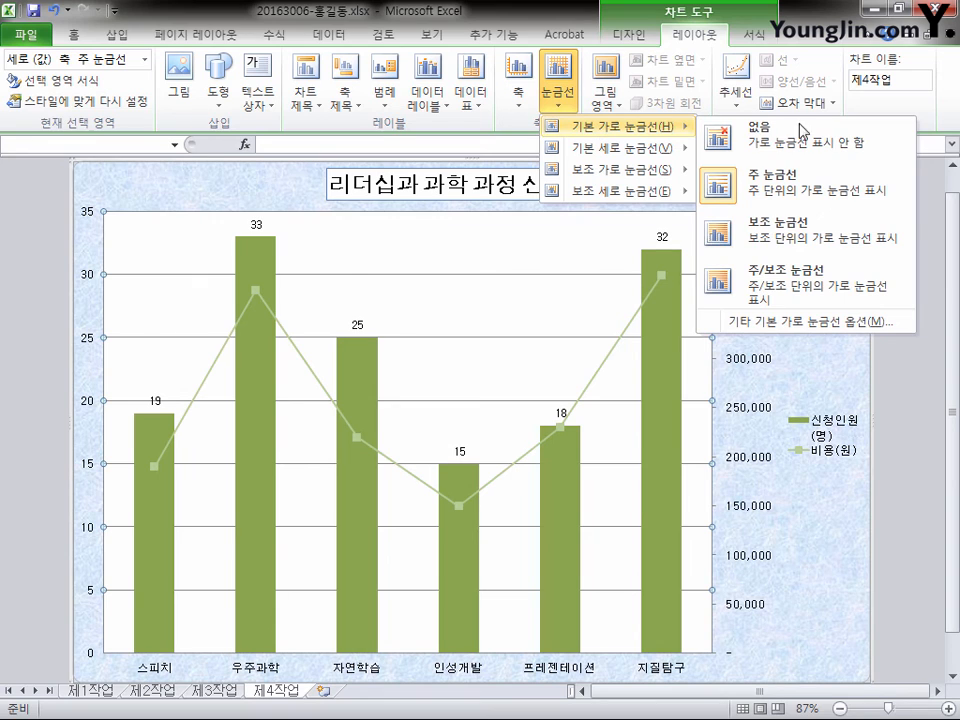
{"action": "left_click", "coordinate": [733, 322]}
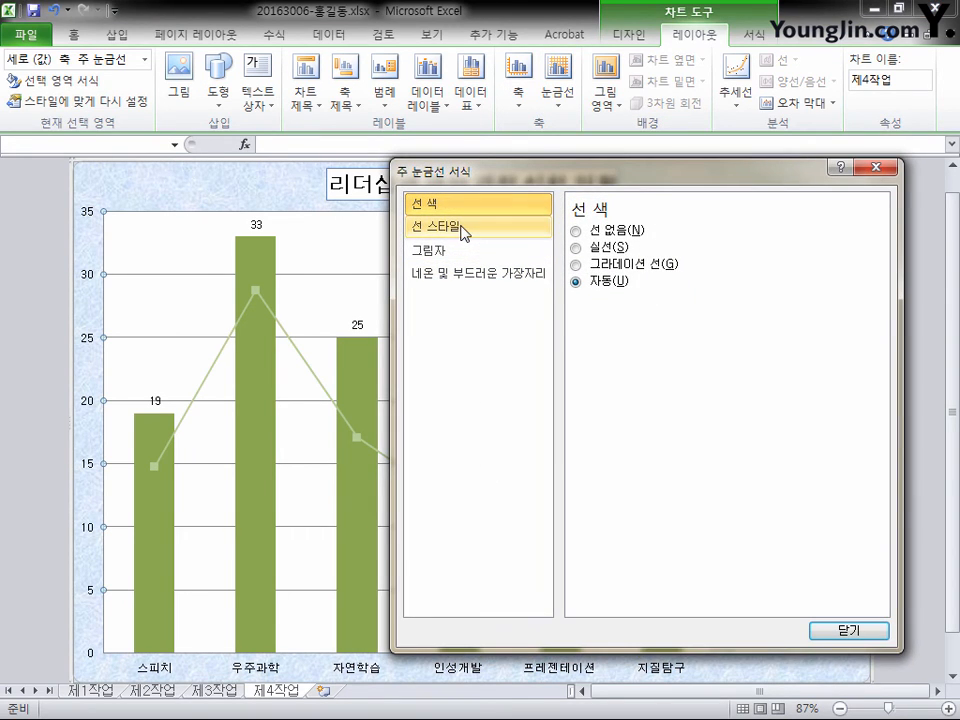
{"action": "left_click", "coordinate": [462, 229]}
{"action": "left_click", "coordinate": [672, 281]}
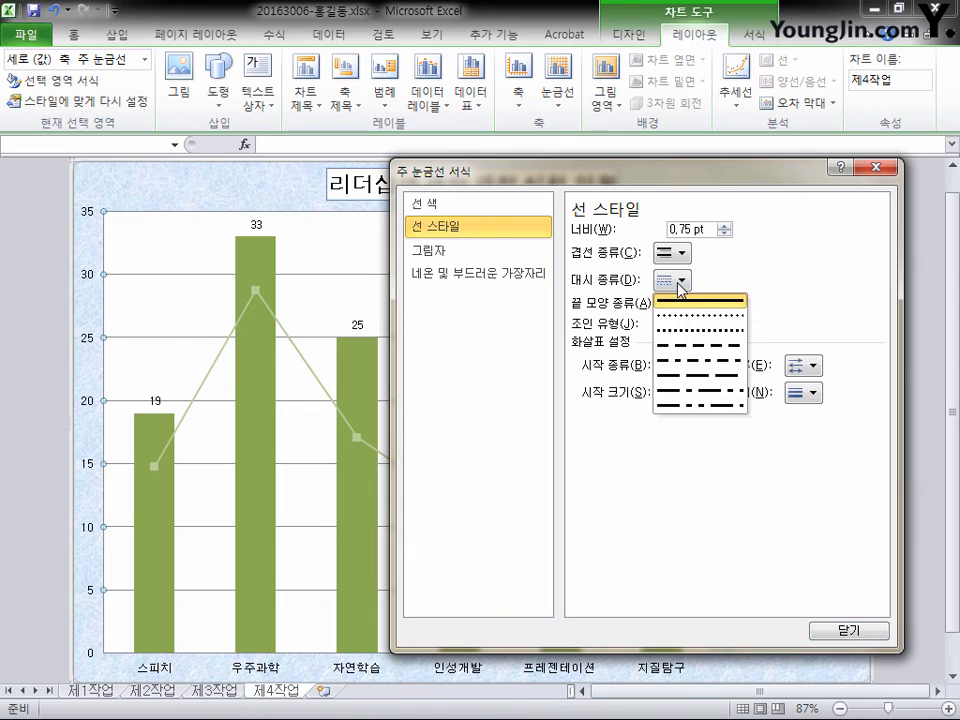
{"action": "left_click", "coordinate": [697, 349]}
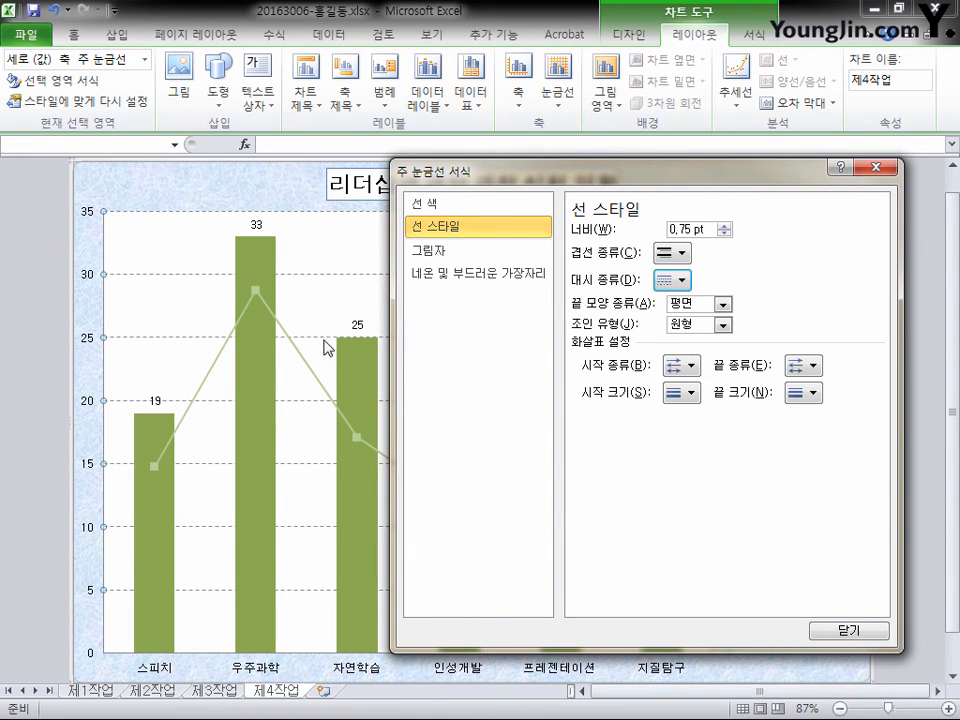
{"action": "left_click", "coordinate": [848, 631]}
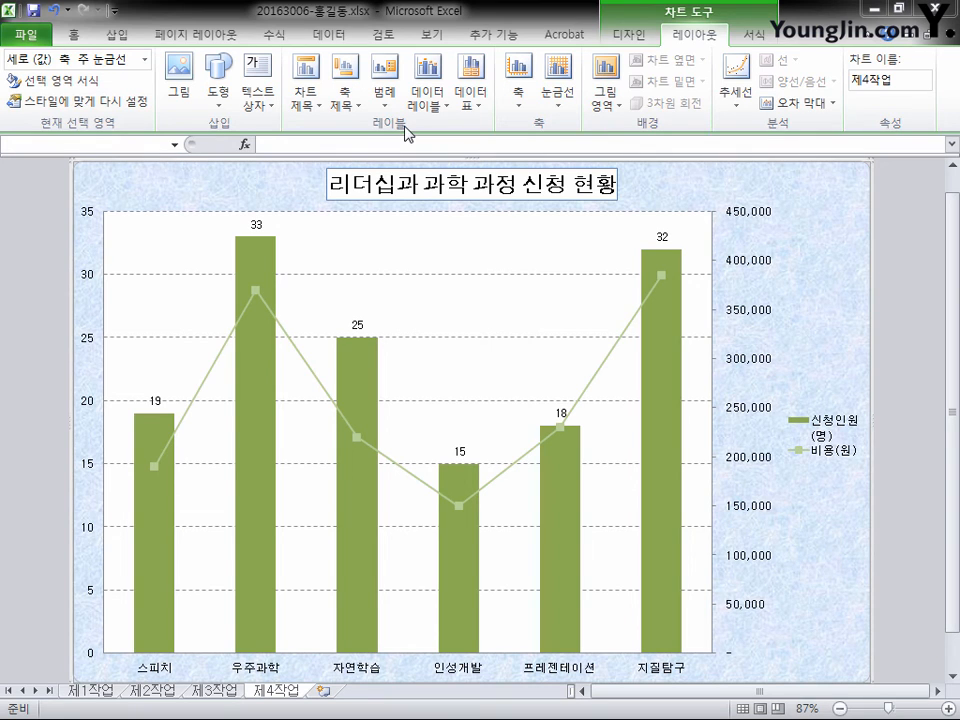
Step: Add a horizontal title (가로 제목) reading (단위:명) to the primary vertical axis and move it above that axis's values
{"action": "left_click", "coordinate": [360, 108]}
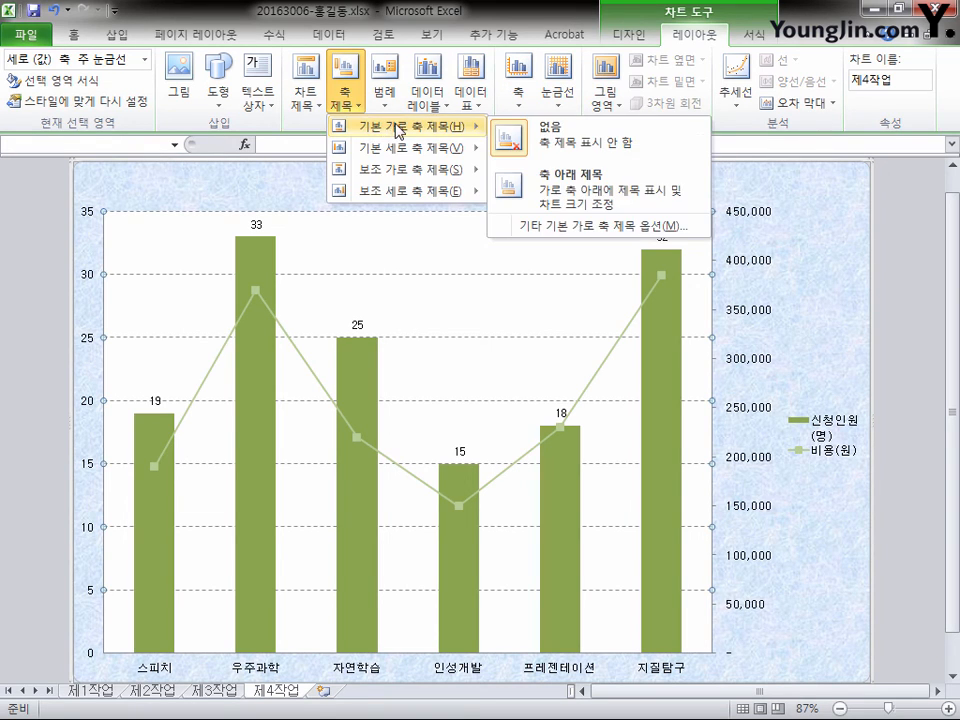
{"action": "mouse_move", "coordinate": [370, 147]}
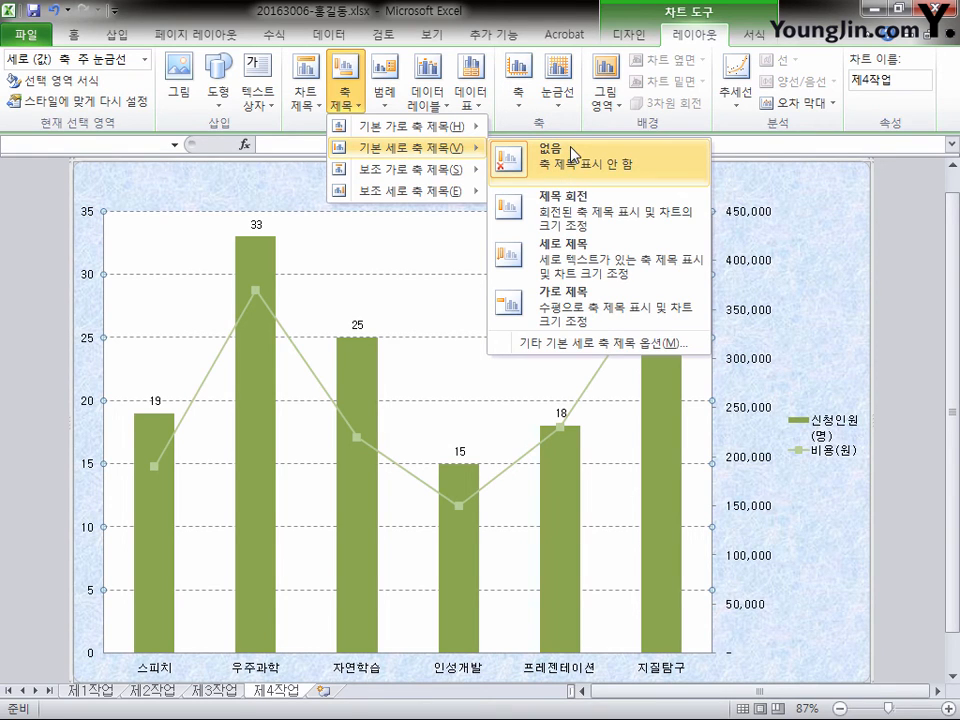
{"action": "left_click", "coordinate": [576, 306]}
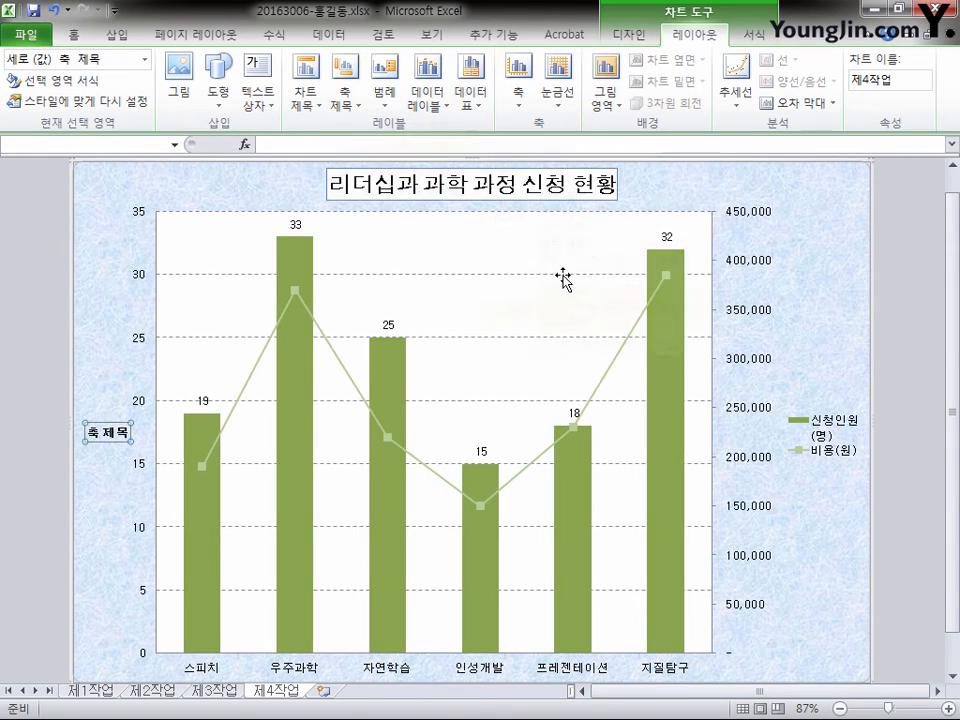
{"action": "left_click", "coordinate": [121, 433]}
{"action": "left_click_drag", "start_coordinate": [112, 427], "coordinate": [0, 440]}
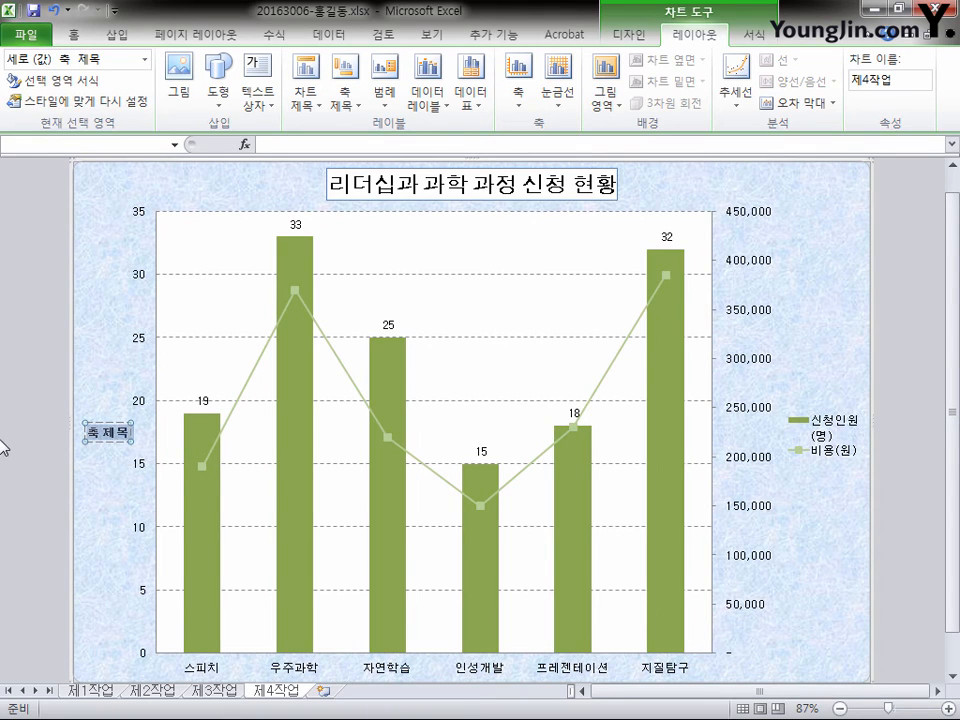
{"action": "type", "text": "(단위)"}
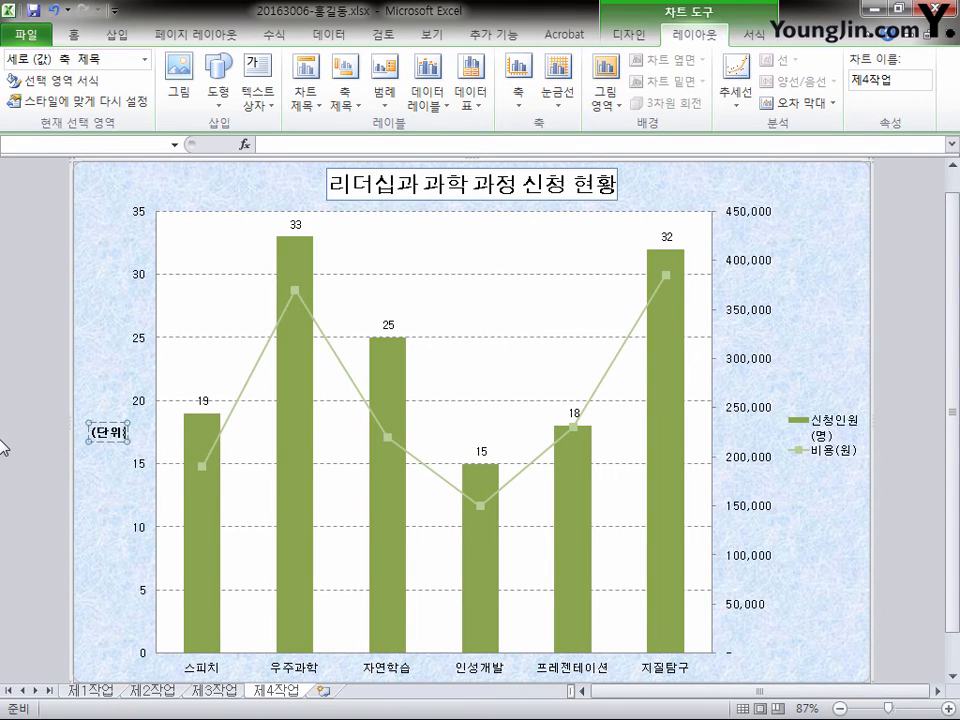
{"action": "type", "text": "명)"}
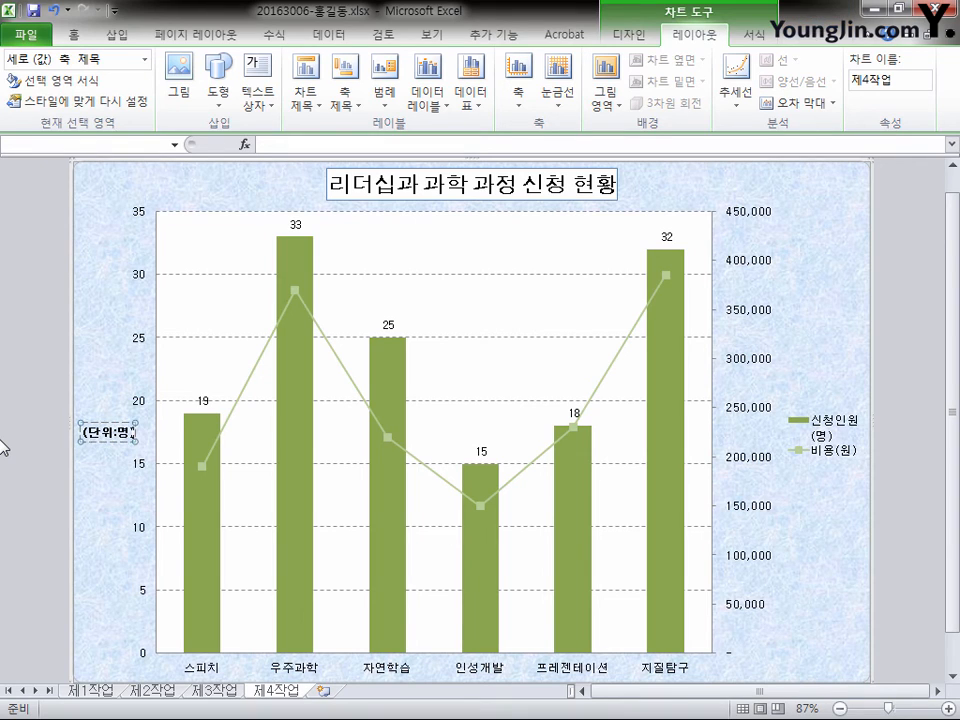
{"action": "key", "text": "Escape"}
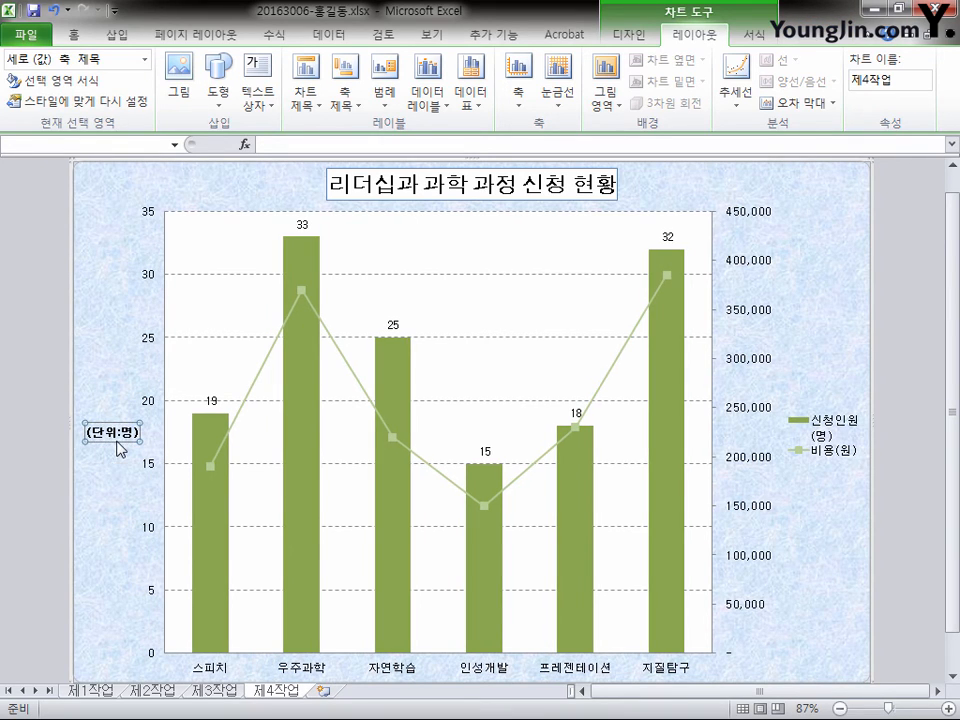
{"action": "left_click_drag", "start_coordinate": [150, 201], "coordinate": [149, 186]}
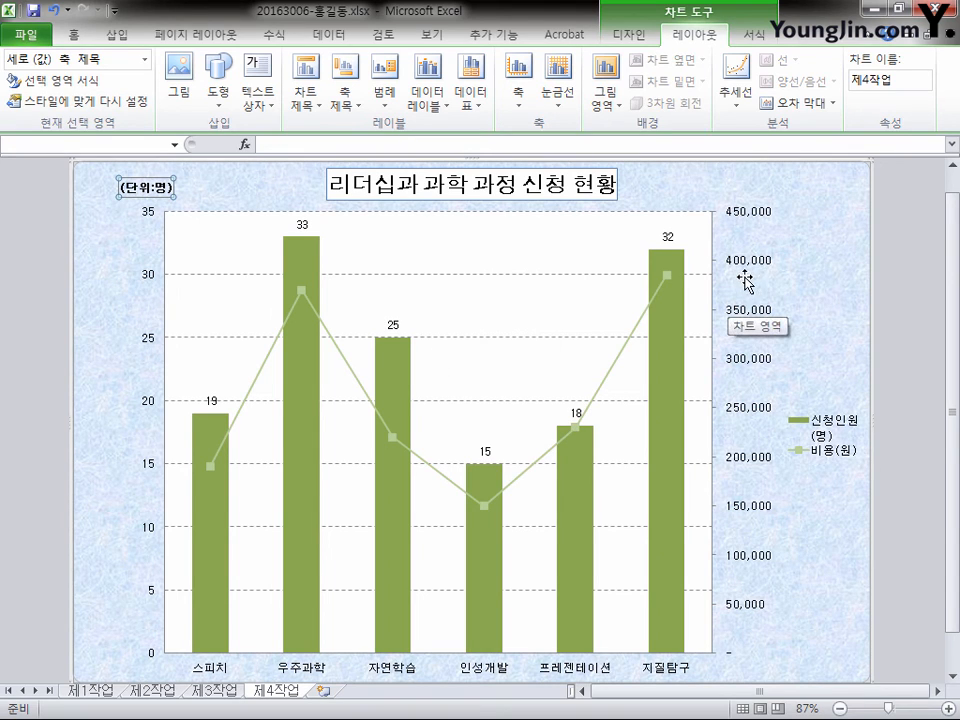
Step: Add a horizontal title (가로 제목) reading (단위:원) to the secondary vertical axis and move it above that axis's values
{"action": "left_click", "coordinate": [363, 114]}
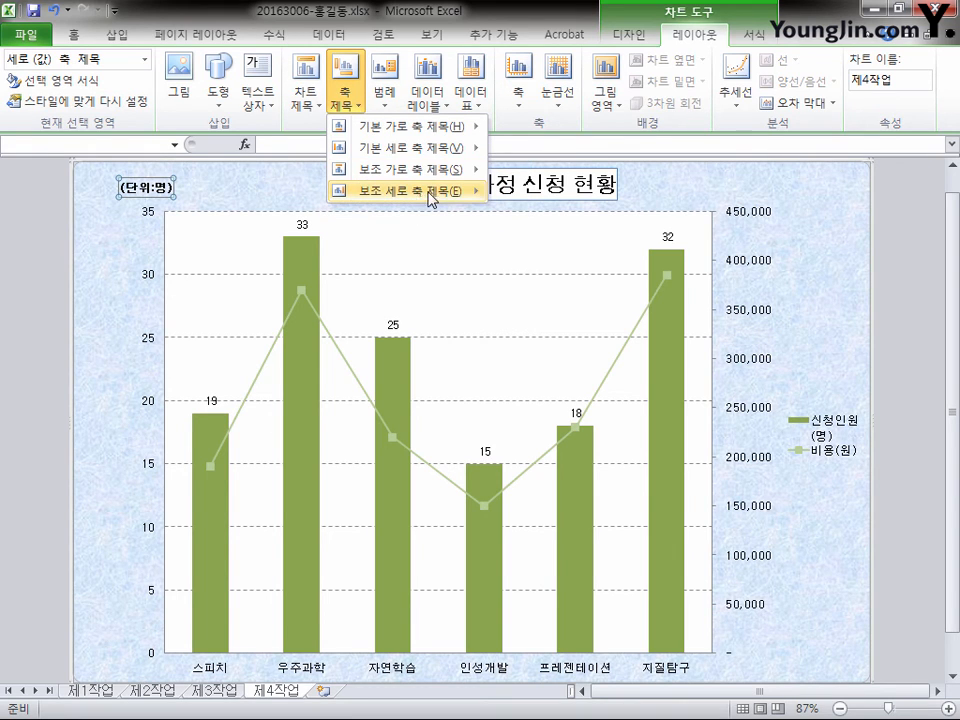
{"action": "mouse_move", "coordinate": [458, 198]}
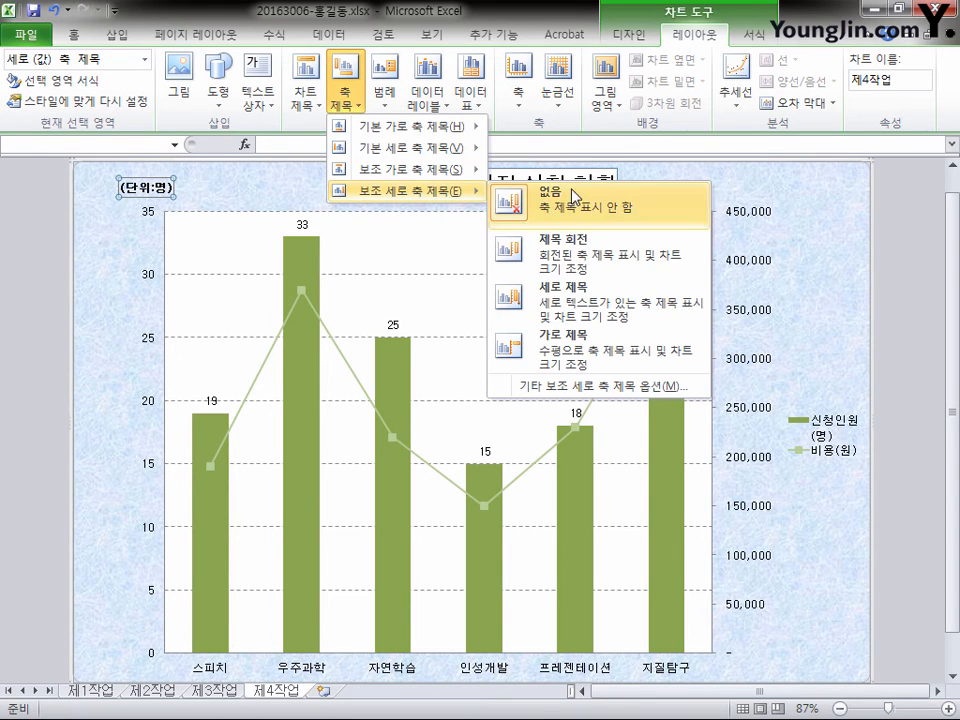
{"action": "left_click", "coordinate": [575, 343]}
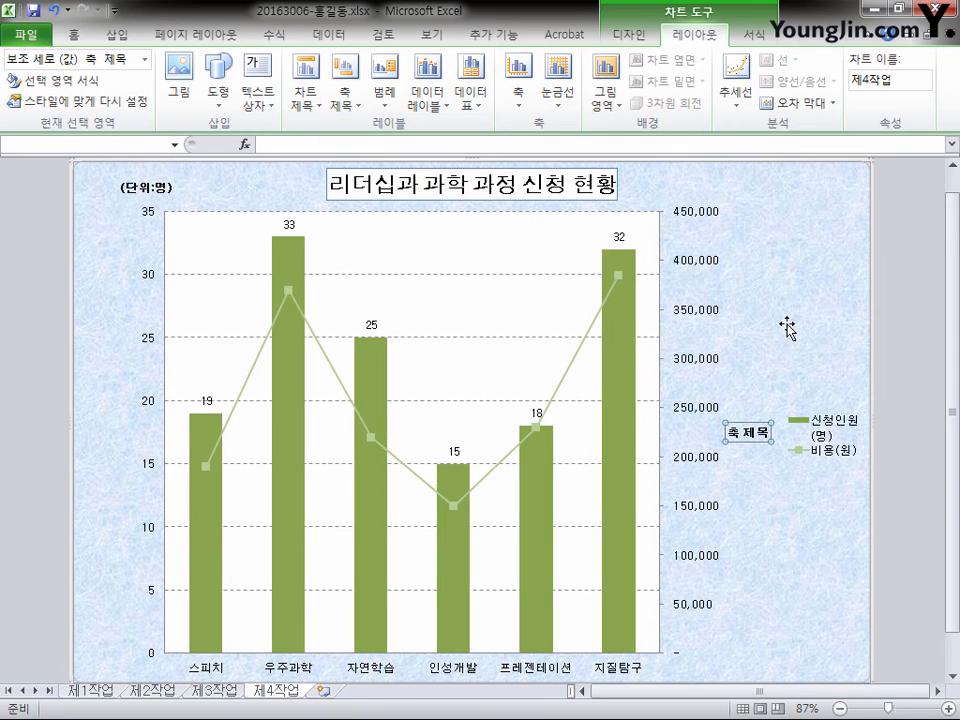
{"action": "left_click_drag", "start_coordinate": [736, 427], "coordinate": [772, 432]}
{"action": "type", "text": "(단위)"}
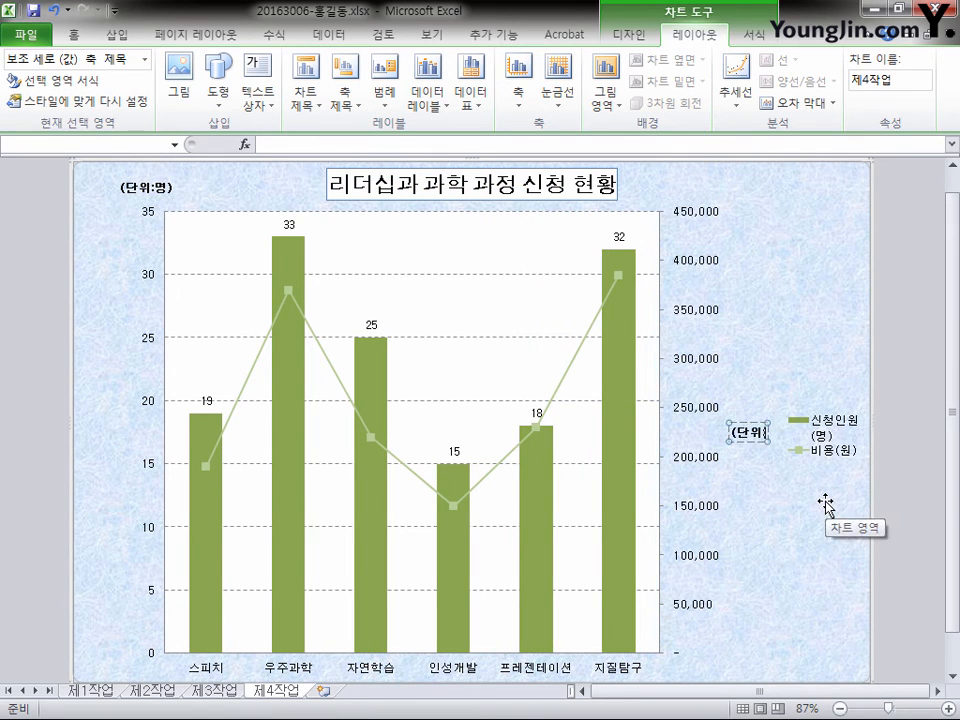
{"action": "type", "text": ":원)"}
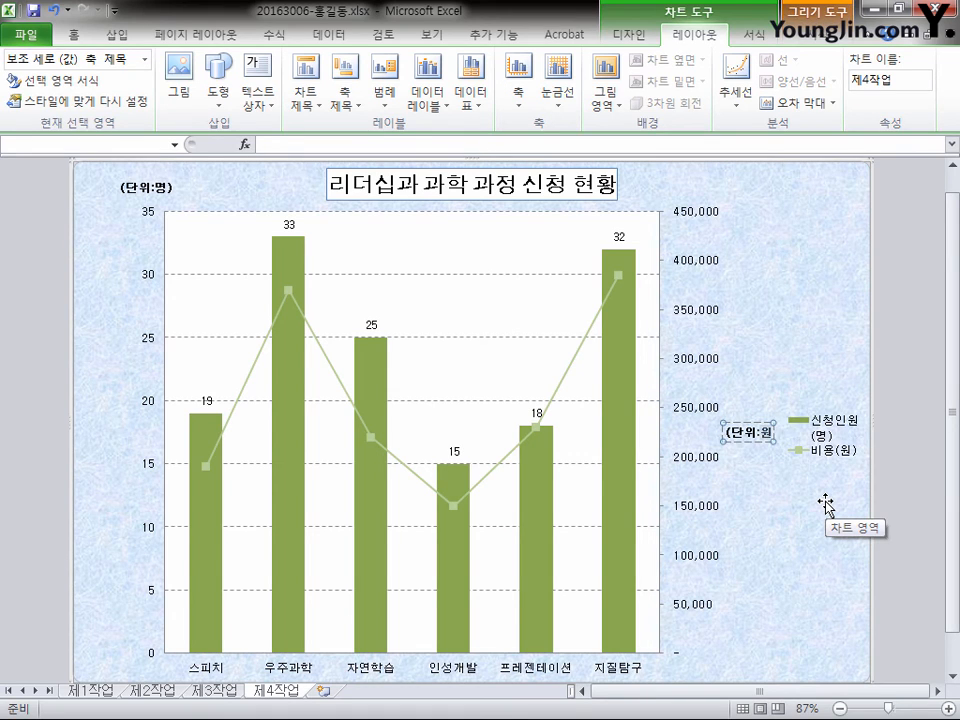
{"action": "left_click", "coordinate": [754, 440]}
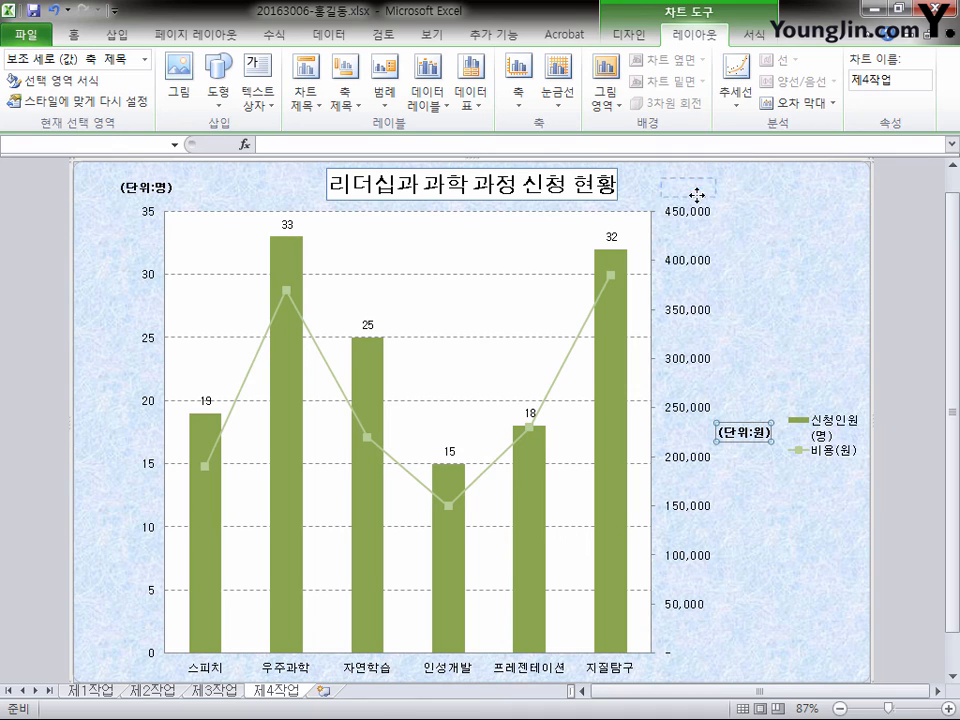
{"action": "left_click_drag", "start_coordinate": [700, 196], "coordinate": [702, 196]}
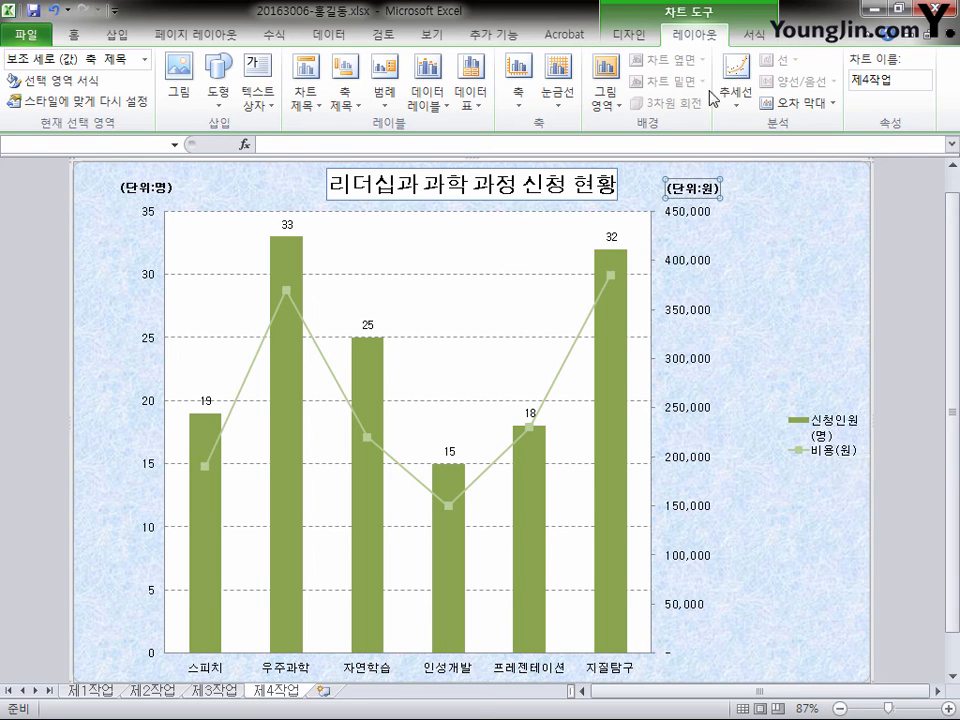
Step: Rename the 신청인원(명) series to 신청인원 in the chart's data source
{"action": "left_click", "coordinate": [340, 36]}
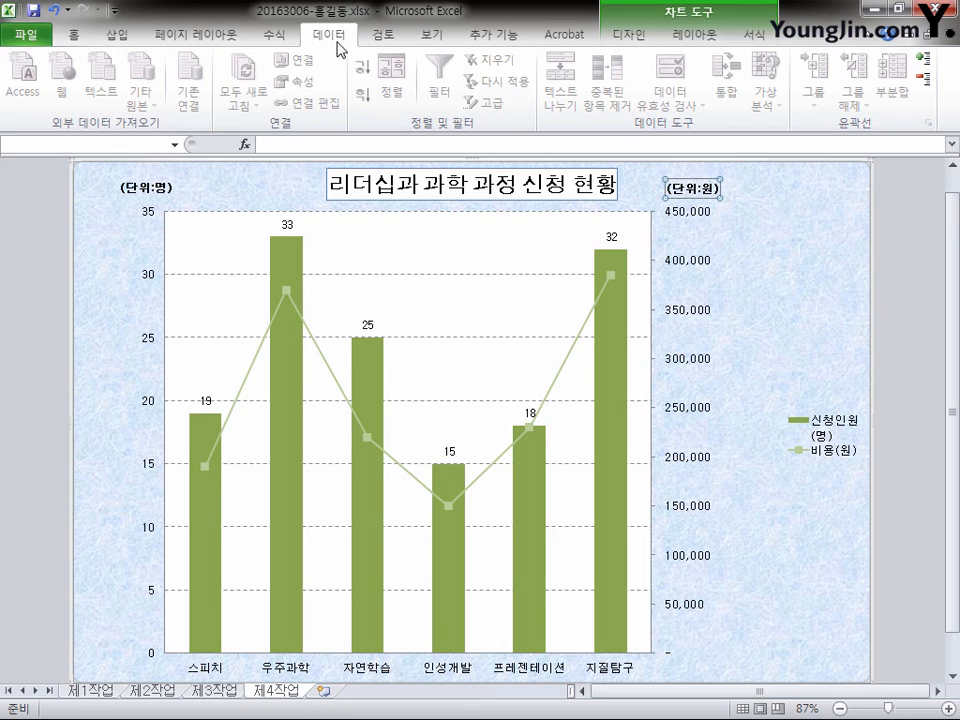
{"action": "left_click", "coordinate": [632, 40]}
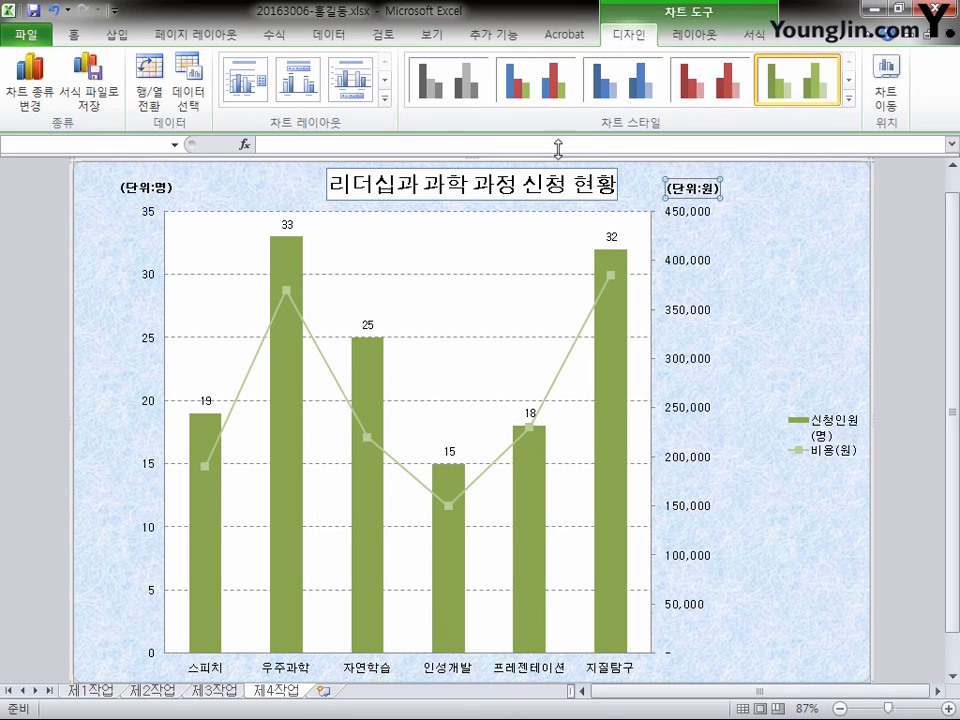
{"action": "left_click", "coordinate": [189, 108]}
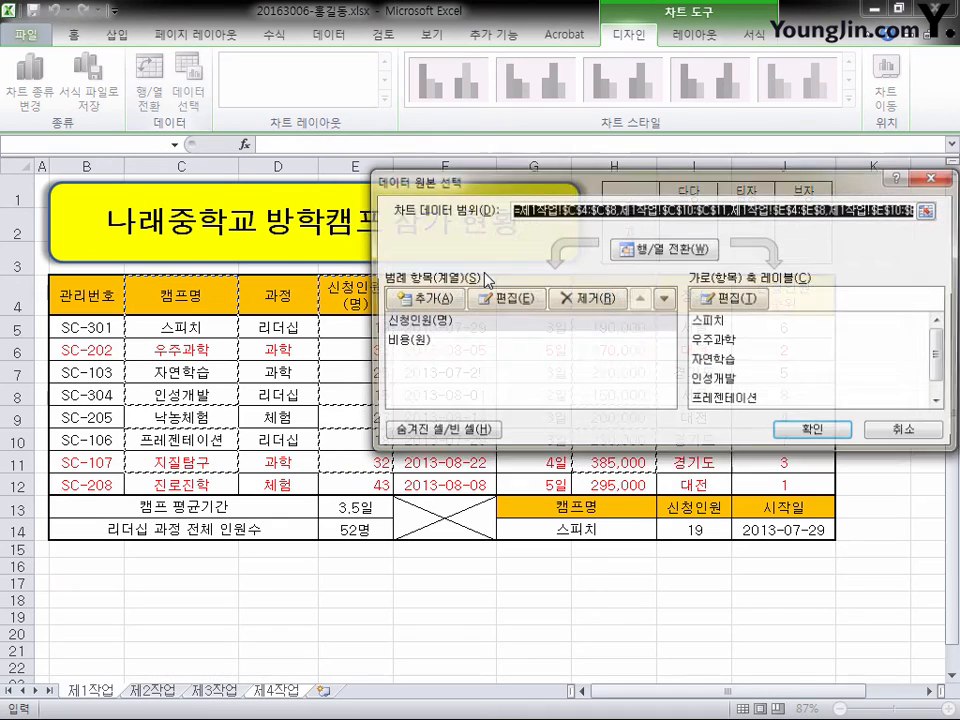
{"action": "left_click_drag", "start_coordinate": [497, 143], "coordinate": [452, 141]}
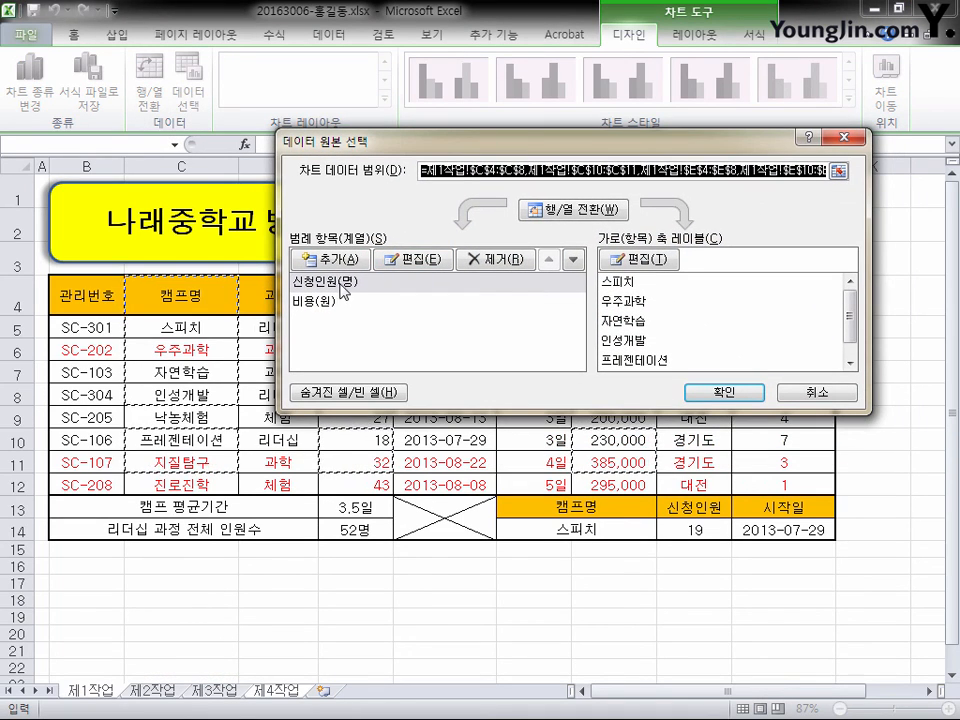
{"action": "left_click", "coordinate": [346, 286]}
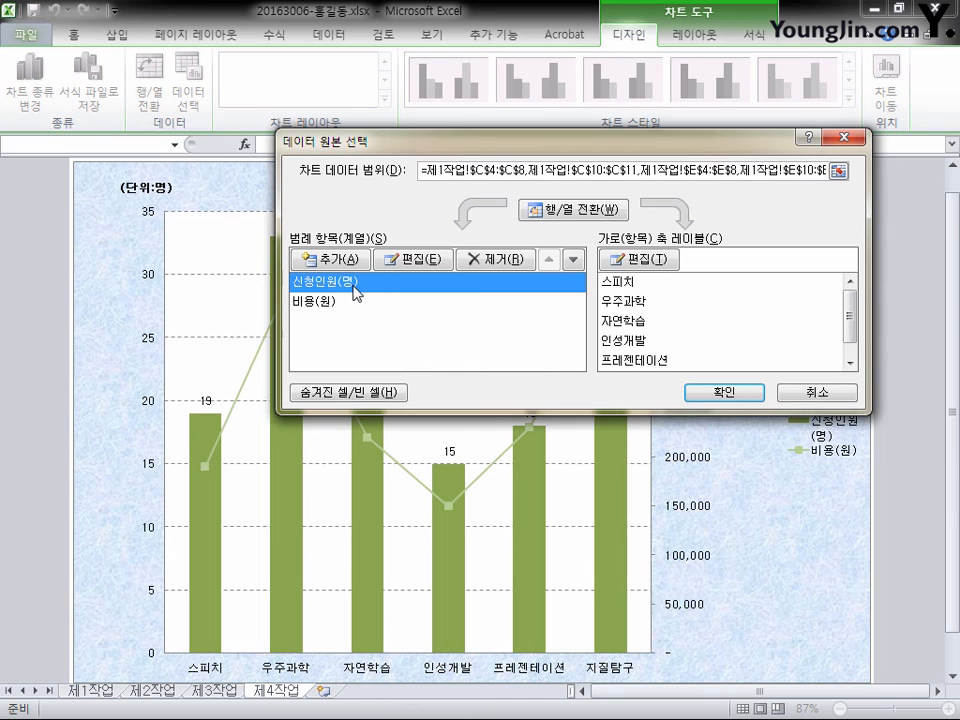
{"action": "left_click", "coordinate": [422, 261]}
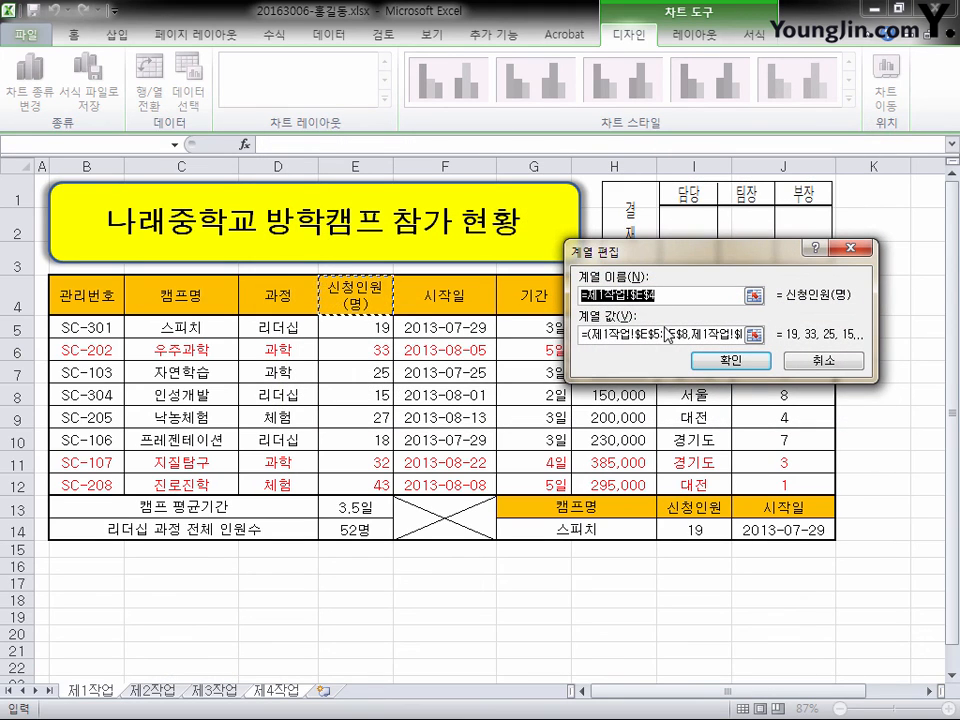
{"action": "type", "text": "ㅅㅣㄴ청인원"}
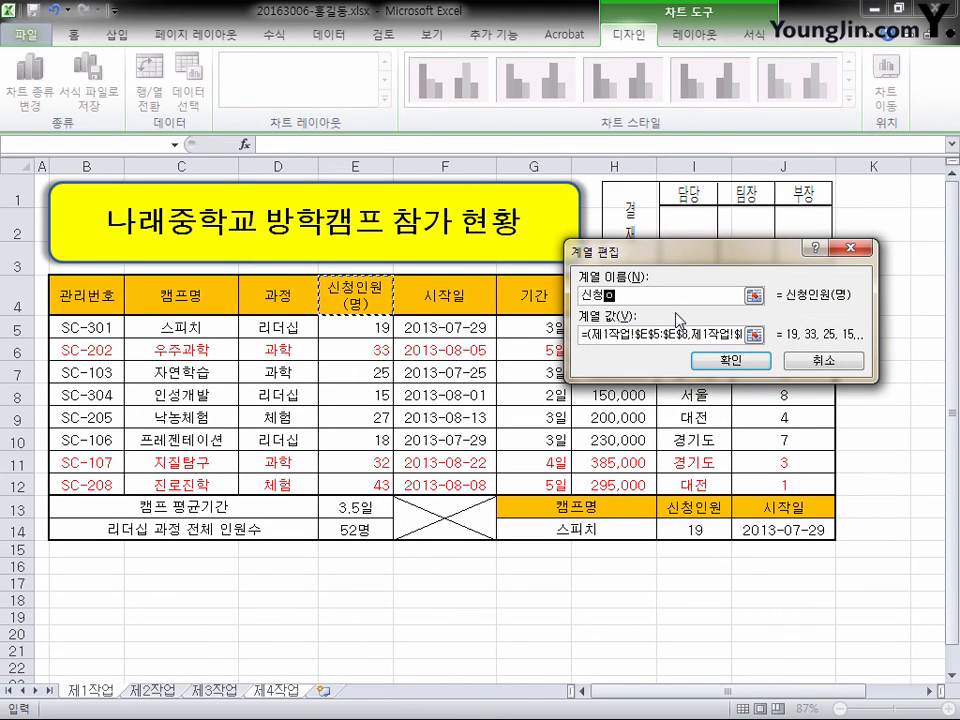
{"action": "left_click", "coordinate": [730, 360]}
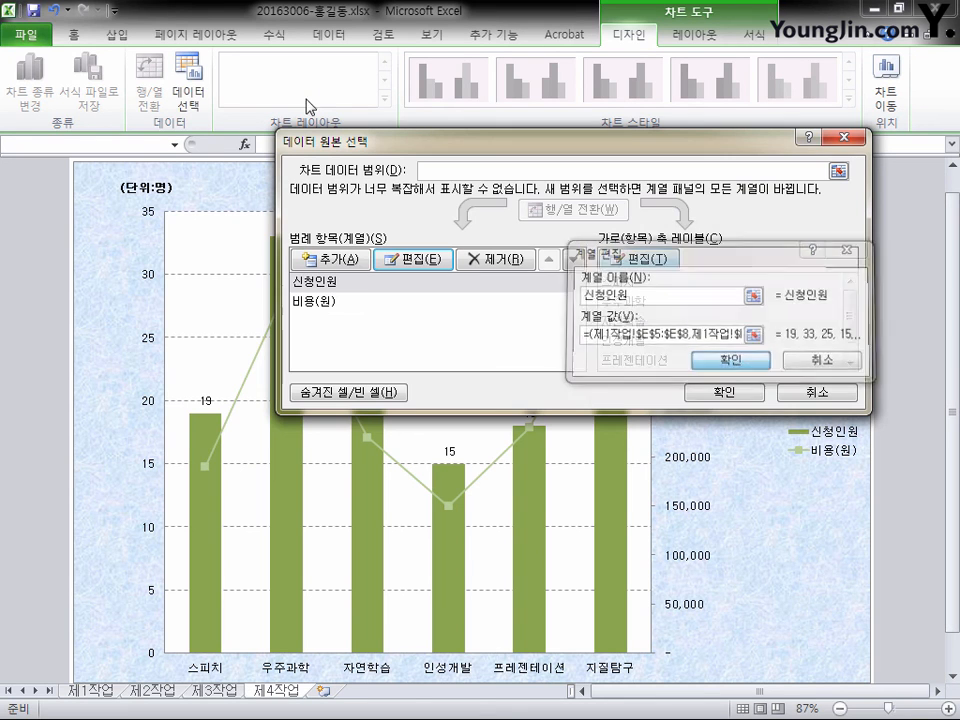
Step: Rename the 비용(원) series to 비용 and apply the data source changes
{"action": "left_click", "coordinate": [321, 307]}
{"action": "left_click", "coordinate": [412, 261]}
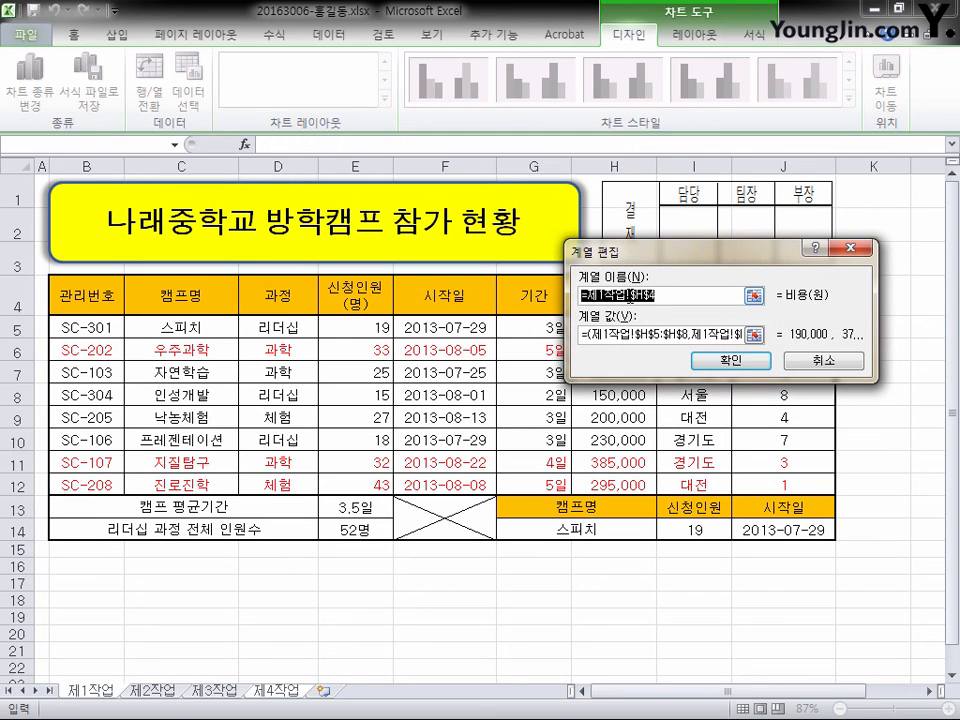
{"action": "type", "text": "비용"}
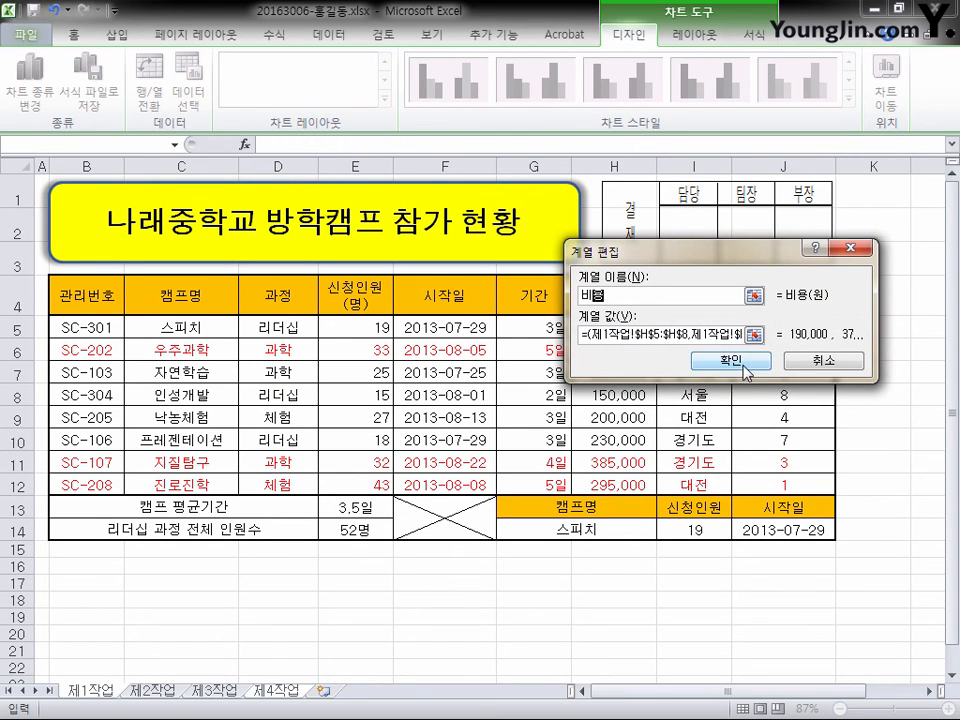
{"action": "left_click", "coordinate": [738, 362]}
{"action": "left_click", "coordinate": [739, 392]}
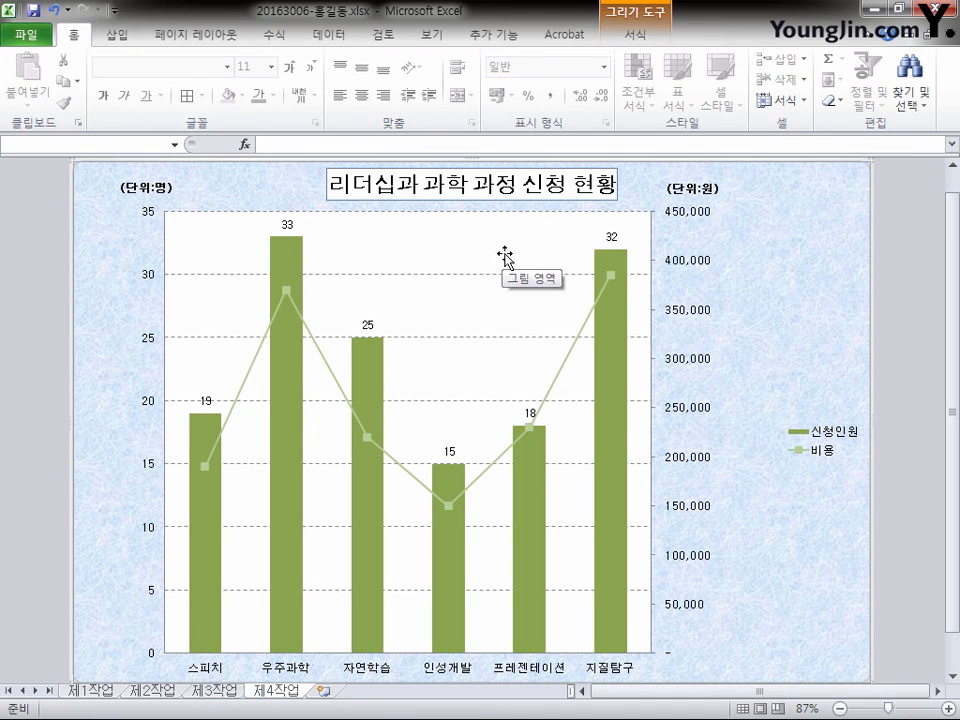
Step: Draw an oval callout about 5.1 cm wide and 1.3 cm high inside the plot area, its tail pointing toward the 지질탐구 column
{"action": "left_click", "coordinate": [122, 36]}
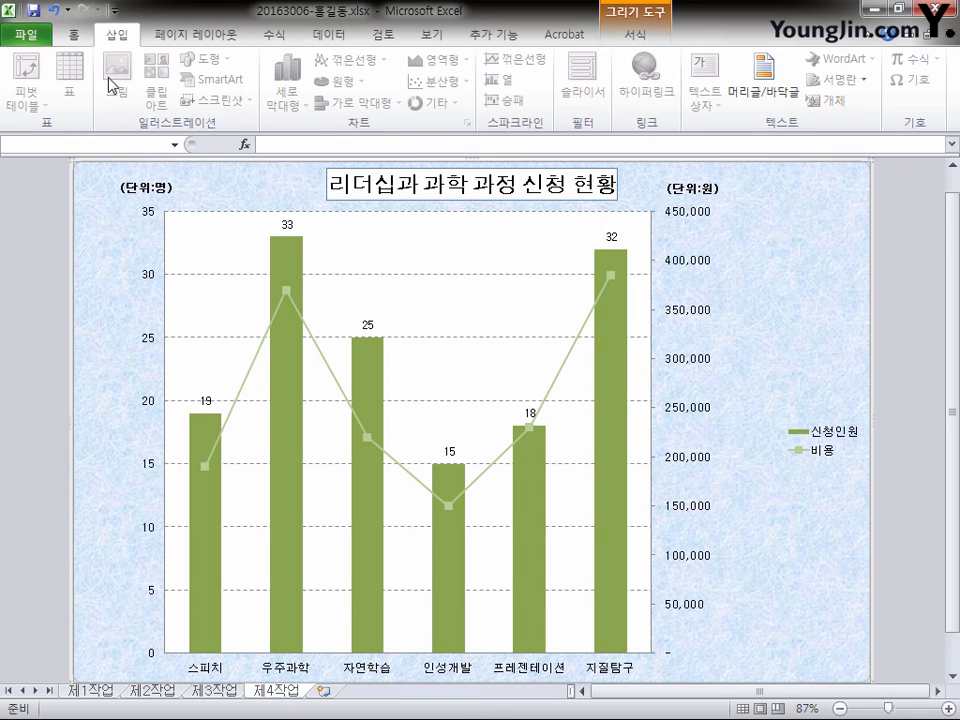
{"action": "left_click", "coordinate": [542, 259]}
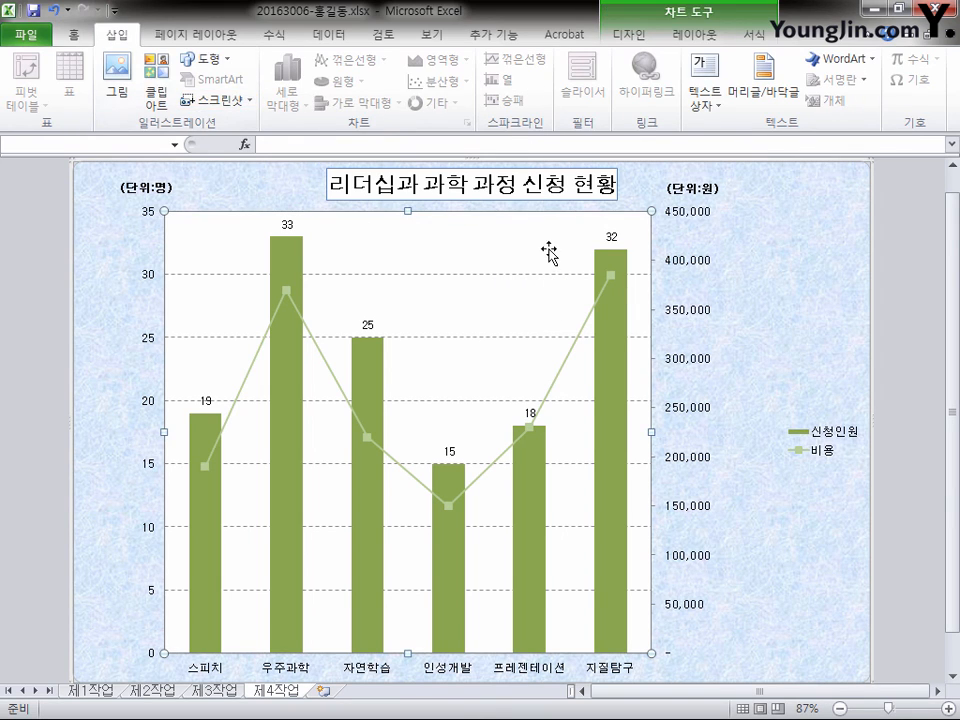
{"action": "left_click", "coordinate": [229, 65]}
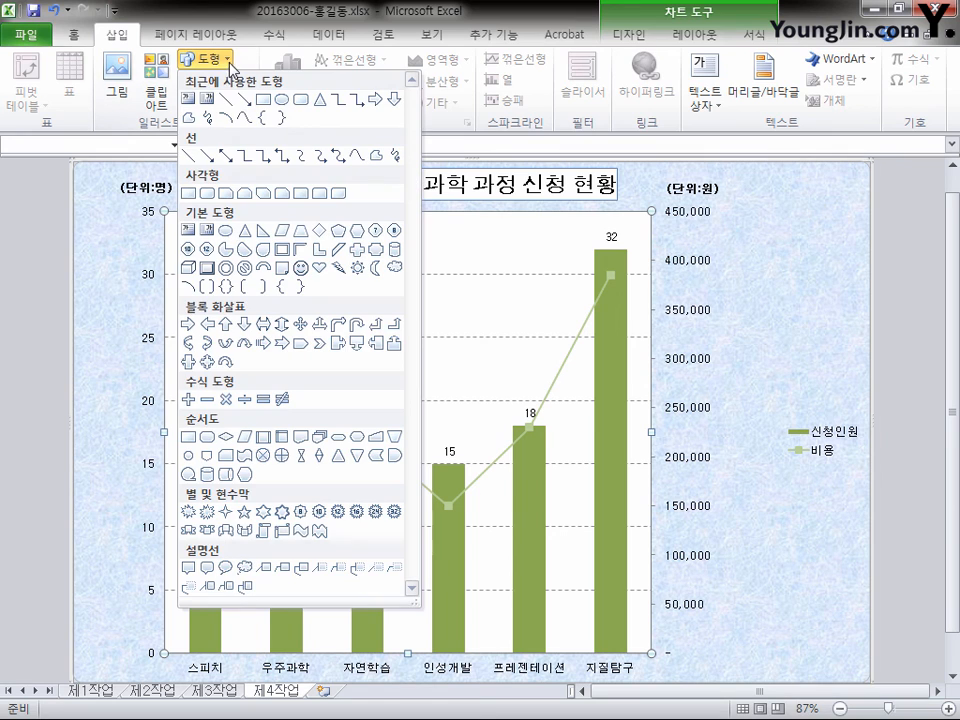
{"action": "left_click", "coordinate": [226, 574]}
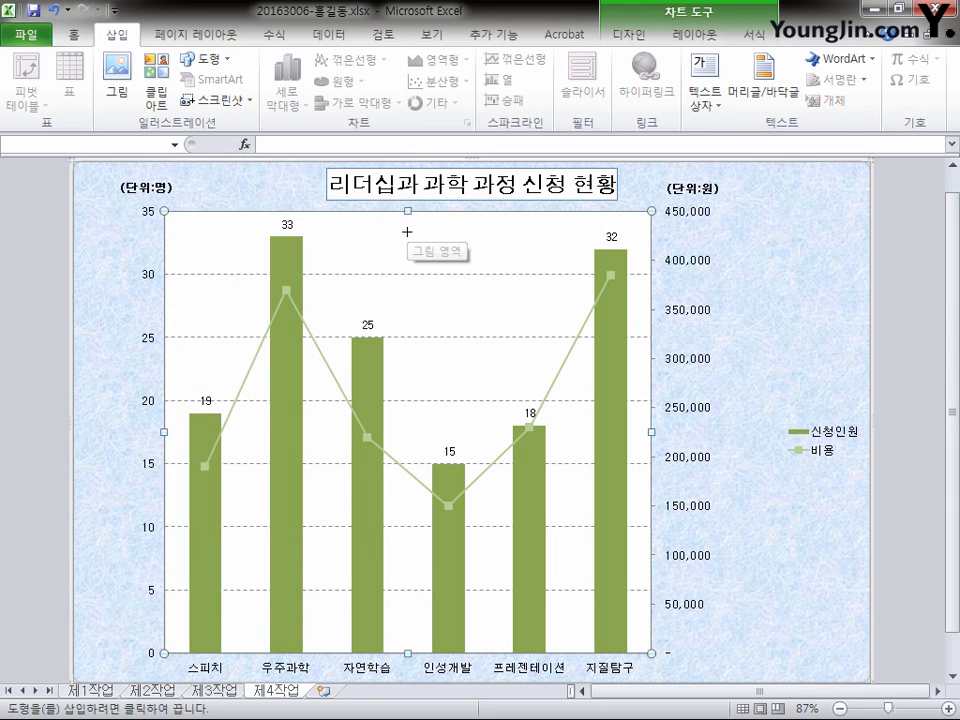
{"action": "mouse_move", "coordinate": [407, 232]}
{"action": "left_mouse_down"}
{"action": "mouse_move", "coordinate": [581, 266]}
{"action": "mouse_move", "coordinate": [566, 270]}
{"action": "left_mouse_up"}
{"action": "mouse_move", "coordinate": [454, 261]}
{"action": "left_mouse_down"}
{"action": "mouse_move", "coordinate": [435, 260]}
{"action": "mouse_move", "coordinate": [536, 285]}
{"action": "mouse_move", "coordinate": [574, 259]}
{"action": "mouse_move", "coordinate": [581, 273]}
{"action": "left_mouse_up"}
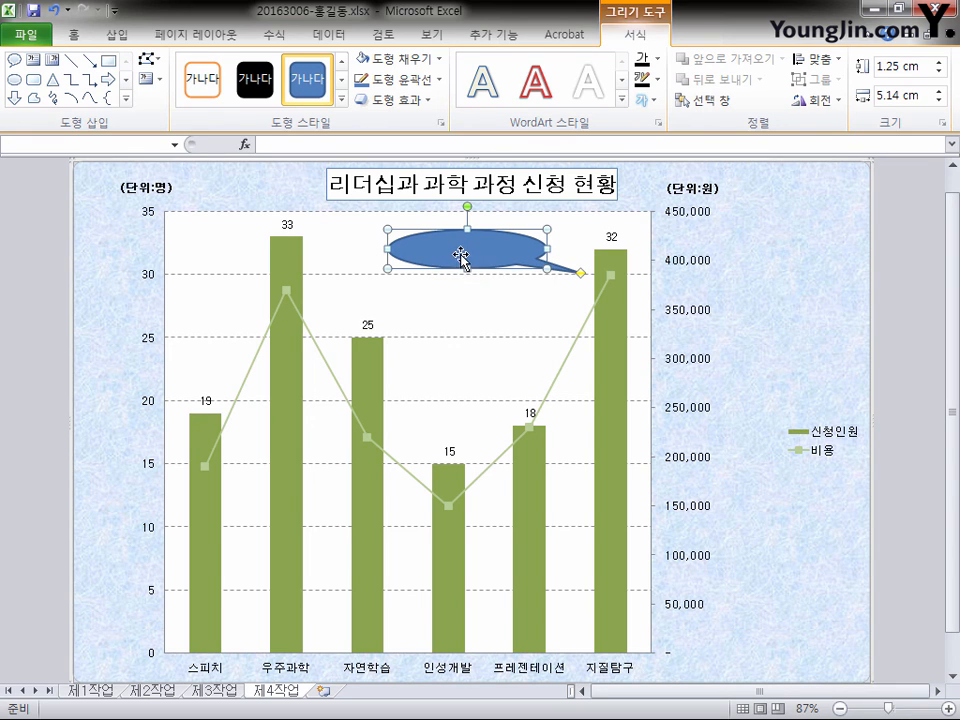
Step: Add the text 2013년 신설 과정 to the oval callout and center it vertically and horizontally
{"action": "right_click", "coordinate": [463, 252]}
{"action": "left_click", "coordinate": [546, 360]}
{"action": "type", "text": "2013년 신설 과정"}
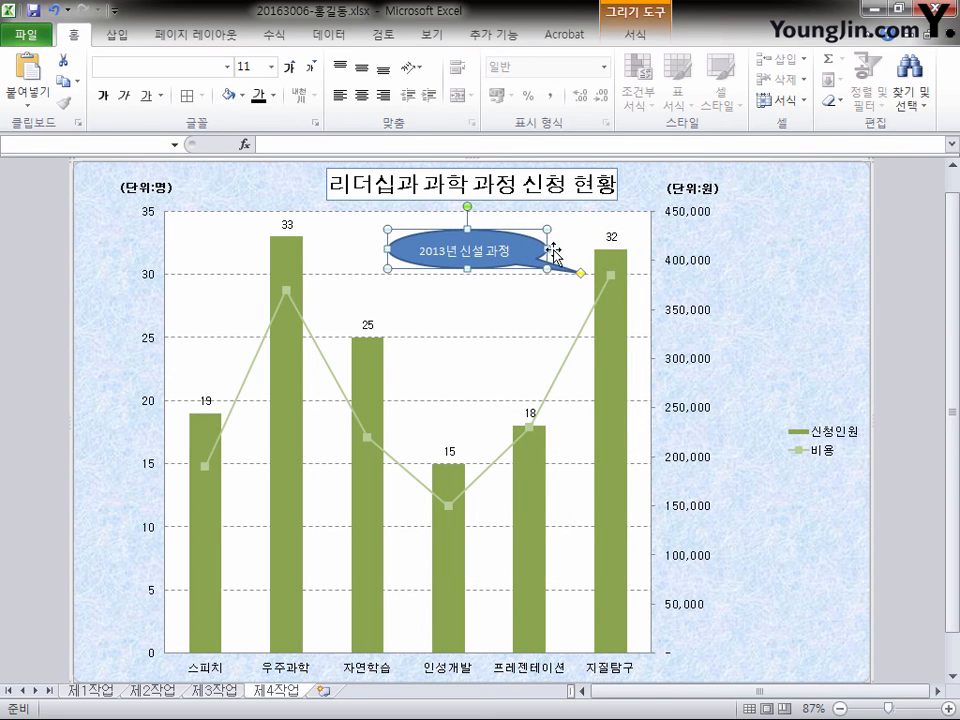
{"action": "left_click", "coordinate": [362, 67]}
{"action": "left_click", "coordinate": [362, 95]}
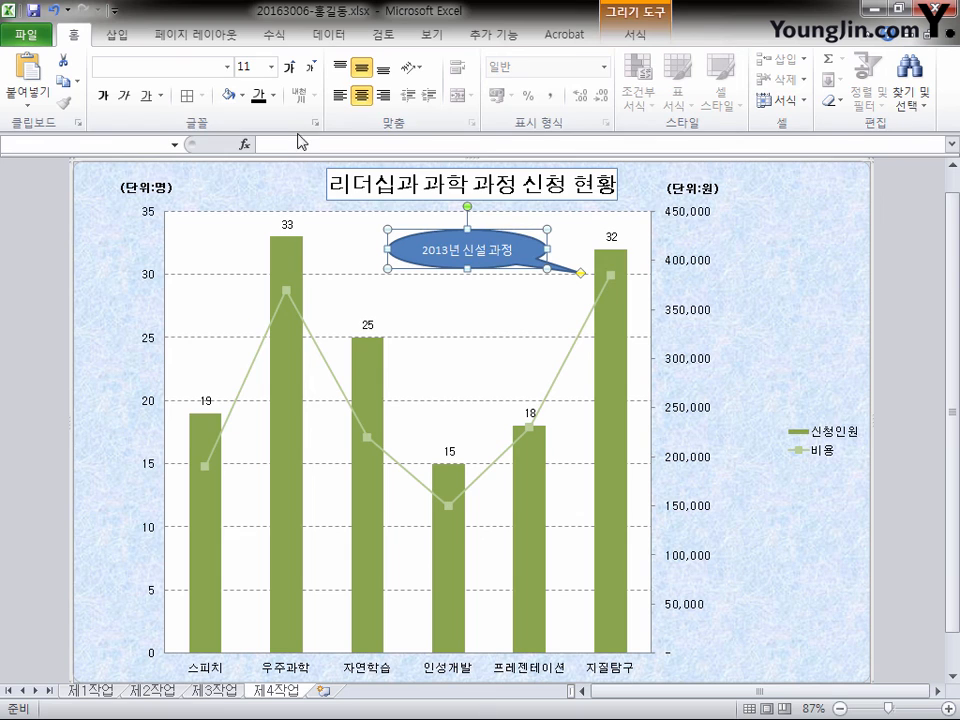
Step: Set the callout's font color and fill color to automatic (자동) and adjust its width to keep the text on one line
{"action": "left_click", "coordinate": [281, 97]}
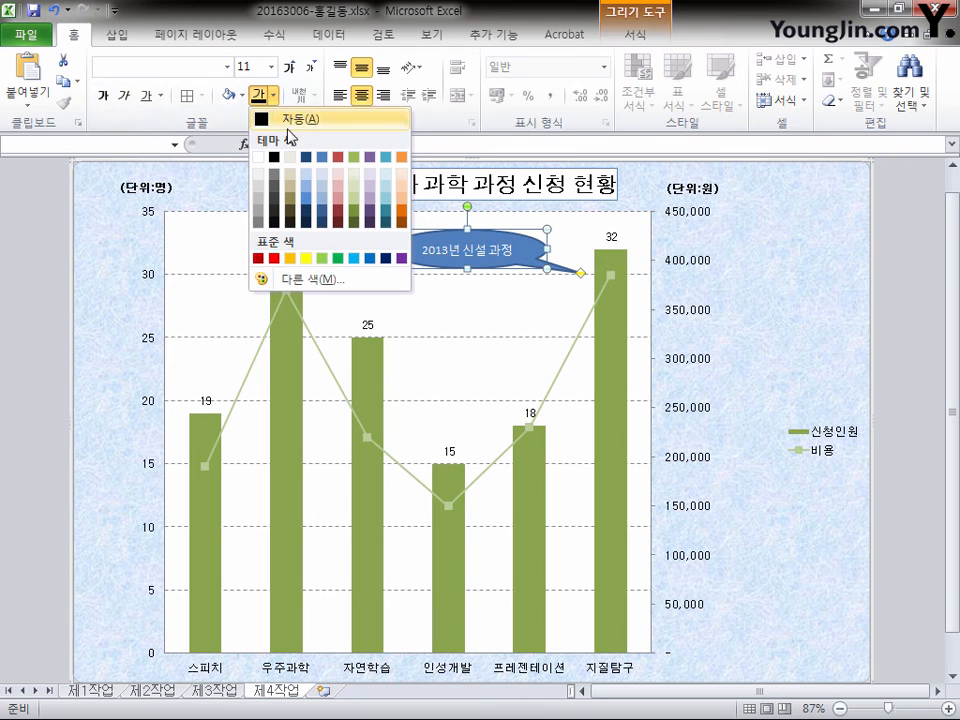
{"action": "left_click", "coordinate": [291, 120]}
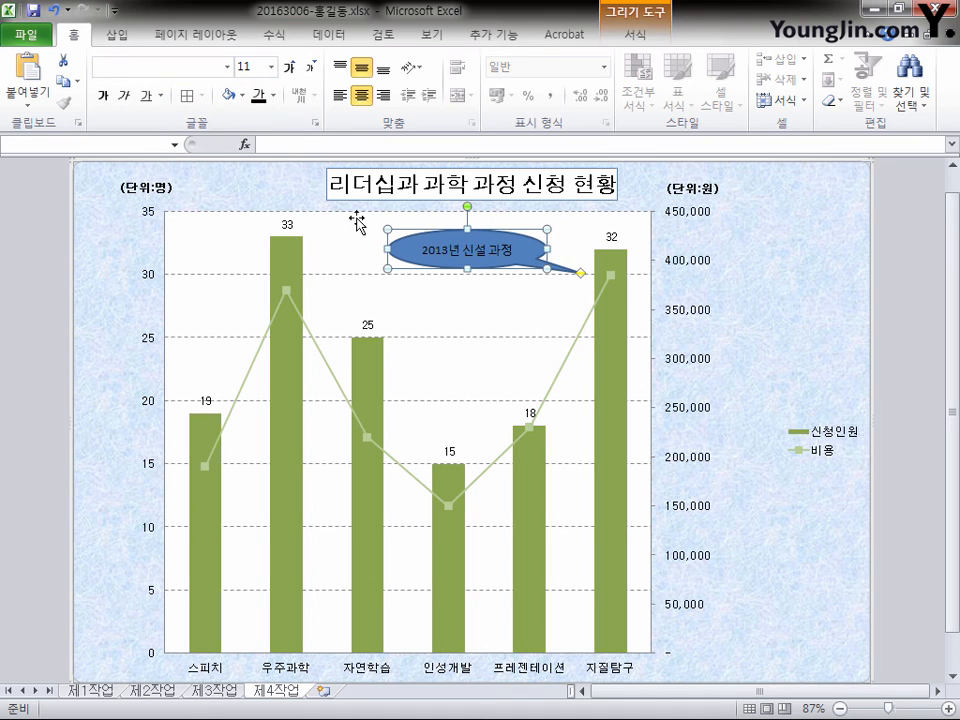
{"action": "left_click", "coordinate": [243, 96]}
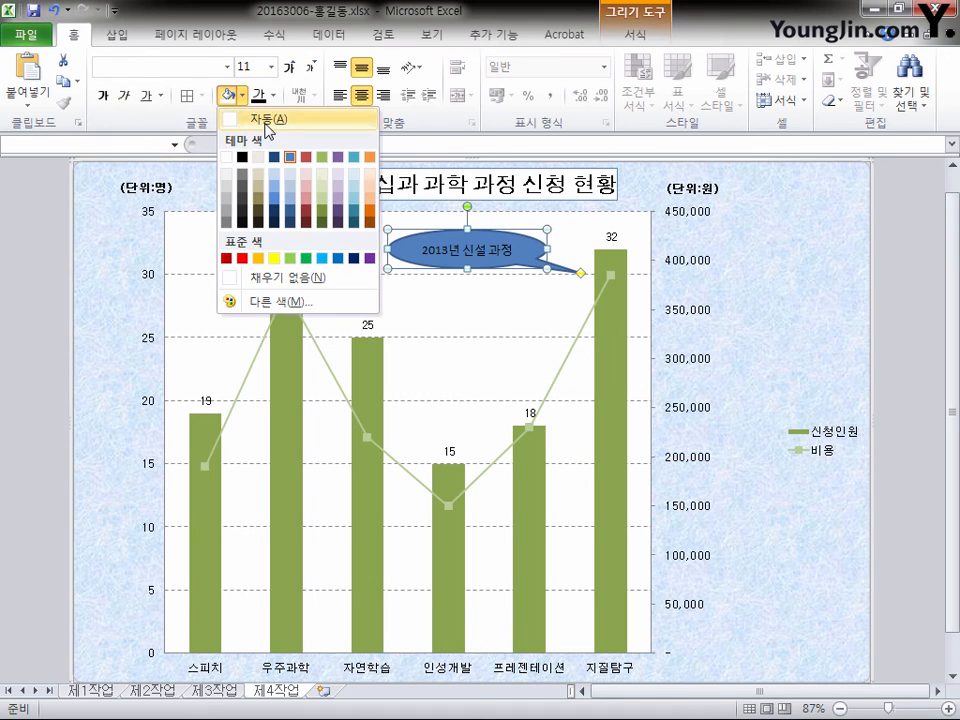
{"action": "left_click", "coordinate": [266, 122]}
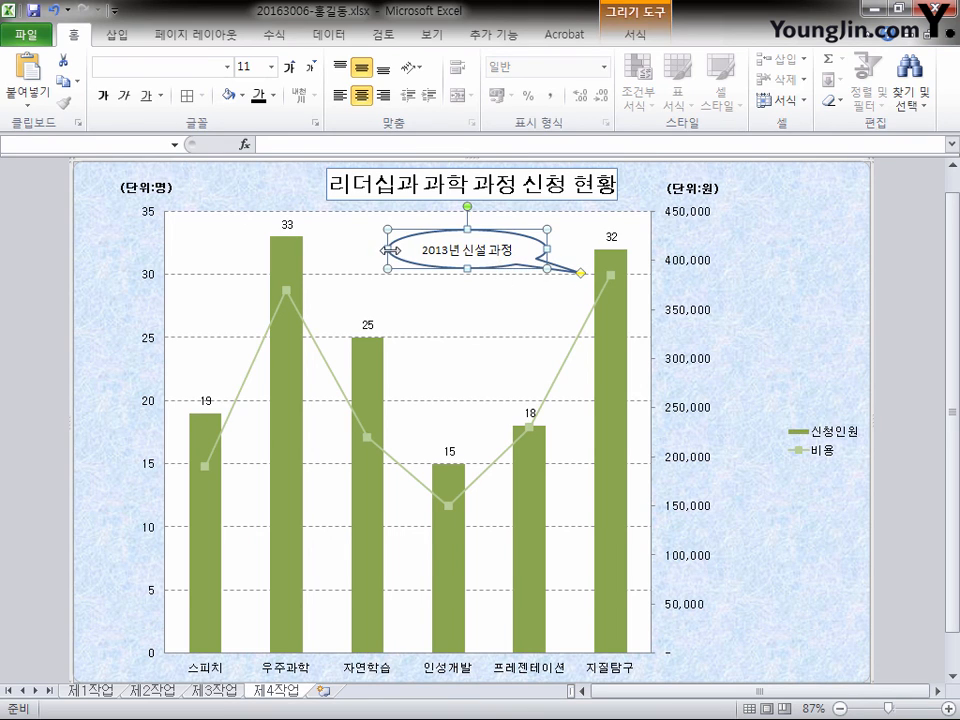
{"action": "left_click_drag", "start_coordinate": [388, 250], "coordinate": [411, 252]}
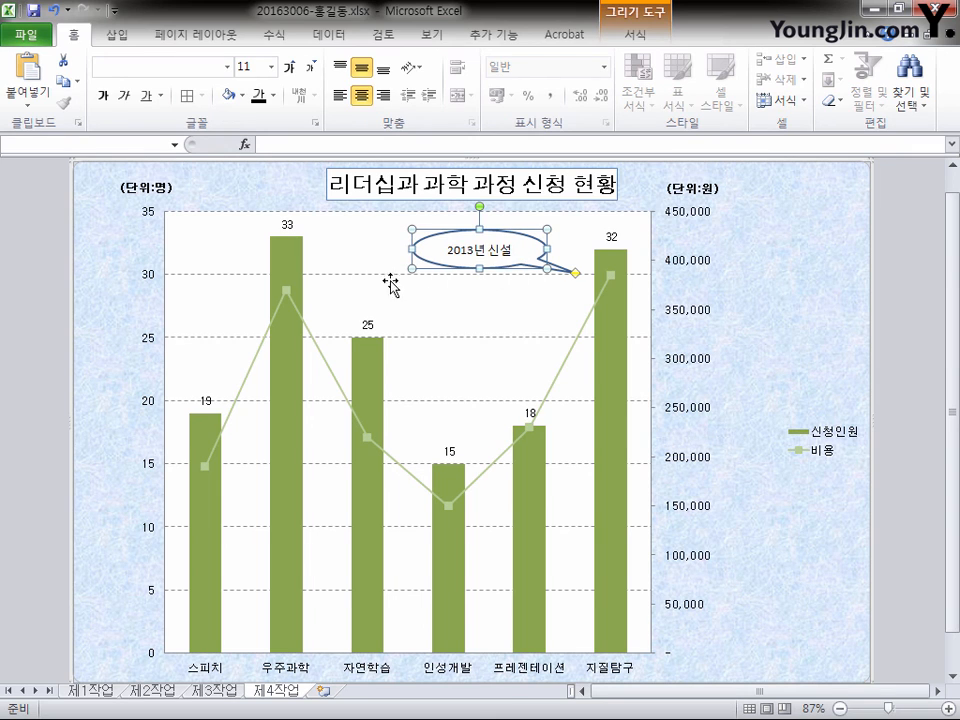
{"action": "left_click_drag", "start_coordinate": [411, 248], "coordinate": [389, 253]}
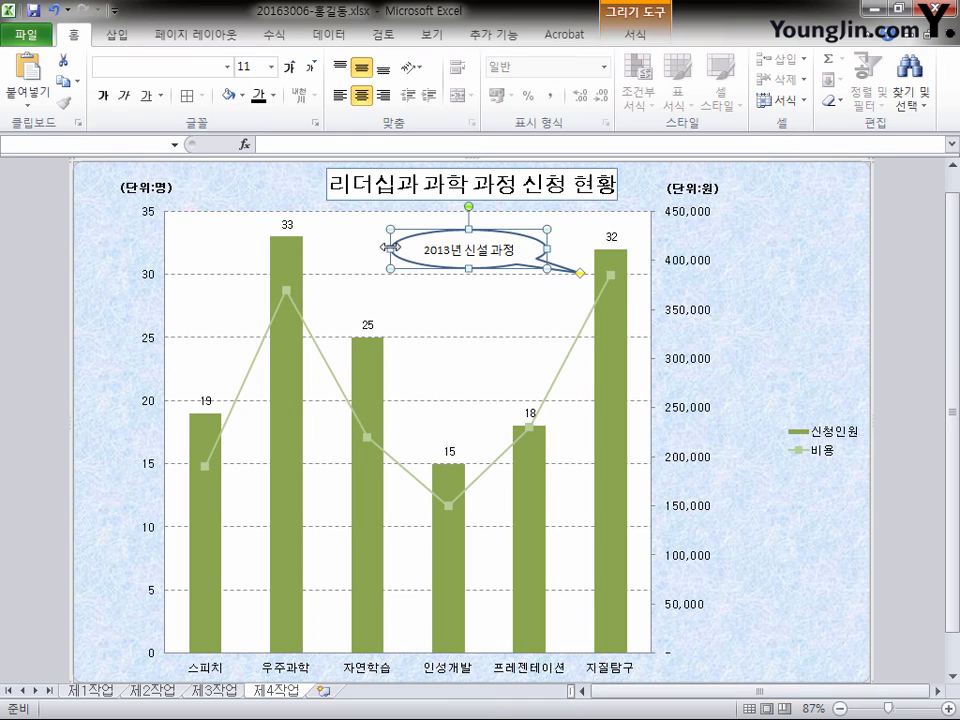